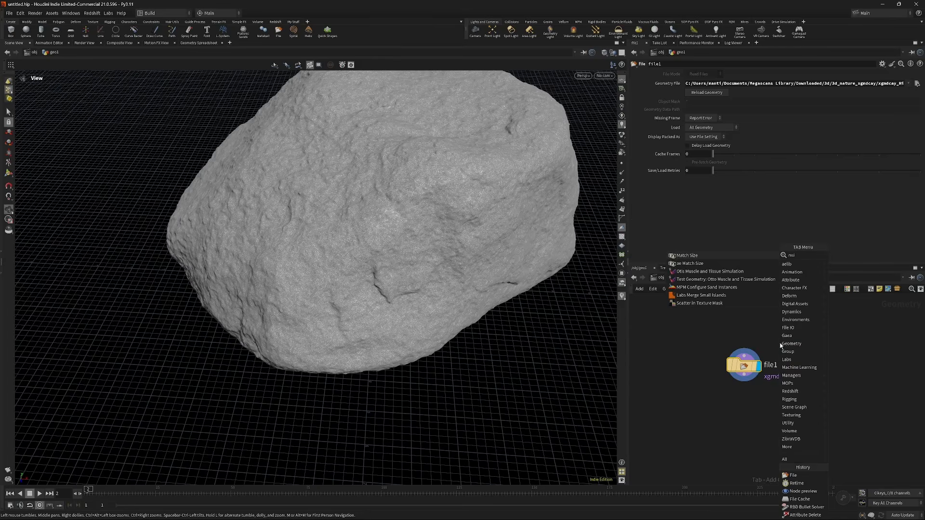
- Add a Match Size node below file1, set its Target Size to .02 on all three axes and enable Scale to Fit
key("Return")
left_click(703, 131)
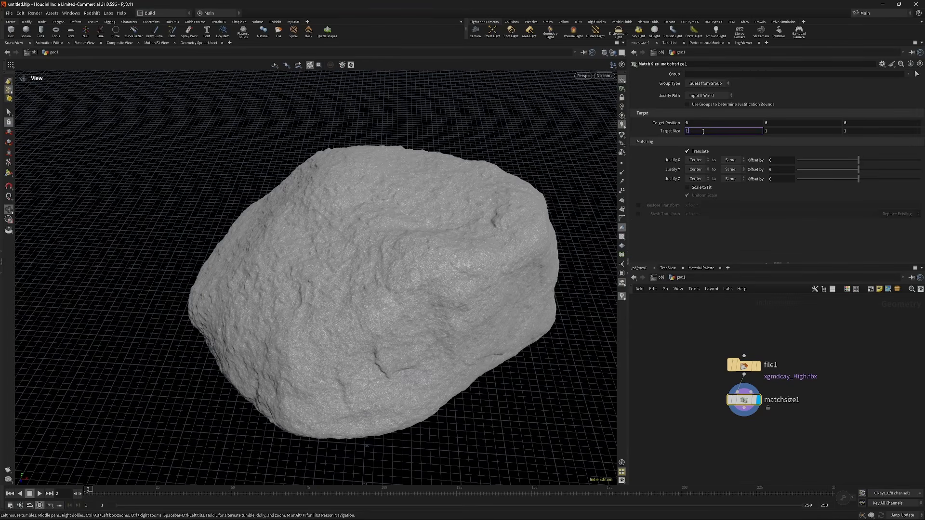
type(".02")
key("Tab")
type(".02")
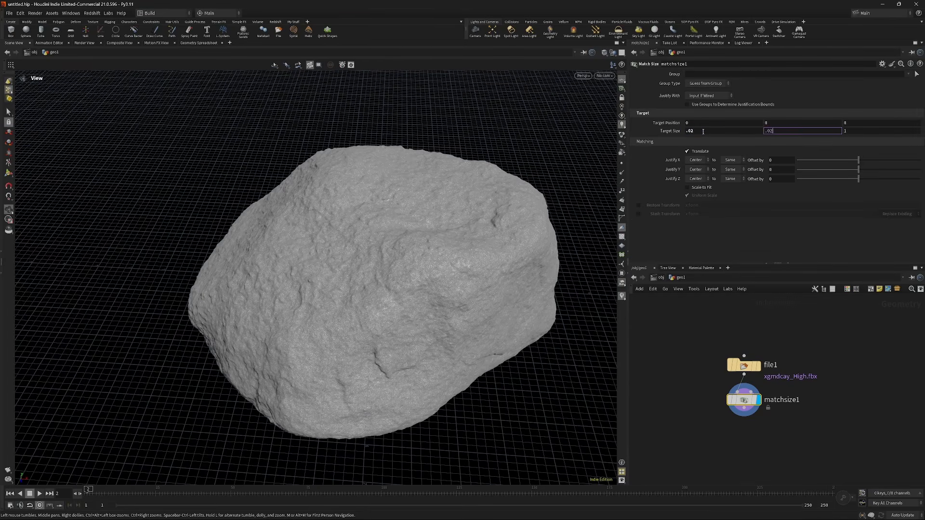
key("Tab")
type(".02")
key("Return")
left_click(696, 188)
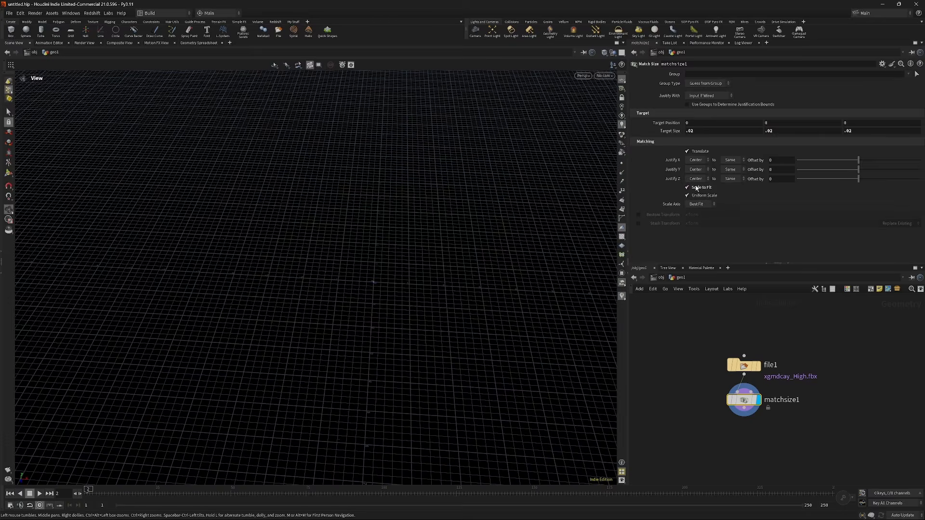
key("h")
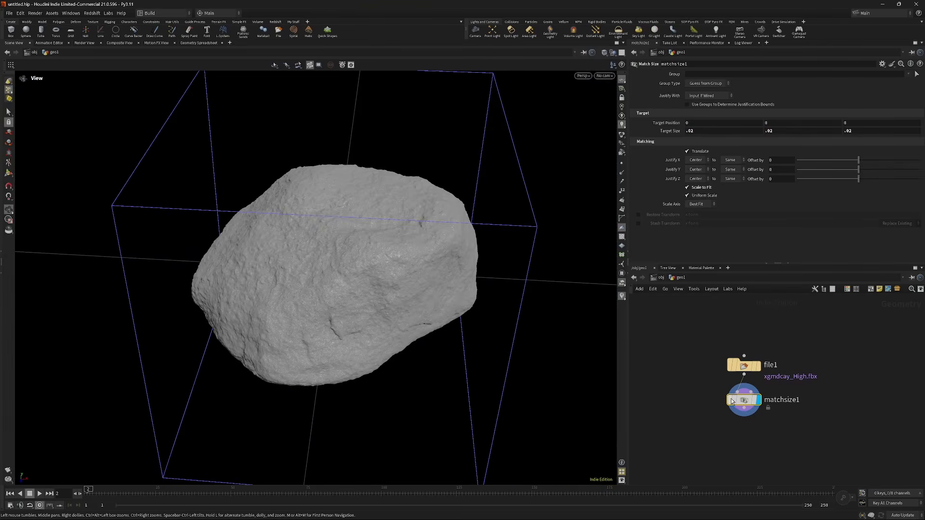
middle_click(744, 402)
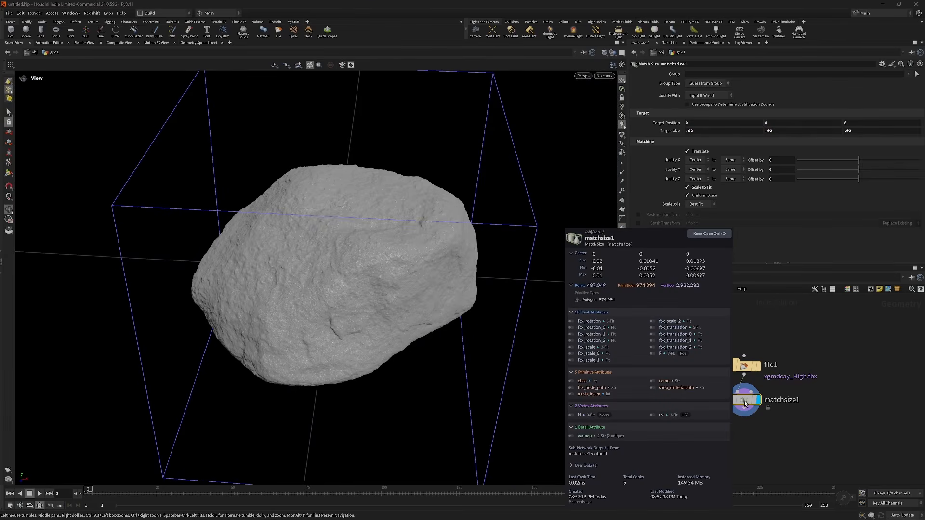
- Add an Attribute Delete node below matchsize1 with Delete Non Selected on, keeping point attribute P and vertex attributes N and uv
key("Tab")
type("attdel")
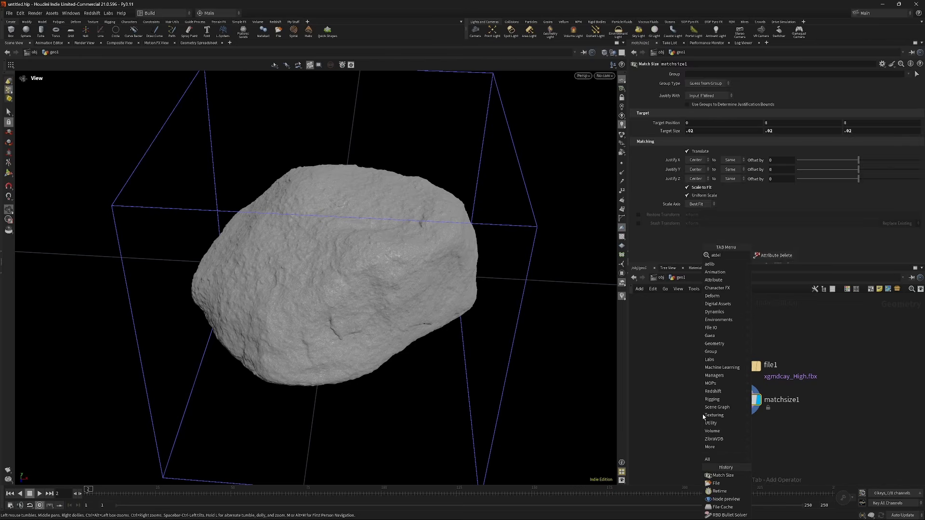
key("Return")
left_click(917, 92)
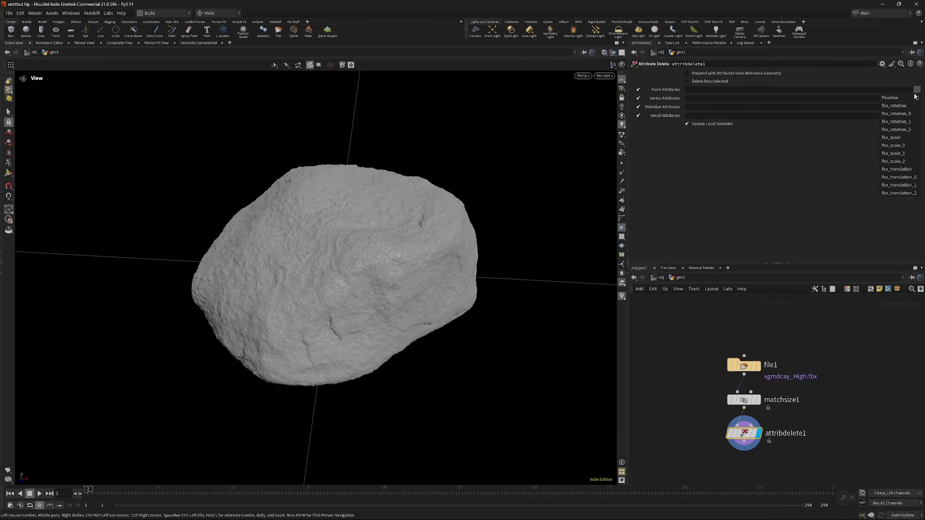
left_click(916, 99)
left_click(917, 99)
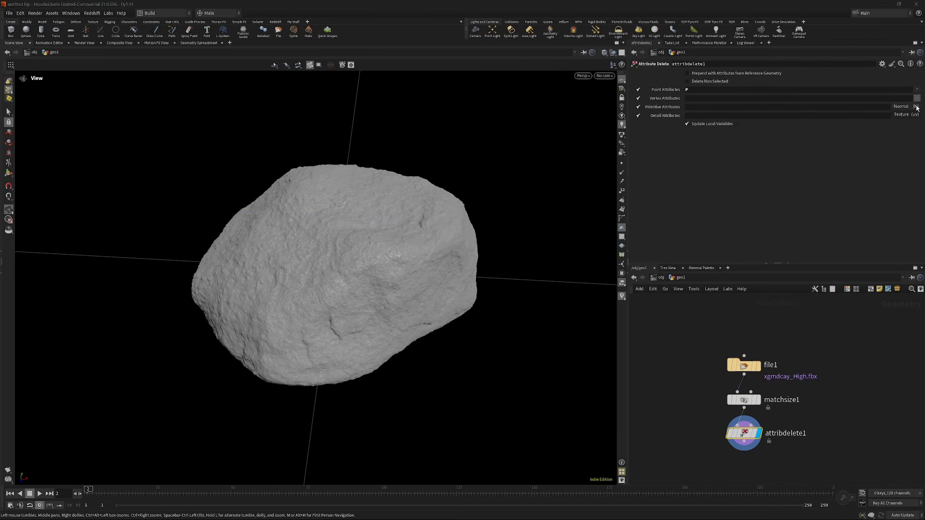
left_click(916, 107)
left_click(917, 98)
left_click(916, 114)
left_click(917, 107)
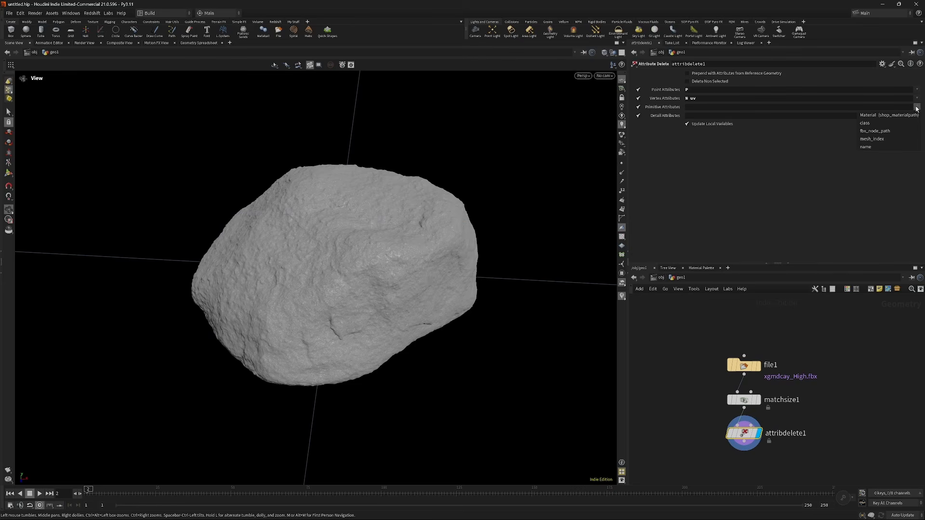
left_click(917, 109)
left_click(917, 117)
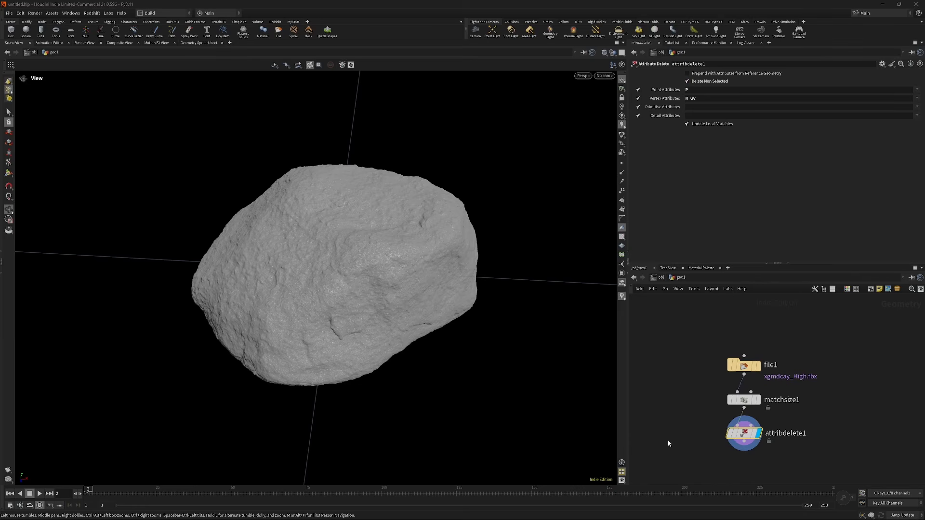
- Add a Null node below attribdelete1 and name it OUT_high
key("Tab")
type("nu")
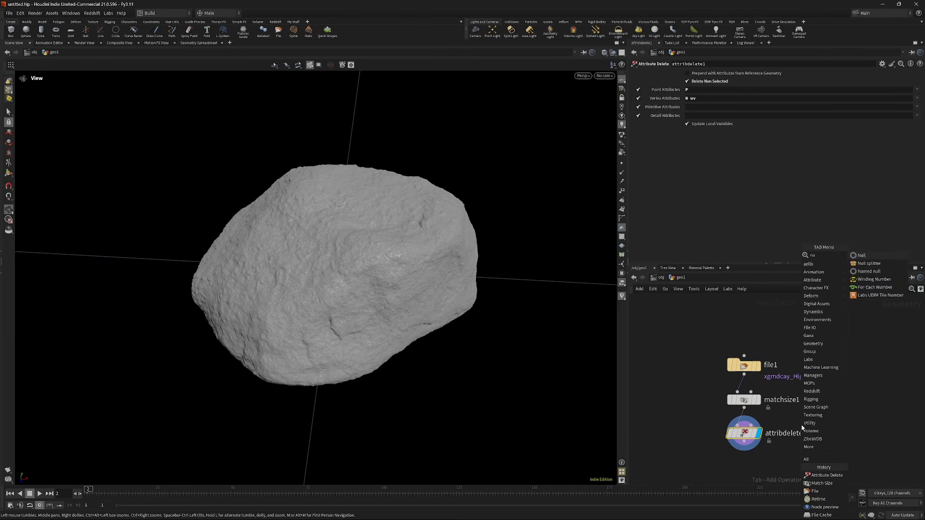
key("shift+Return")
double_click(766, 471)
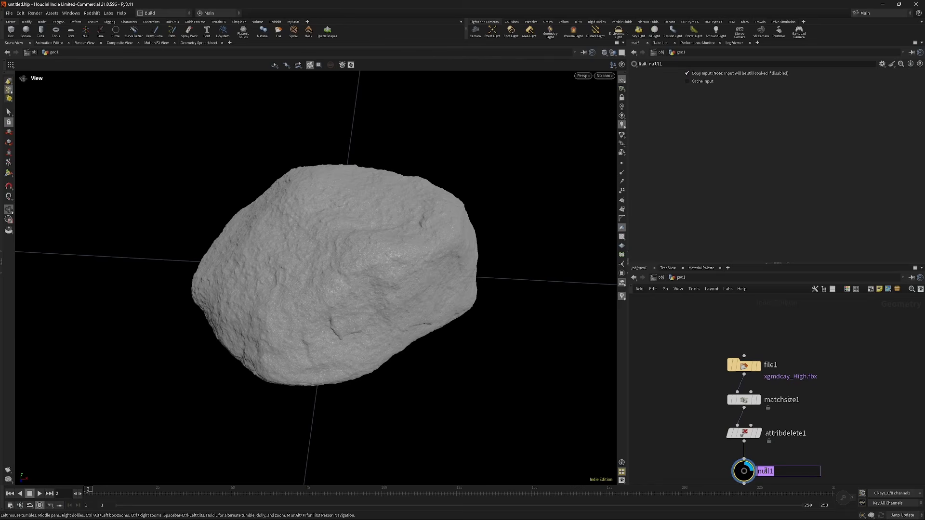
type("OUT_hig")
key("Return")
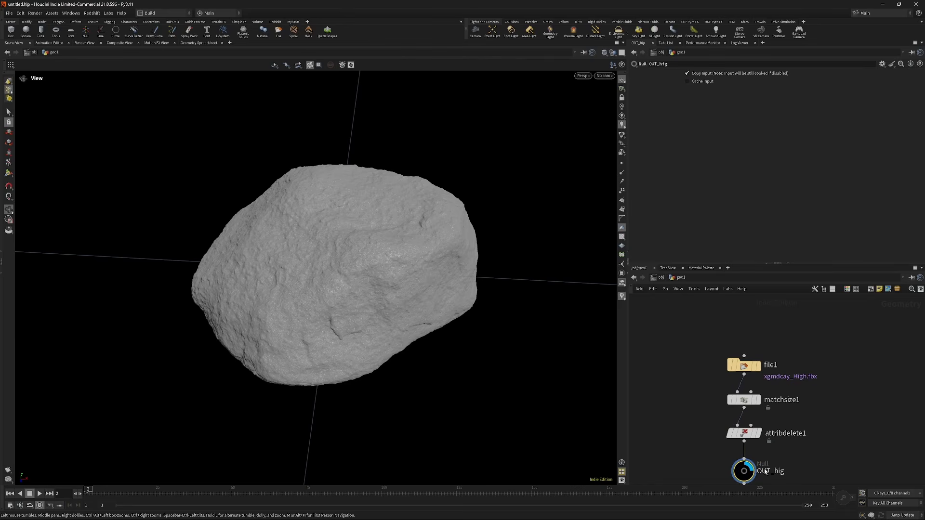
double_click(783, 472)
type("h")
key("Return")
- Add a PolyReduce node below OUT_high and set Percent To Keep to .01
middle_click_drag(798, 456, 798, 389)
left_click_drag(357, 280, 386, 256)
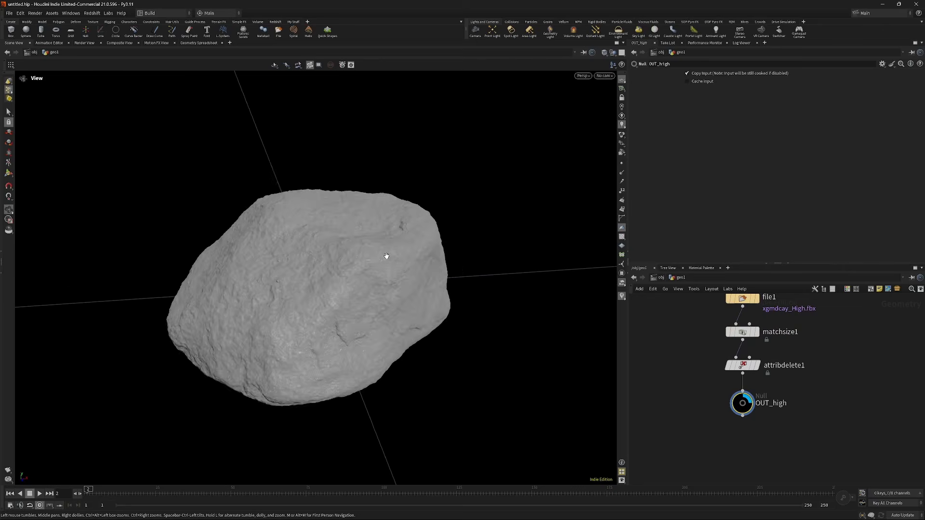
right_click_drag(386, 255, 507, 297)
middle_click_drag(716, 437, 719, 390)
key("Tab")
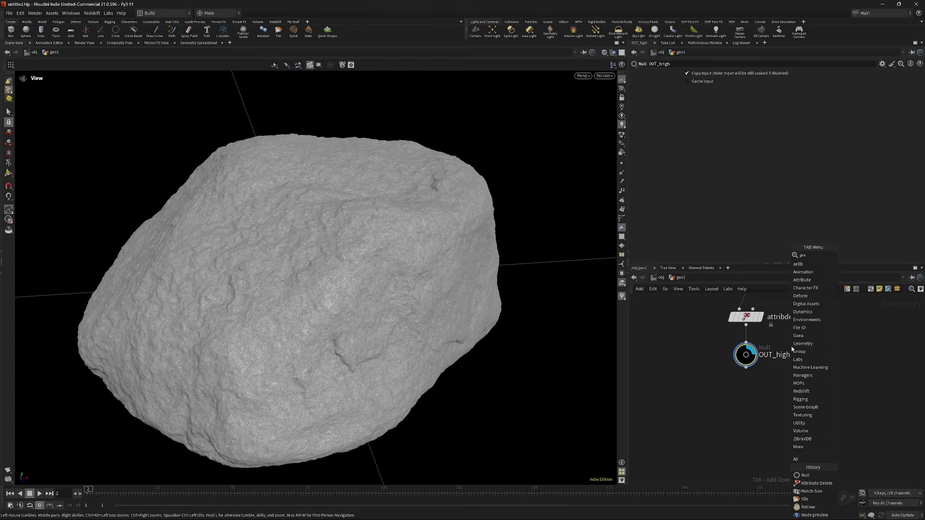
key("Escape")
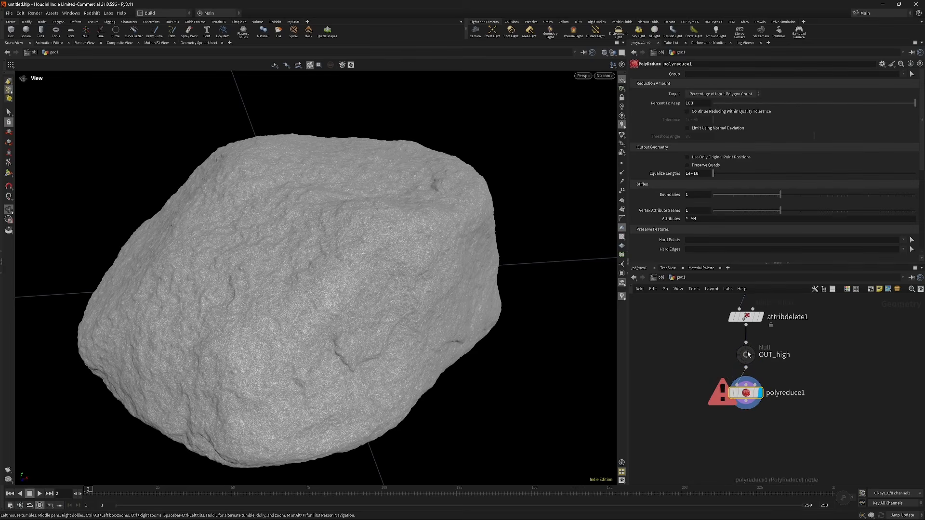
middle_click(746, 355)
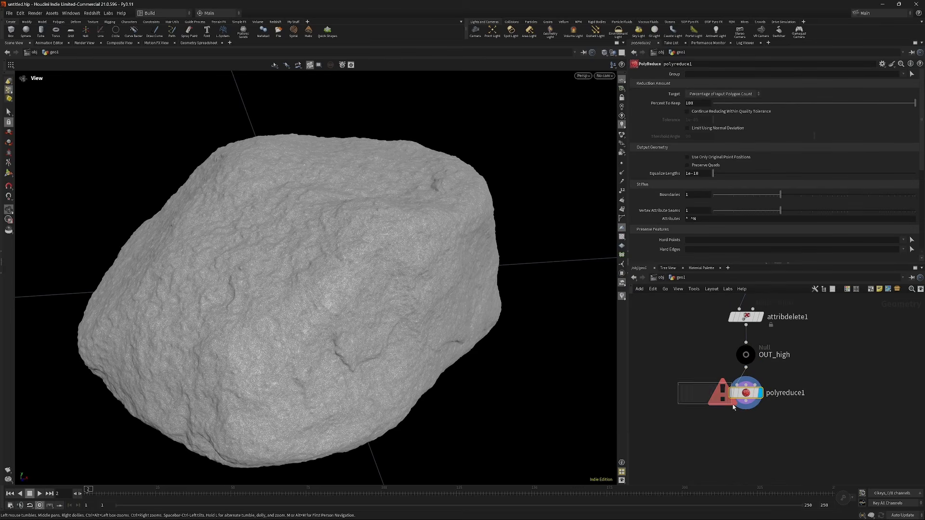
double_click(692, 104)
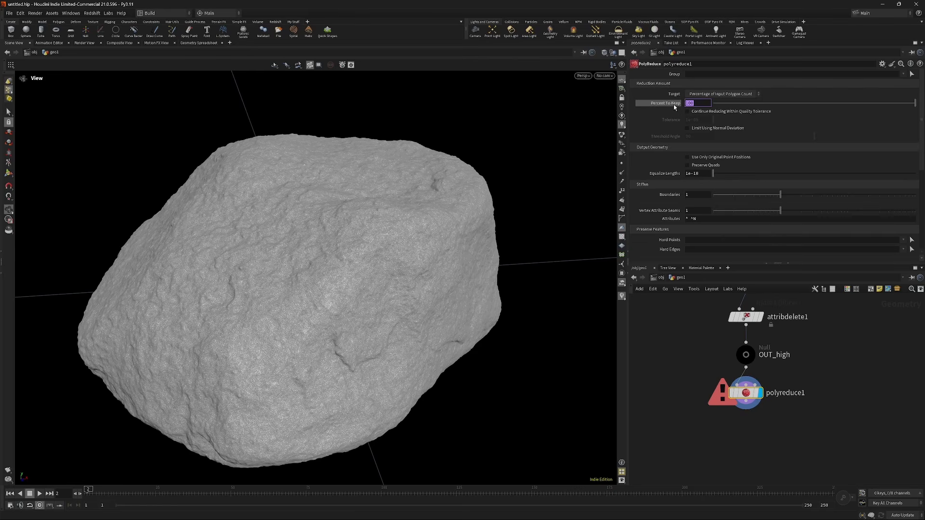
type(".01")
key("Return")
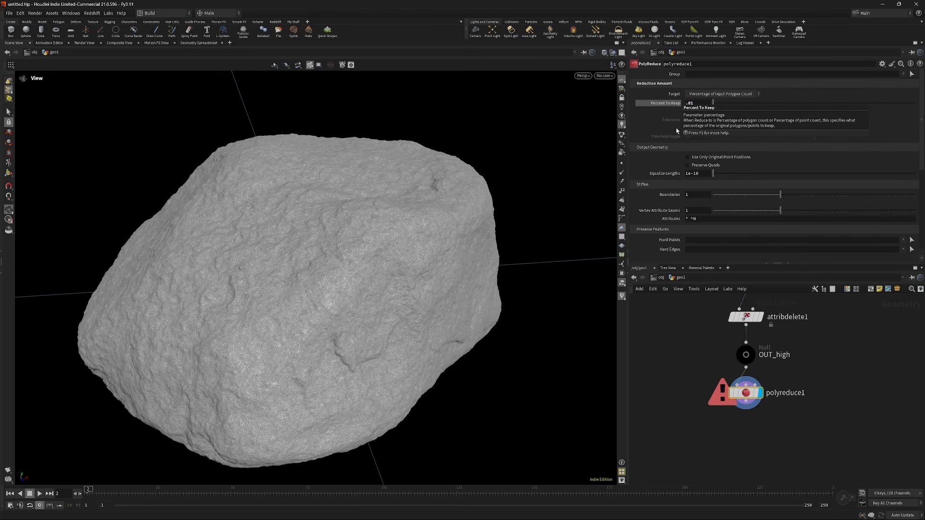
- Check the reduced mesh's geometry info and compare its shape with the overlaid OUT_high rock from several angles
middle_click(748, 396)
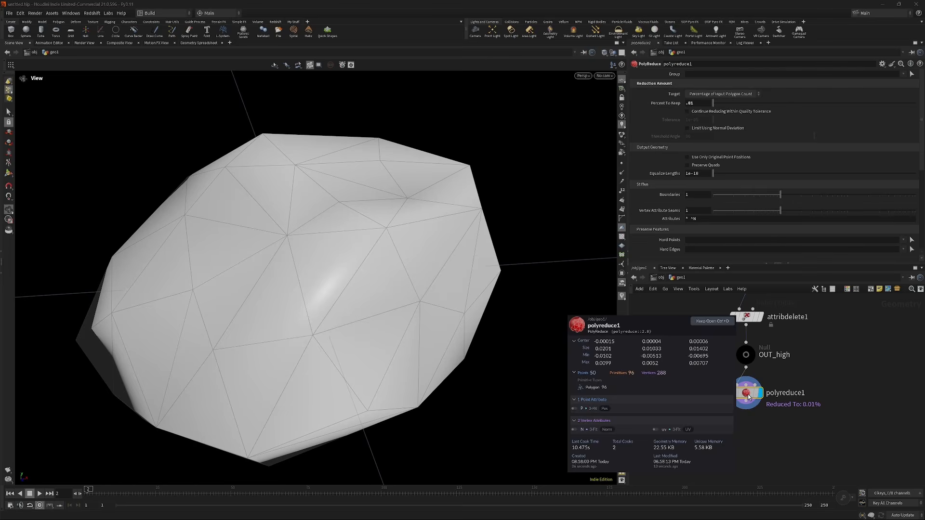
left_click_drag(352, 231, 594, 326)
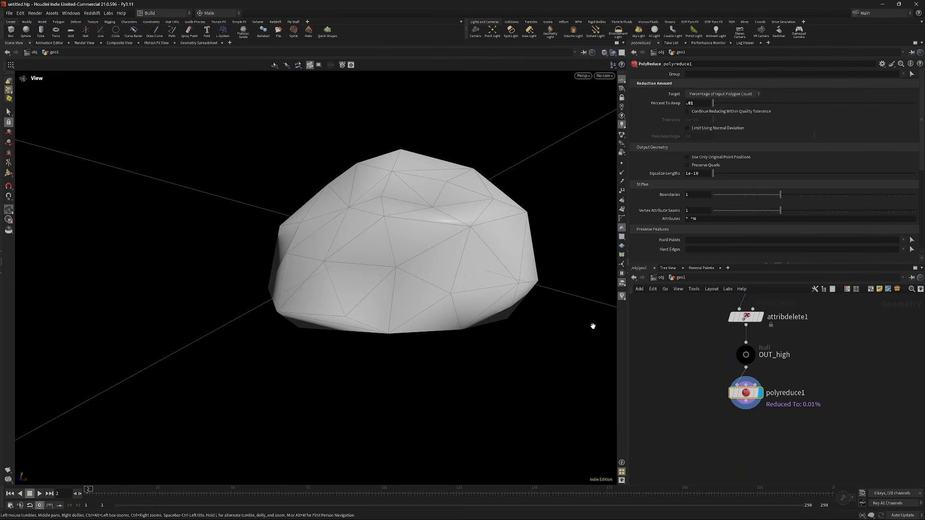
left_click(753, 355)
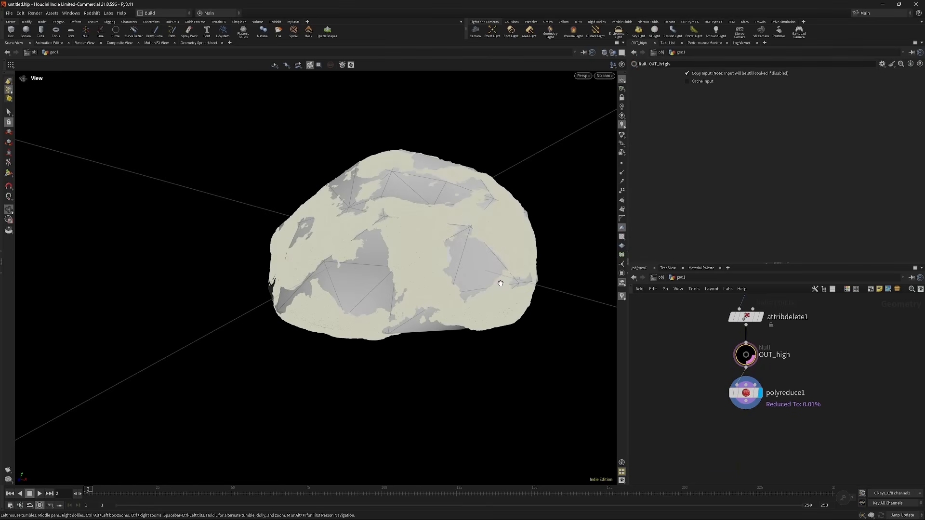
left_click_drag(500, 284, 417, 262)
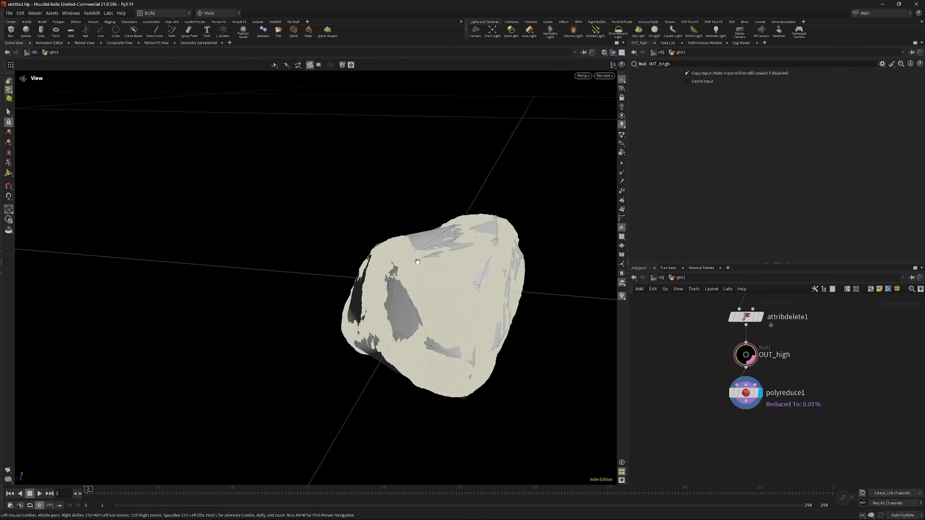
left_click_drag(418, 306, 504, 321)
left_click(761, 393)
left_click(746, 393)
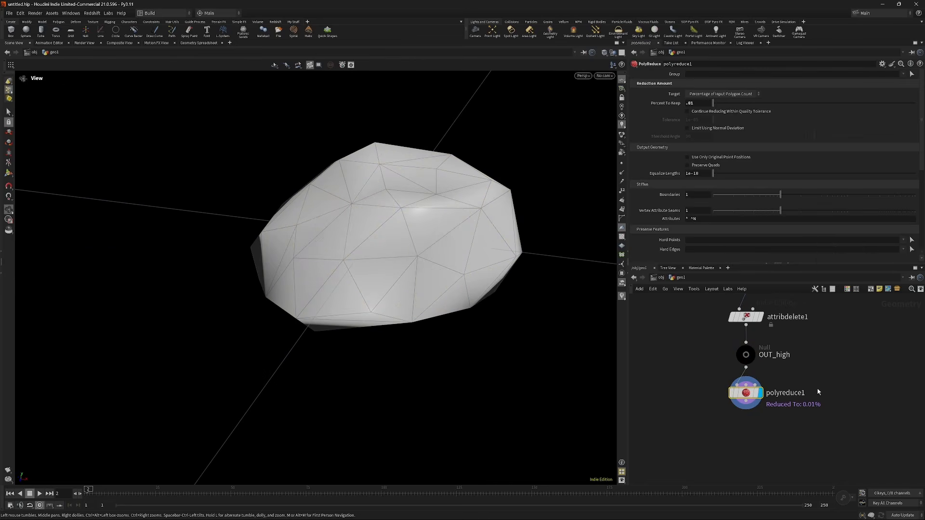
- Add a Null node below polyreduce1 and name it OUT_low
key("Tab")
type("null")
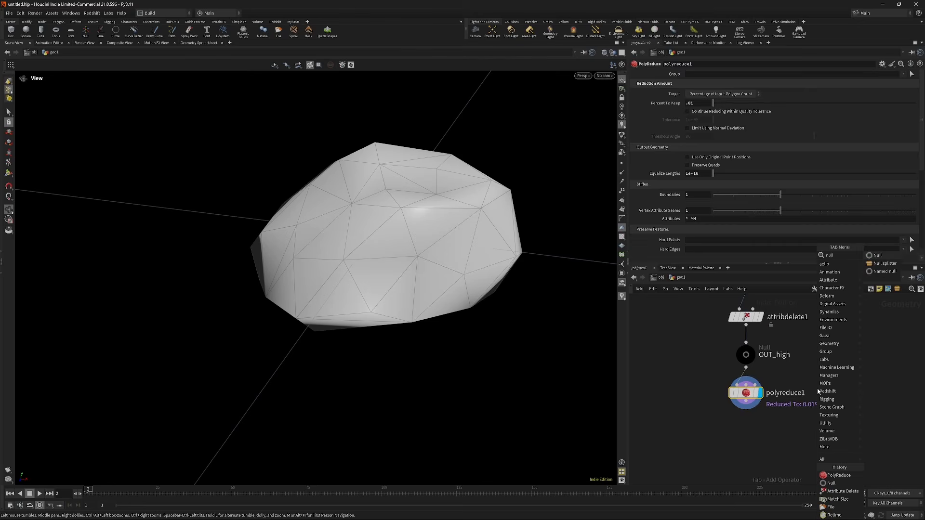
key("shift+Return")
double_click(766, 431)
type("OUT")
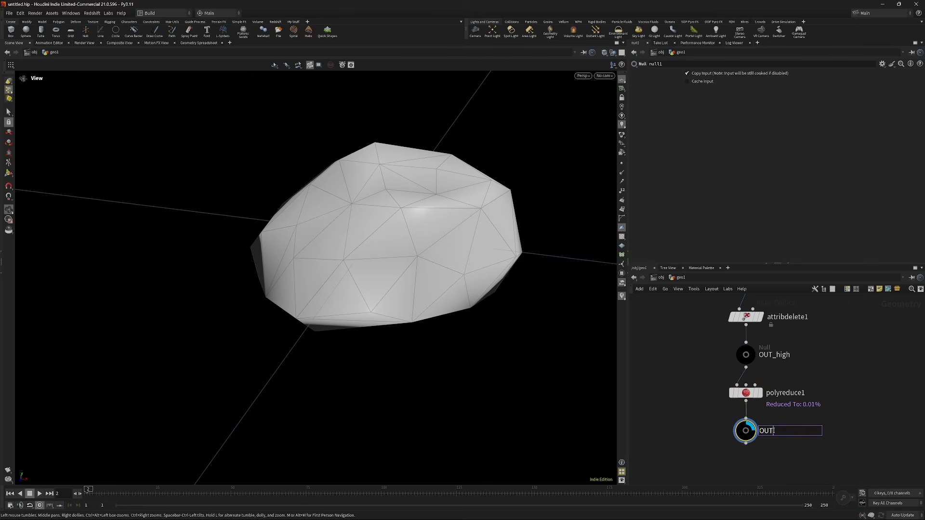
type("_low")
key("Return")
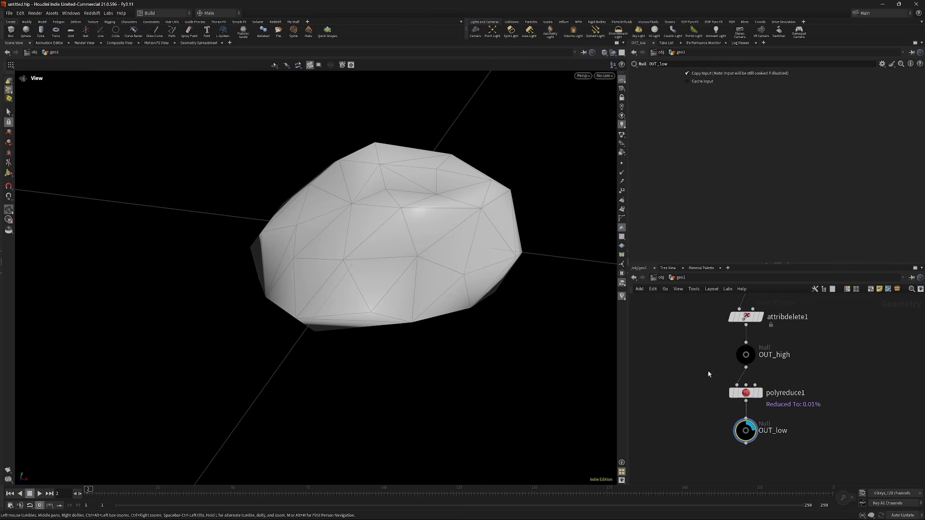
- Place a separate Box node beside the rock's node chain and display it in the viewport
scroll(694, 395, "down", 4)
left_click_drag(681, 445, 728, 338)
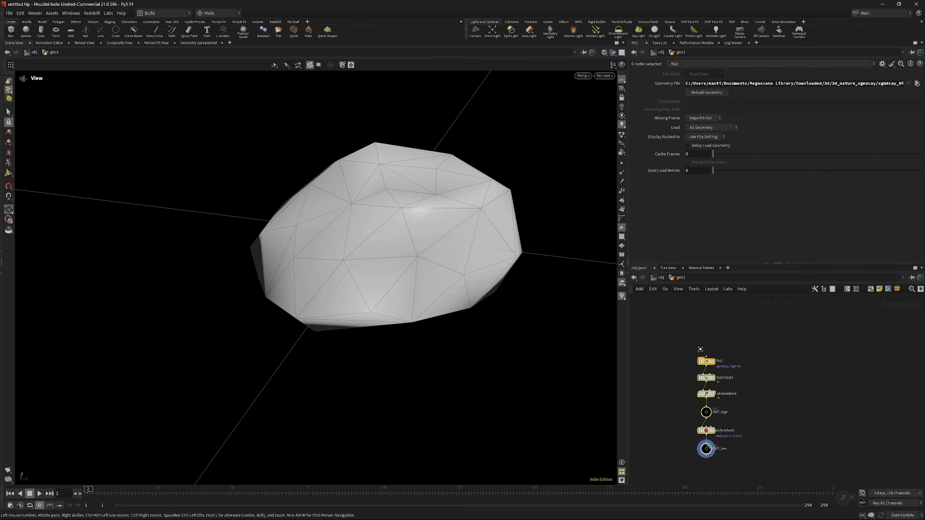
left_click(739, 377)
key("Tab")
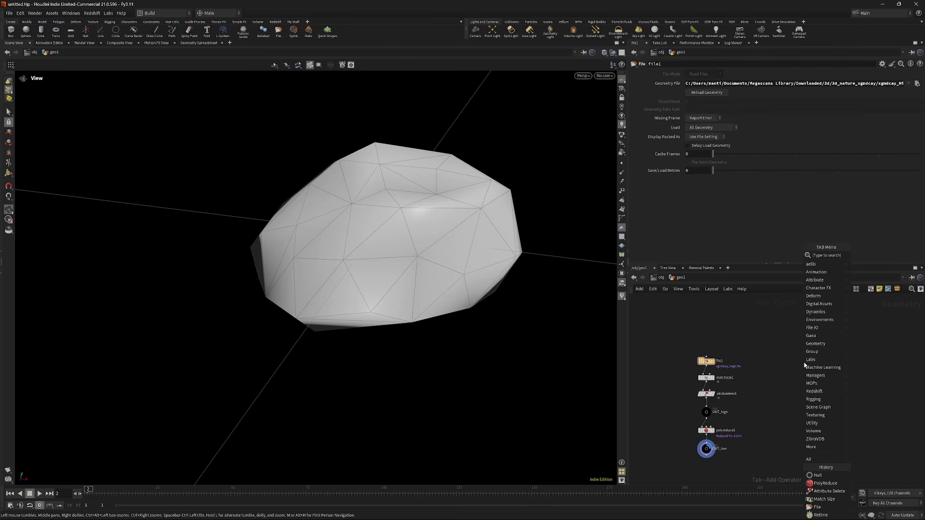
key("Escape")
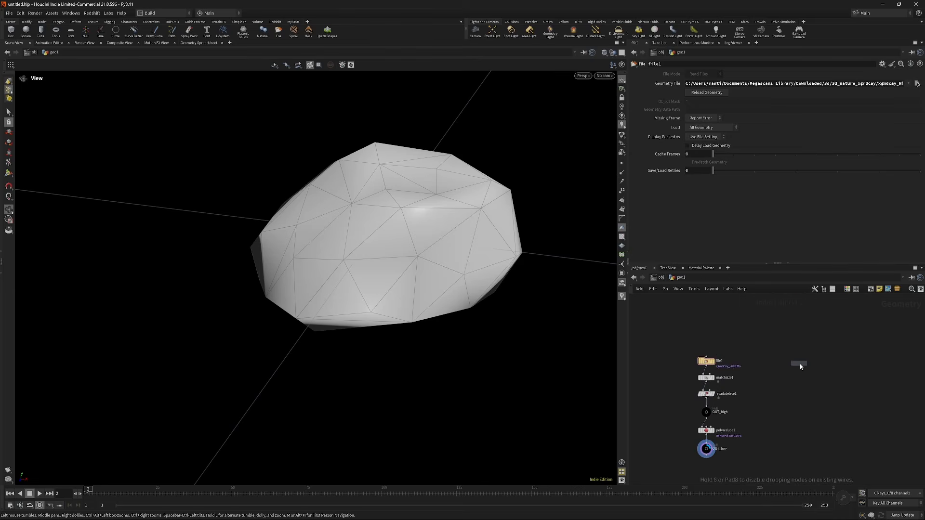
left_click(800, 365)
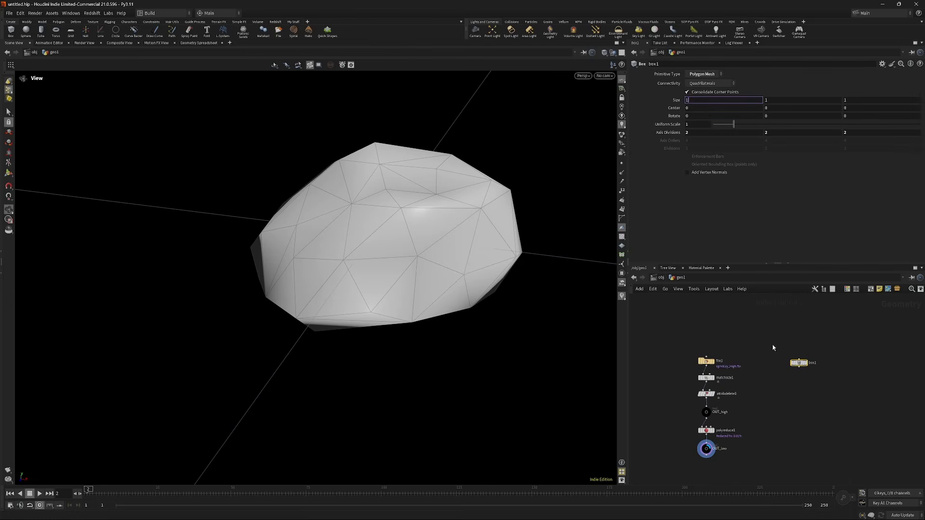
left_click(805, 362)
key("f")
- Set the box's size to .8 in X, .1 in Y and .8 in Z
left_click(709, 102)
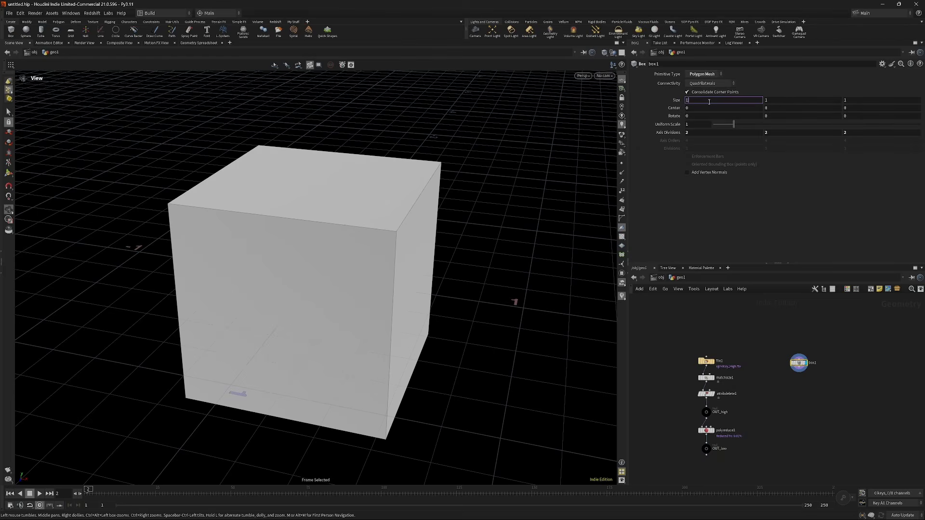
type(".8")
key("Tab")
type(".1")
key("Tab")
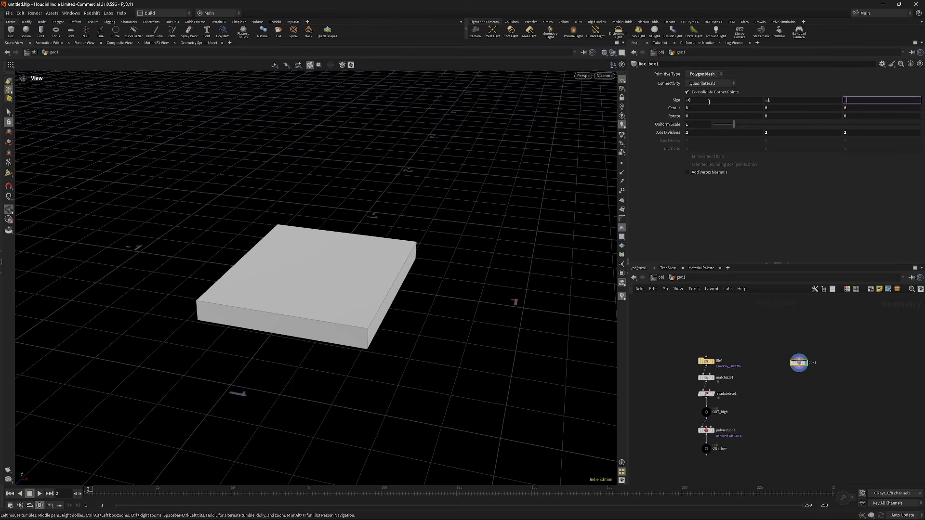
type(".8")
key("Return")
key("f")
left_click_drag(316, 276, 270, 297)
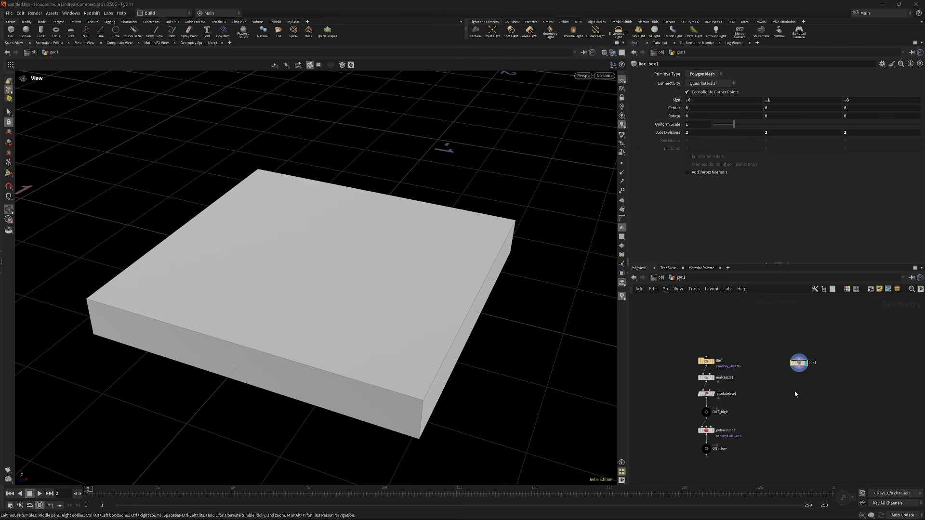
- Add an IsoOffset node below box1, display its fog volume and set the uniform sampling divisions to 100
left_click_drag(776, 333, 822, 375)
key("Tab")
type("iso")
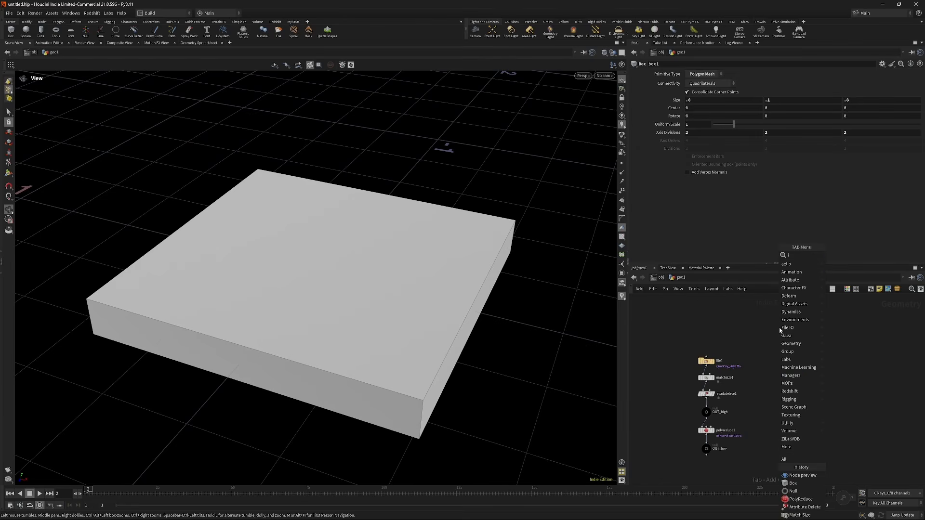
key("Return")
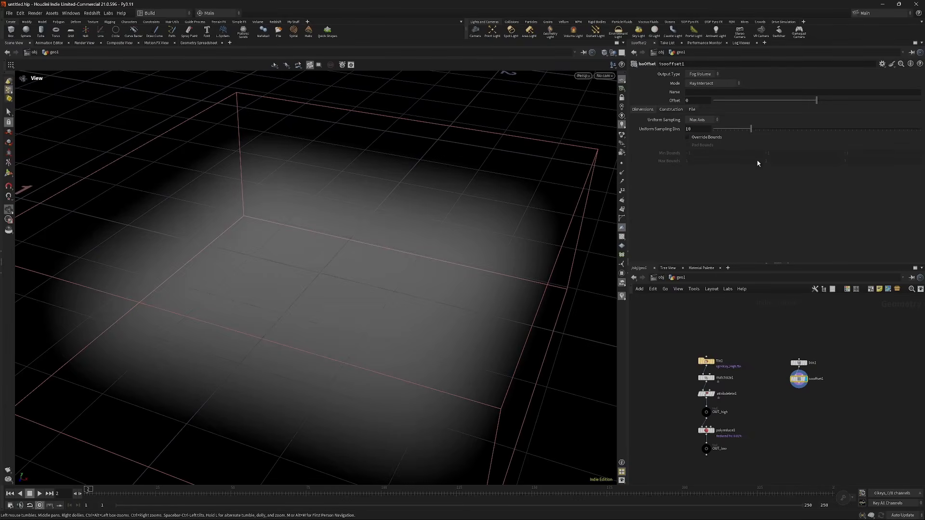
type("0")
key("Return")
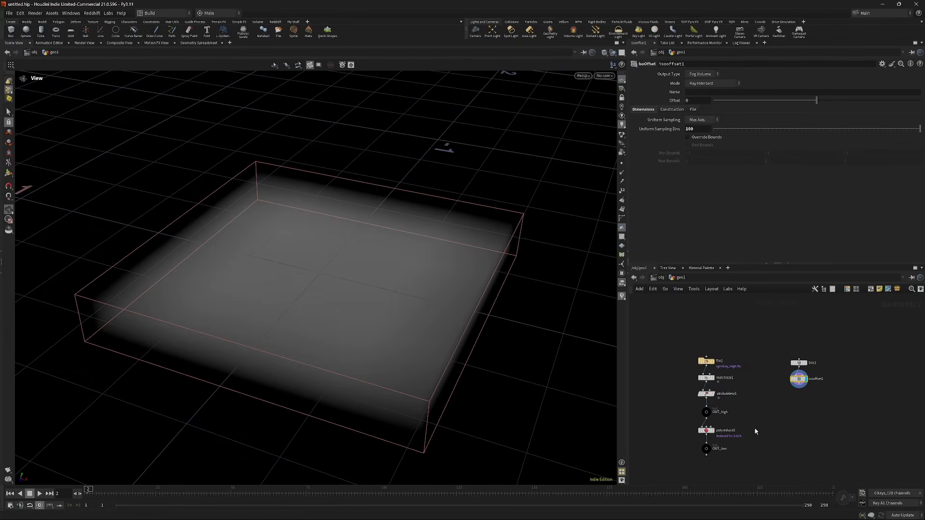
- Add a Scatter node below isooffset1, display it and set its forced total count to 10000 points
key("Tab")
type("scatter")
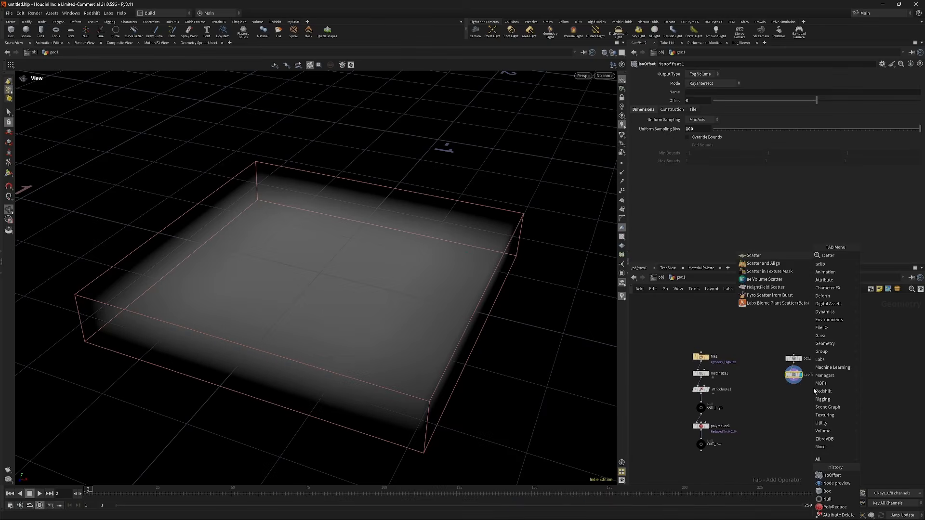
key("Return")
scroll(811, 440, "up", 2)
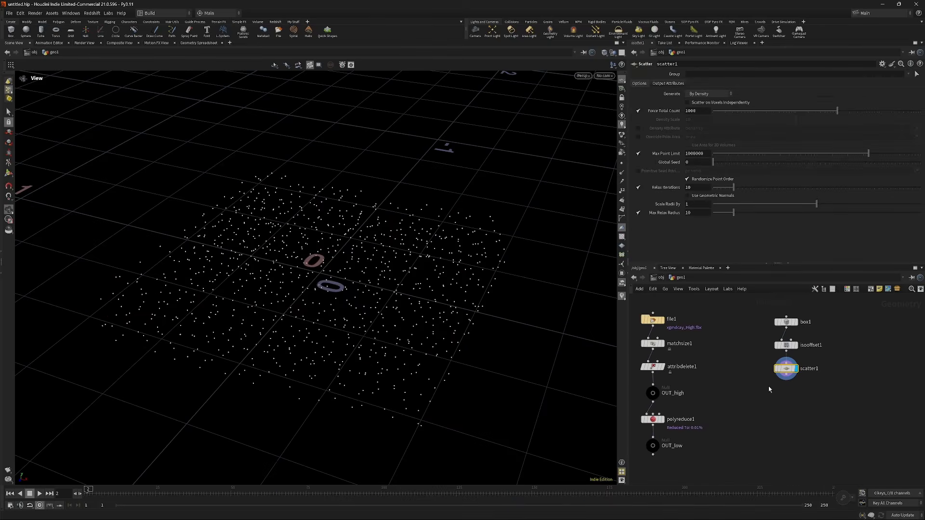
left_click(702, 112)
type("0")
key("Return")
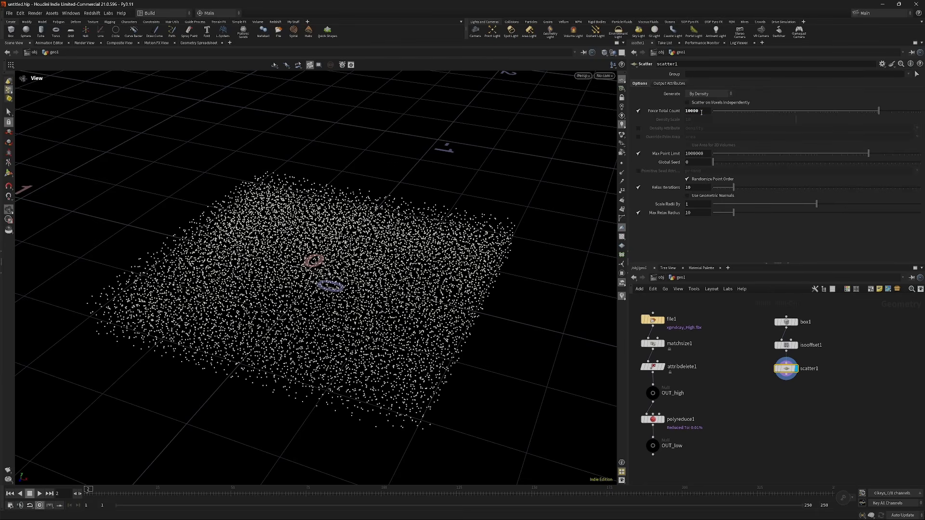
- Reposition the box1 node chain and place a Copy to Points node between it and the rock's chain
middle_click_drag(748, 409, 748, 405)
left_click_drag(746, 404, 805, 299)
left_click_drag(788, 317, 816, 389)
middle_click_drag(760, 414, 771, 350)
left_click(771, 349)
key("Tab")
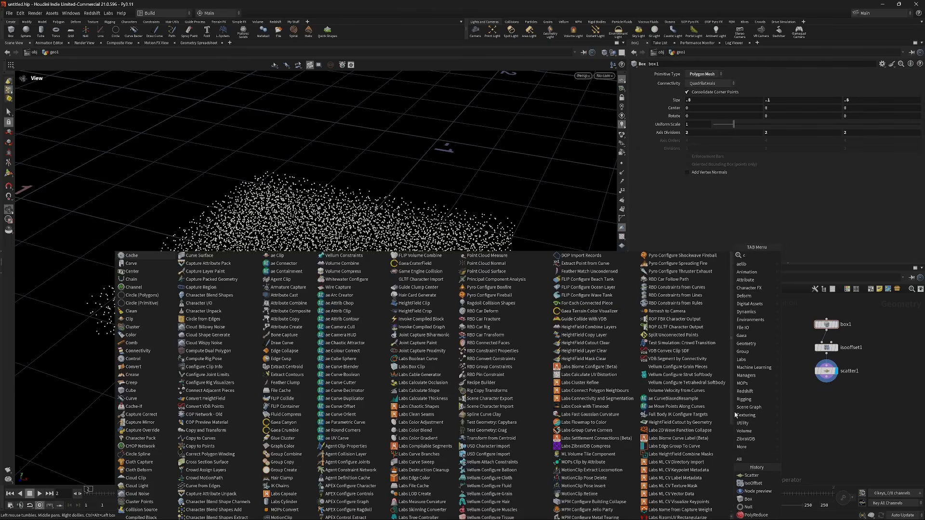
type("cto")
left_click(805, 264)
left_click(760, 427)
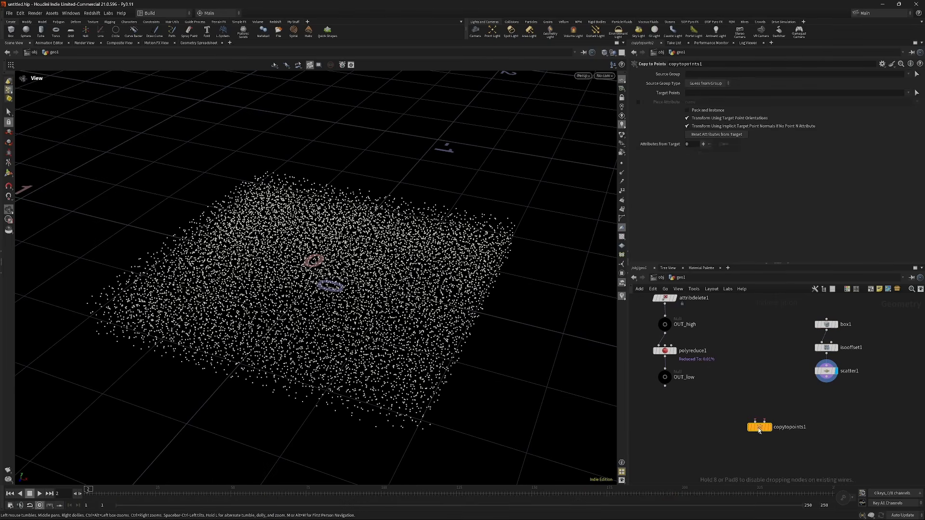
- Feed OUT_low and scatter1 into copytopoints1 as source geometry and target points, and display the copied rocks
left_click_drag(665, 386, 827, 376)
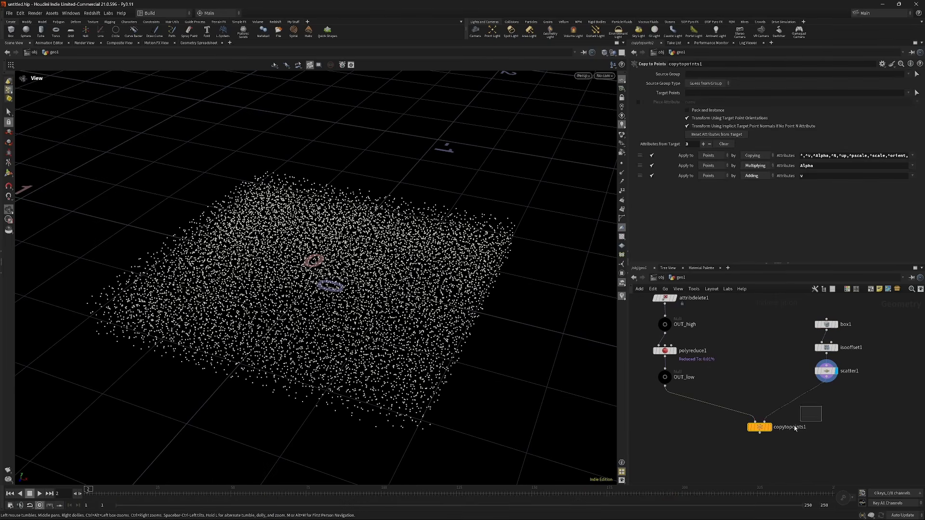
left_click(770, 428)
scroll(328, 325, "up", 10)
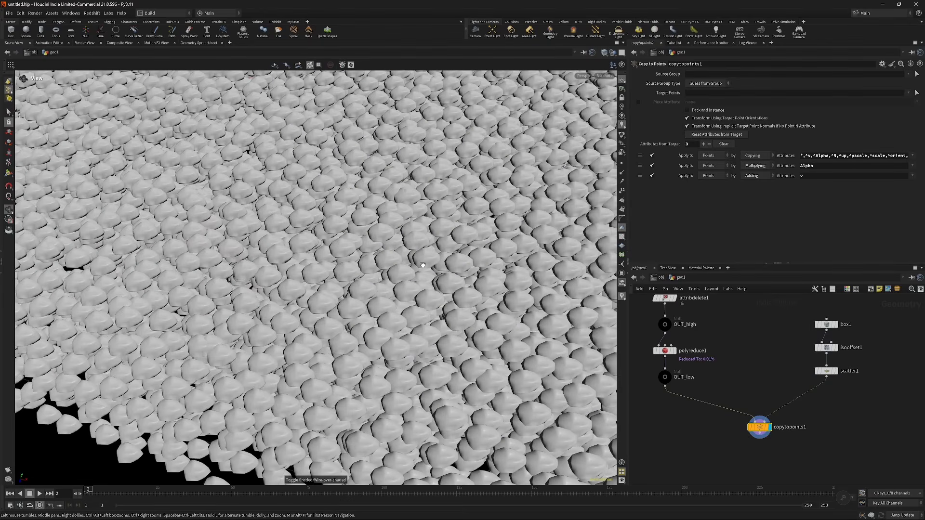
left_click_drag(429, 303, 457, 274)
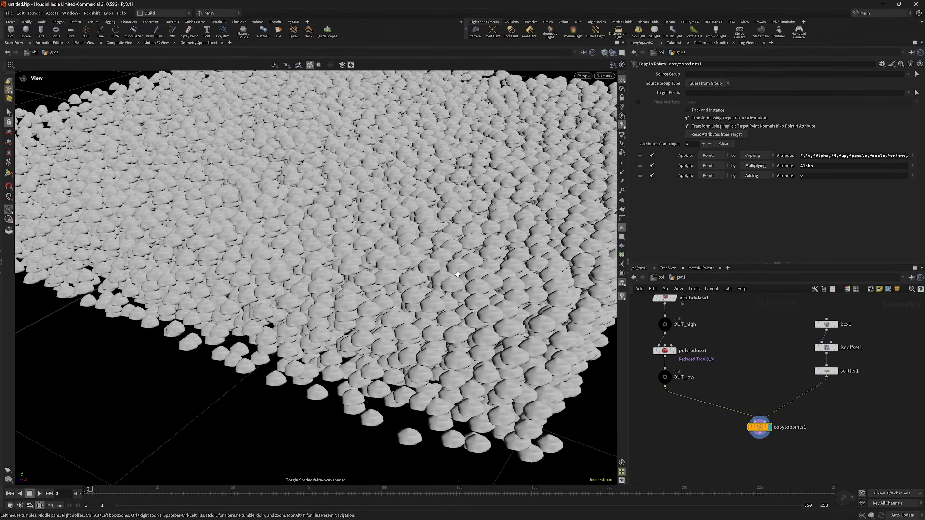
- Insert a MOPs Randomize node between scatter1 and copytopoints1 and enable Randomize Orientation
left_click(826, 380)
type("mopsran")
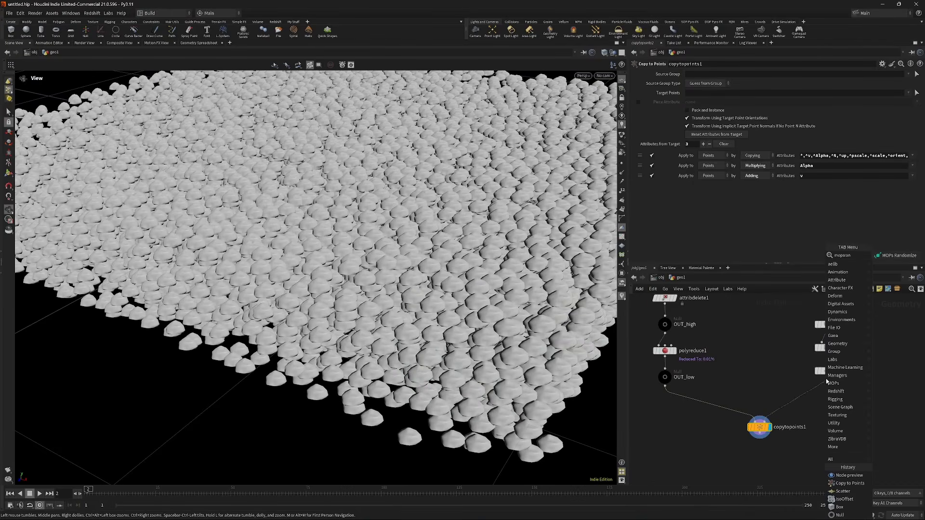
key("Return")
left_click(826, 393)
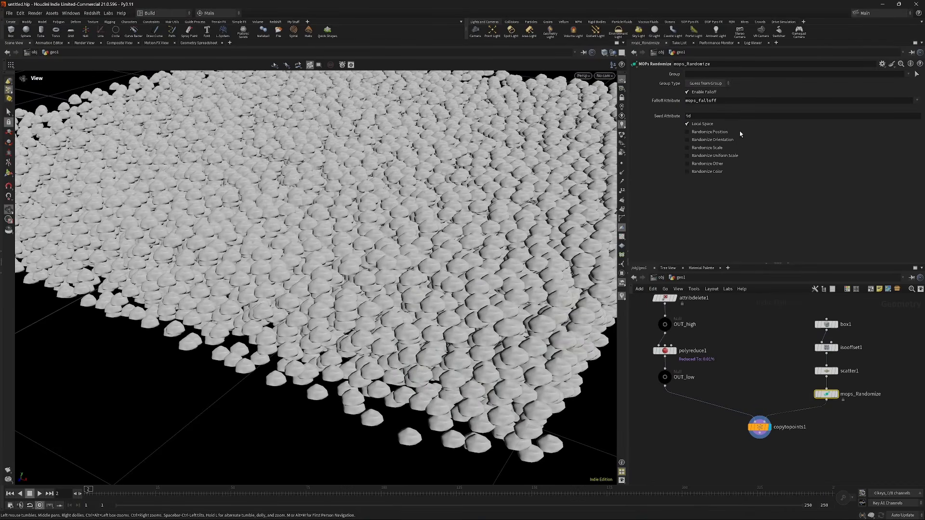
left_click(687, 139)
left_click_drag(383, 203, 371, 208)
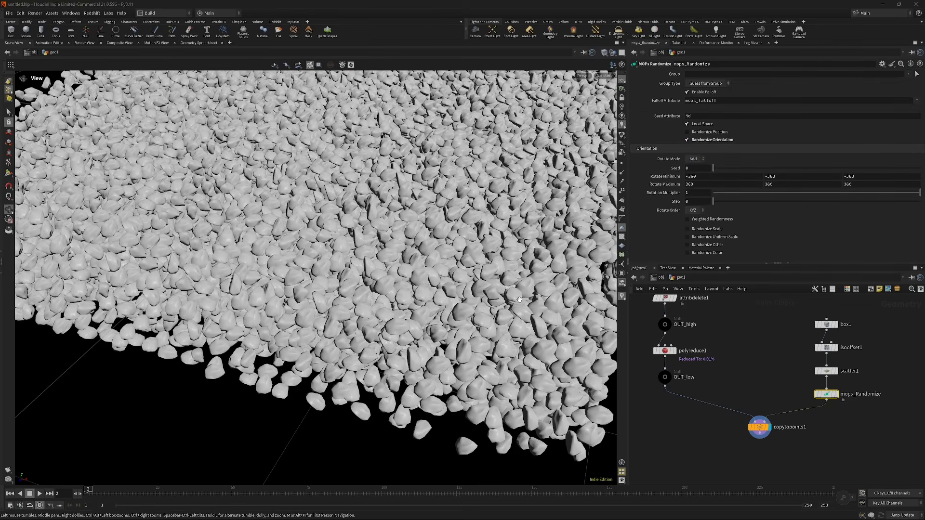
- Examine the randomly rotated rocks up close and from several angles for intersections between neighbouring copies
left_click_drag(519, 299, 424, 287)
scroll(511, 264, "down", 10)
scroll(415, 292, "up", 5)
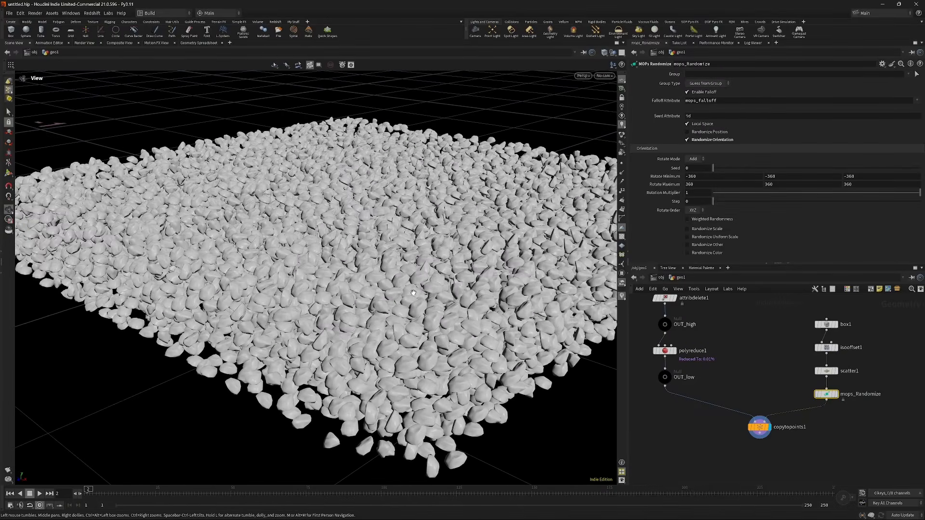
scroll(403, 309, "up", 10)
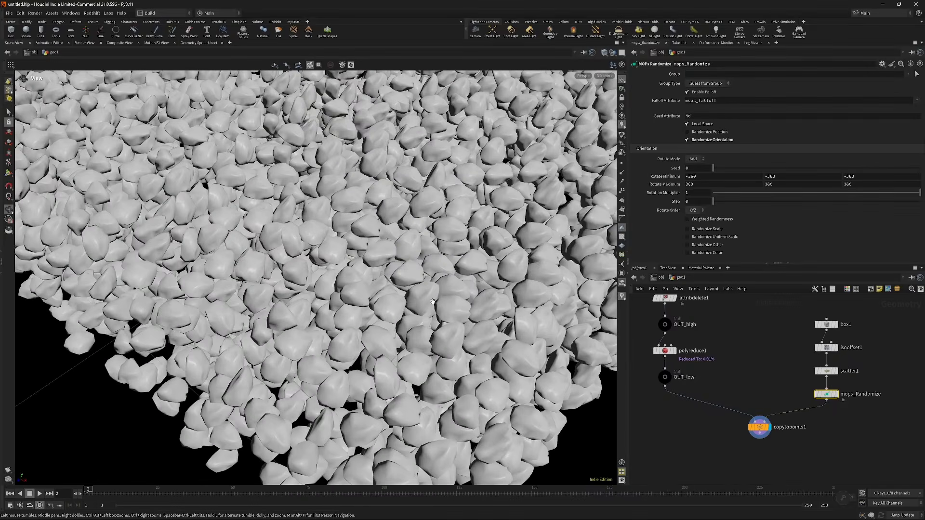
scroll(434, 306, "up", 10)
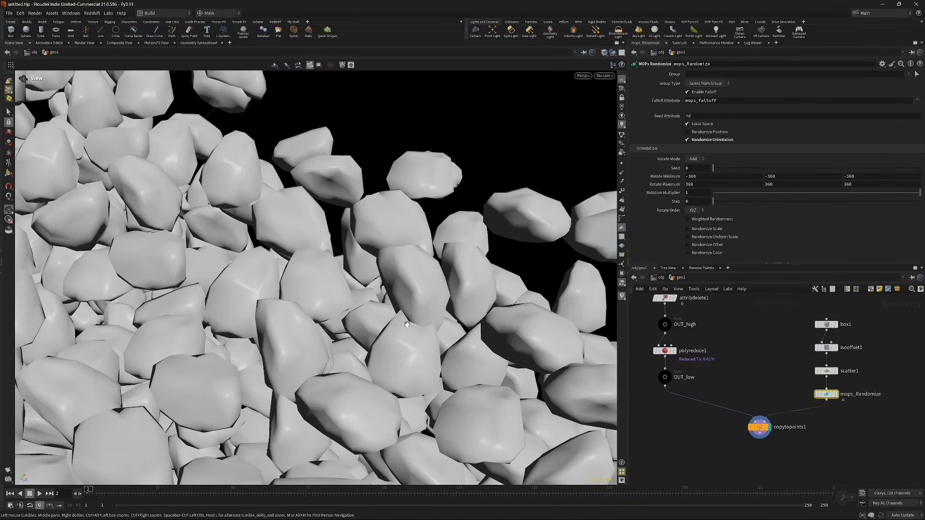
left_click_drag(407, 324, 403, 269)
scroll(389, 310, "down", 15)
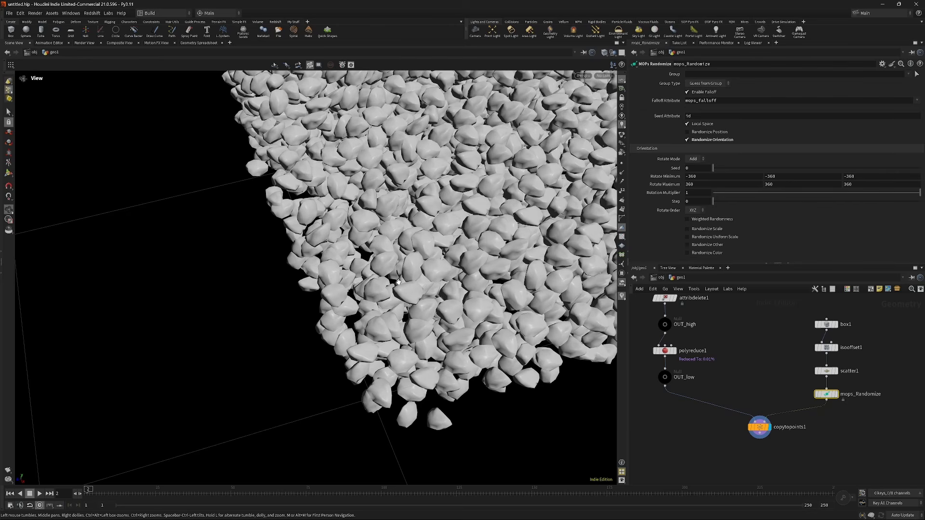
scroll(405, 299, "up", 6)
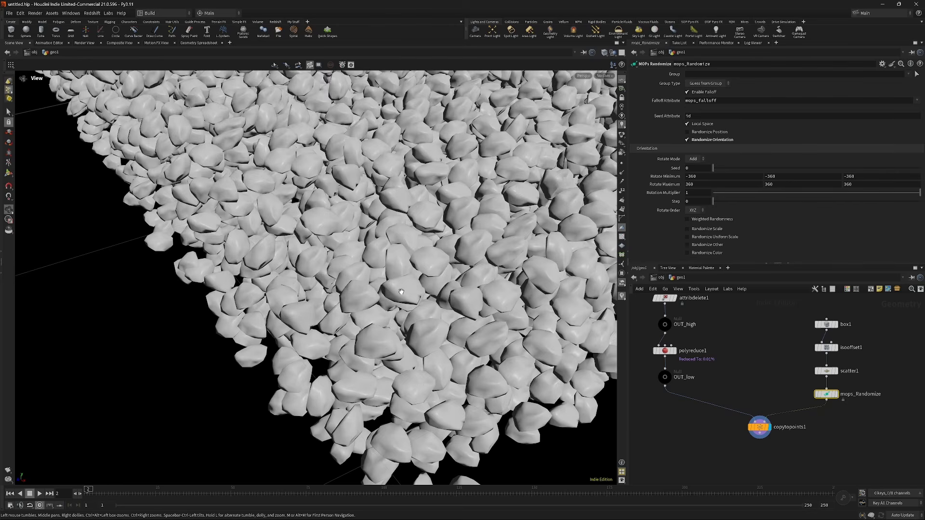
left_click_drag(401, 291, 402, 367)
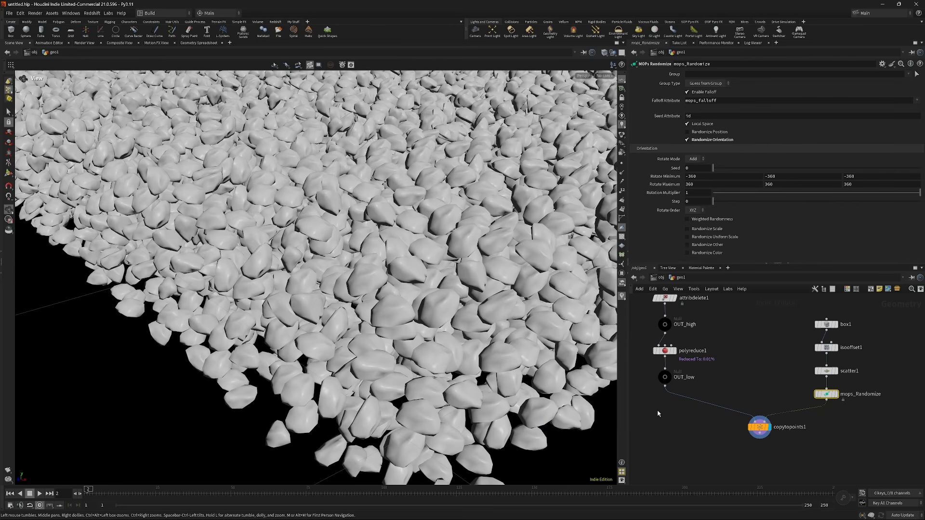
- Add a Boolean node below copytopoints1, display it and interrupt its initial cook
middle_click_drag(714, 434, 684, 404)
left_click(730, 398)
key("Tab")
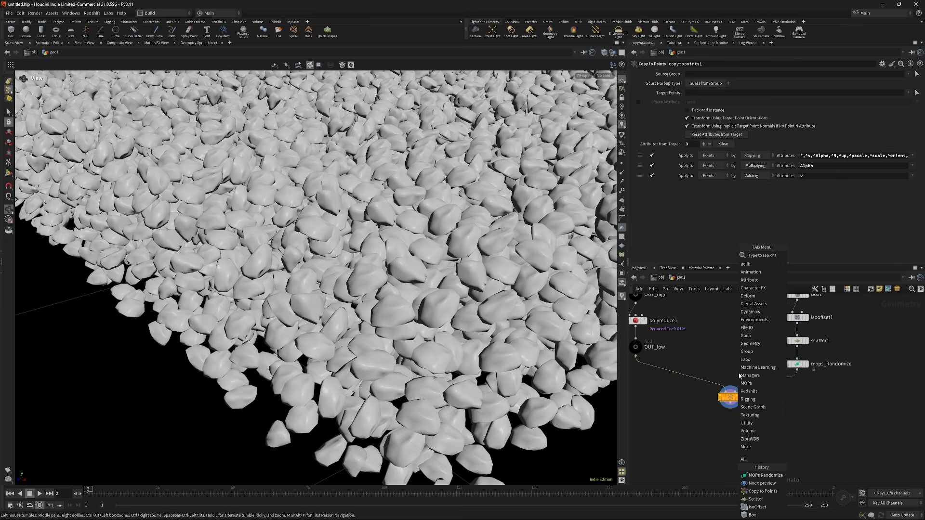
type("bool")
key("Return")
key("Return")
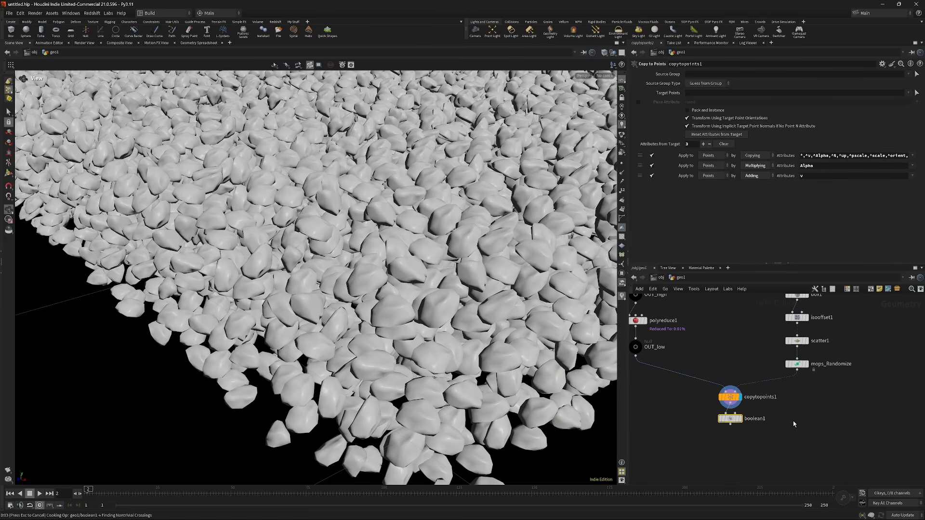
key("Escape")
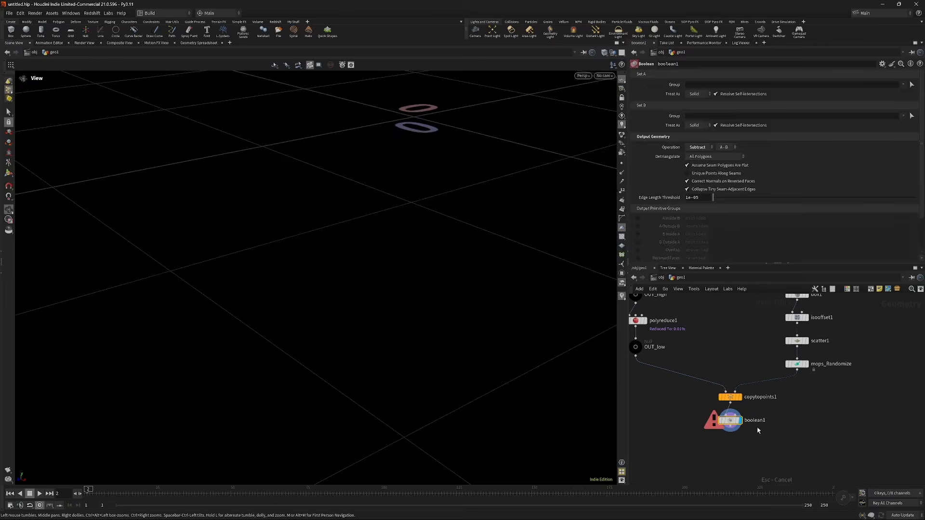
- Set the Boolean's operation to Detect and enable the AxA Polygons output group axapolys
left_click(704, 148)
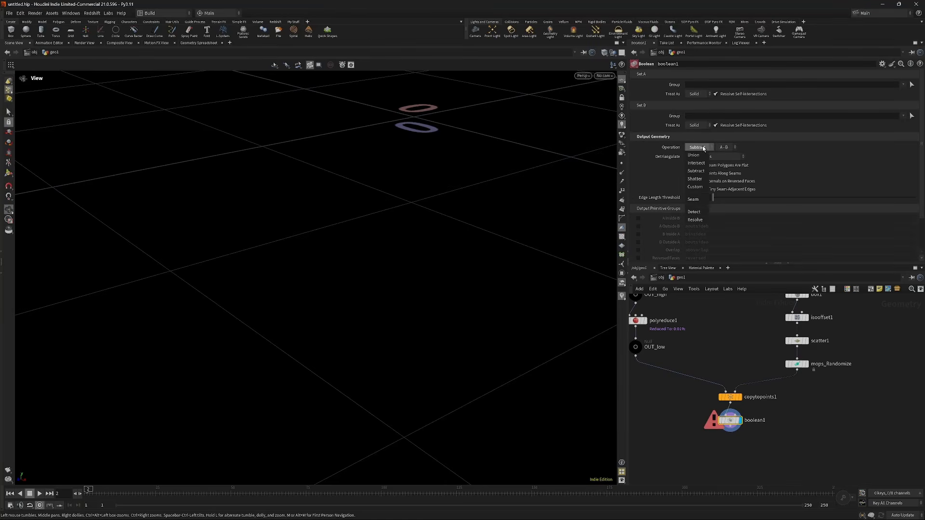
left_click(694, 212)
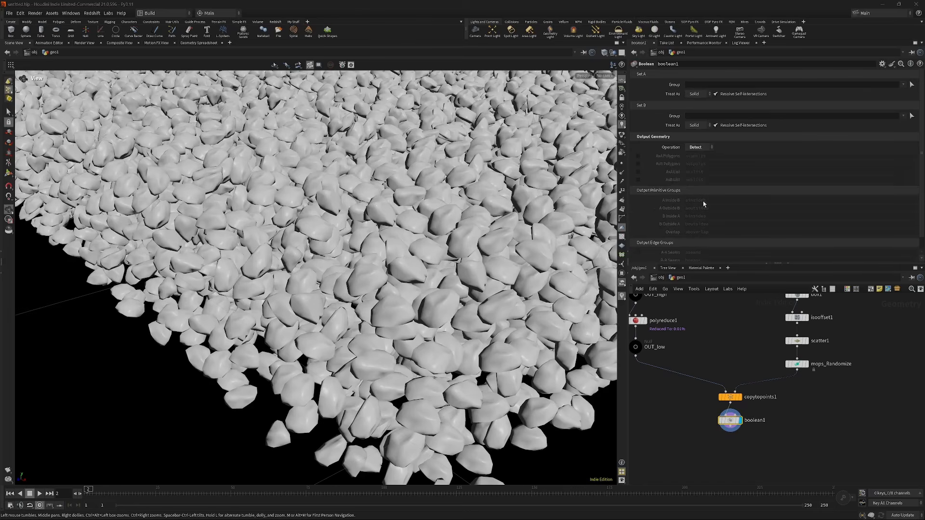
left_click(639, 156)
scroll(436, 278, "down", 3)
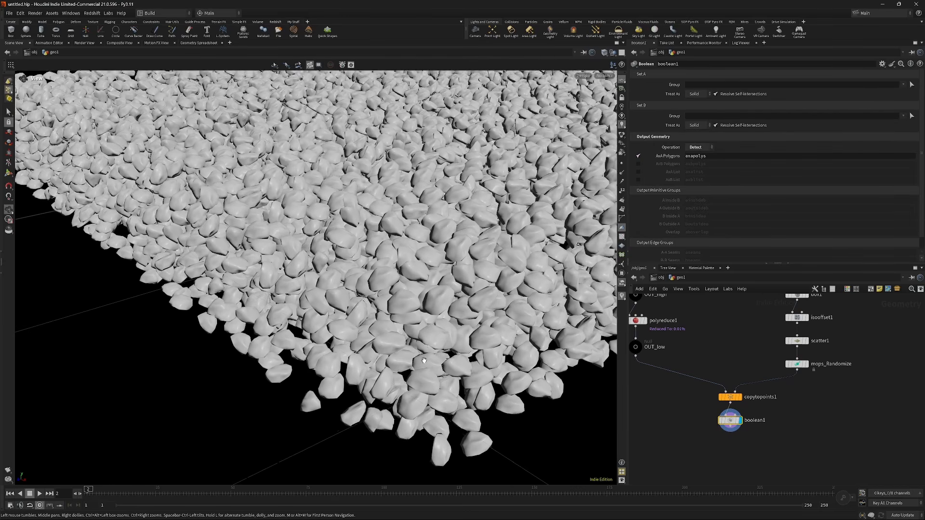
- Add a Blast node below boolean1, set its group to axapolys and enable Delete Non Selected
key("Tab")
type("bl")
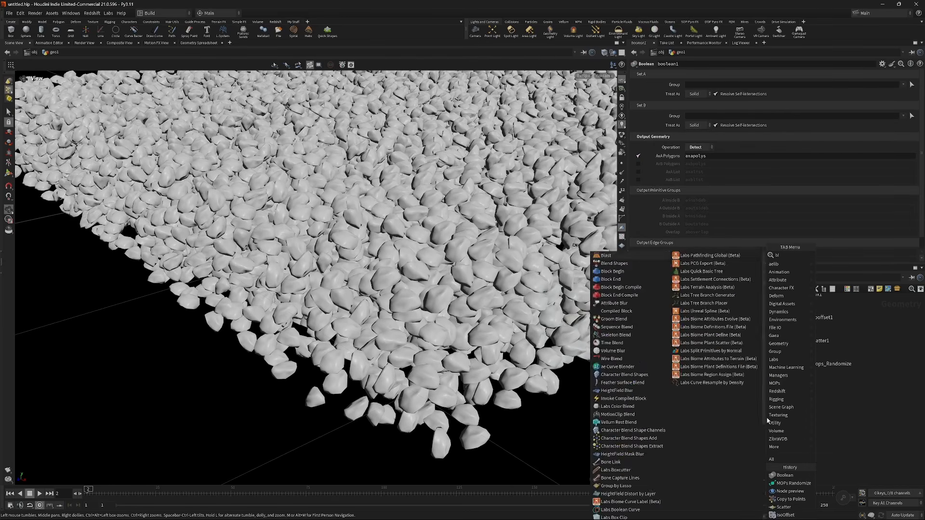
key("Return")
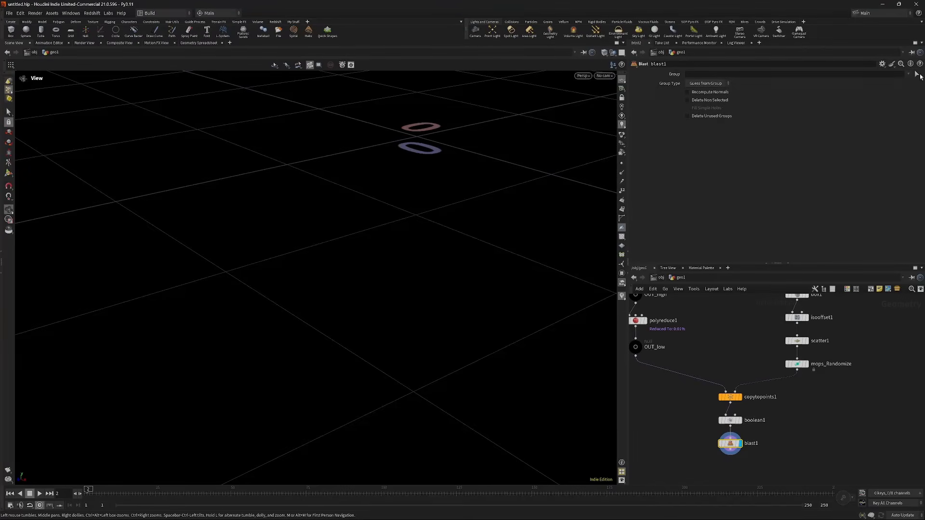
left_click(911, 78)
left_click(899, 85)
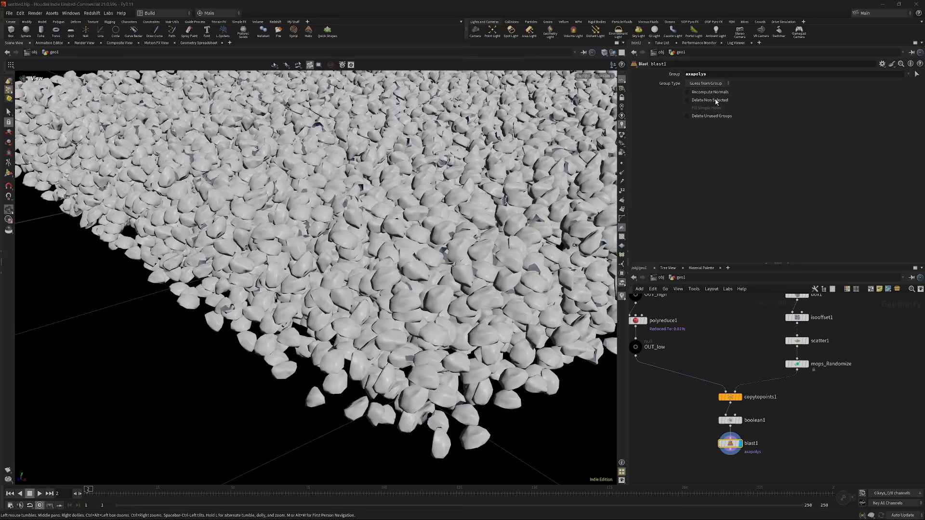
left_click(716, 100)
- Inspect the isolated intersecting polygons from several angles and overlay the mops_Randomize points for comparison
left_click_drag(447, 238, 402, 289)
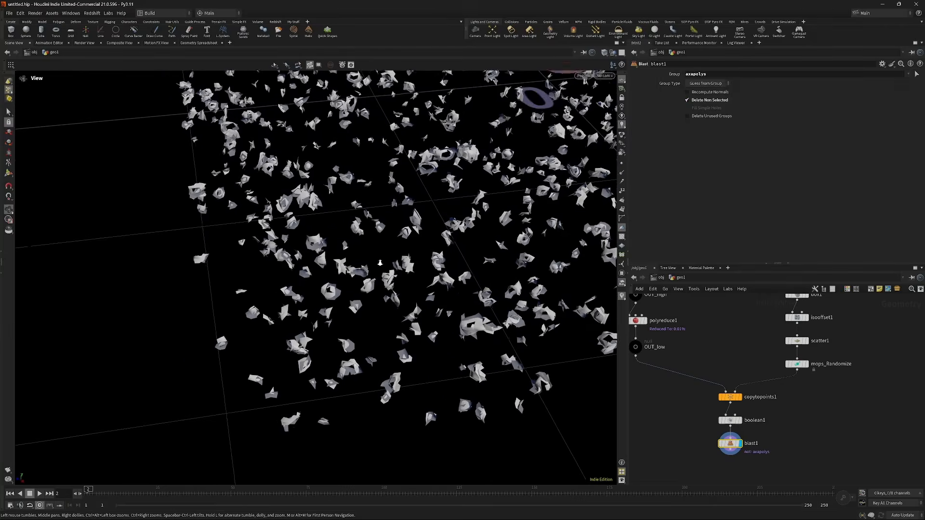
right_click_drag(403, 289, 292, 257)
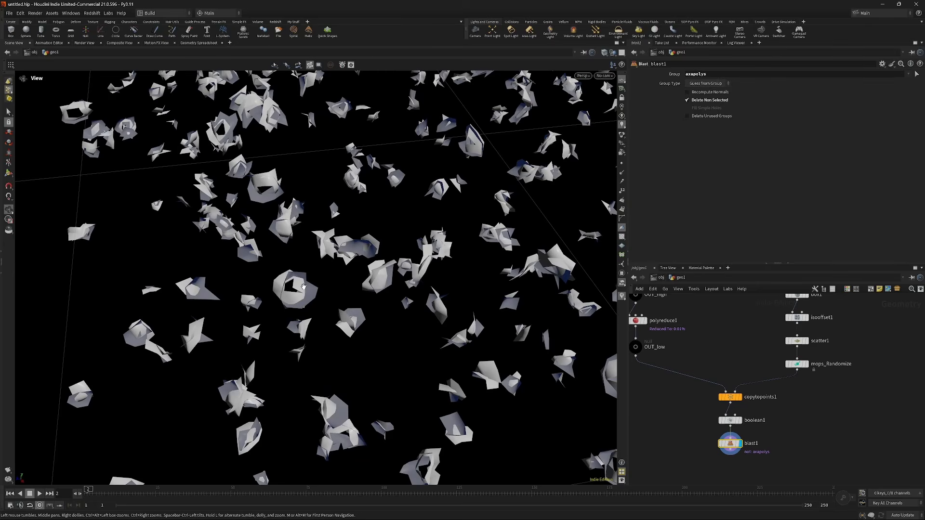
left_click_drag(292, 311, 276, 336)
right_click_drag(276, 336, 331, 316)
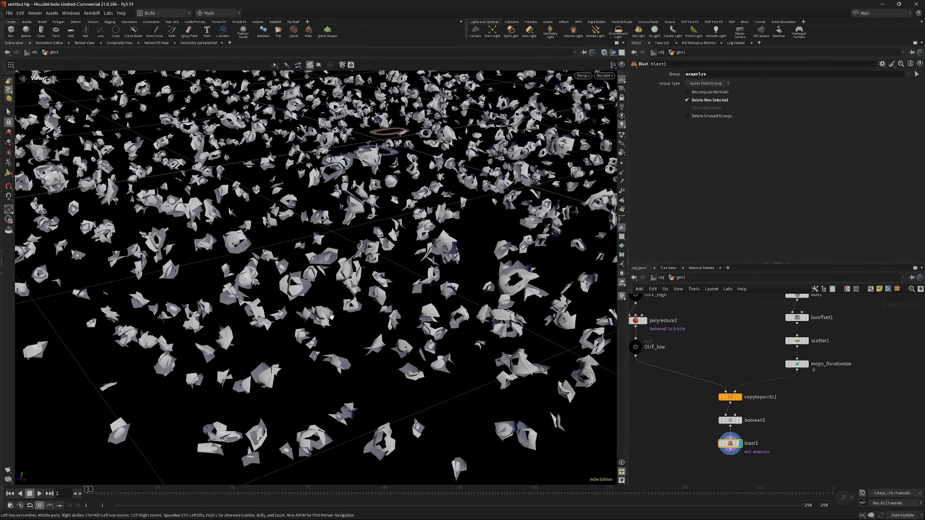
left_click(797, 363)
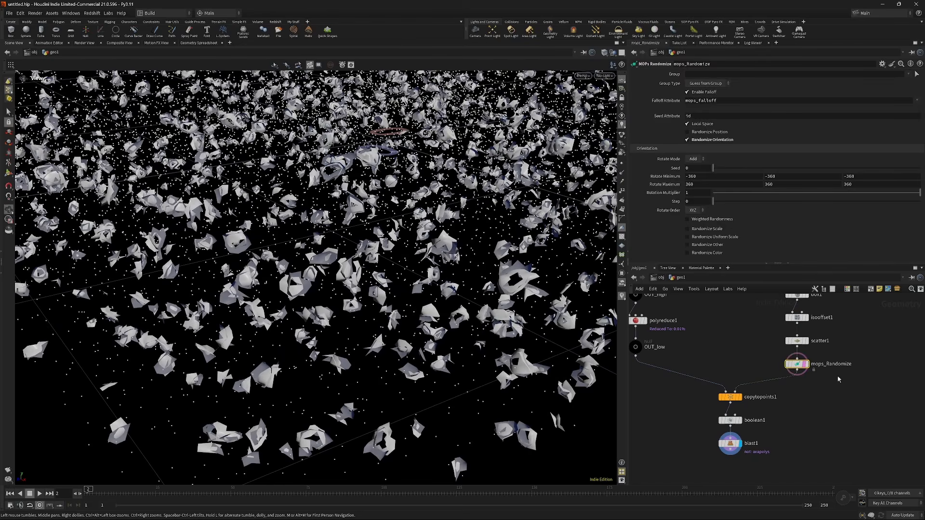
right_click_drag(418, 265, 680, 331)
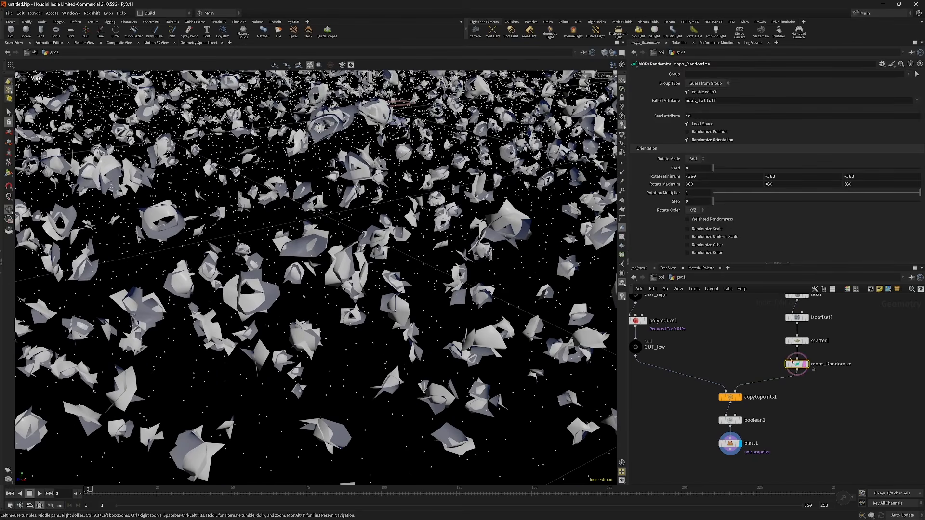
scroll(321, 246, "up", 6)
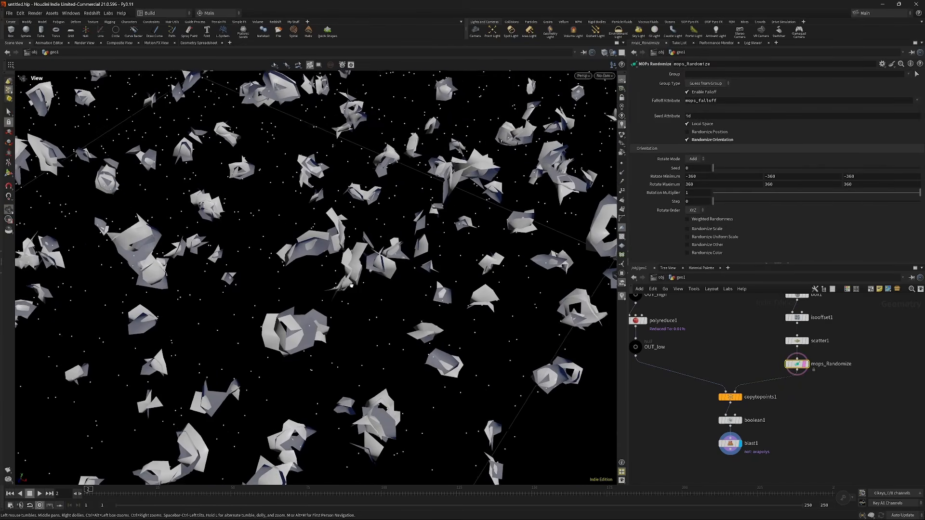
- Add a Proximity node to the network below blast1
left_click_drag(339, 239, 266, 239)
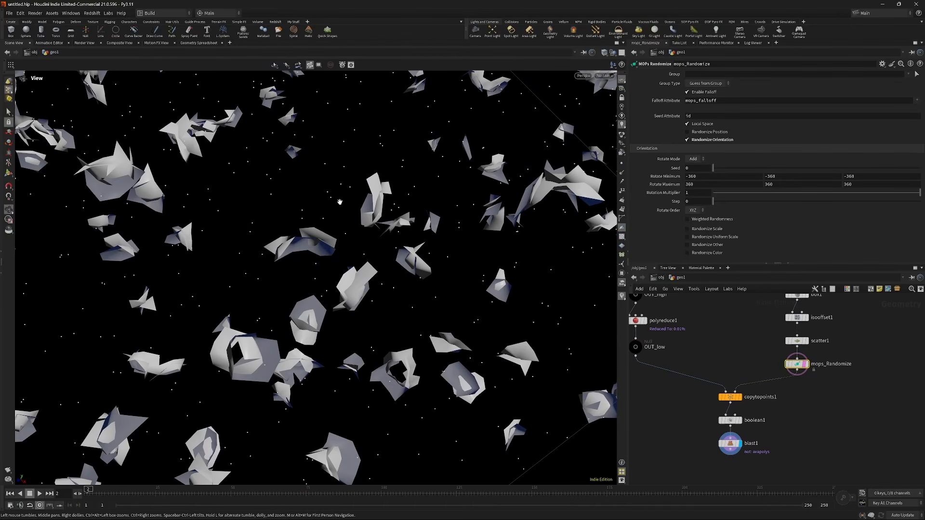
scroll(340, 202, "down", 6)
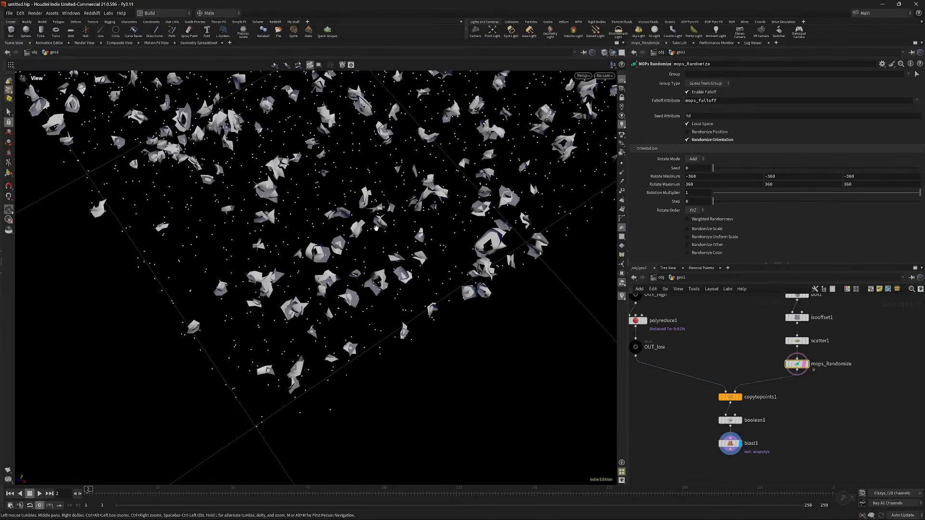
scroll(376, 228, "up", 3)
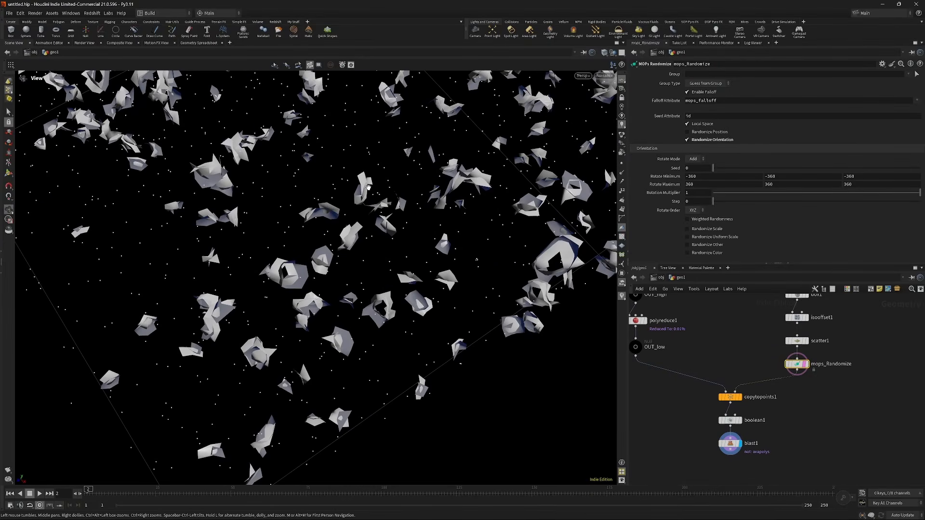
middle_click_drag(779, 449, 756, 389)
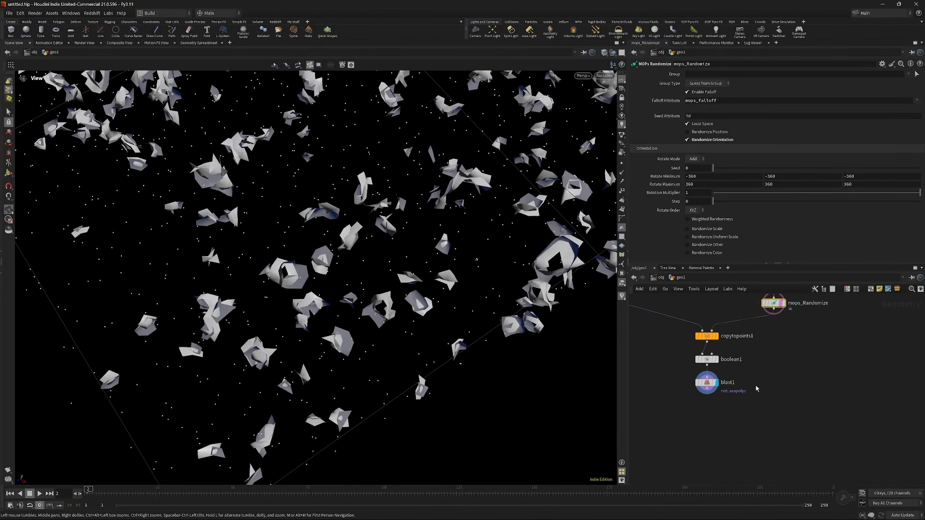
key("Tab")
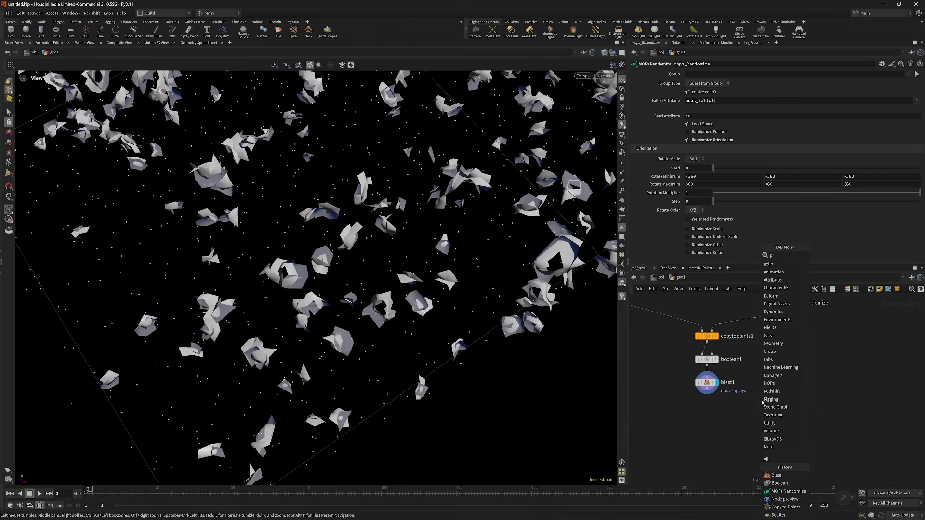
mouse_move(769, 383)
left_click(716, 374)
left_click(746, 412)
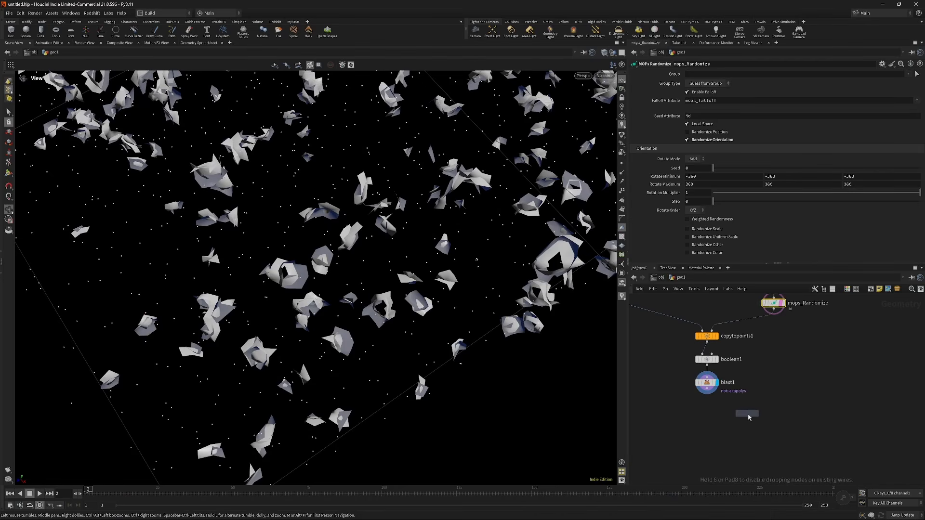
- Wire mops_Randomize into proximity1's first input and blast1 into its second, and display proximity1
left_click(707, 394)
left_click(754, 406)
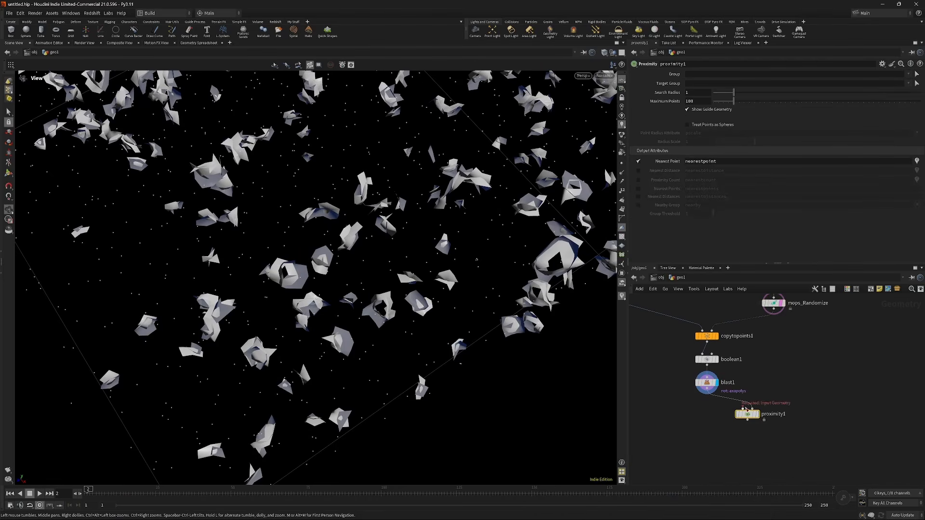
left_click(743, 409)
left_click(774, 309)
left_click_drag(750, 416, 754, 423)
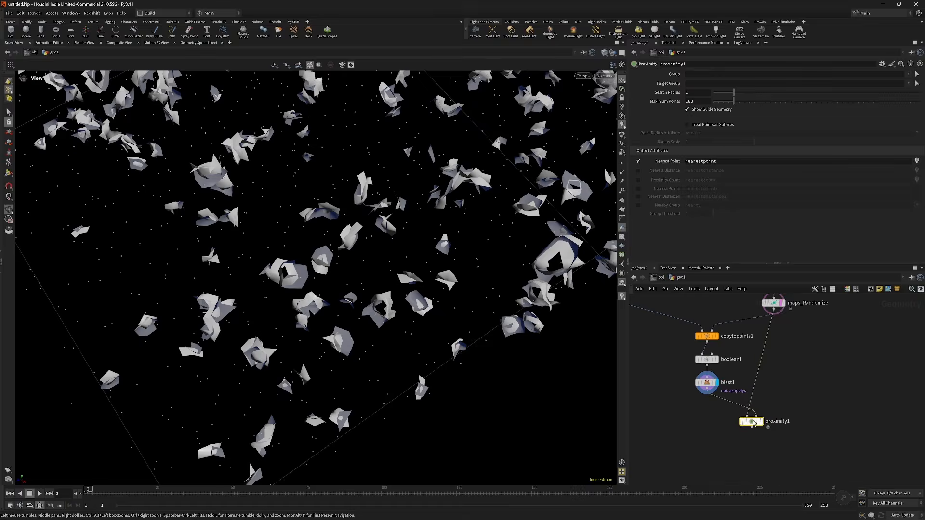
left_click(760, 421)
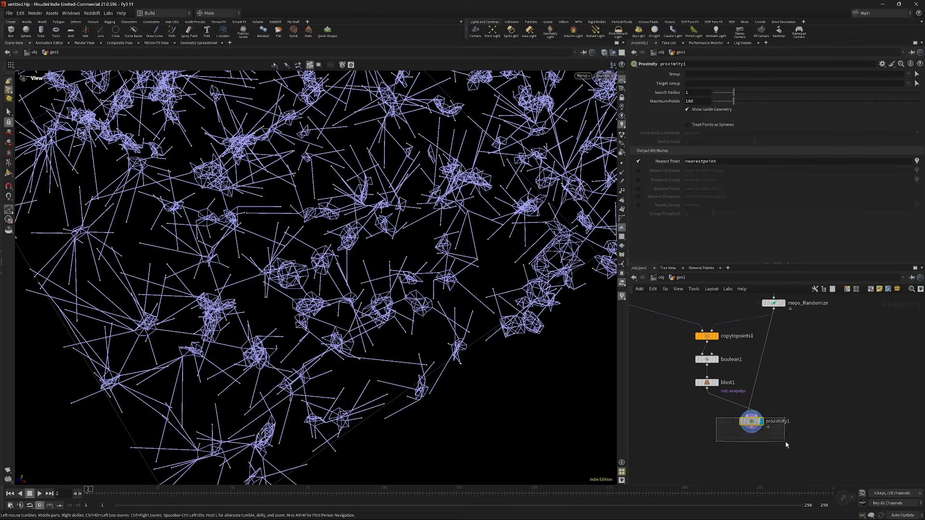
- Set proximity1's Search Radius to 0.01
scroll(443, 260, "down", 6)
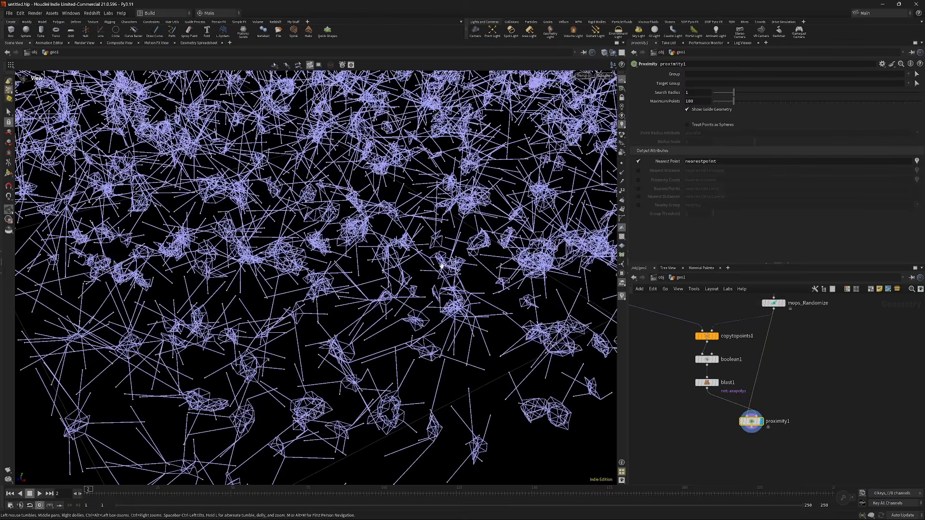
scroll(437, 274, "up", 3)
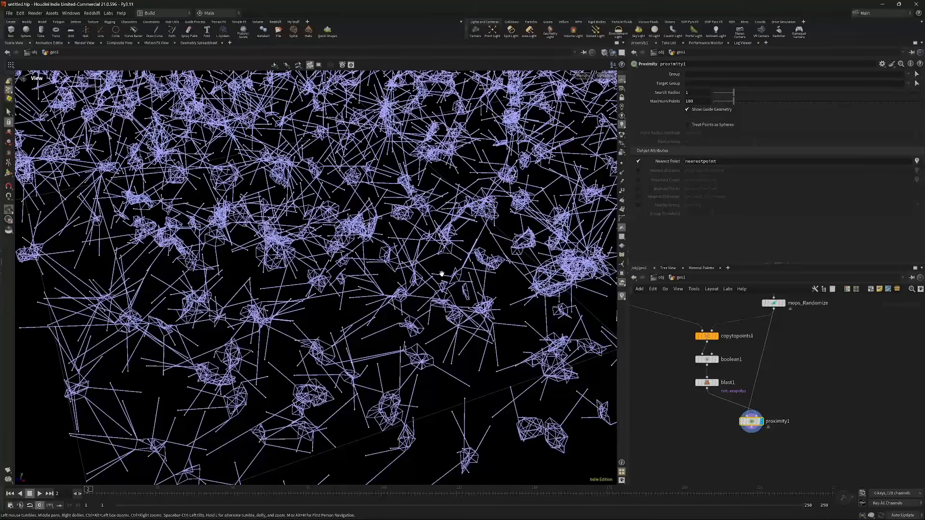
left_click(717, 382)
left_click(760, 421)
left_click(694, 93)
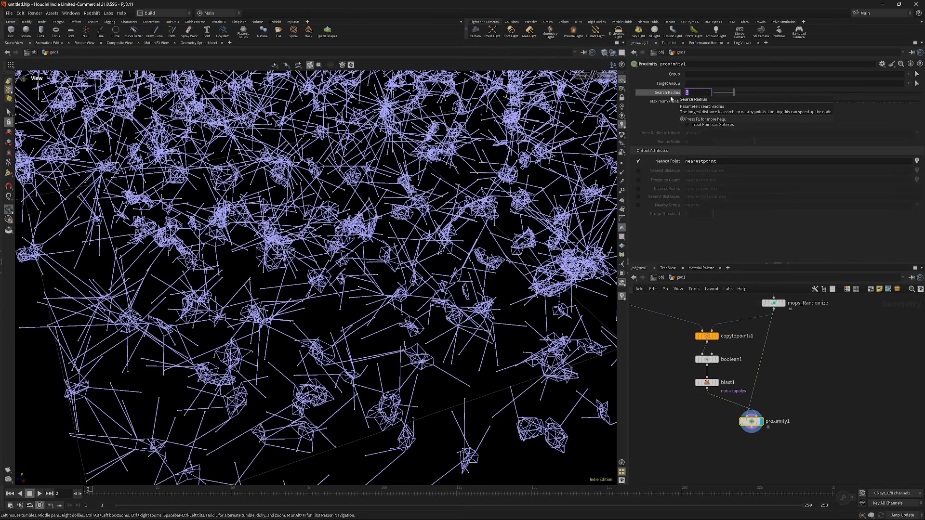
type(".01")
key("Return")
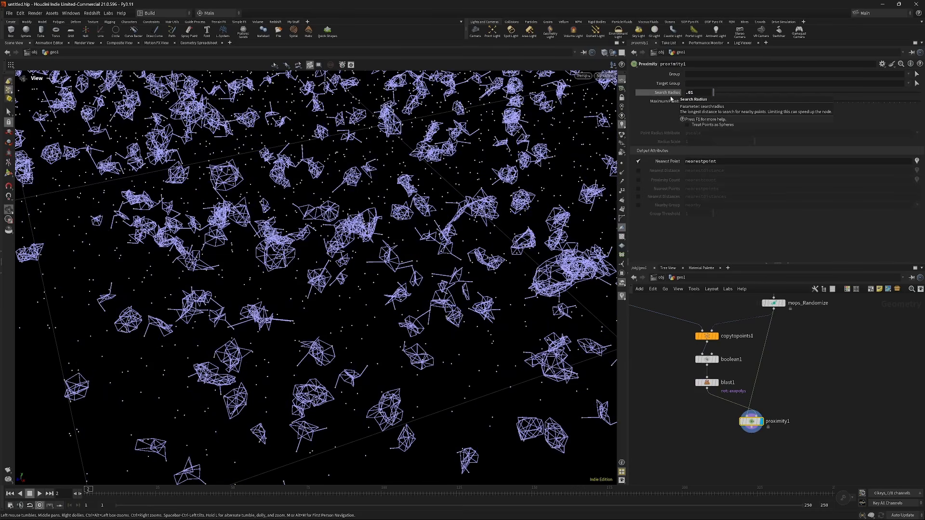
- Switch proximity1's output from the Nearest Point attribute to the Nearby Group named nearby
left_click_drag(471, 242, 527, 310)
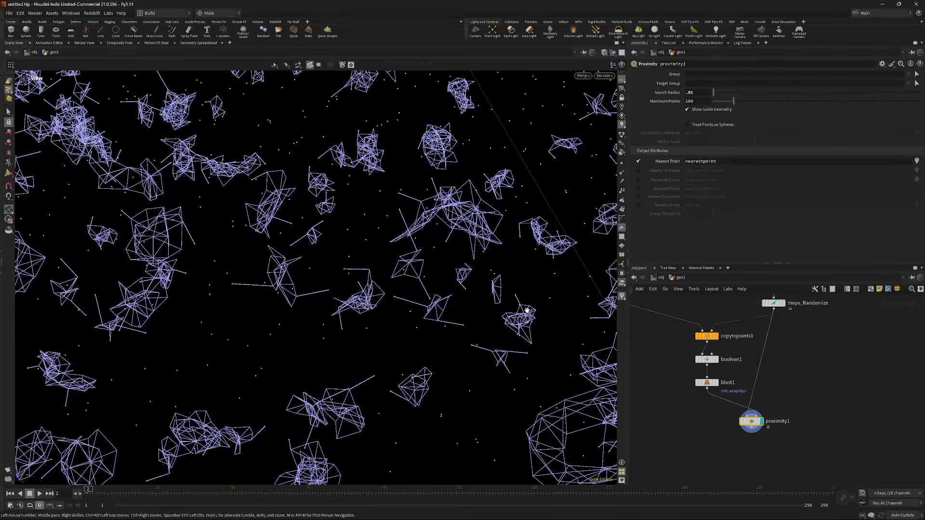
left_click(639, 162)
left_click(638, 205)
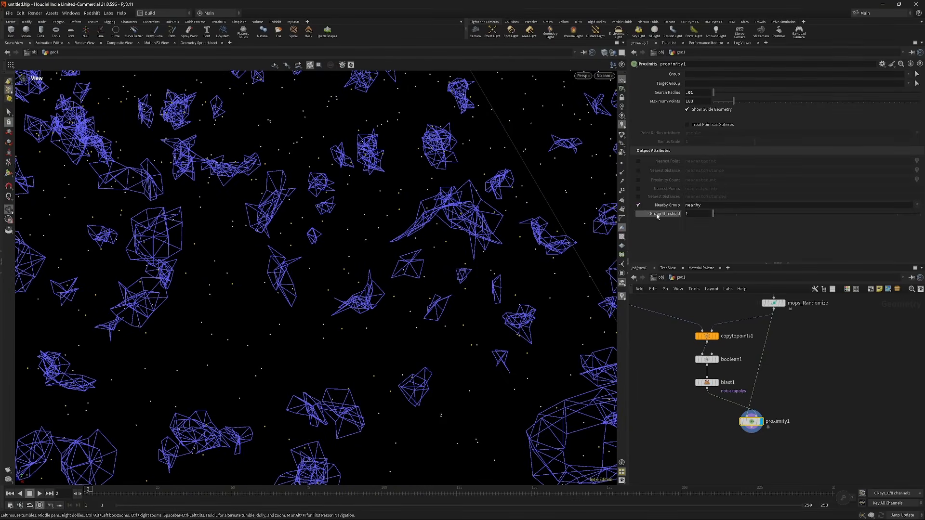
- Add a Blast node below proximity1 that deletes the nearby group, and display it
key("Tab")
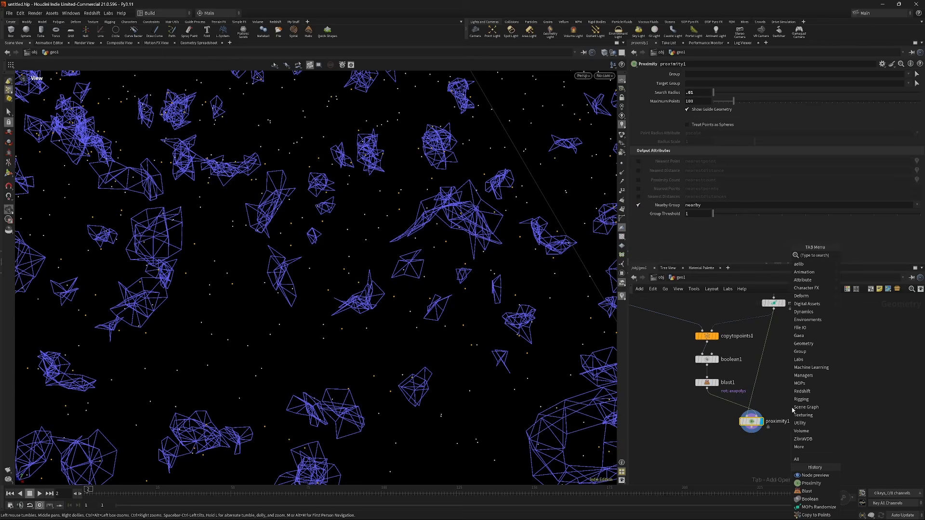
type("blas")
key("Return")
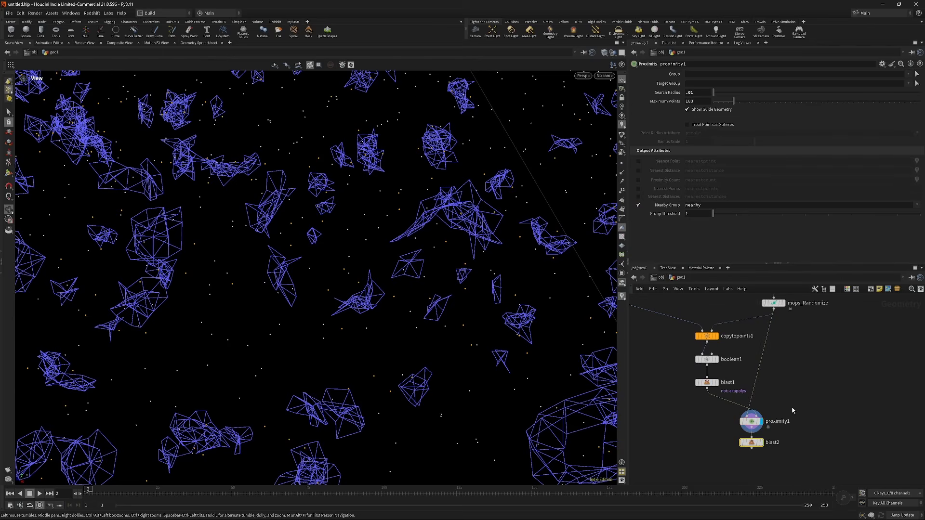
left_click(916, 75)
left_click(882, 82)
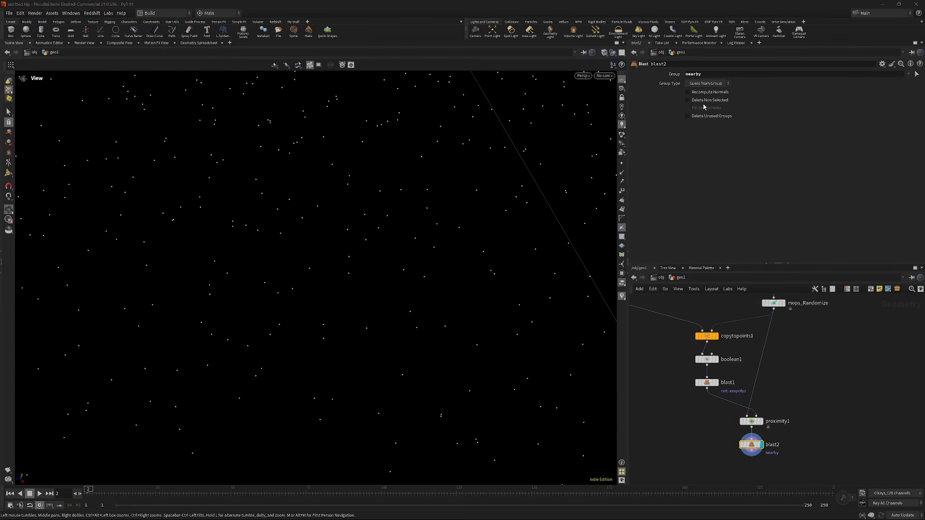
- Compare the original mops_Randomize points with the filtered points from blast2
left_click_drag(391, 222, 419, 173)
left_click(783, 304)
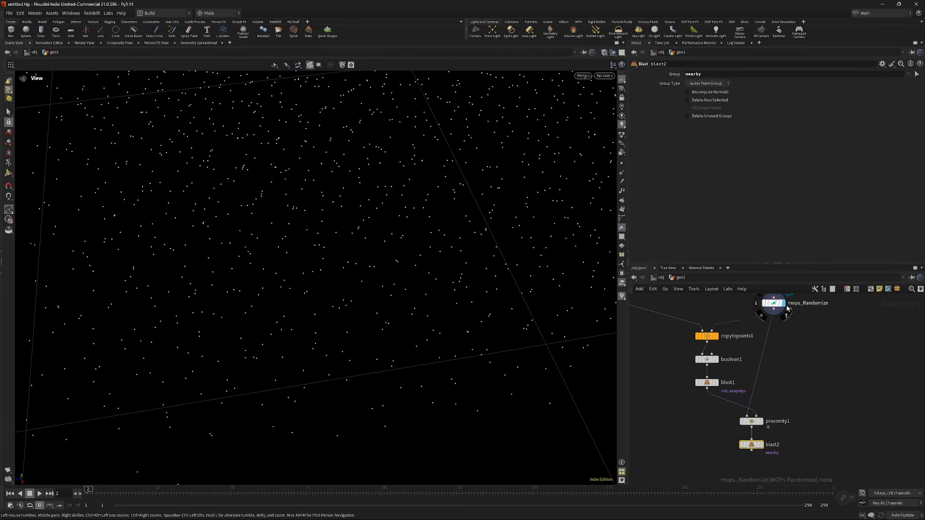
left_click(761, 445)
right_click_drag(441, 215, 439, 239)
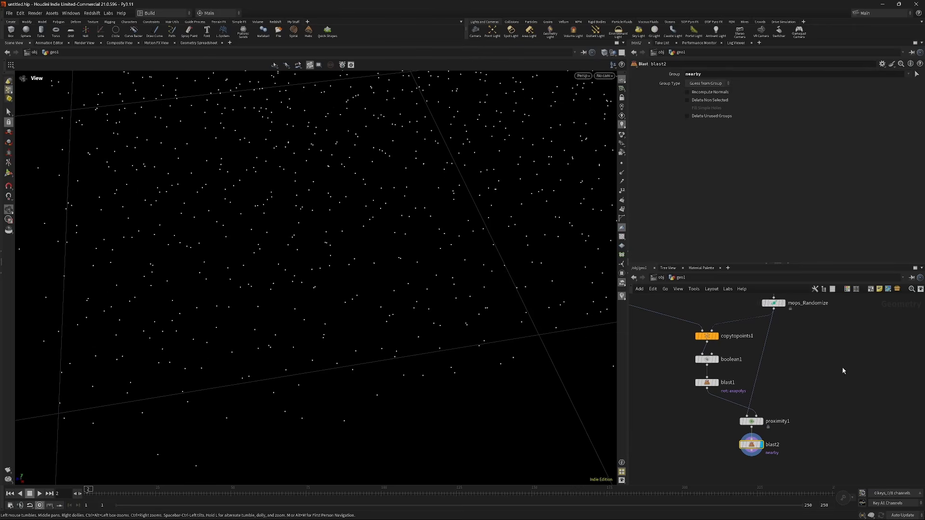
left_click(784, 304)
left_click(762, 445)
- Duplicate copytopoints1 below blast2, fed by OUT_low and the filtered points, and display the new copies
left_click(745, 420, "shift")
scroll(720, 433, "down", 2)
middle_click_drag(709, 431, 729, 421)
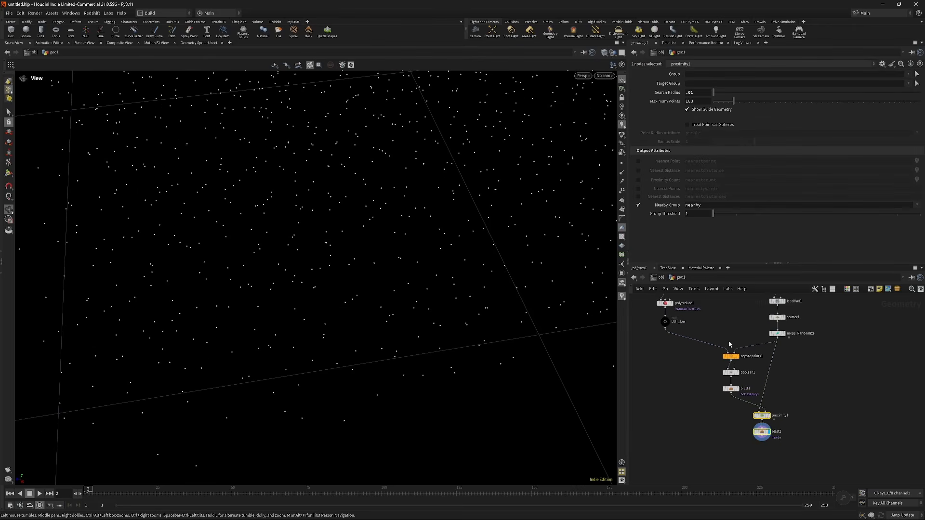
left_click(731, 358)
left_click_drag(732, 359, 766, 444, "alt")
left_click(765, 446)
left_click(721, 455)
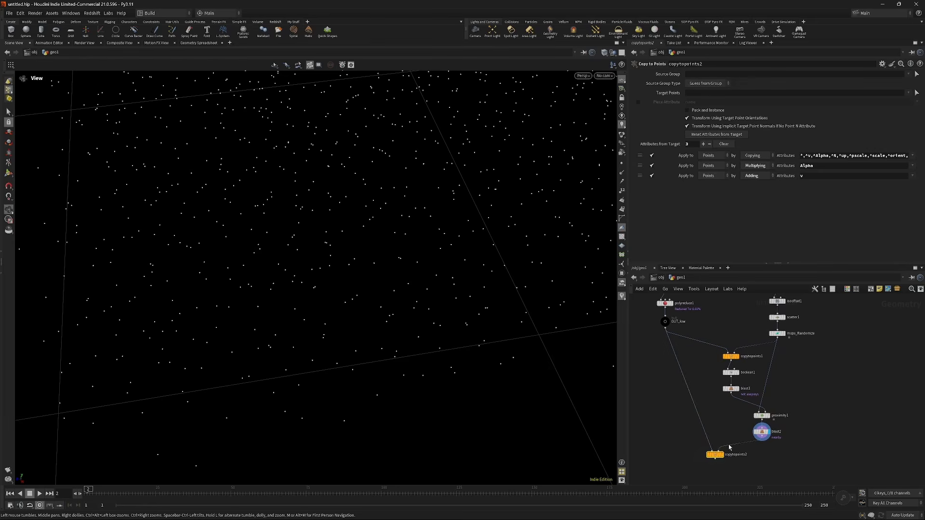
- Compare the filtered rock copies from copytopoints2 with the full set from copytopoints1
key("f")
scroll(409, 236, "up", 10)
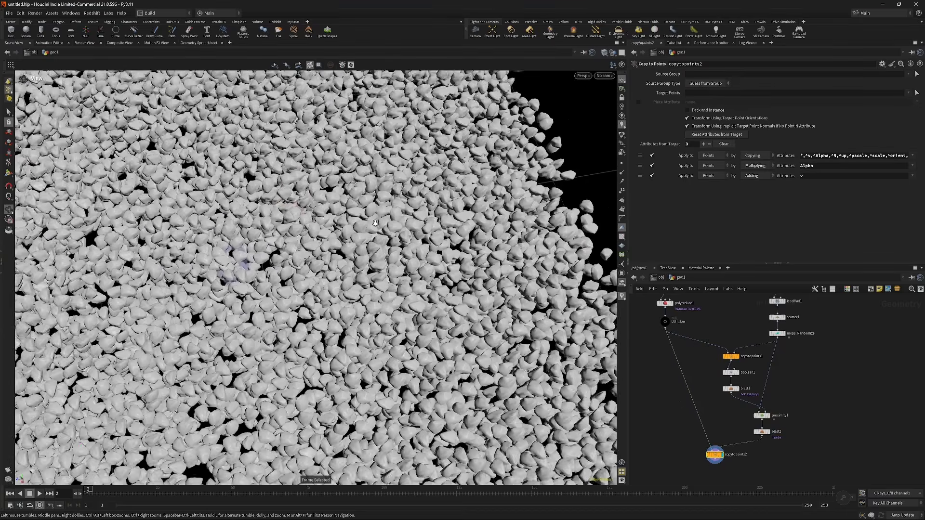
scroll(363, 273, "down", 10)
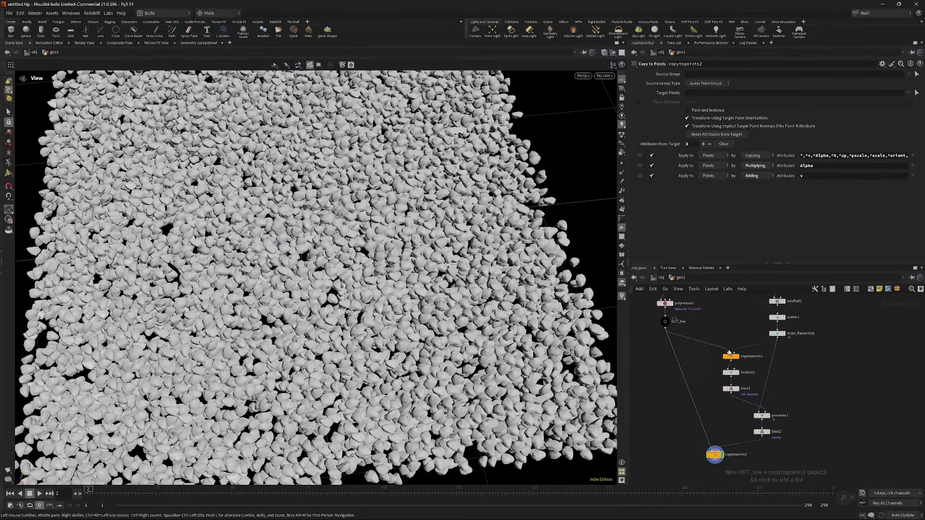
left_click(738, 357)
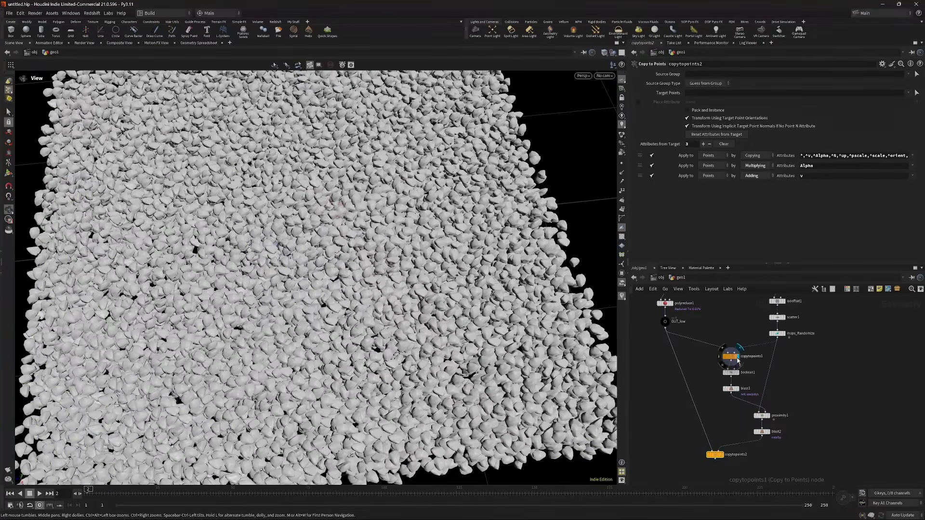
left_click(721, 455)
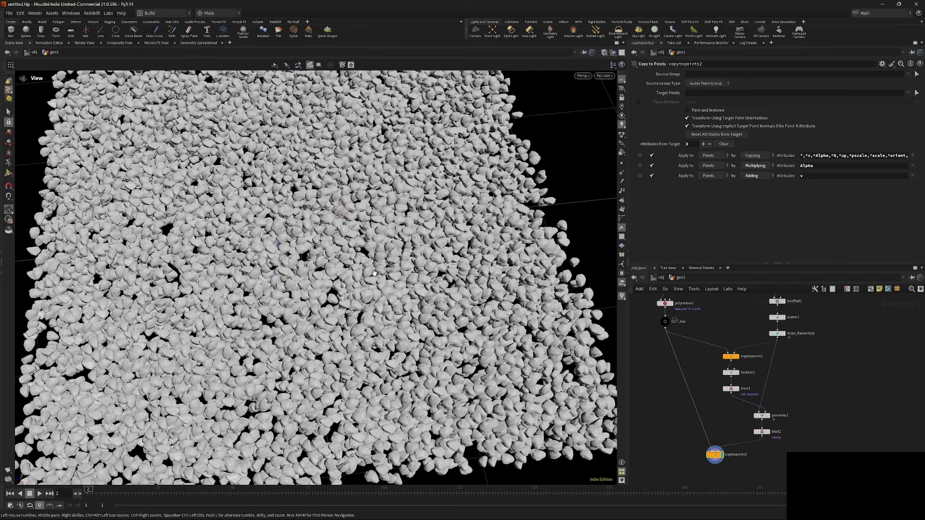
left_click_drag(374, 274, 391, 264)
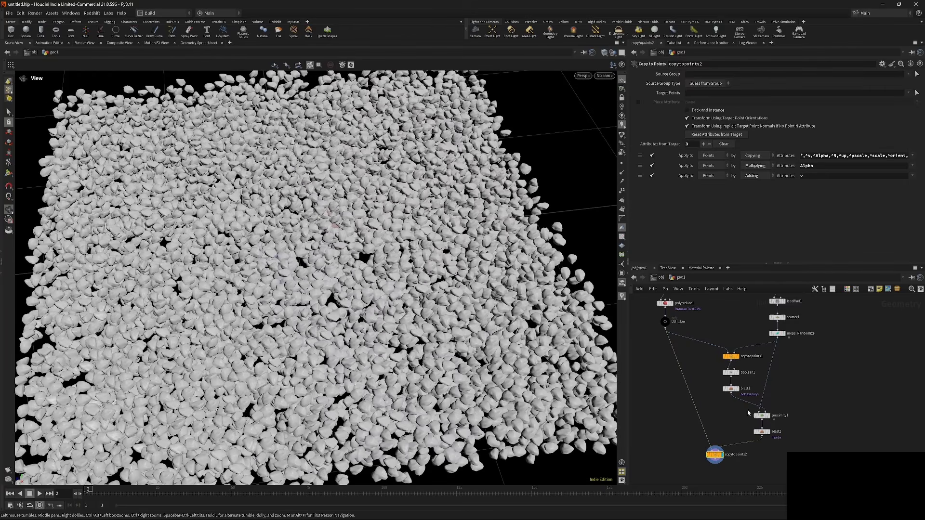
- Set proximity1's Search Radius to 0.005 and check the rock coverage from another angle
scroll(748, 413, "up", 2)
left_click(768, 418)
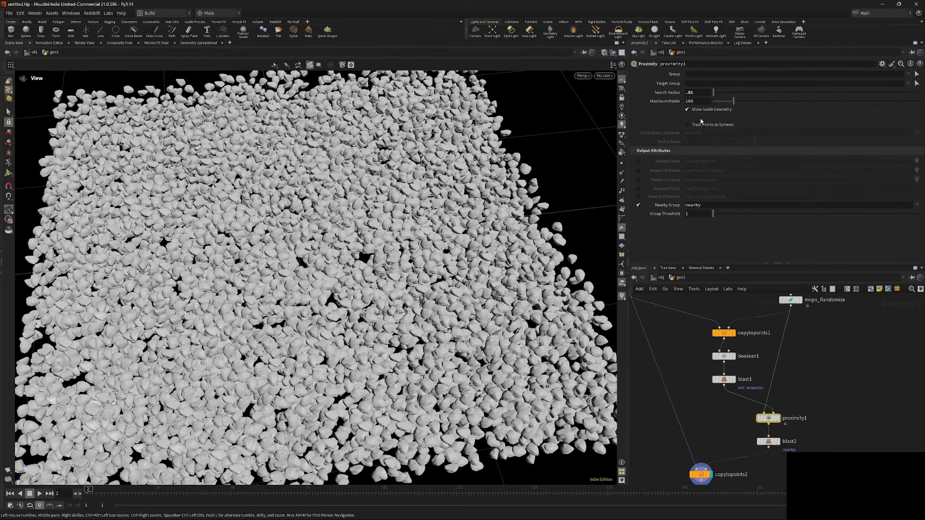
left_click(698, 93)
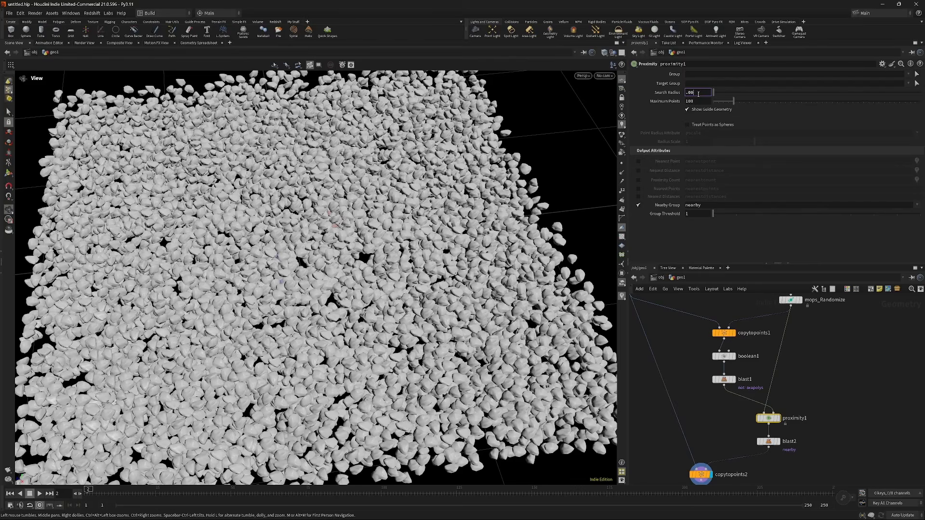
key("Return")
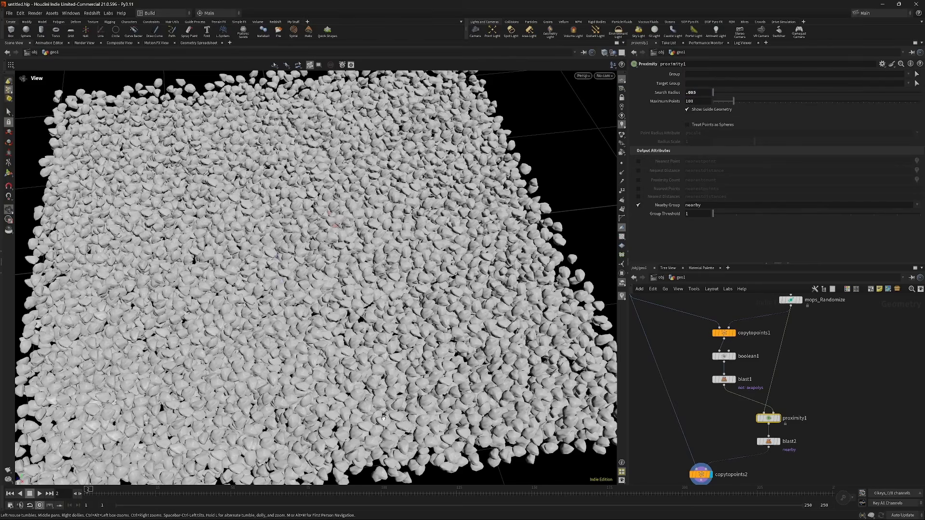
left_click_drag(396, 399, 366, 421)
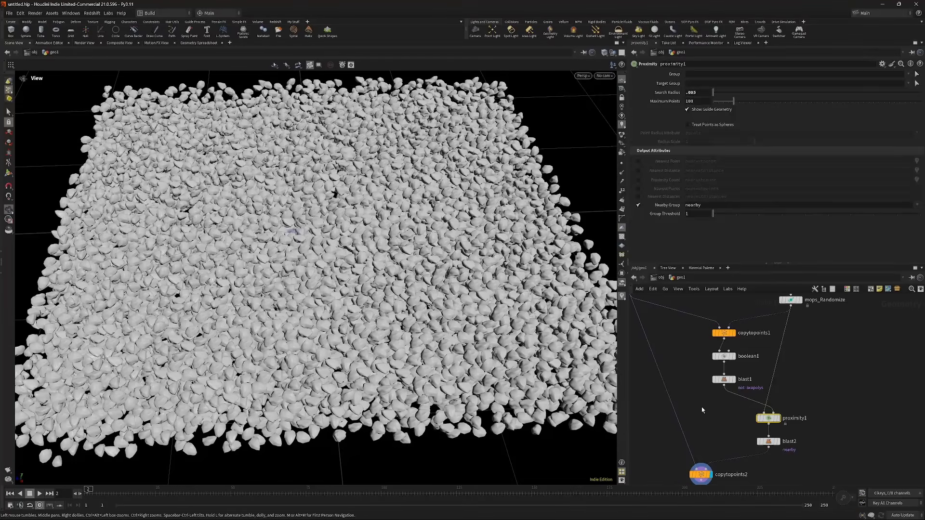
- Duplicate boolean1 and blast1 below copytopoints2, wire copytopoints2 into the duplicated Boolean, and display blast3
left_click_drag(702, 410, 733, 354)
middle_click_drag(734, 354, 756, 311)
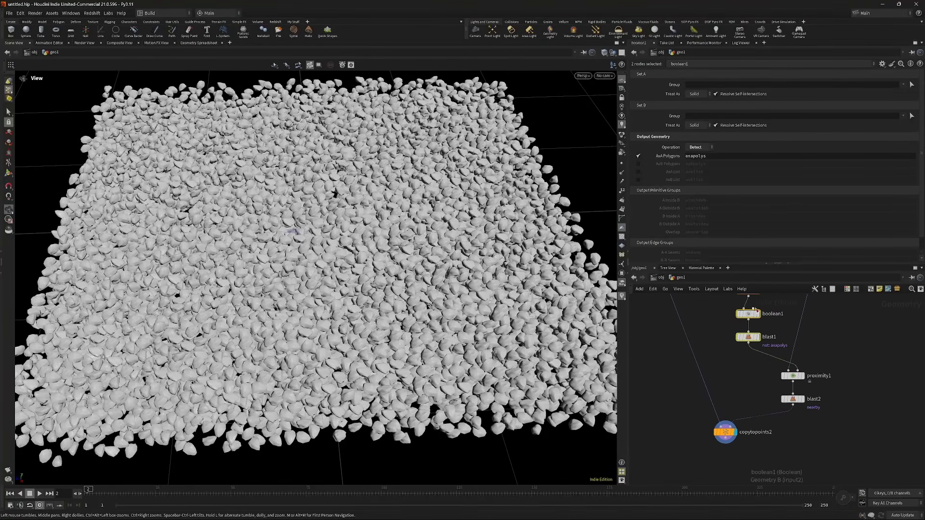
left_click_drag(751, 314, 754, 456, "alt")
middle_click_drag(752, 456, 748, 398)
left_click(715, 397)
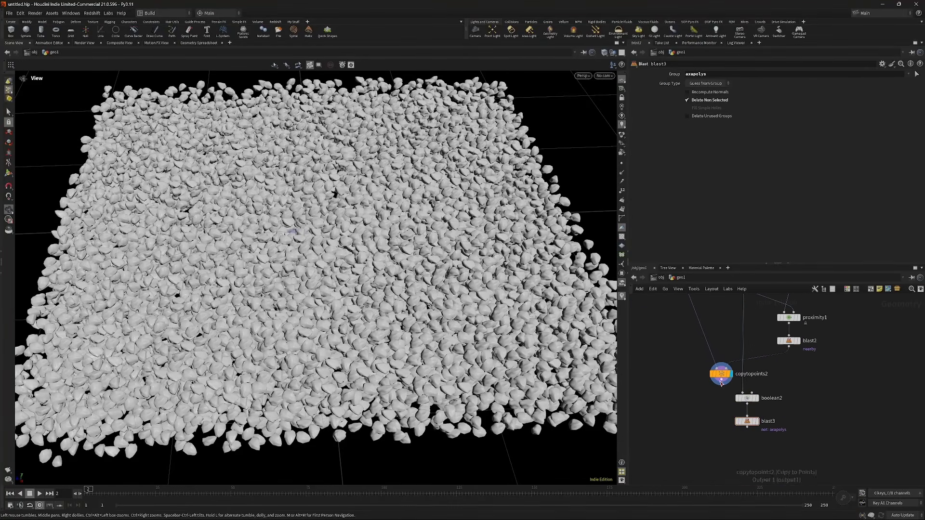
left_click_drag(722, 383, 746, 394)
left_click(757, 422)
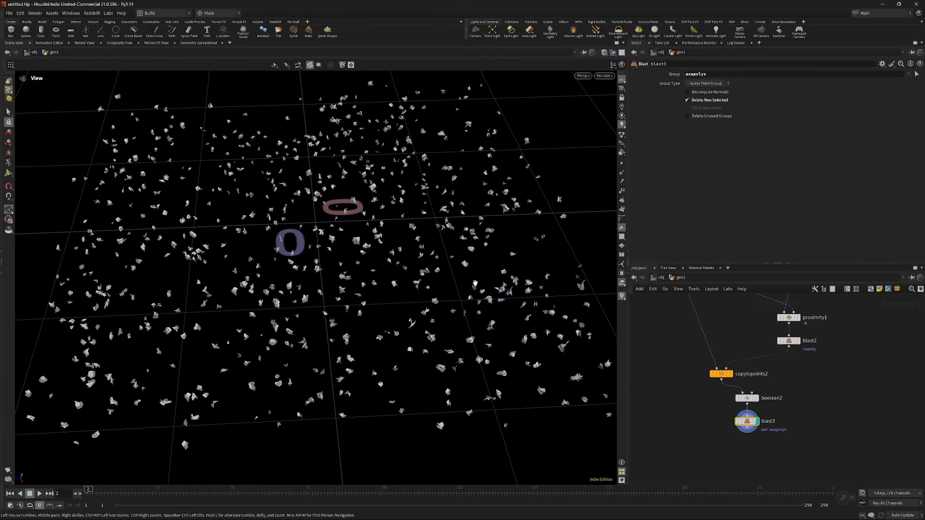
- Set proximity1's Search Radius to 0.01
middle_click_drag(764, 330, 754, 350)
left_click(779, 337)
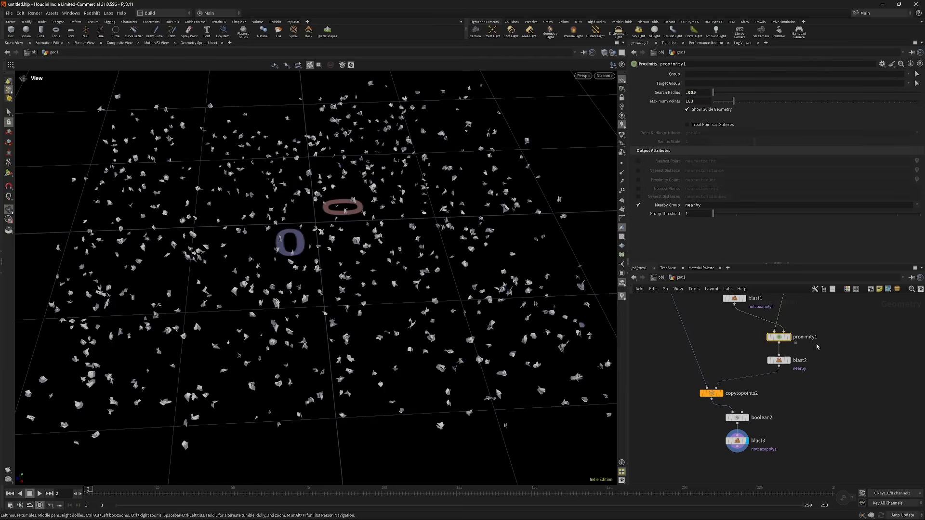
left_click(705, 95)
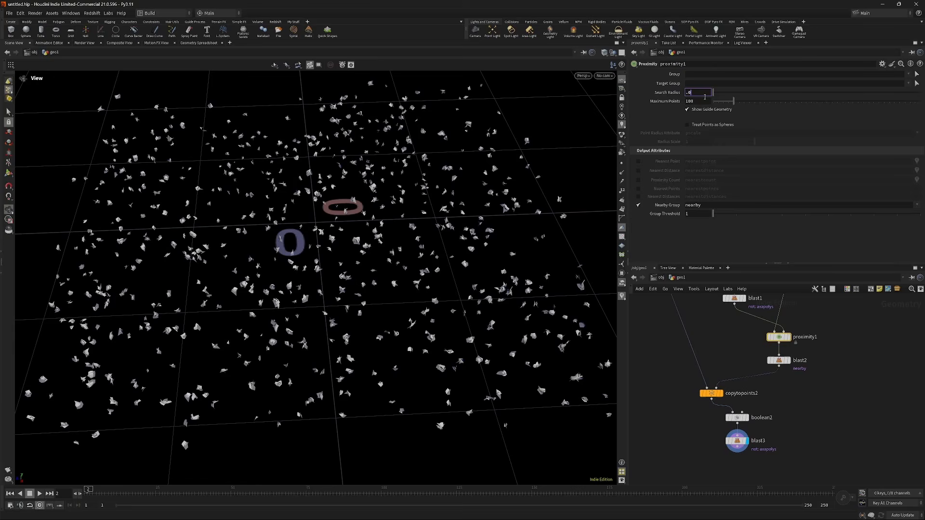
key("Return")
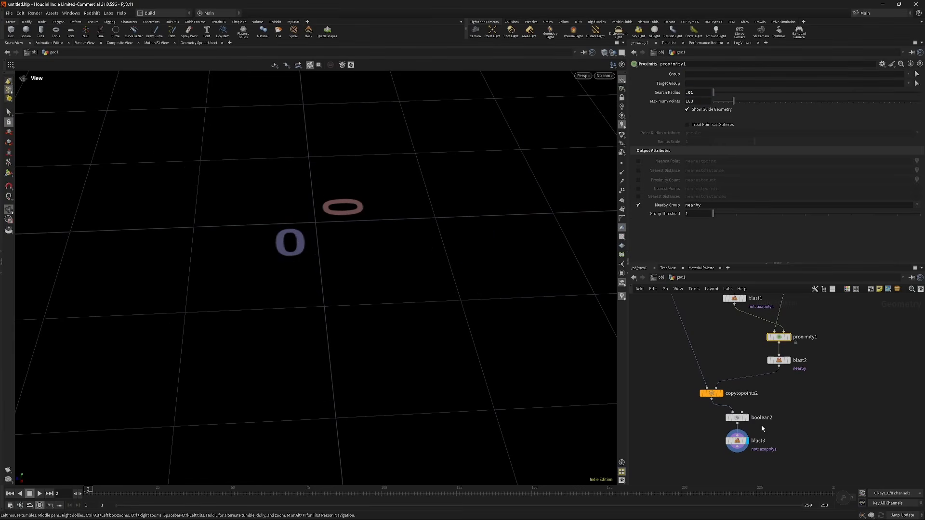
- Check blast3's node information and delete boolean2 and blast3 below copytopoints2
middle_click(742, 443)
left_click_drag(698, 455, 778, 416)
key("Delete")
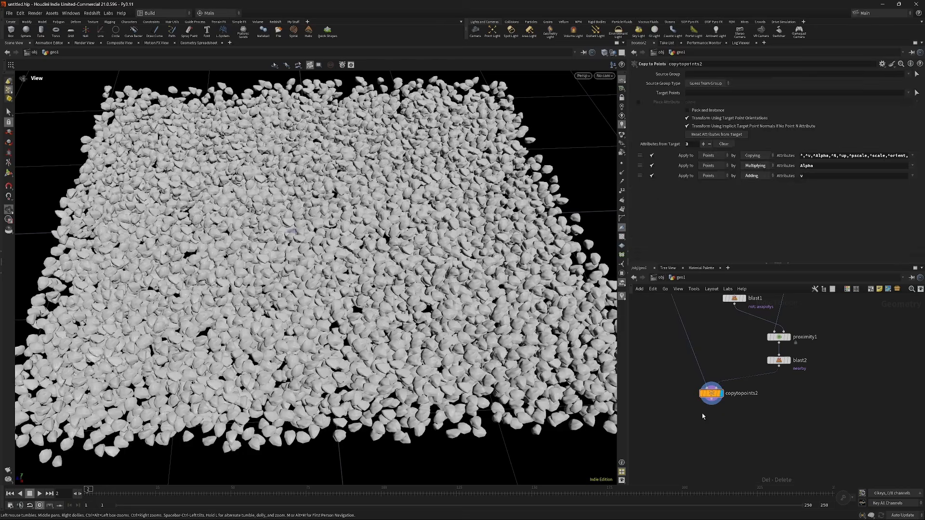
- Inspect the filtered rock copies of copytopoints2 from several angles and distances
left_click_drag(418, 289, 539, 239)
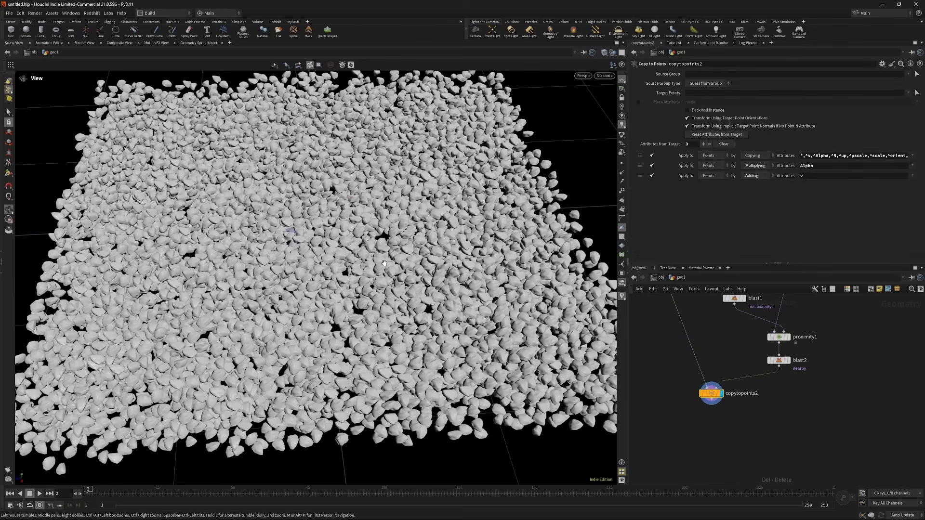
left_click_drag(347, 280, 405, 286)
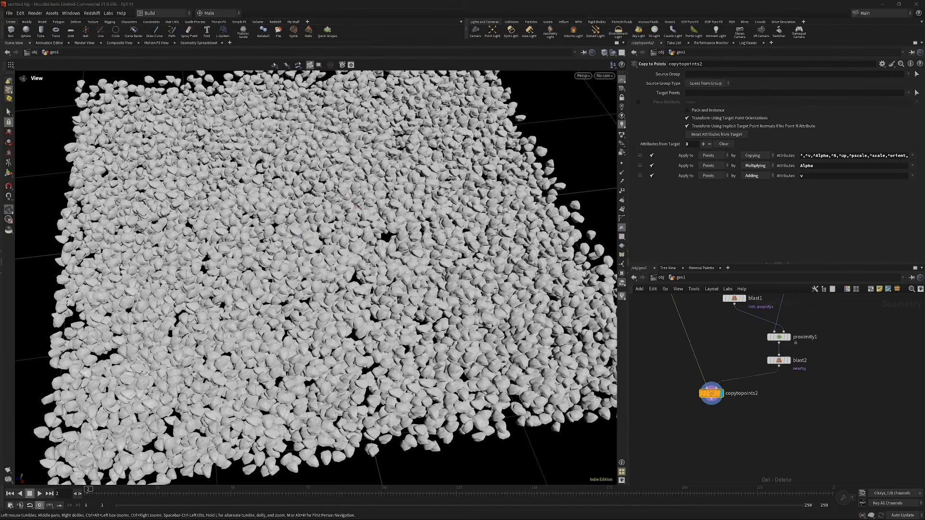
middle_click_drag(758, 341, 712, 419)
left_click_drag(463, 278, 456, 254)
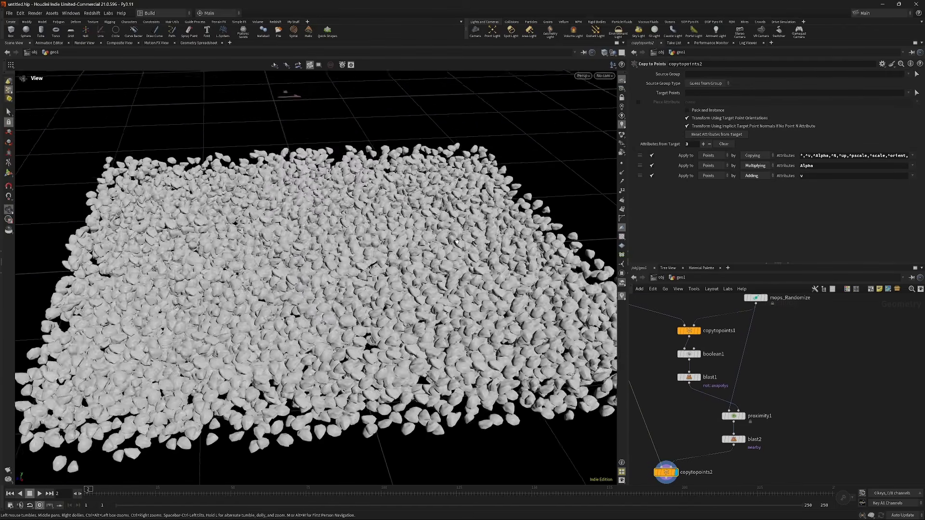
right_click_drag(457, 254, 431, 257)
left_click_drag(430, 256, 249, 230)
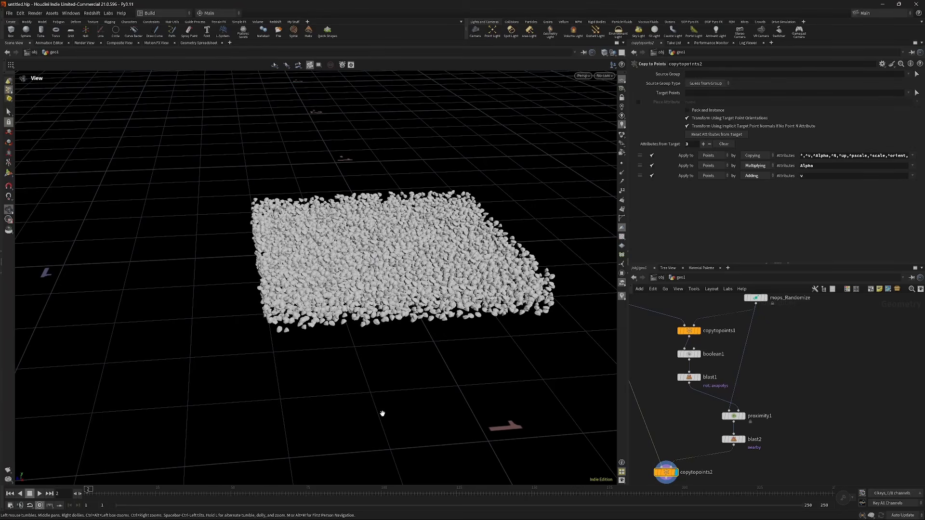
- Select box1 and examine the rock layer's edge up close in the front view
middle_click_drag(750, 298, 736, 363)
left_click(738, 354)
key("space+2")
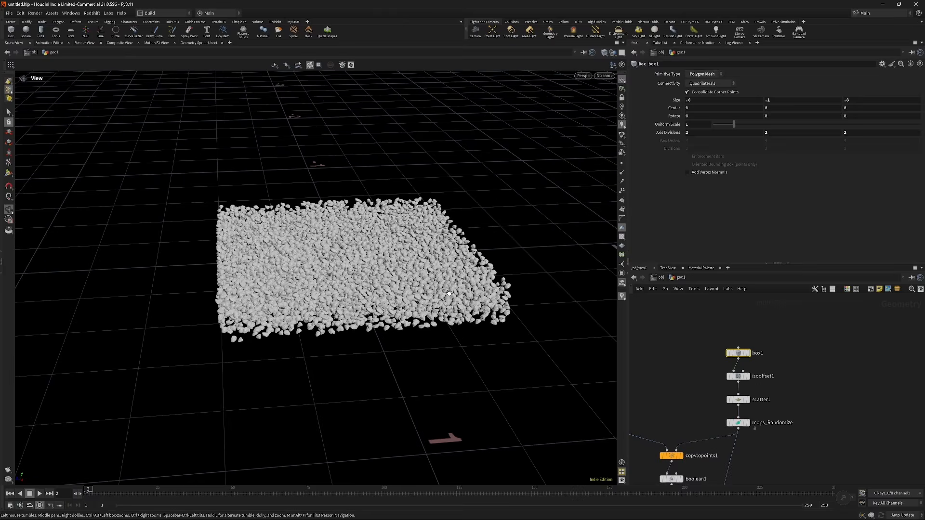
key("space+3")
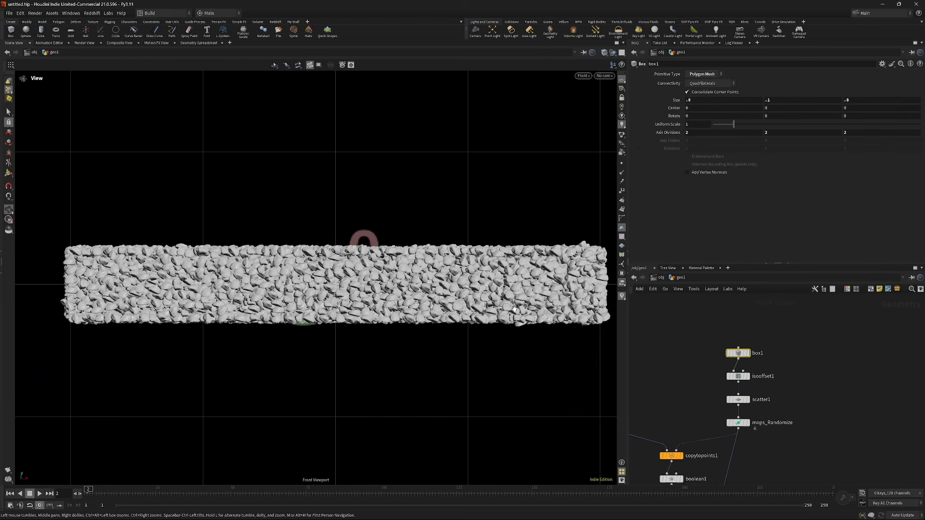
scroll(446, 183, "up", 3)
scroll(516, 250, "up", 1)
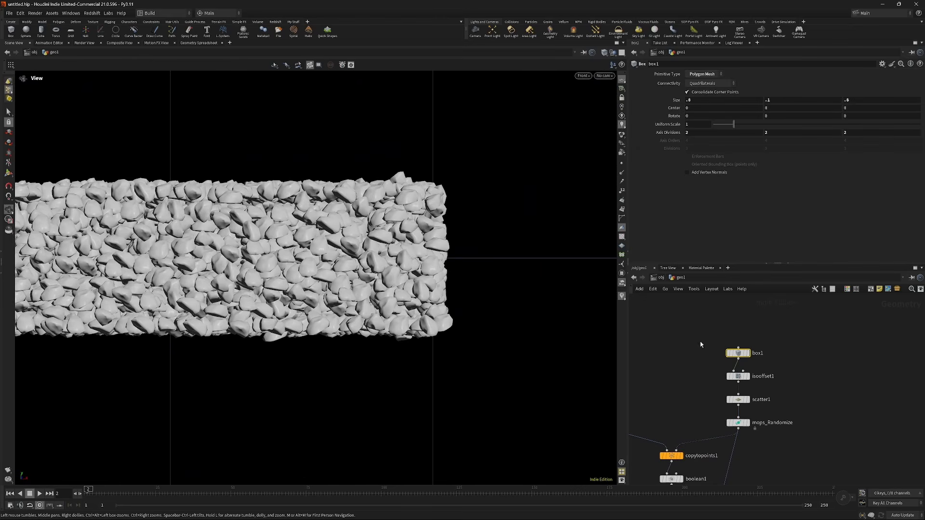
scroll(431, 295, "up", 4)
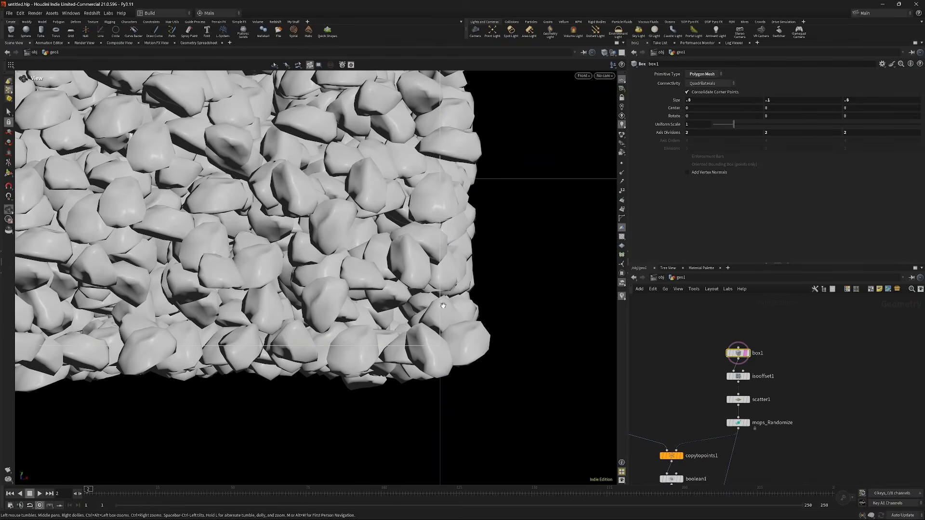
- Display box1 with copytopoints2 as a template and check how far the rocks protrude beyond the box
left_click(748, 353)
middle_click_drag(748, 353, 672, 382)
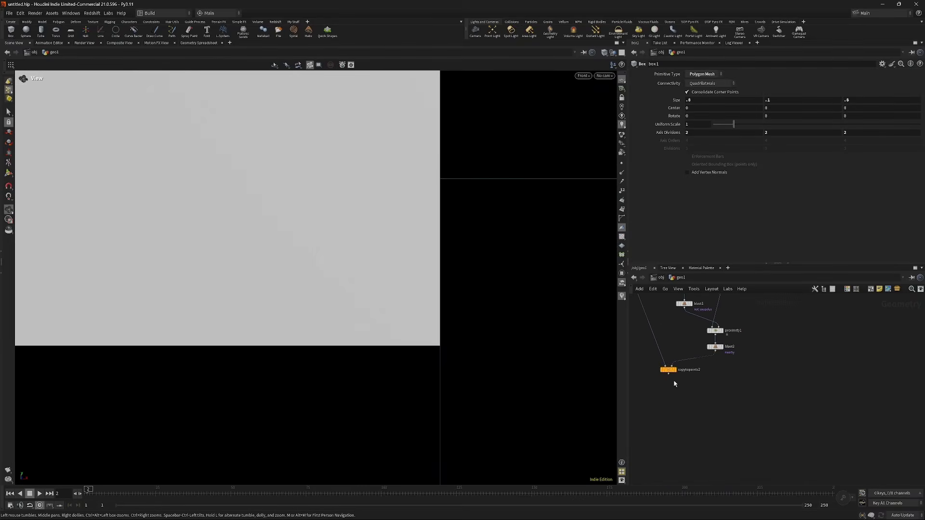
left_click_drag(657, 392, 684, 354)
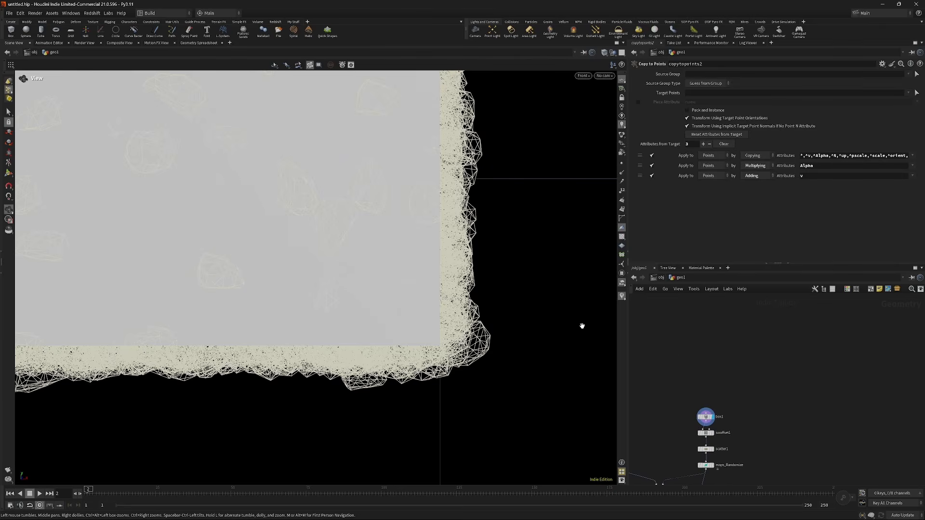
scroll(442, 308, "up", 2)
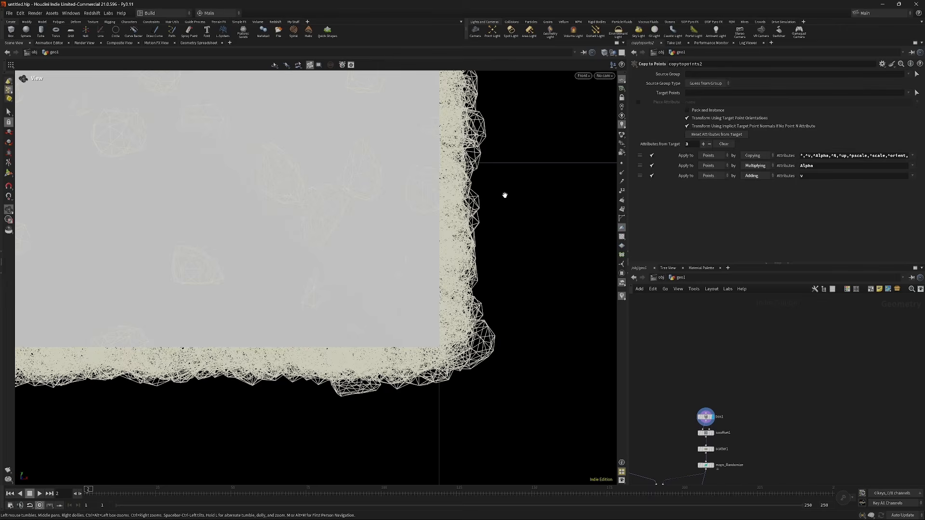
scroll(451, 229, "down", 4)
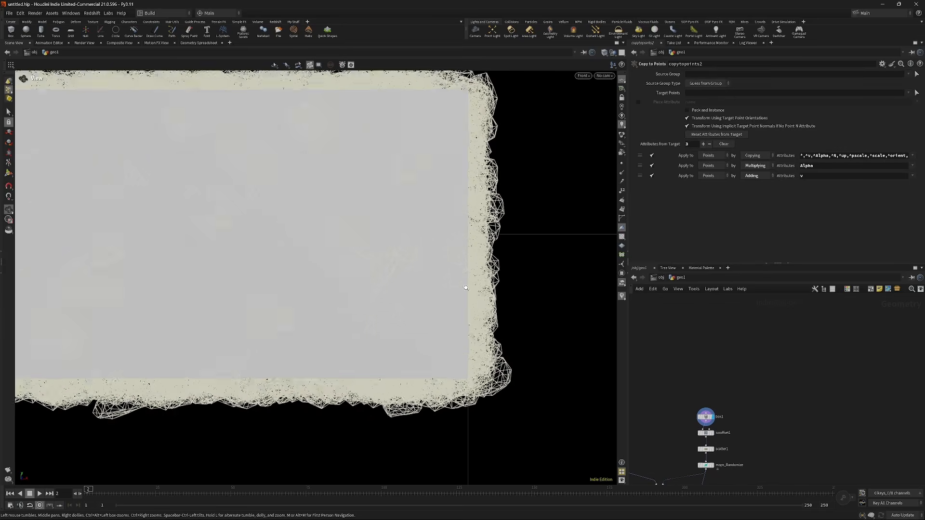
scroll(756, 364, "up", 2)
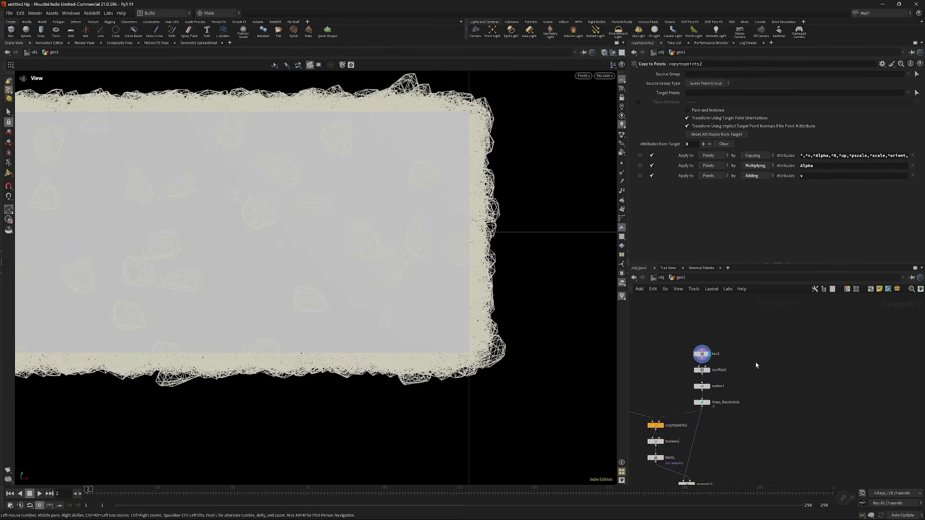
- Branch a Peak node off box1, set its Distance to 0.031, and display the enlarged box
key("Tab")
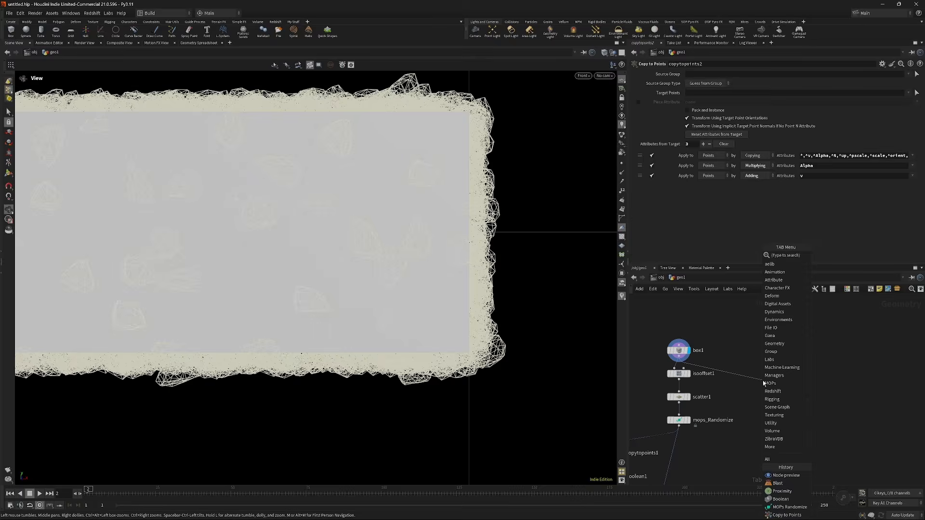
type("peak")
key("Return")
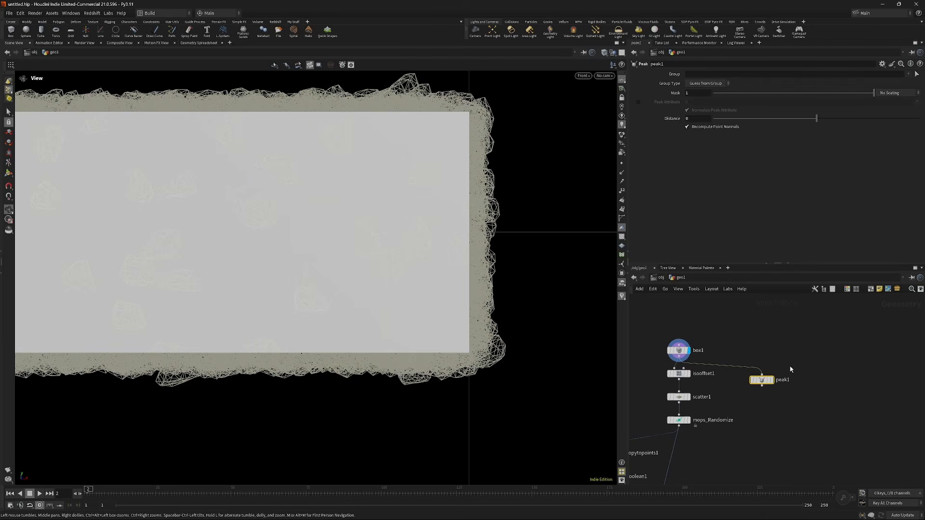
middle_click_drag(699, 120, 805, 145)
scroll(260, 294, "down", 9)
middle_click_drag(254, 306, 261, 219)
scroll(260, 219, "down", 4)
middle_click_drag(261, 266, 347, 356)
scroll(347, 355, "up", 2)
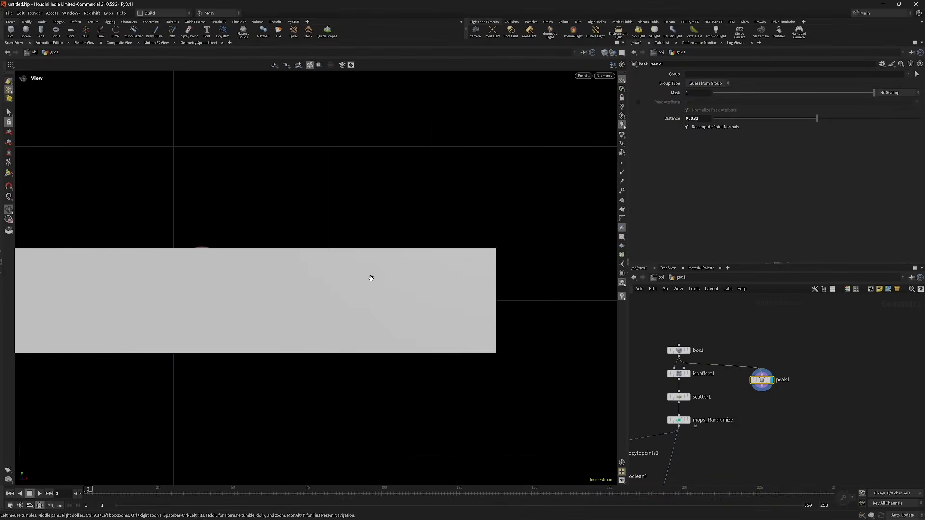
key("space+1")
left_click_drag(393, 275, 406, 281)
scroll(765, 395, "up", 2)
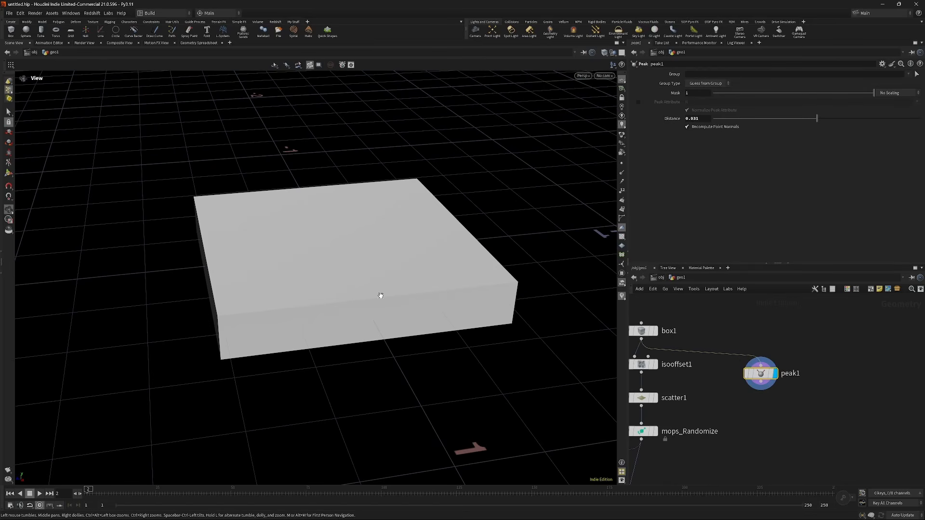
- Add a Blast node below peak1 and delete the box's top face, primitive 2
key("Tab")
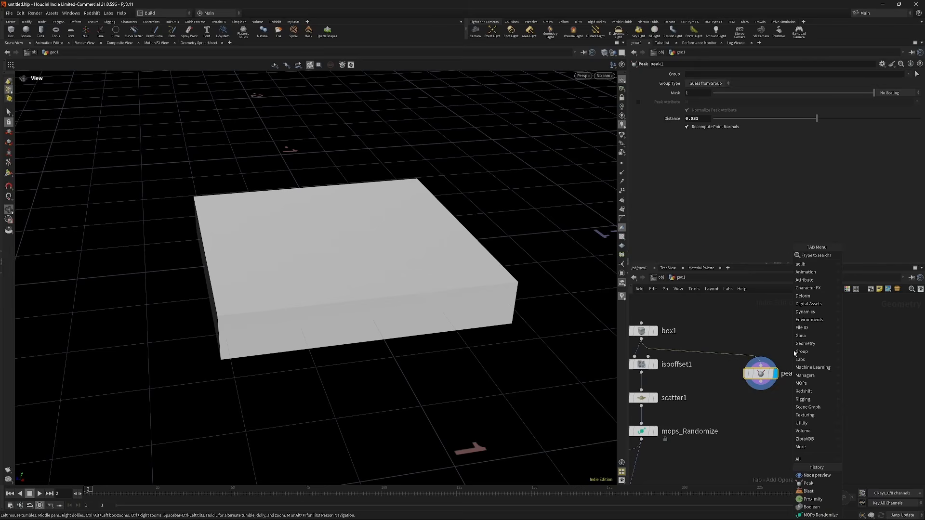
type("blast")
key("Return")
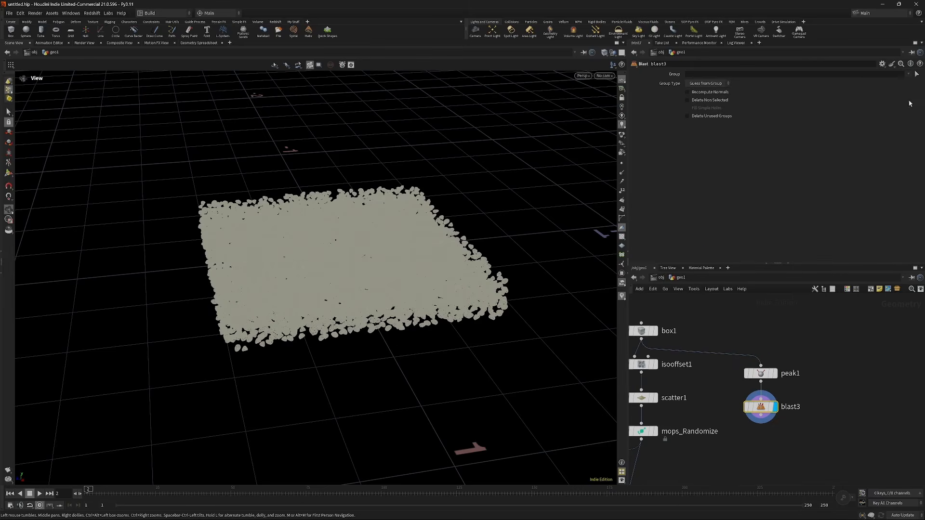
left_click(914, 75)
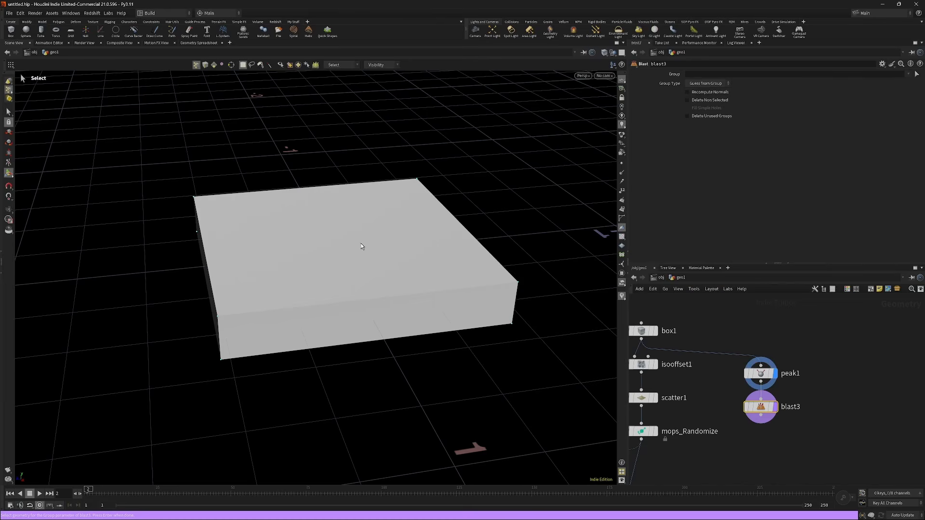
left_click(371, 248)
key("Return")
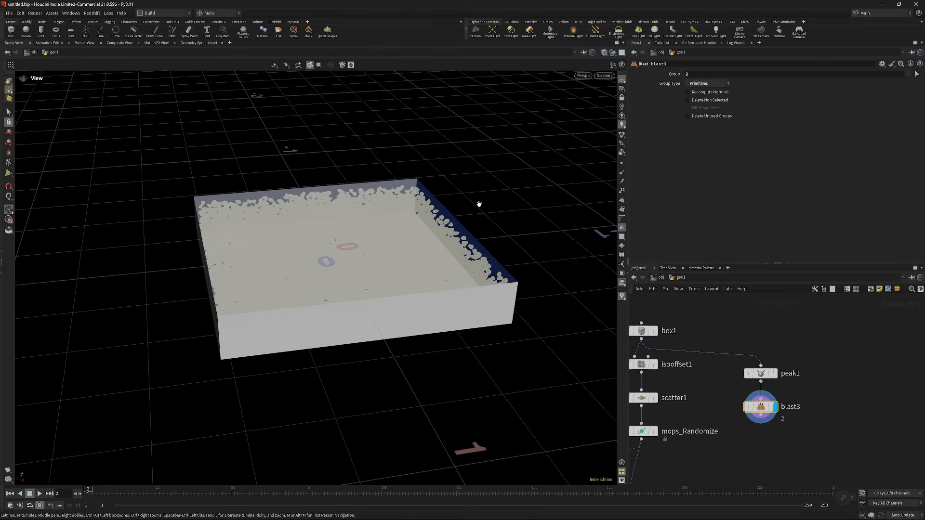
left_click_drag(456, 295, 454, 265)
middle_click_drag(453, 265, 377, 318)
right_click_drag(378, 319, 471, 329)
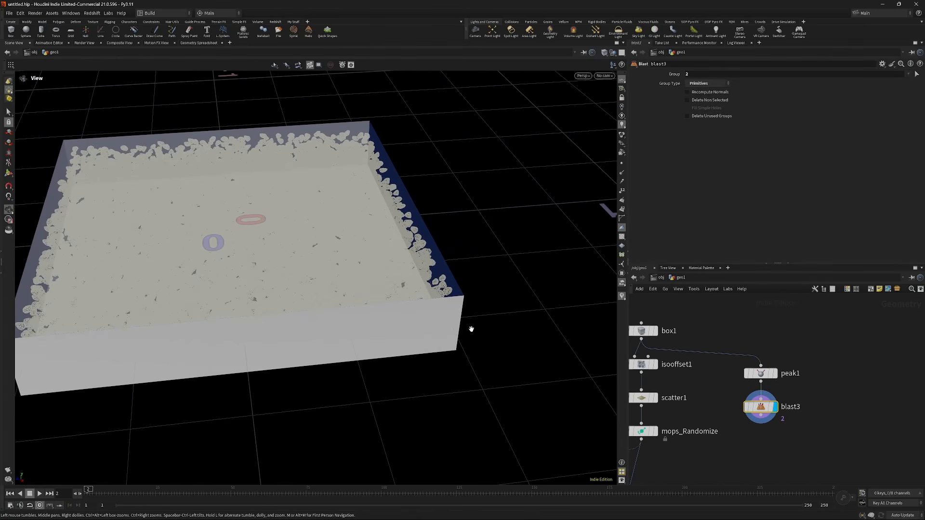
- Add a PolyExtrude below blast3 with Distance 0.018 and enable Output Back to thicken the container walls
key("Tab")
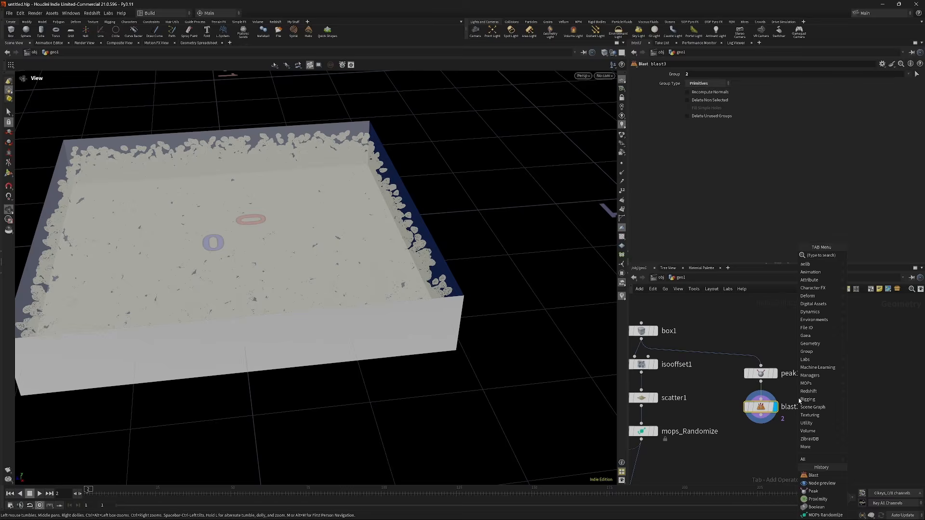
type("pextru")
key("Return")
middle_click_drag(691, 124, 757, 135)
left_click(687, 213)
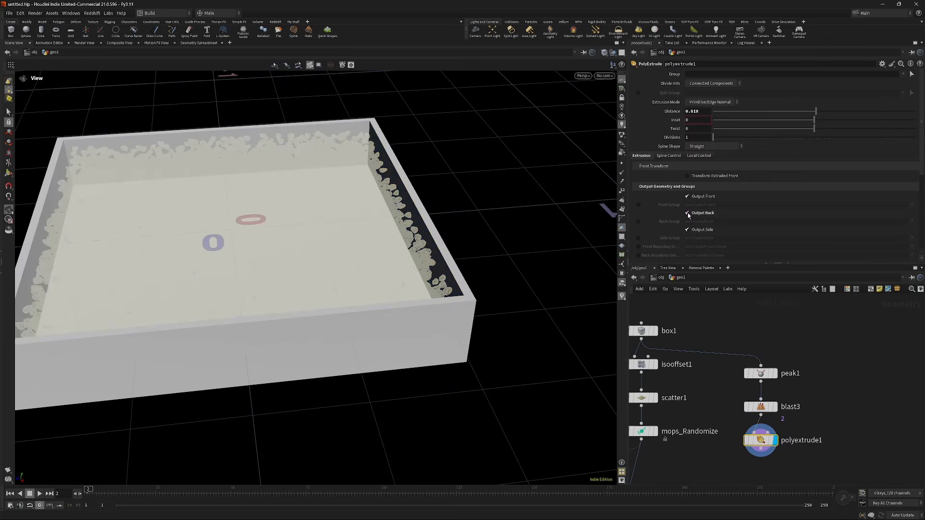
mouse_move(419, 300)
left_mouse_down()
mouse_move(442, 315)
mouse_move(411, 313)
mouse_move(406, 304)
left_mouse_up()
scroll(405, 299, "down", 4)
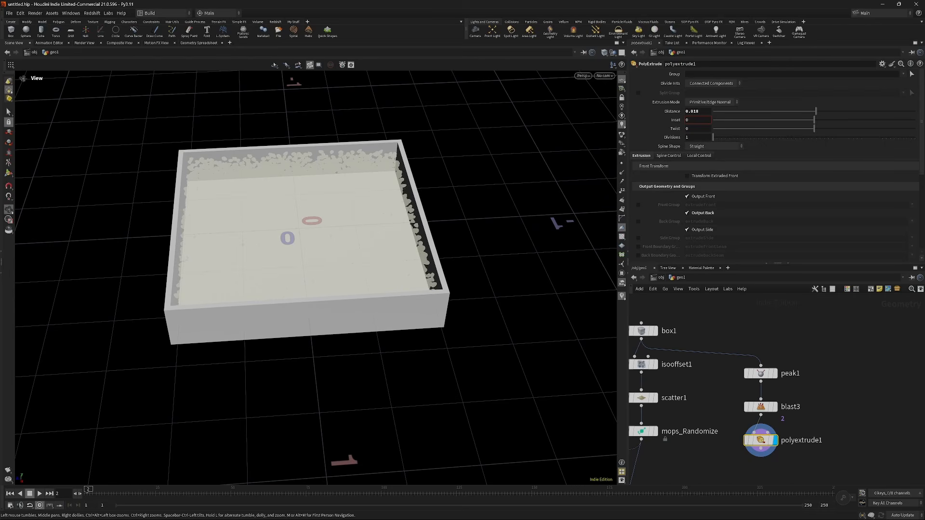
- Add a Null node below polyextrude1, display it, and rename it OUT_coll
middle_click_drag(760, 463, 778, 425)
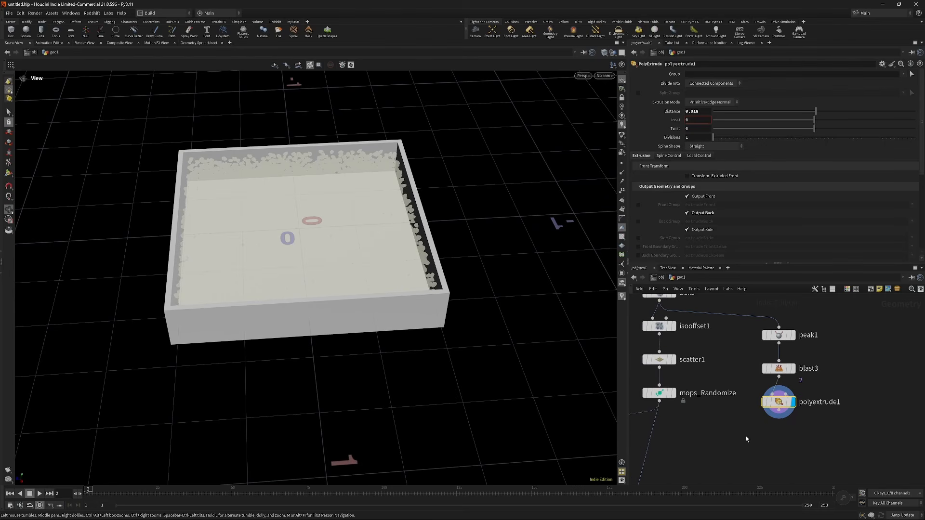
key("Tab")
type("null")
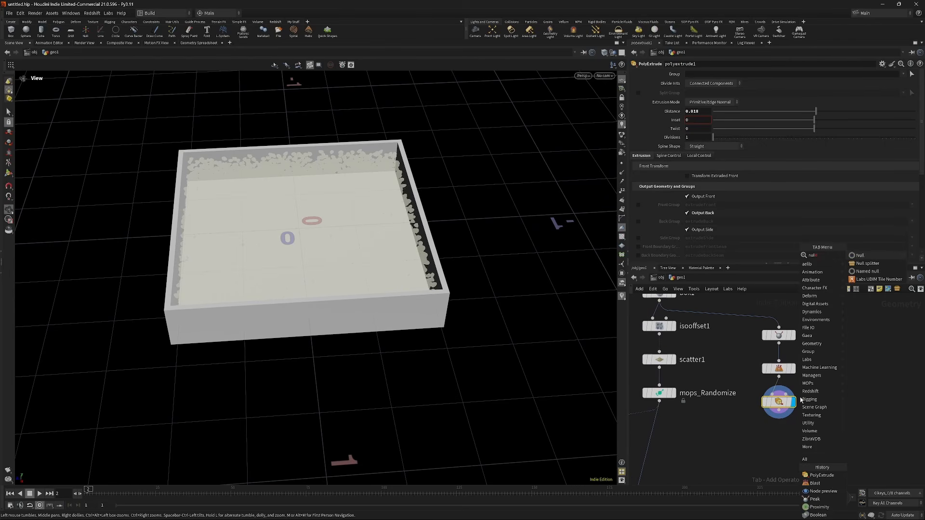
key("Return")
left_click(779, 440)
double_click(800, 440)
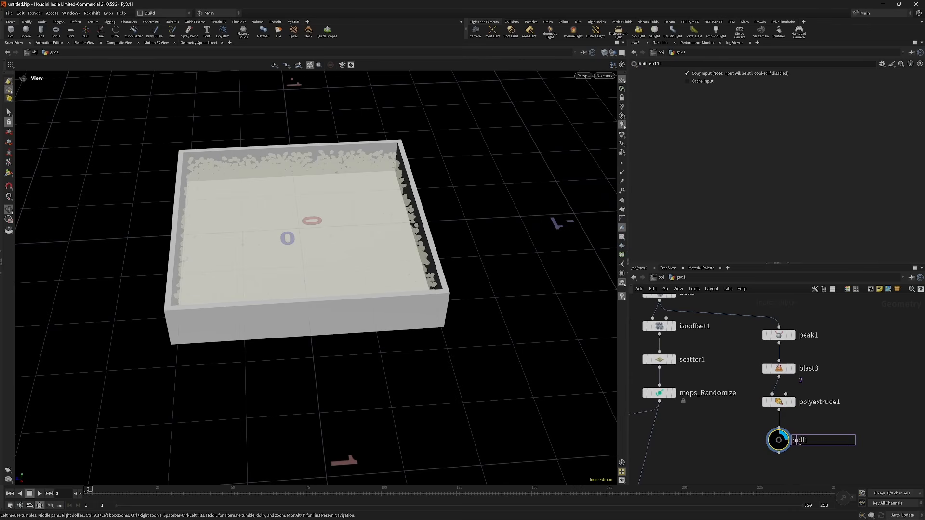
type("OUT_coll")
key("Return")
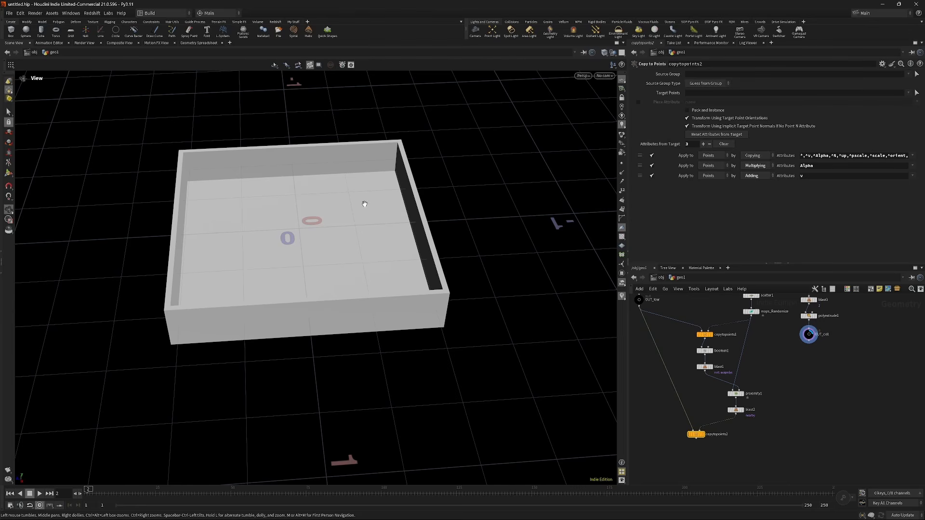
scroll(394, 202, "down", 3)
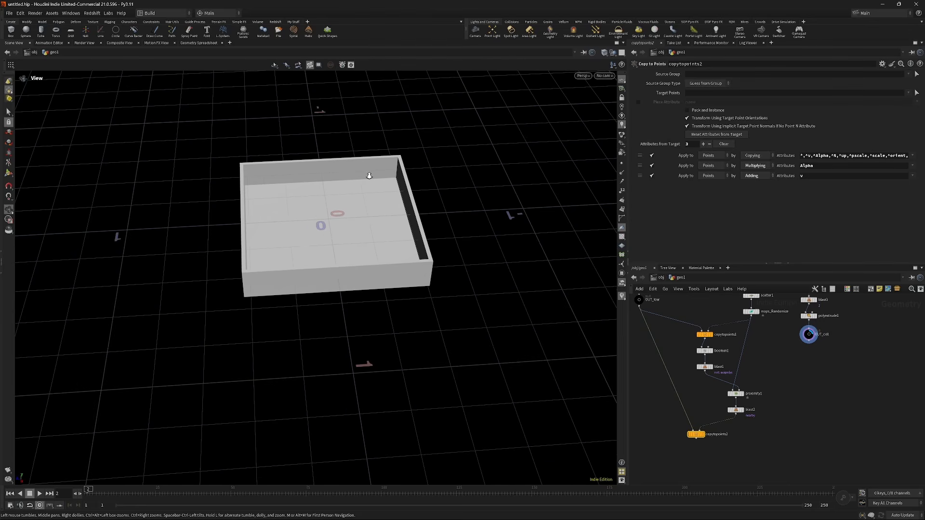
scroll(369, 175, "down", 2)
key("space+2")
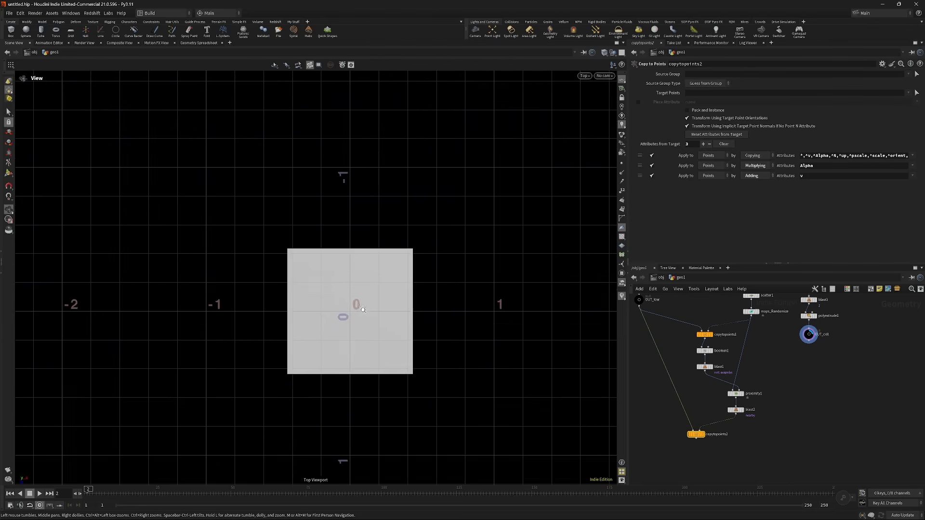
scroll(363, 309, "down", 1)
key("space+1")
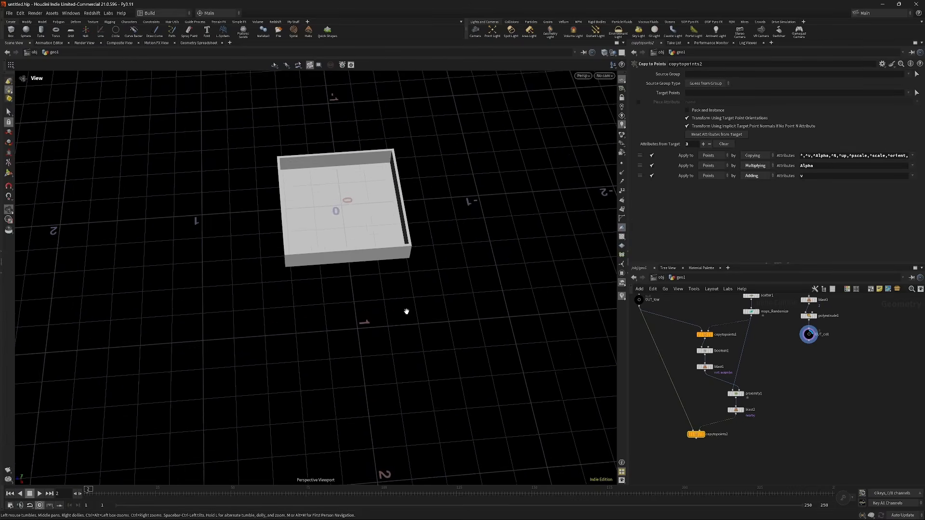
scroll(371, 178, "down", 2)
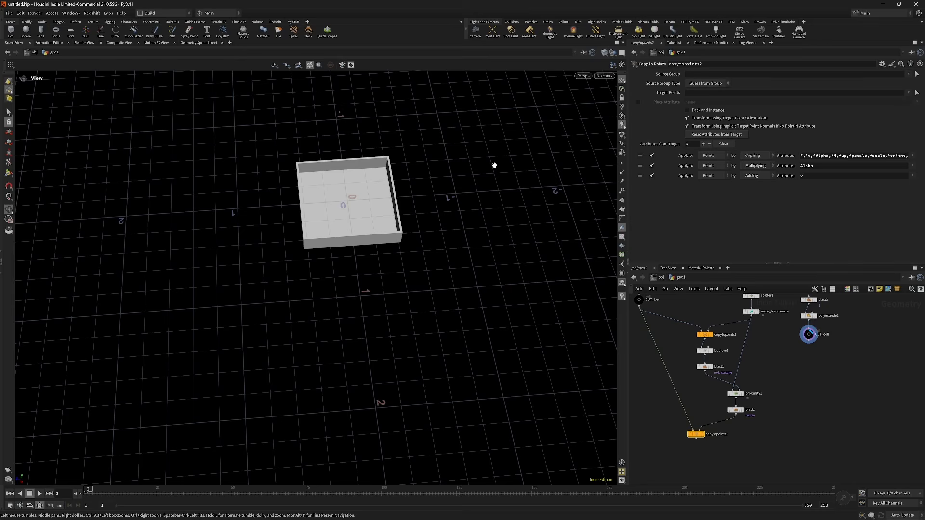
- Add a Transform node below copytopoints2 and color it red
scroll(717, 375, "up", 3)
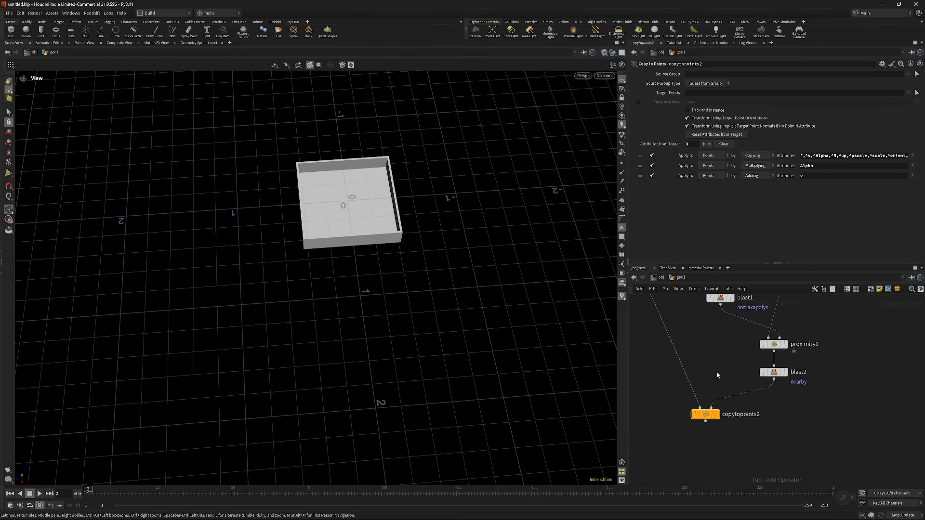
key("Tab")
type("transf")
key("Return")
key("c")
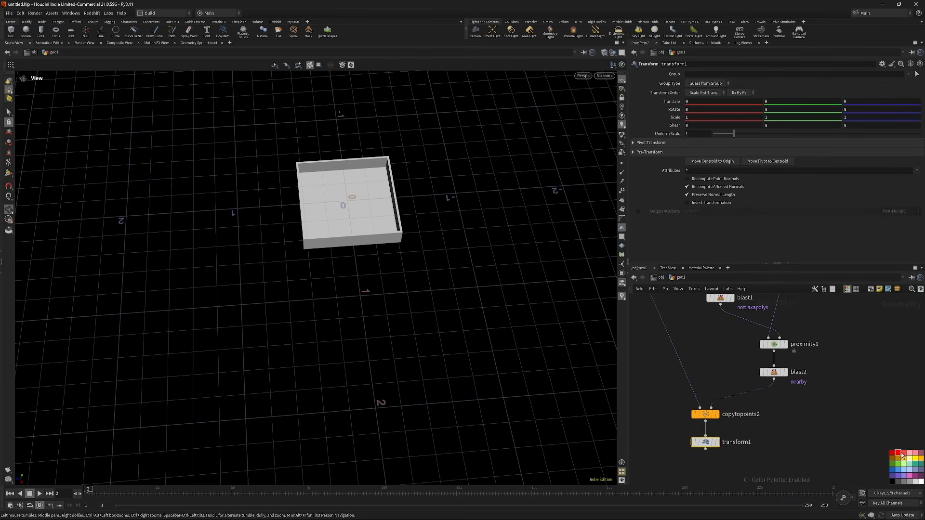
left_click(900, 454)
middle_click_drag(752, 443, 768, 429)
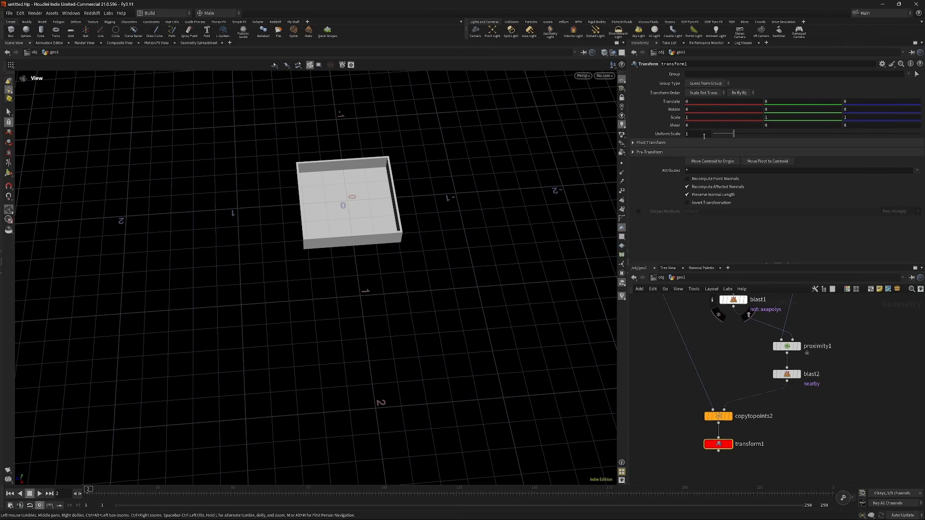
- Set transform1's Uniform Scale to 5 and display the enlarged rock copies
left_click_drag(702, 135, 656, 138)
type("5")
key("Return")
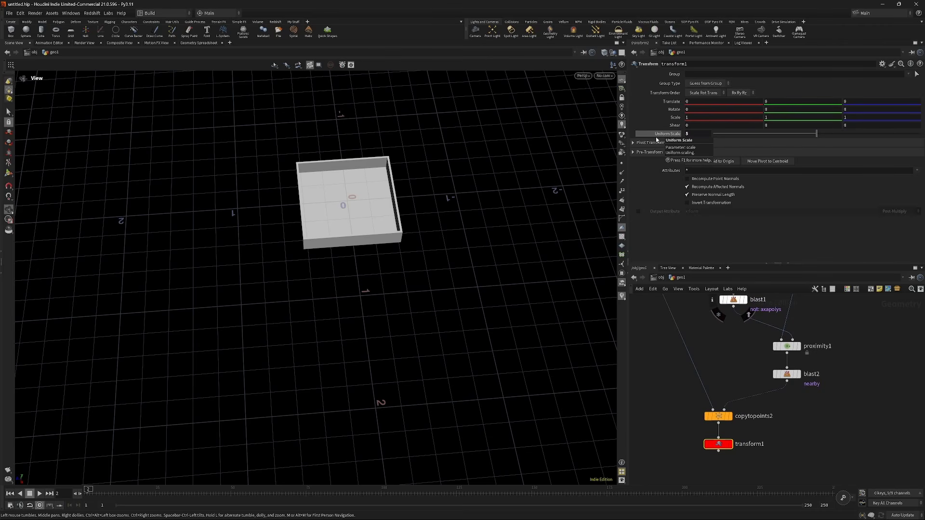
scroll(754, 396, "down", 3)
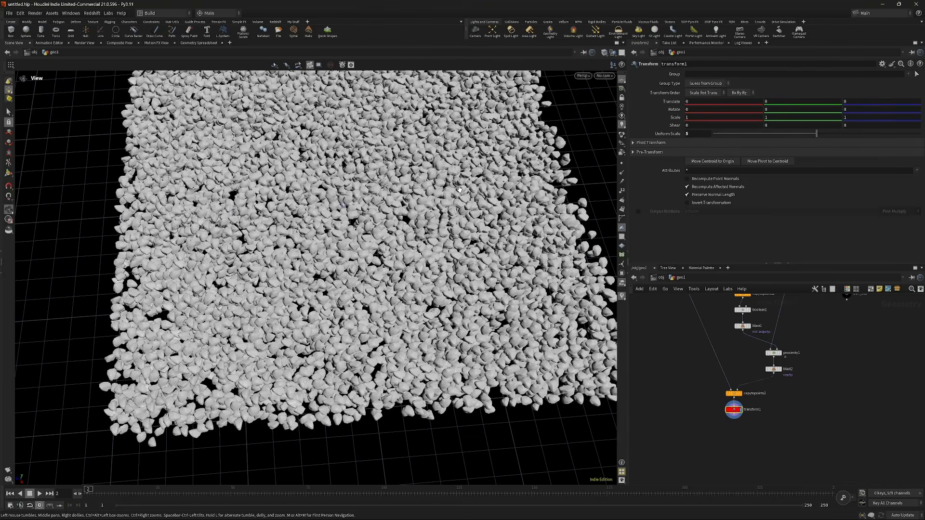
- Duplicate the red Transform node, connect the copy below OUT_coll, and display the scaled container
middle_click_drag(804, 387, 756, 415)
left_click_drag(691, 441, 818, 372, "alt")
left_click_drag(800, 329, 813, 364)
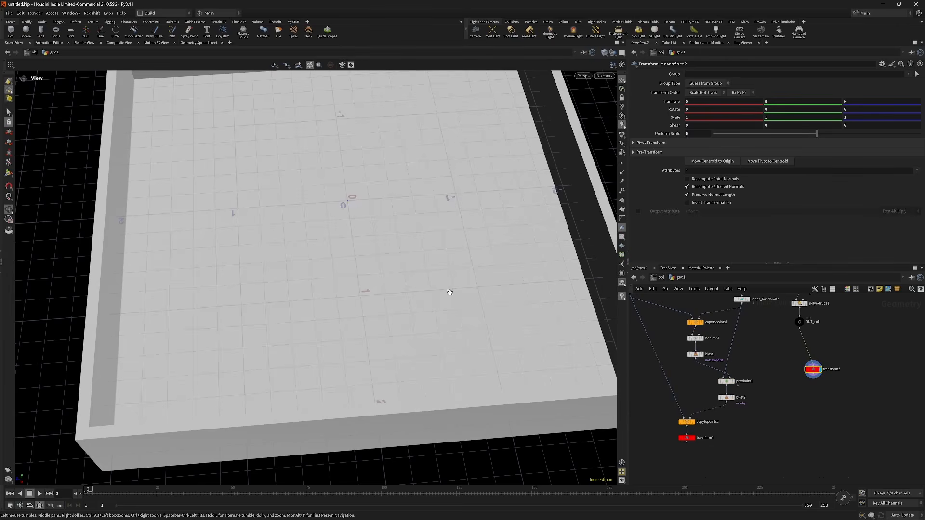
right_click_drag(450, 292, 415, 313)
left_click_drag(415, 313, 418, 275)
- Add an RBD Bullet Solver, feeding transform1 in as the simulated geometry and transform2 as the collision geometry
middle_click_drag(735, 463, 735, 435)
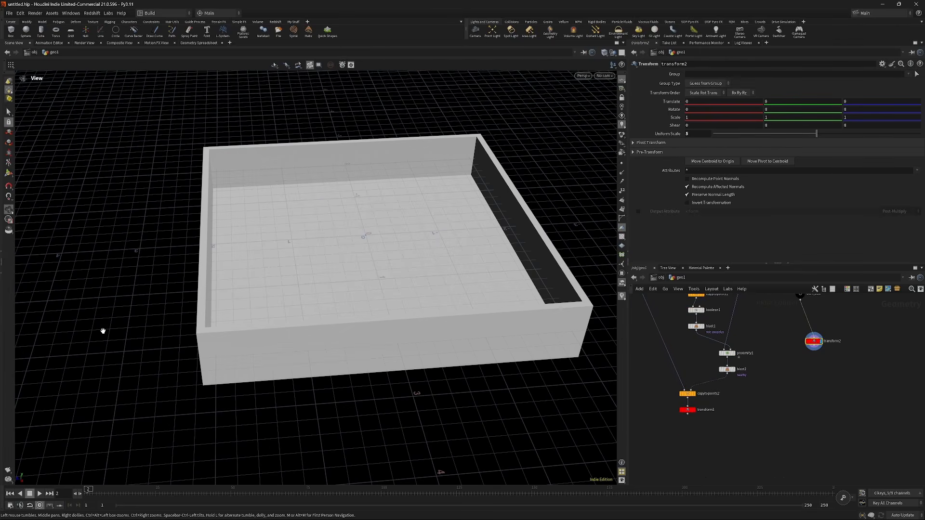
key("Tab")
type("bull")
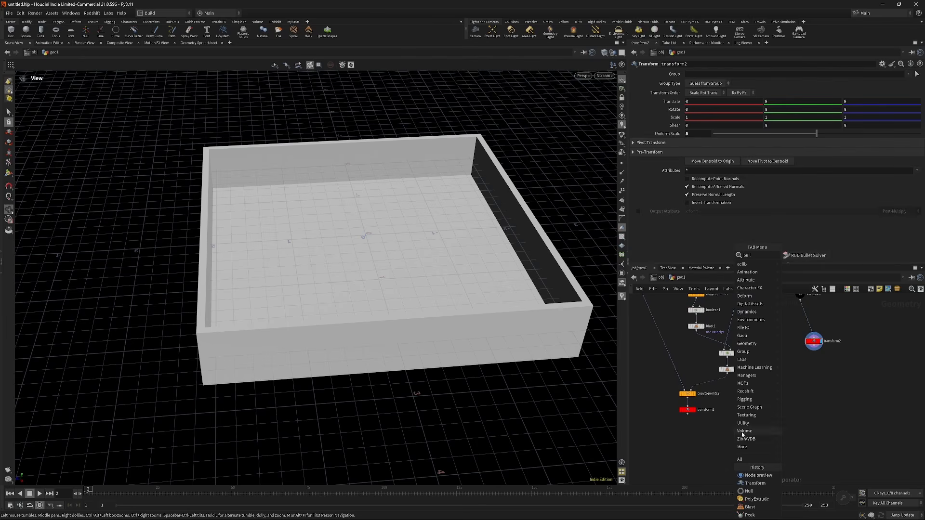
left_click(805, 255)
left_click(707, 442)
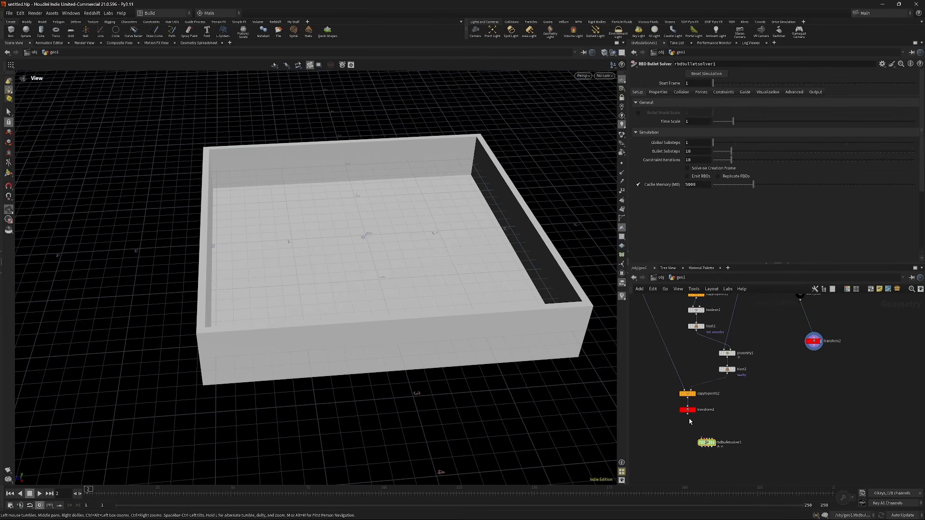
left_click_drag(688, 414, 697, 441)
left_click(815, 349)
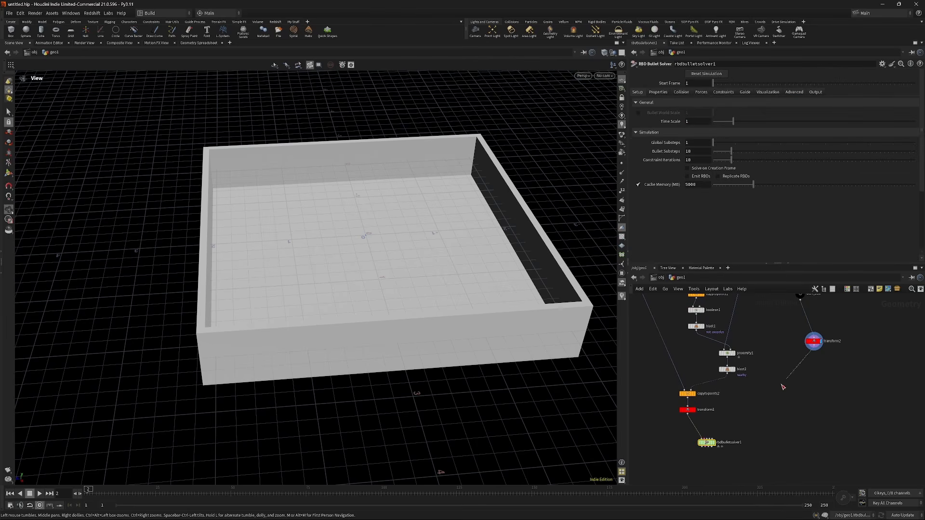
left_click(711, 436)
- Set the solver's Bullet Substeps and Constraint Iterations to 5 and display the solver
left_click_drag(699, 152, 643, 152)
type("5")
key("Return")
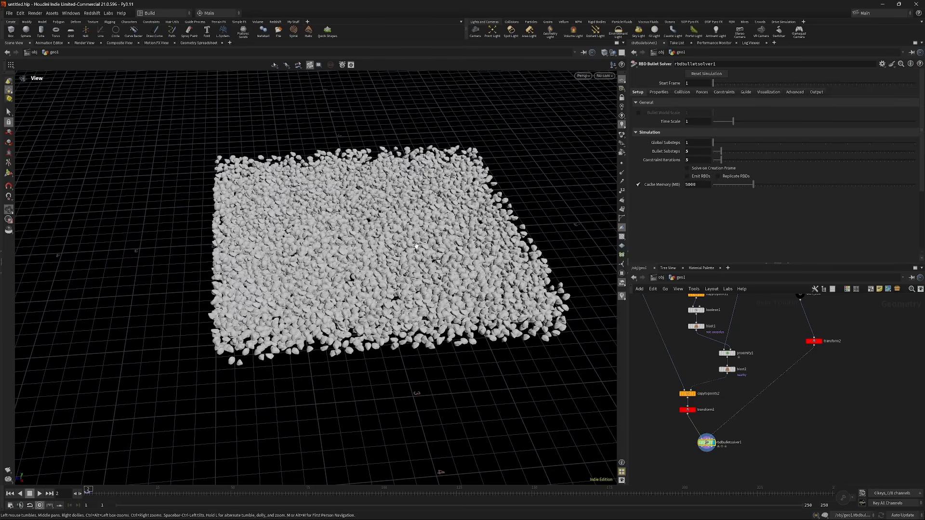
- Enable Show Collision Shape for the rock geometry in the solver and inspect the shapes up close in wireframe
scroll(416, 246, "up", 5)
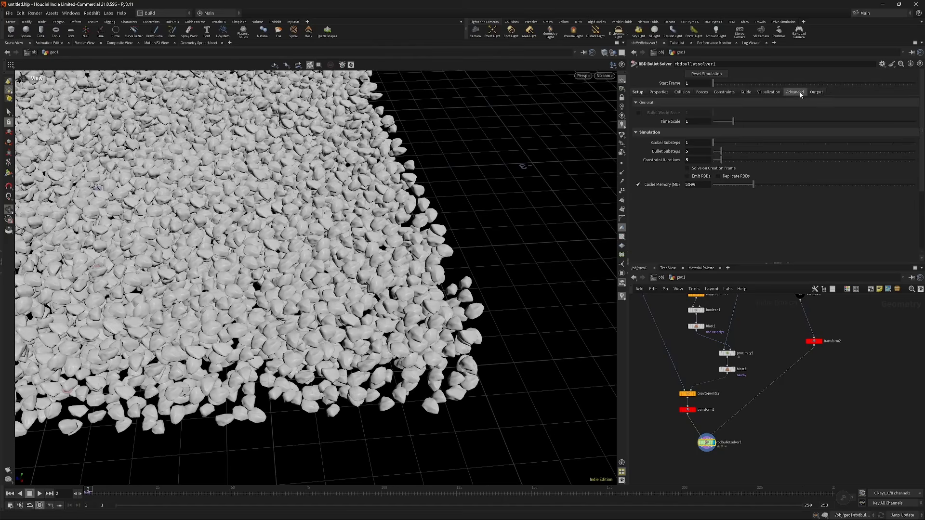
left_click(801, 95)
left_click(777, 95)
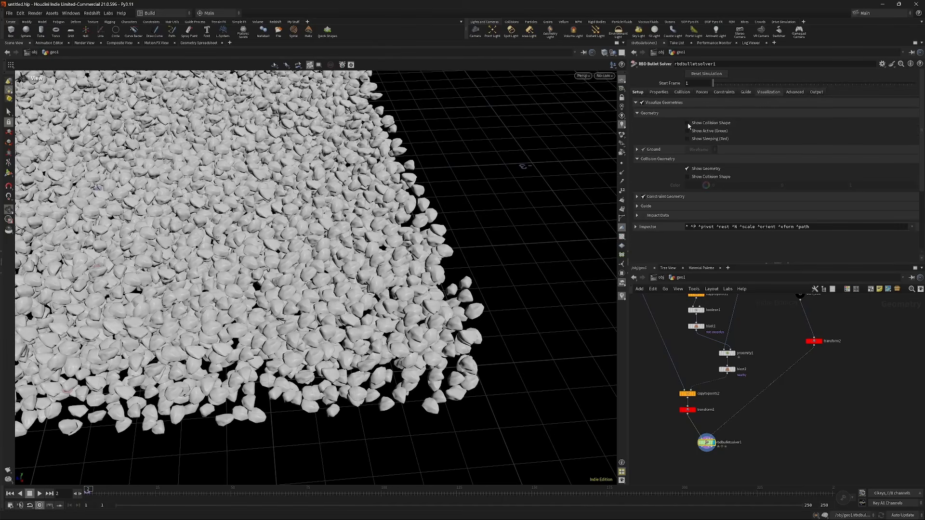
scroll(537, 149, "up", 5)
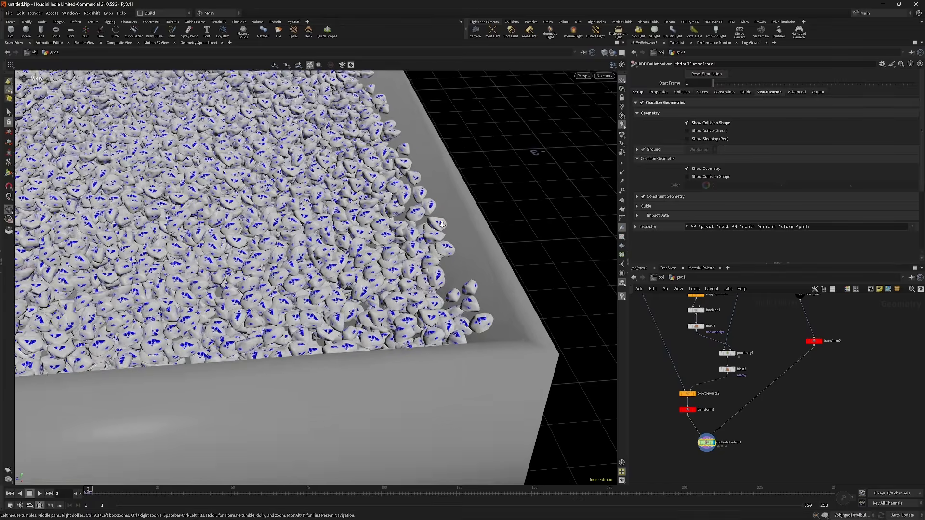
key("w")
scroll(439, 314, "up", 5)
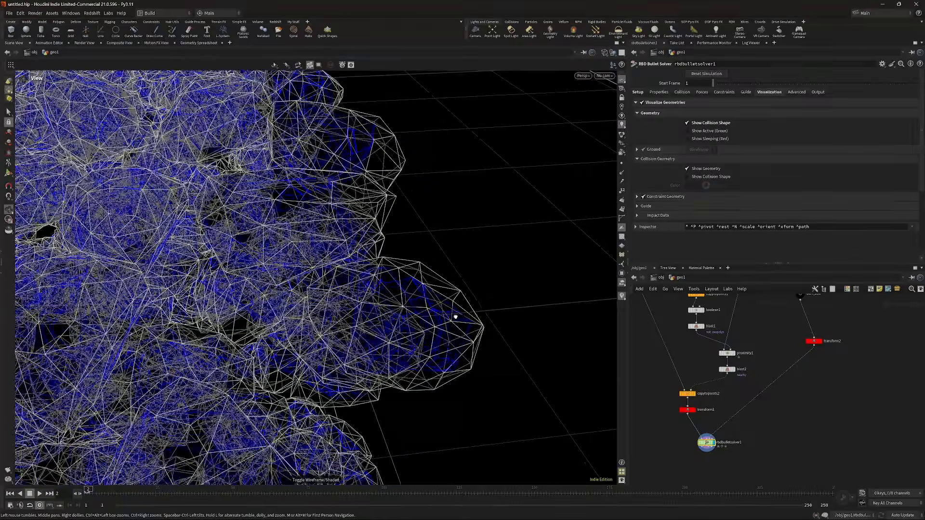
left_click_drag(455, 317, 420, 307)
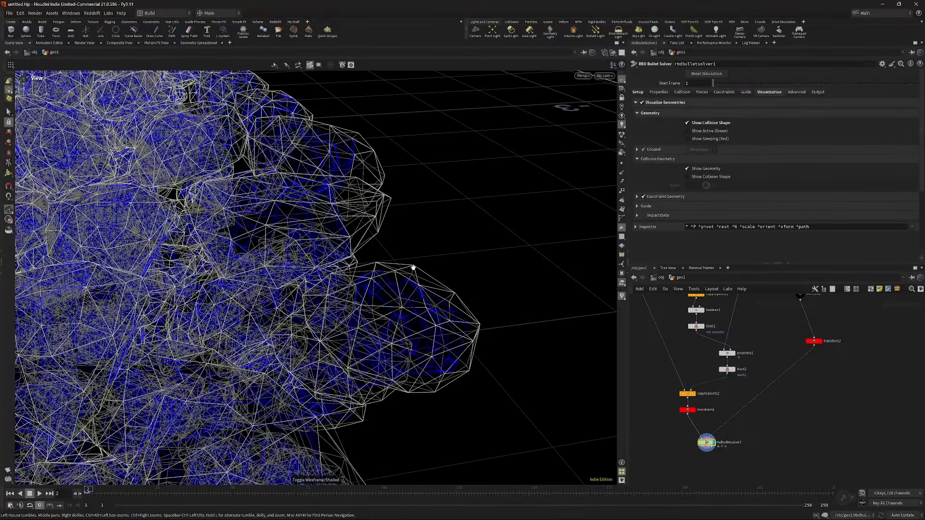
- Set the rock pieces' Collision Padding to 0.002 and return the timeline to frame 1
left_click(658, 92)
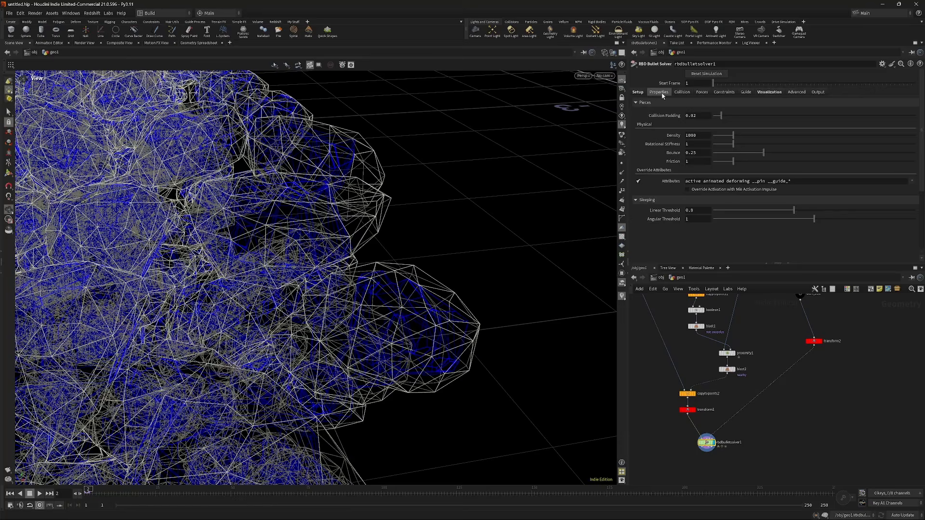
left_click(698, 116)
type("0.002")
key("Return")
key("ctrl+Up")
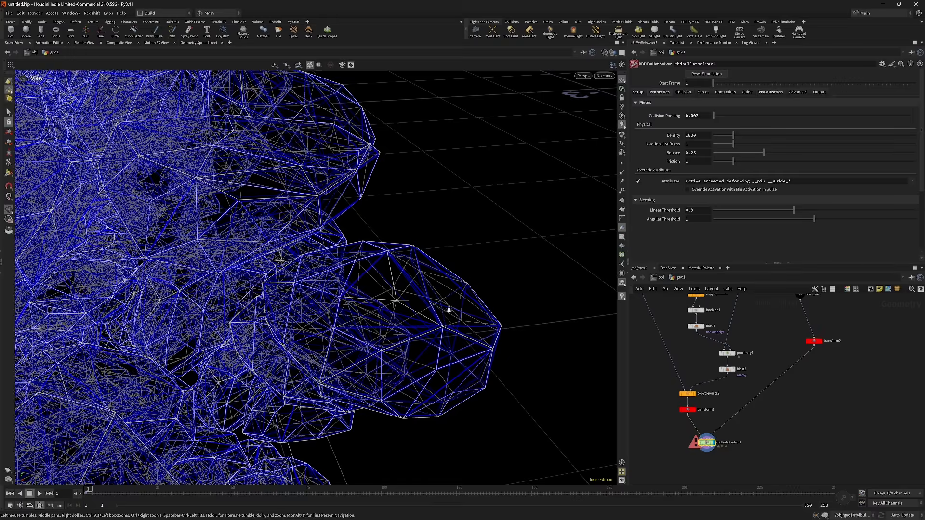
- Examine how closely the rocks' collision shapes fit their geometry near the container corner, comparing shaded and wireframe display
mouse_move(449, 309)
left_mouse_down()
mouse_move(457, 265)
mouse_move(446, 290)
mouse_move(399, 310)
mouse_move(384, 304)
left_mouse_up()
key("shift+w")
scroll(384, 304, "down", 10)
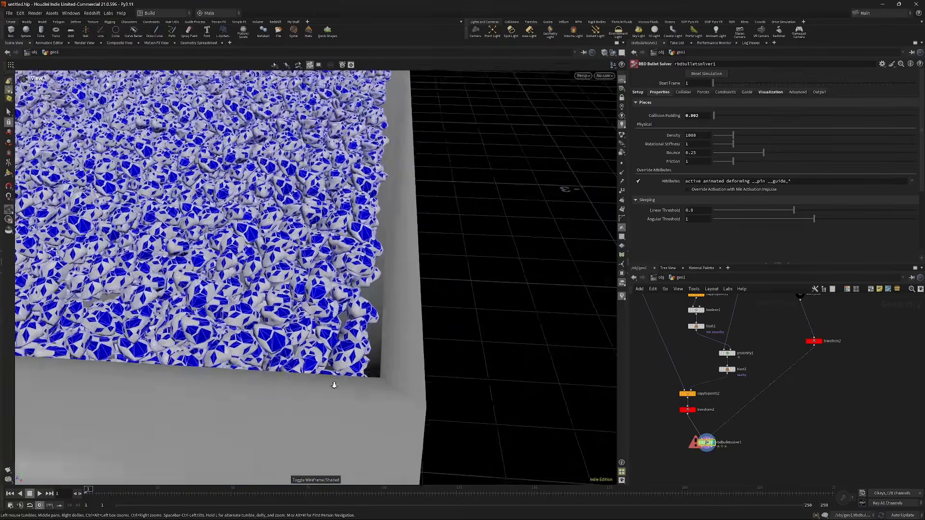
left_click_drag(334, 384, 376, 370)
scroll(368, 337, "up", 1)
scroll(368, 338, "up", 5)
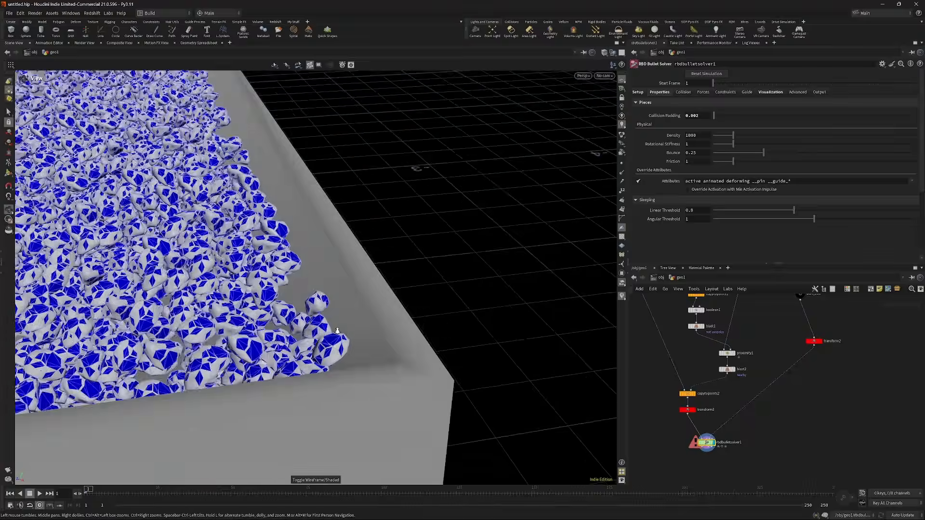
key("shift+w")
scroll(337, 289, "up", 3)
left_click_drag(336, 262, 359, 320)
key("shift+w")
key("shift+w")
key("shift+w")
scroll(365, 327, "down", 6)
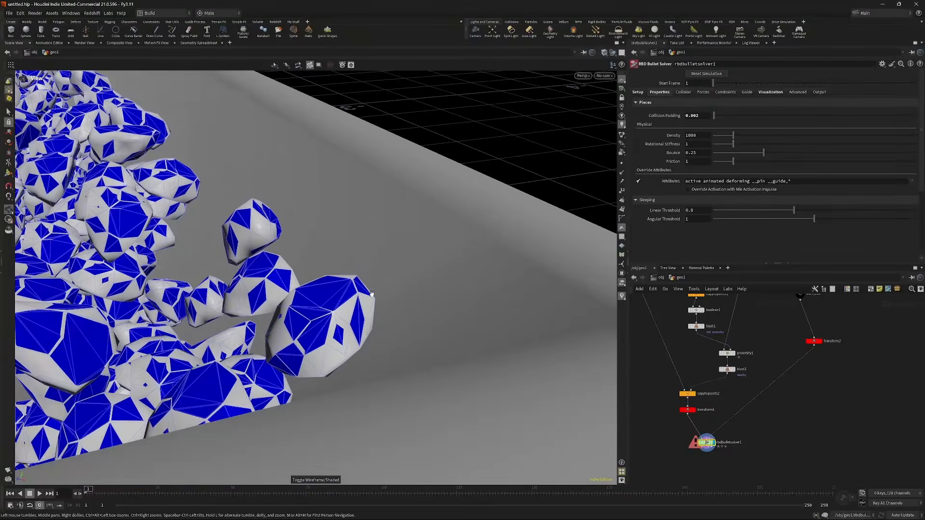
scroll(470, 273, "up", 2)
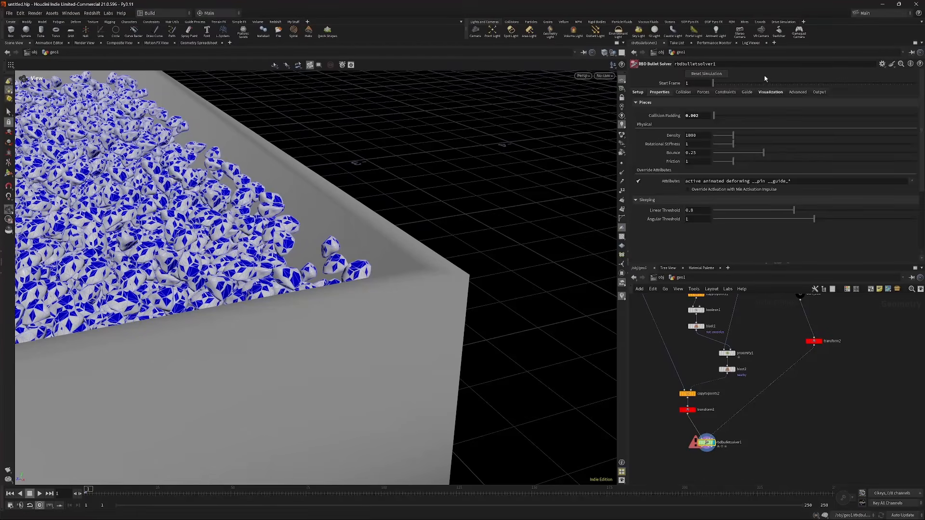
- Enable Show Collision Shape for the container's collision geometry and inspect it around the corner
left_click(772, 93)
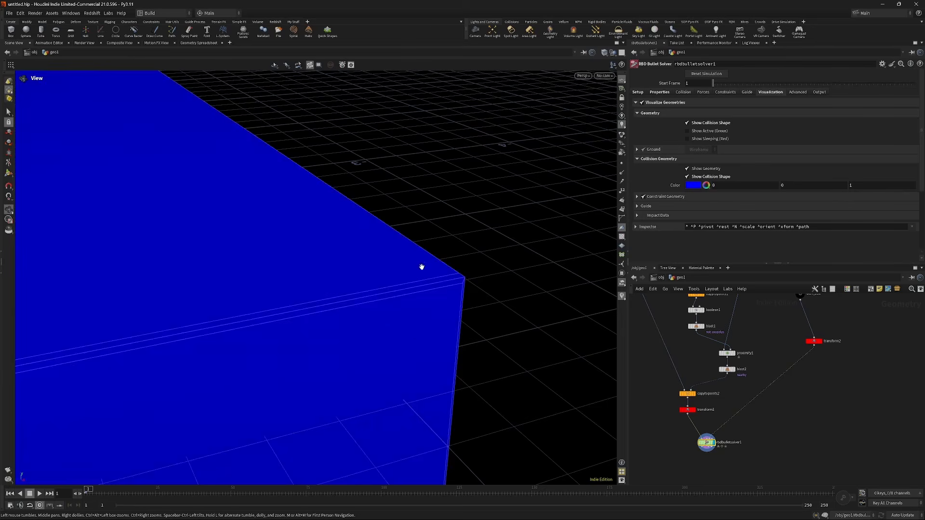
left_click_drag(423, 265, 414, 283)
left_click_drag(355, 274, 481, 203)
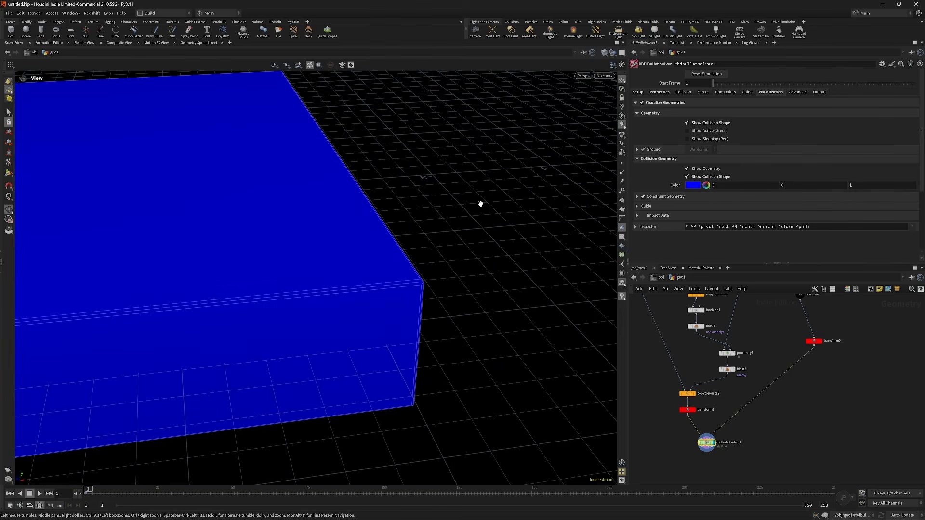
- Change the collision geometry's Collision Shape to Concave and check the container's inner corner
left_click(683, 92)
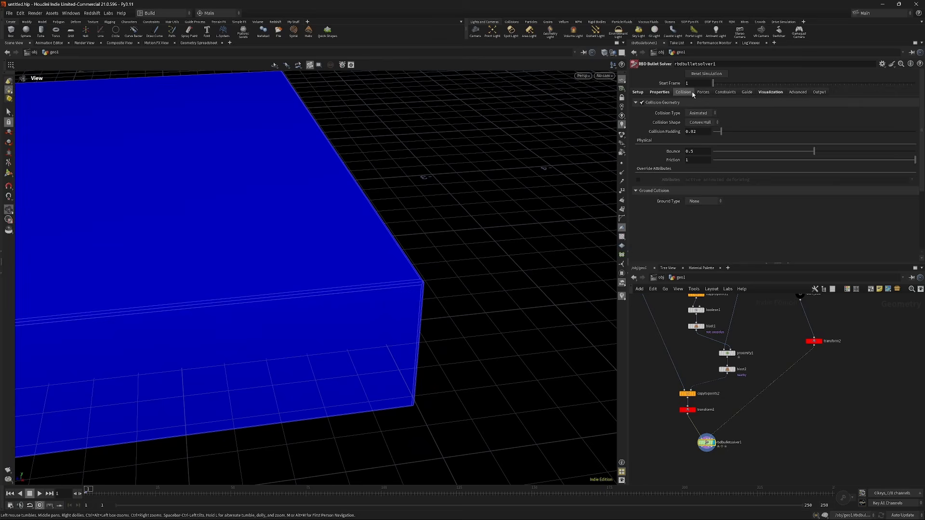
left_click(697, 122)
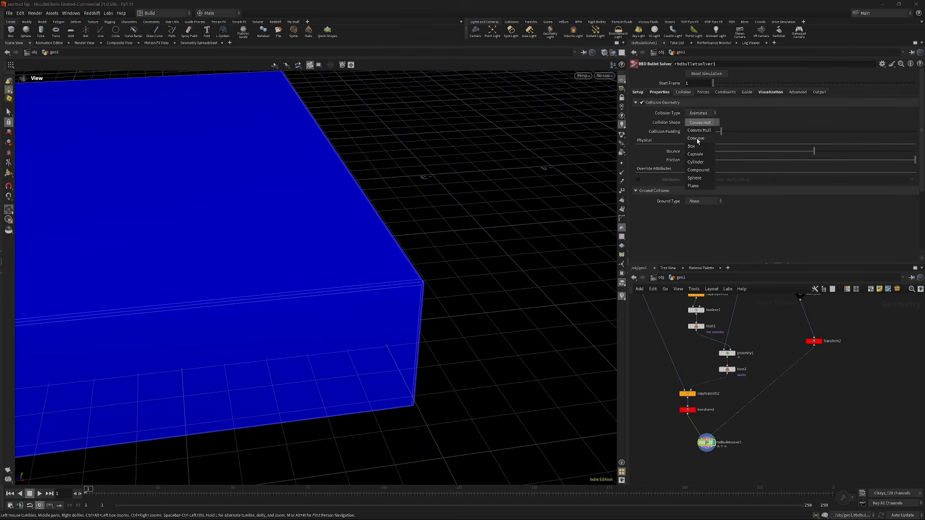
left_click(697, 138)
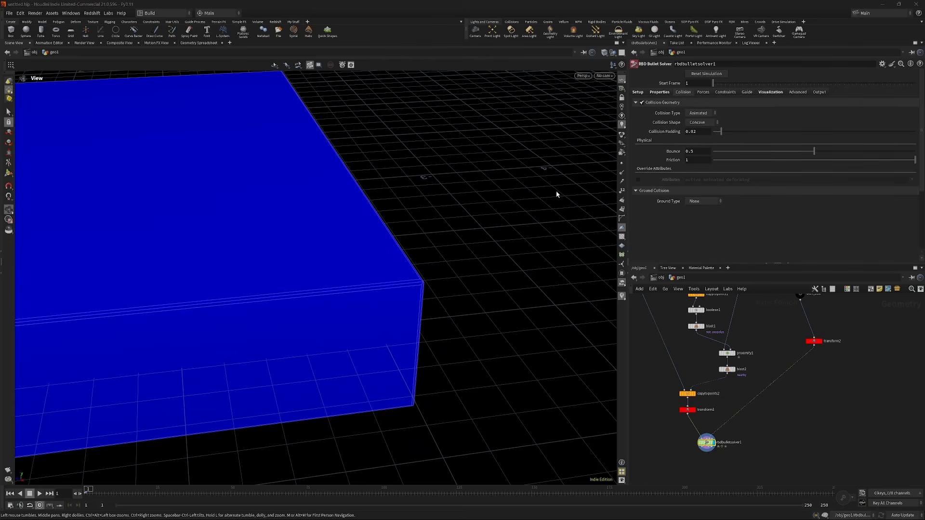
left_click_drag(403, 231, 487, 293)
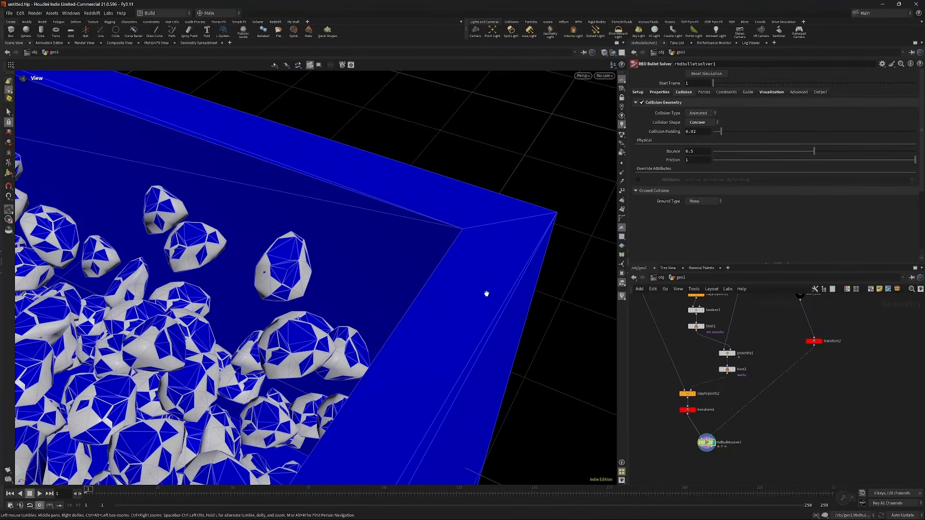
left_click_drag(482, 251, 496, 279)
- Turn off Show Collision Shape for the rocks and the container, and hide the container's collision geometry
left_click(814, 341)
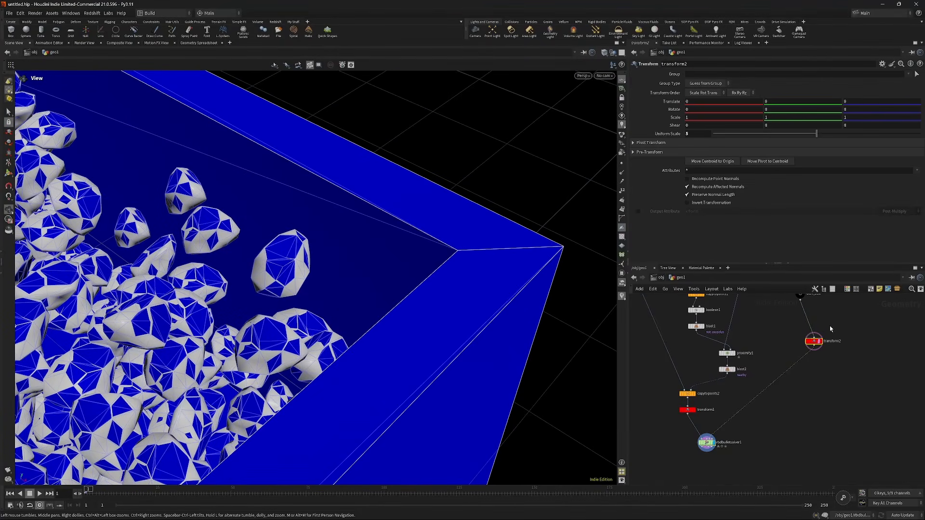
scroll(465, 267, "down", 10)
left_click_drag(468, 275, 378, 303)
left_click(707, 442)
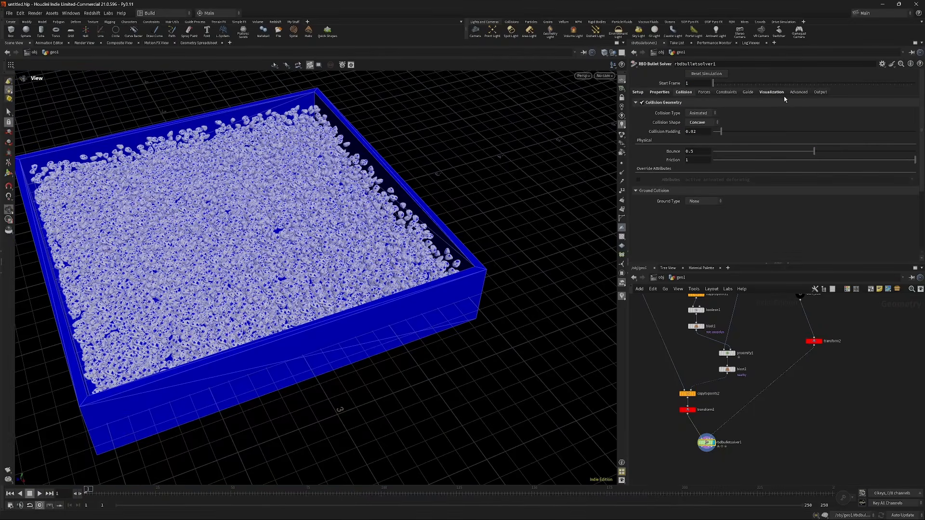
left_click(772, 92)
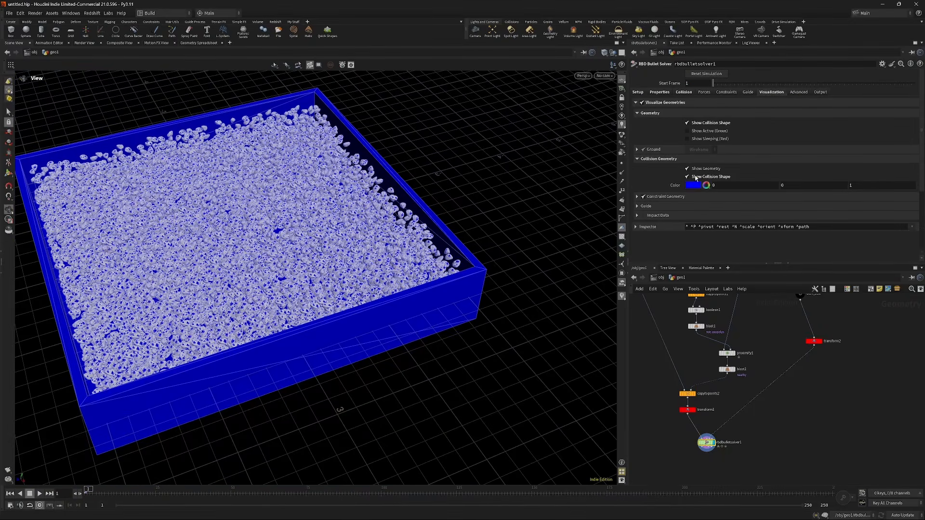
left_click(700, 125)
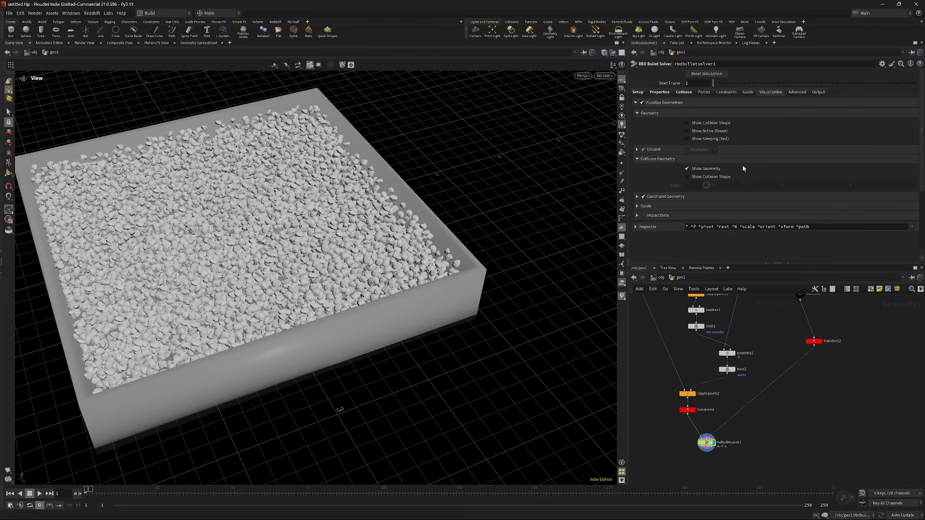
left_click(687, 169)
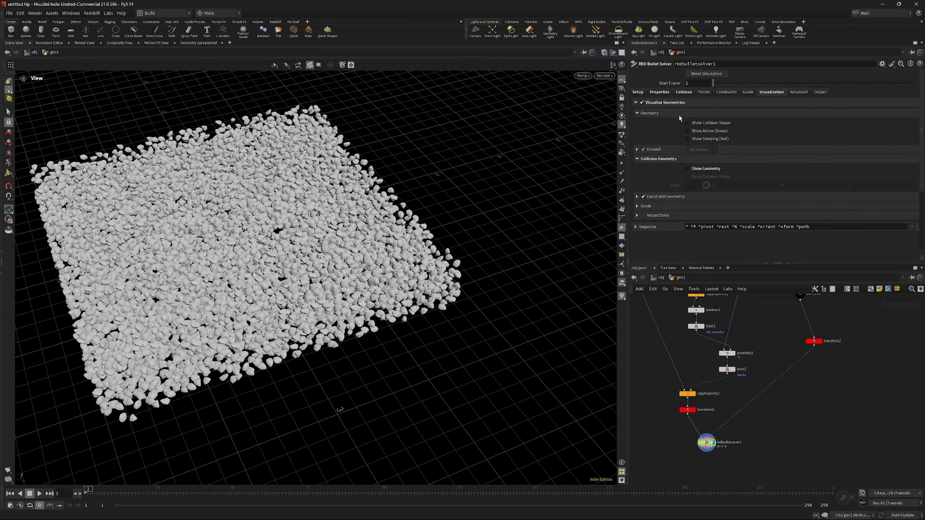
- Open the solver's setup settings and simulate the rocks settling up to frame 28
left_click(638, 92)
left_click_drag(366, 260, 413, 282)
left_click_drag(548, 344, 465, 294)
key("Up")
mouse_move(156, 494)
left_mouse_down()
mouse_move(94, 494)
mouse_move(167, 497)
left_mouse_up()
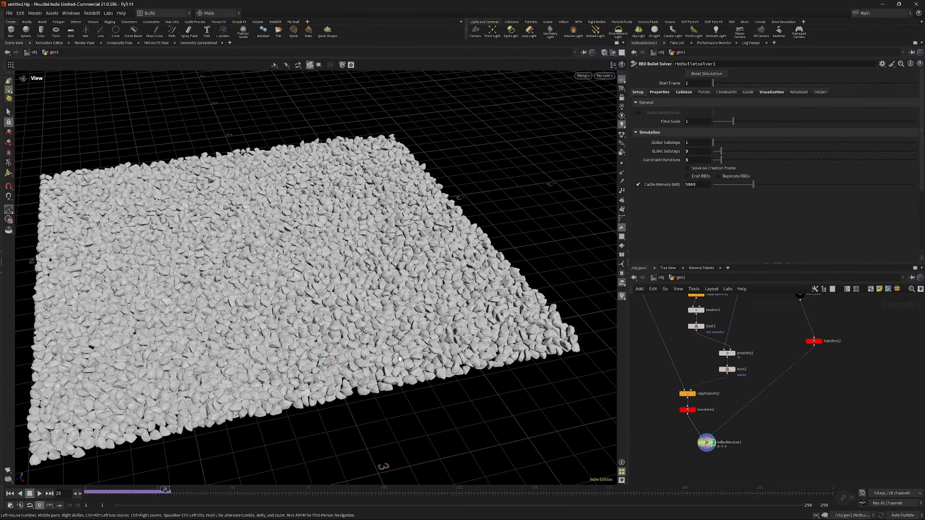
- Inspect the settled rock layer at frame 28 from low, oblique and overhead angles
left_click_drag(400, 359, 429, 334)
right_click_drag(447, 350, 443, 286)
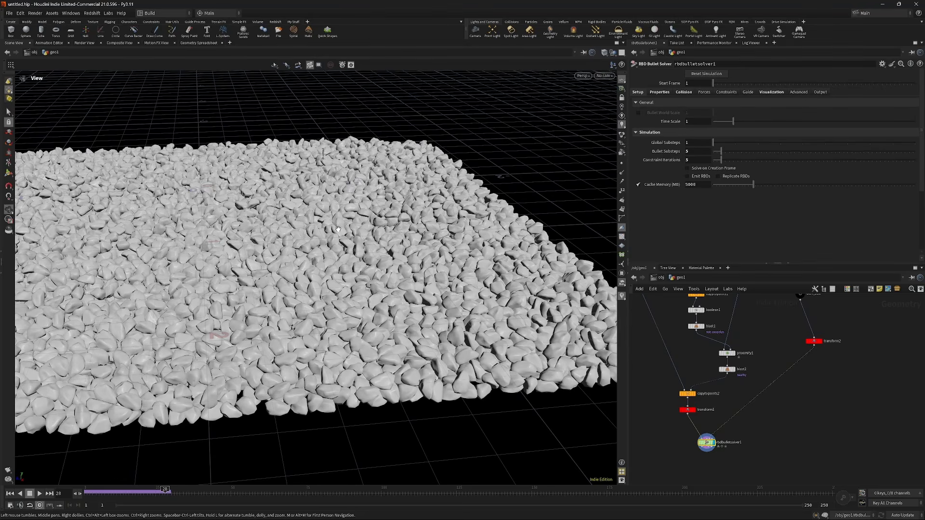
left_click_drag(262, 231, 288, 276)
right_click_drag(287, 276, 249, 256)
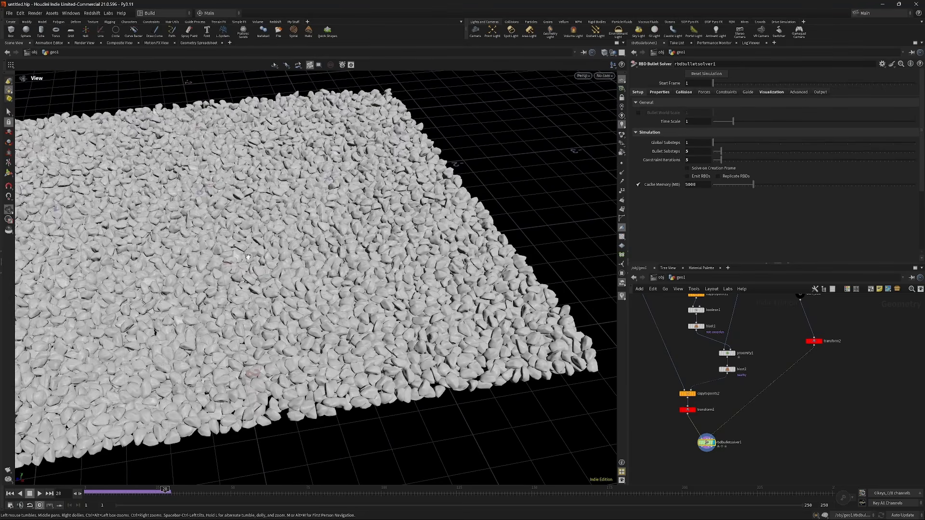
middle_click_drag(250, 236, 313, 305)
left_click_drag(313, 305, 316, 243)
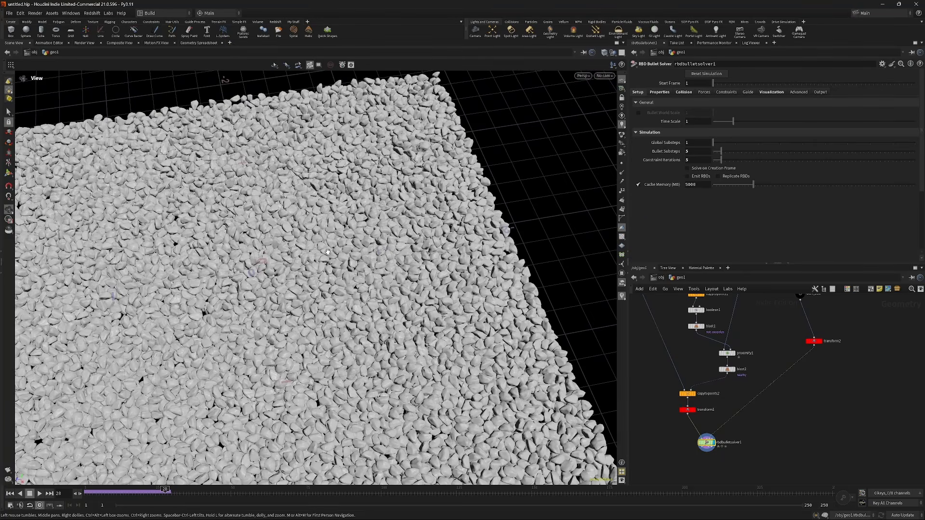
left_click_drag(328, 252, 194, 465)
- Scrub through the last simulated frames and examine how the rocks rest against each other up close
mouse_move(159, 489)
left_mouse_down()
mouse_move(93, 489)
mouse_move(162, 489)
left_mouse_up()
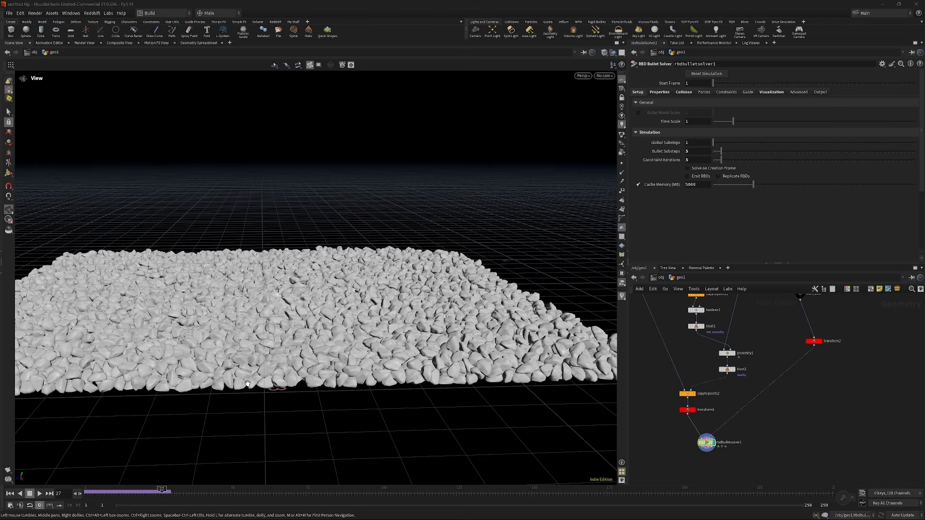
left_click_drag(296, 315, 296, 347)
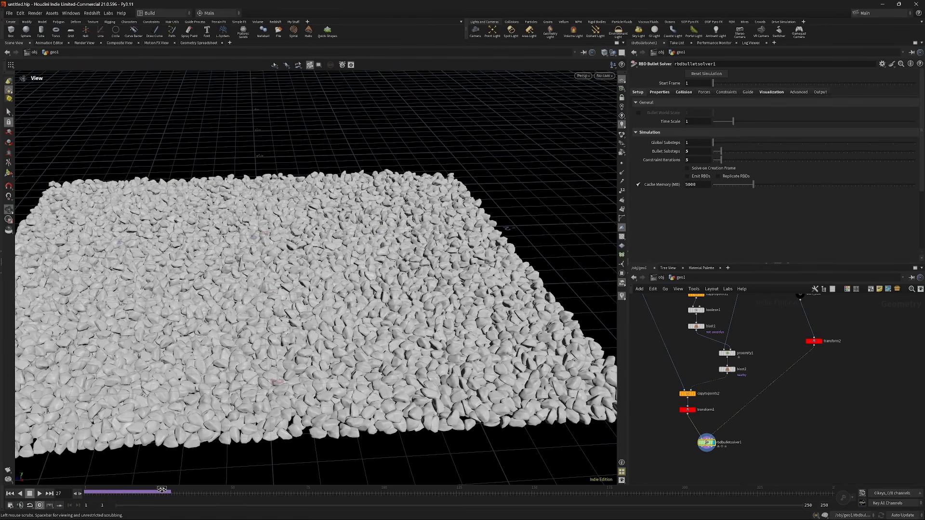
mouse_move(162, 489)
left_mouse_down()
mouse_move(91, 491)
mouse_move(172, 494)
left_mouse_up()
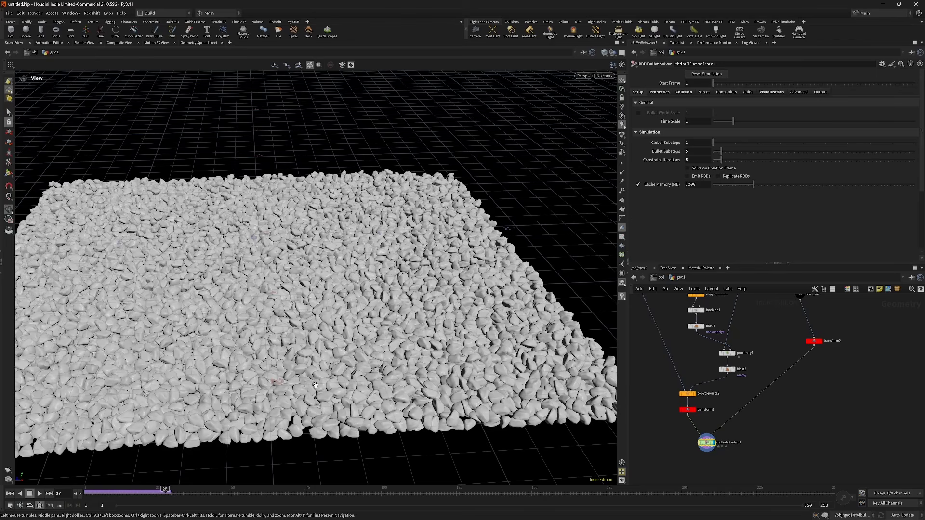
mouse_move(162, 493)
left_mouse_down()
mouse_move(95, 493)
mouse_move(168, 492)
left_mouse_up()
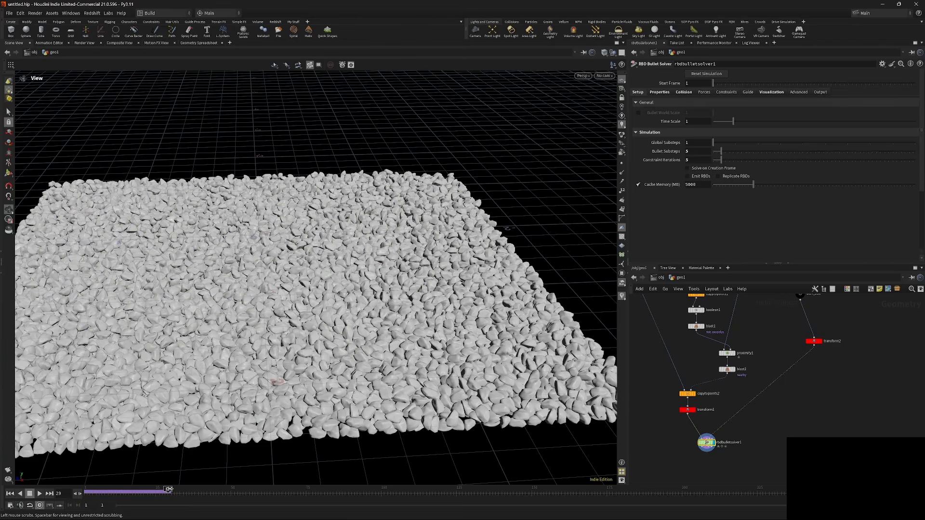
mouse_move(168, 489)
left_mouse_down()
mouse_move(92, 491)
mouse_move(164, 492)
left_mouse_up()
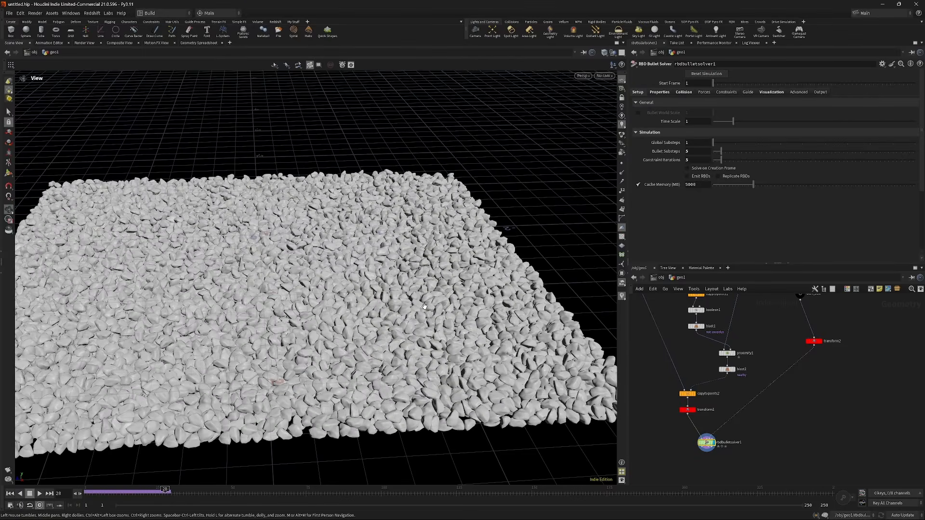
left_click_drag(424, 306, 332, 340)
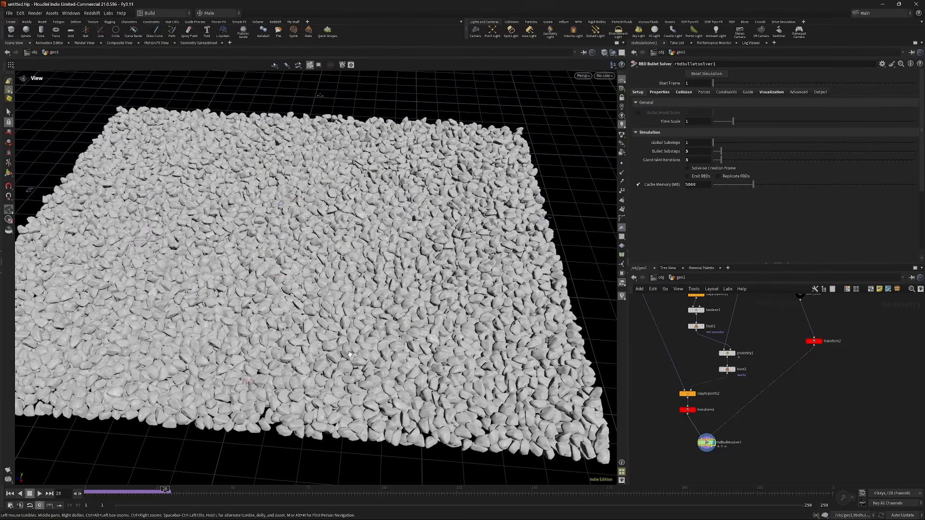
scroll(341, 374, "up", 5)
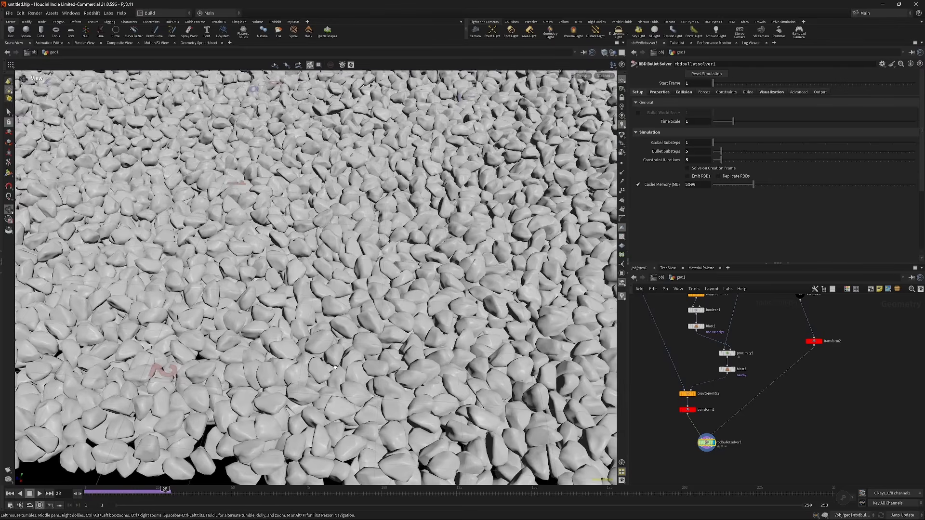
mouse_move(332, 364)
left_mouse_down()
mouse_move(361, 331)
mouse_move(333, 371)
left_mouse_up()
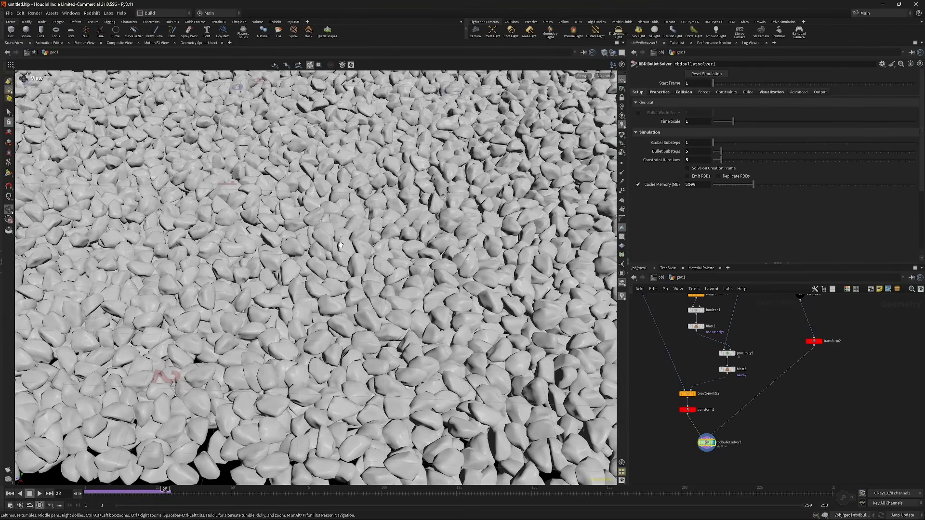
left_click_drag(346, 211, 345, 257)
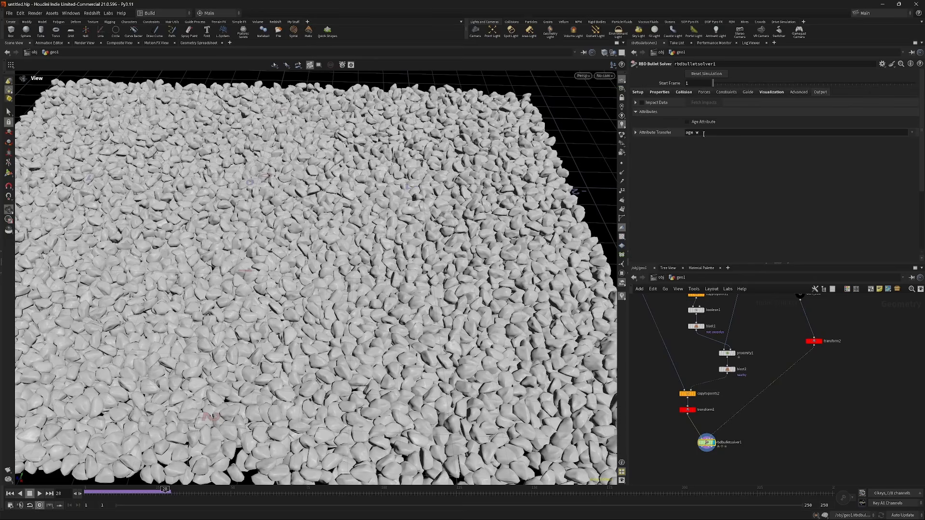
- Replace the solver's Attribute Transfer entry with id
left_click(695, 133)
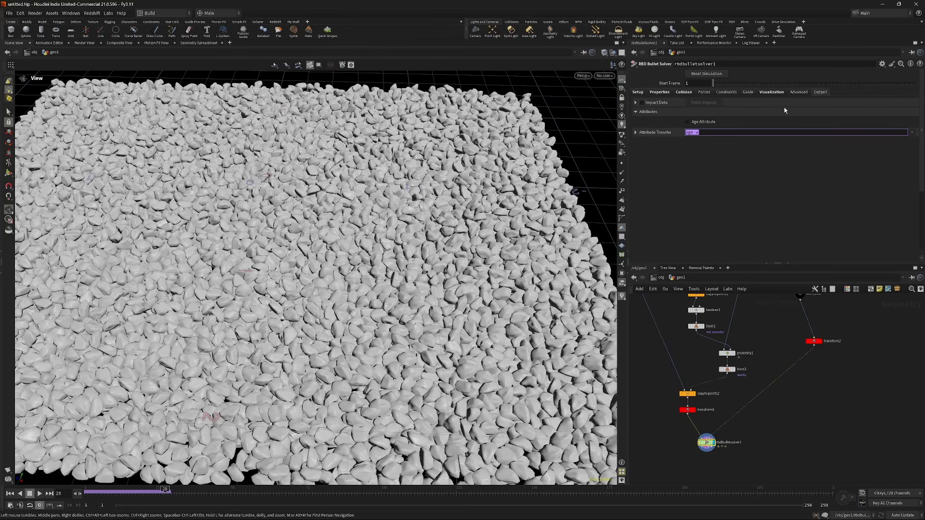
type("id")
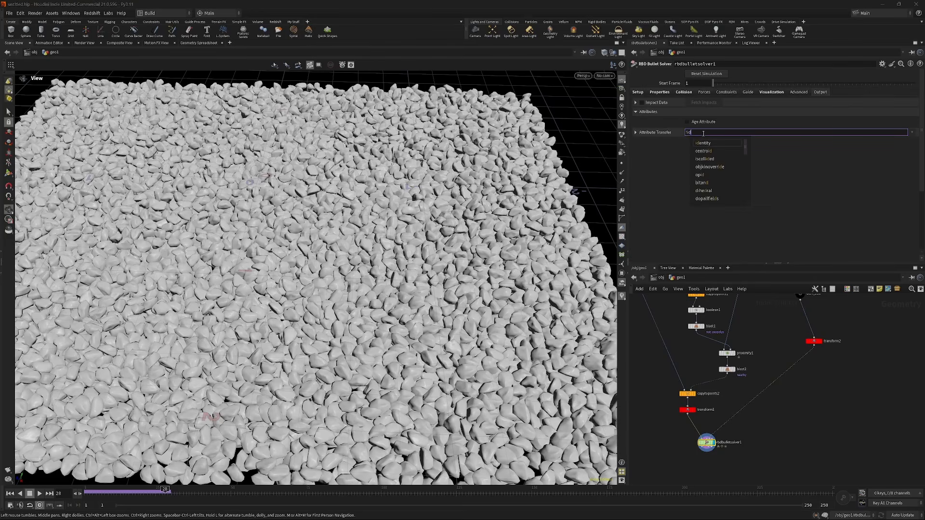
key("Return")
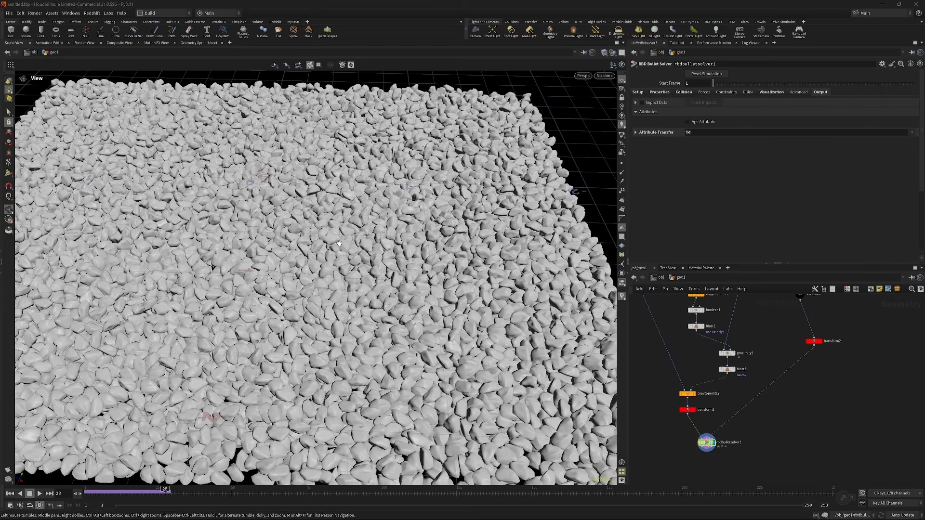
- Freeze the rocks at frame 25 with a Time Shift node after the solver, and return the timeline to frame 1
mouse_move(165, 492)
left_mouse_down()
mouse_move(87, 492)
mouse_move(165, 492)
mouse_move(155, 493)
left_mouse_up()
scroll(331, 226, "down", 5)
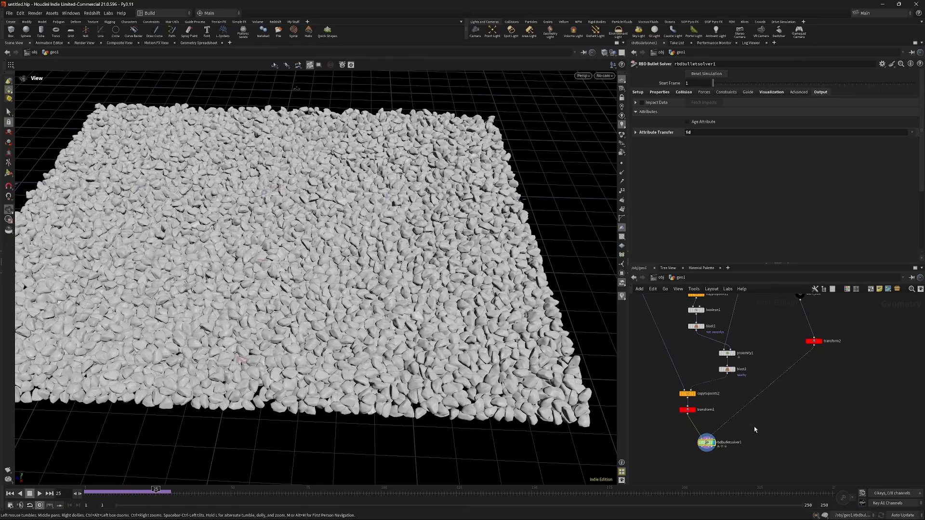
key("Tab")
type("timeshift")
key("Return")
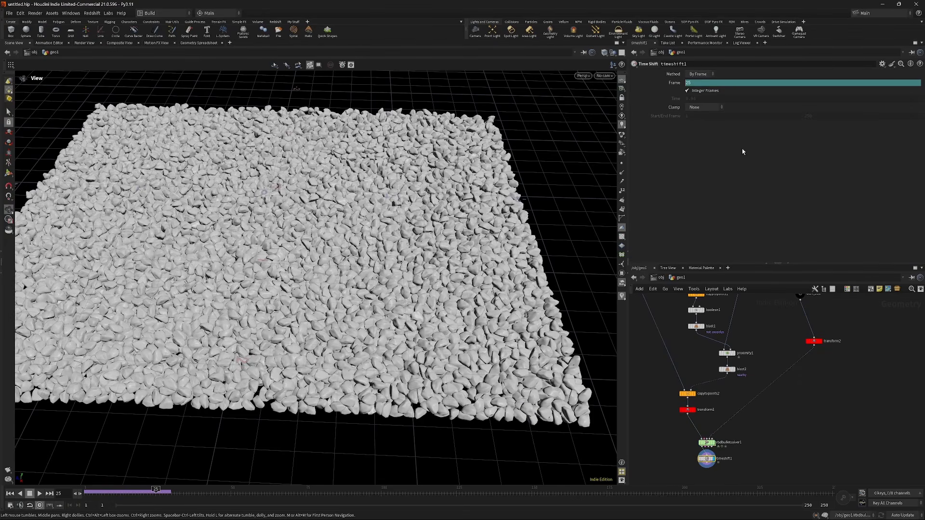
left_click(735, 83, "ctrl+shift")
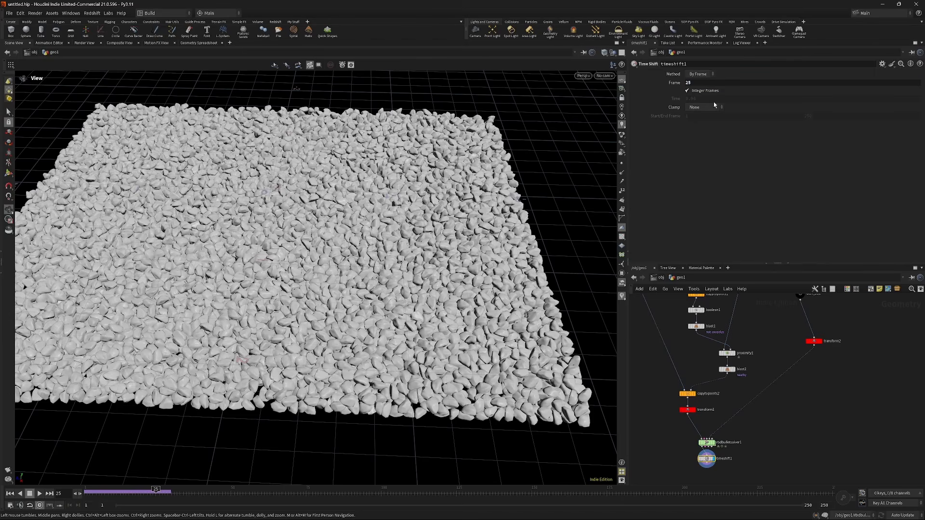
key("ctrl+z")
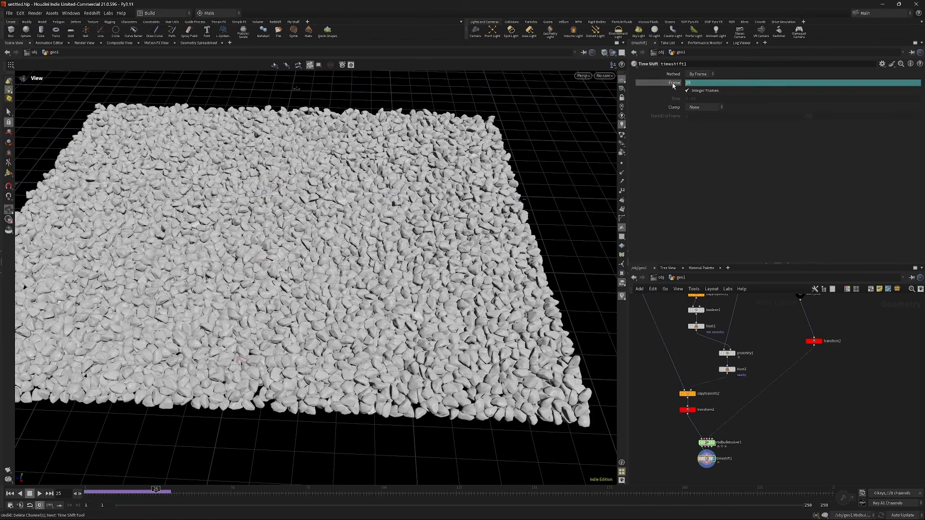
left_click(703, 85, "ctrl+shift")
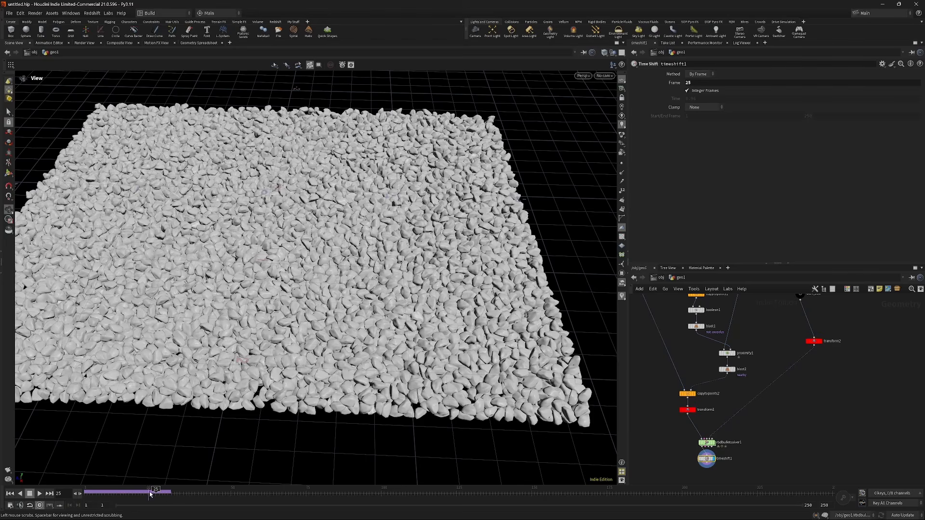
left_click_drag(150, 493, 82, 463)
- View the frozen rocks from the top and paste the smiley-face node network beside the container branch
left_click(707, 442)
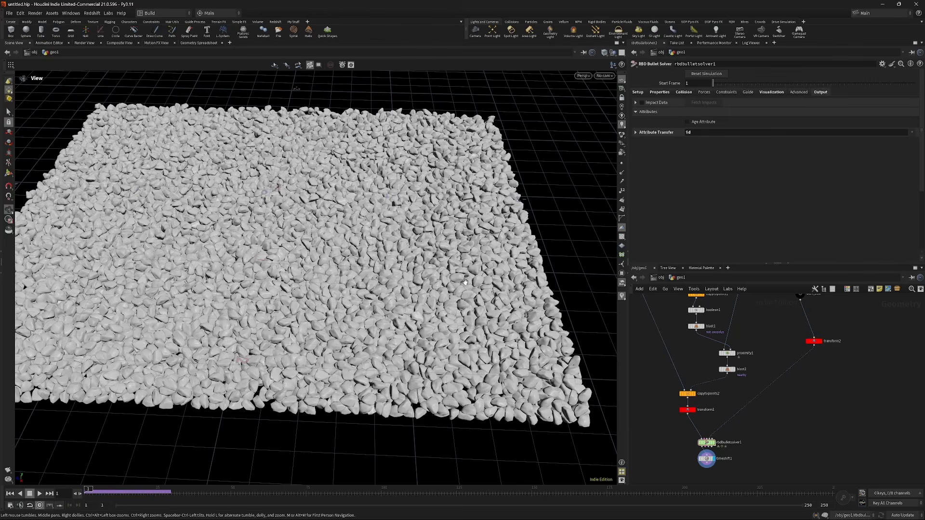
left_click_drag(455, 312, 448, 277)
left_click_drag(408, 321, 324, 249)
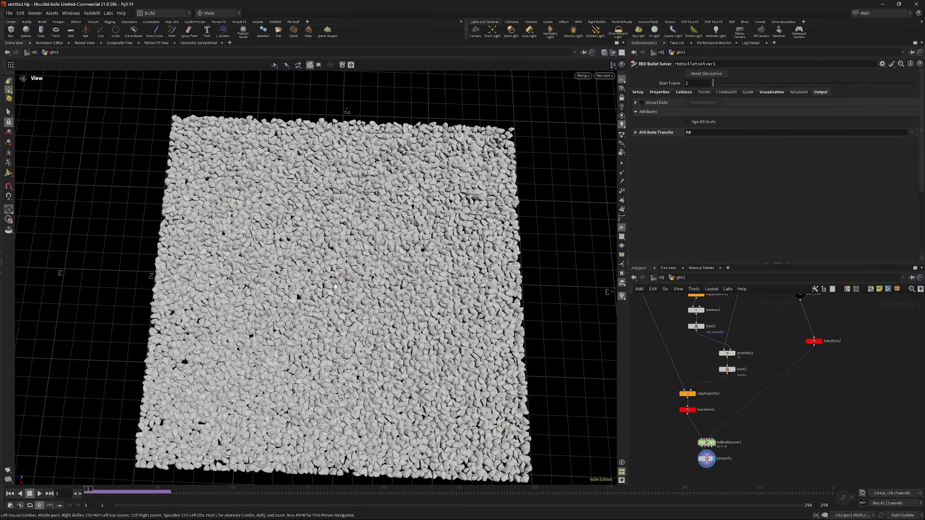
key("space+2")
scroll(390, 245, "down", 4)
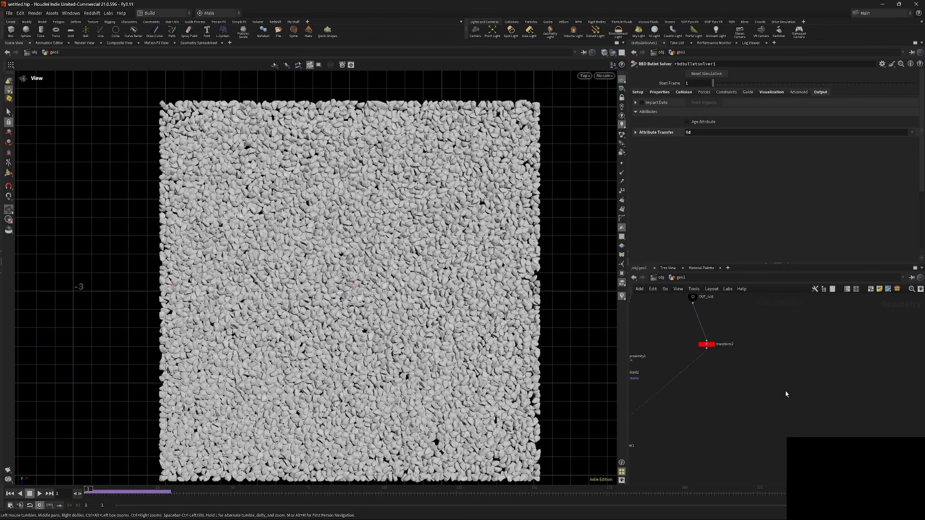
key("ctrl+v")
middle_click_drag(758, 389, 744, 371)
scroll(745, 371, "up", 1)
left_click(745, 400)
middle_click_drag(746, 407, 723, 379)
- Move the smiley network's scale-up transform directly beneath its merge node and display it
left_click(707, 445)
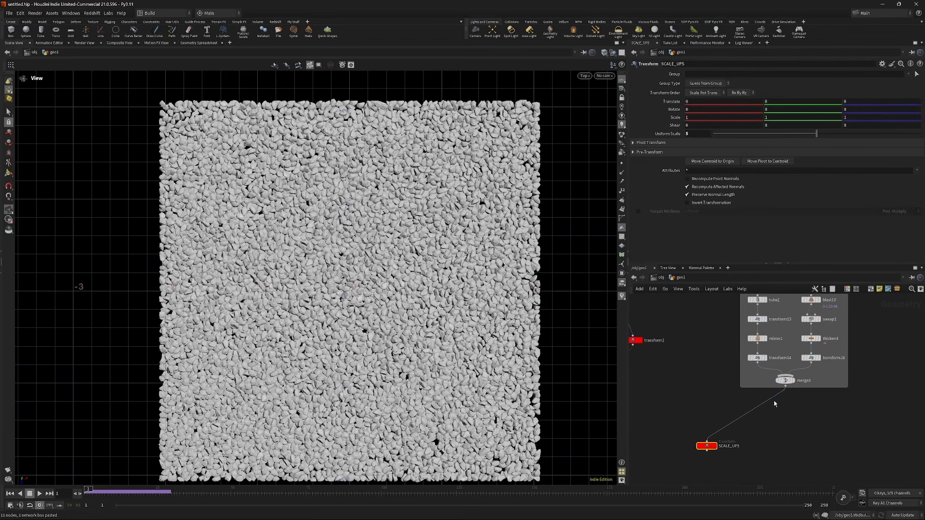
left_click_drag(706, 446, 785, 400)
key("r")
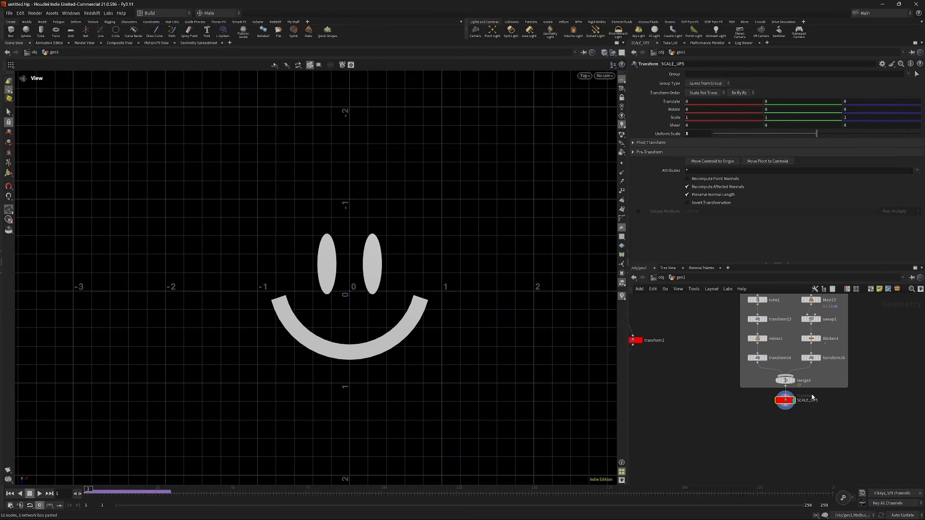
- Inspect the tall smiley shape in perspective, and compare it with the time-shifted rocks in top view
key("space+1")
left_click_drag(375, 308, 386, 276)
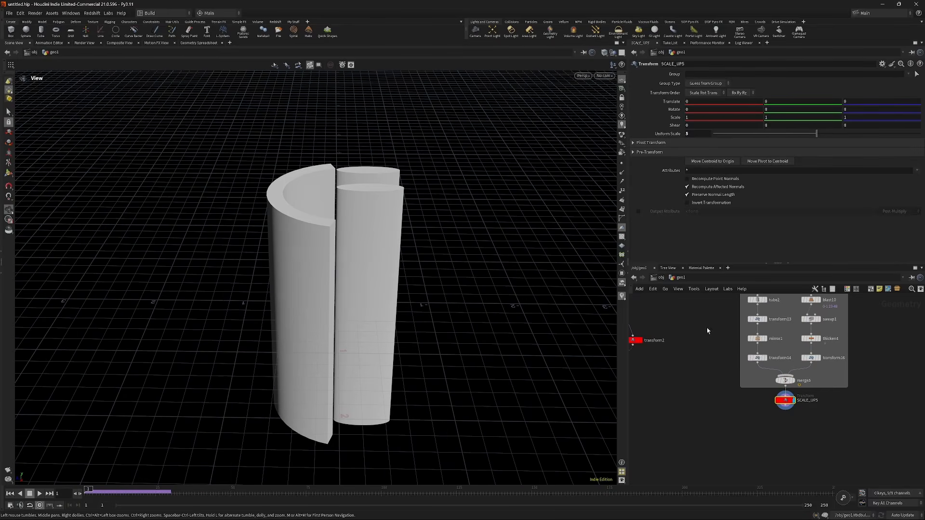
left_click_drag(308, 263, 372, 223)
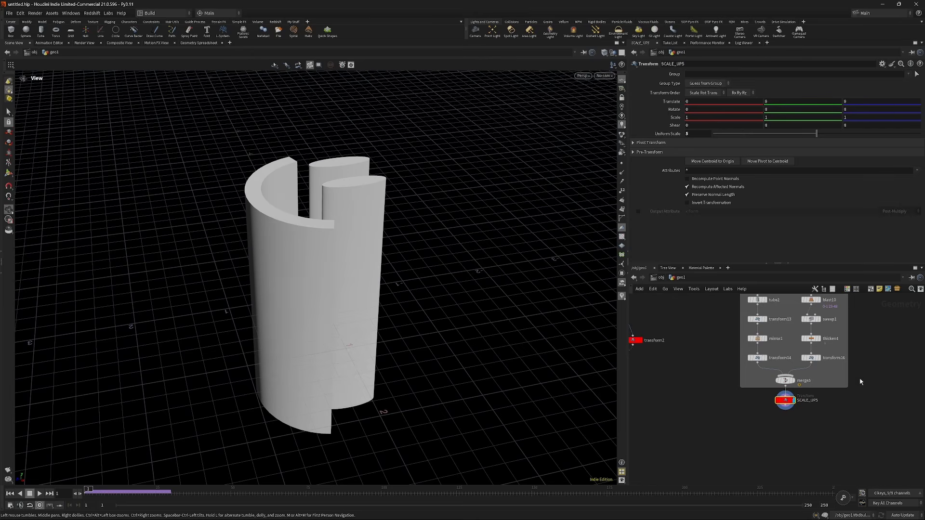
scroll(716, 415, "down", 2)
middle_click_drag(717, 416, 762, 414)
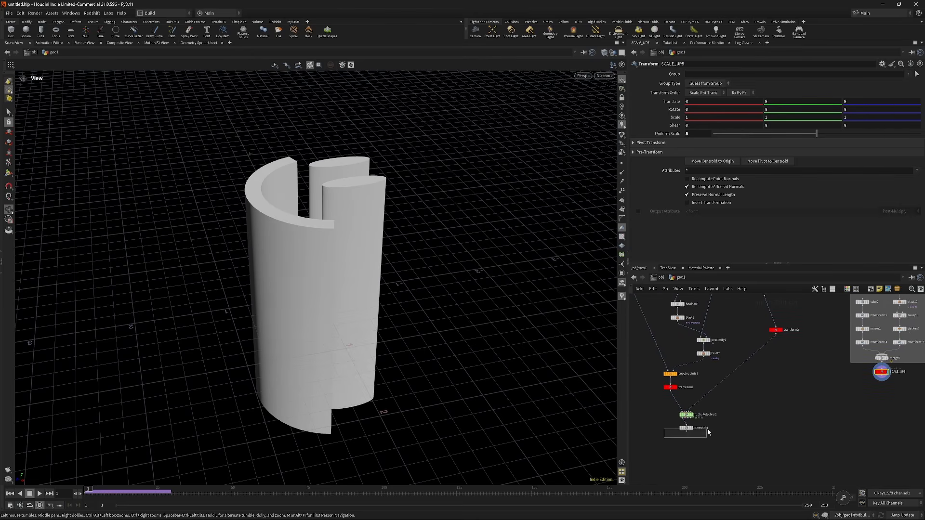
left_click(692, 427)
key("space+2")
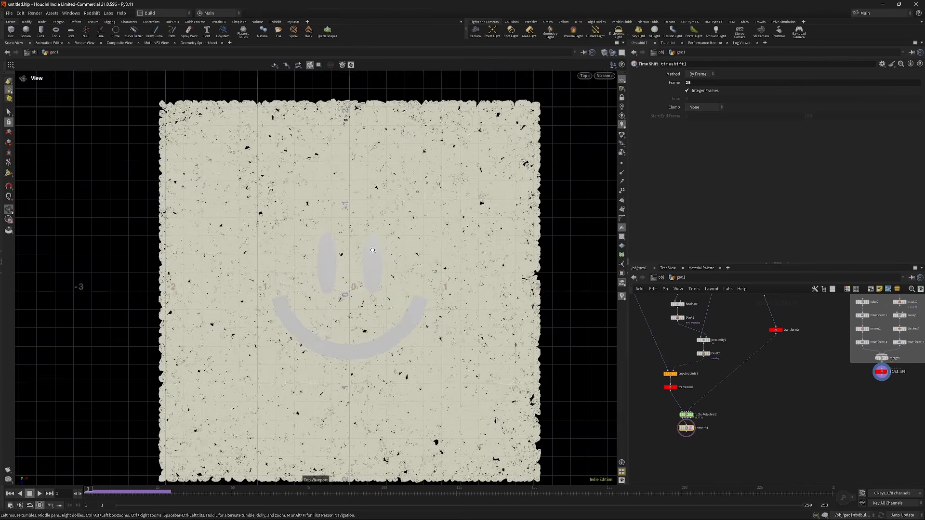
- Add a Group Create node directly below the Time Shift node that freezes the rocks
scroll(349, 278, "down", 2)
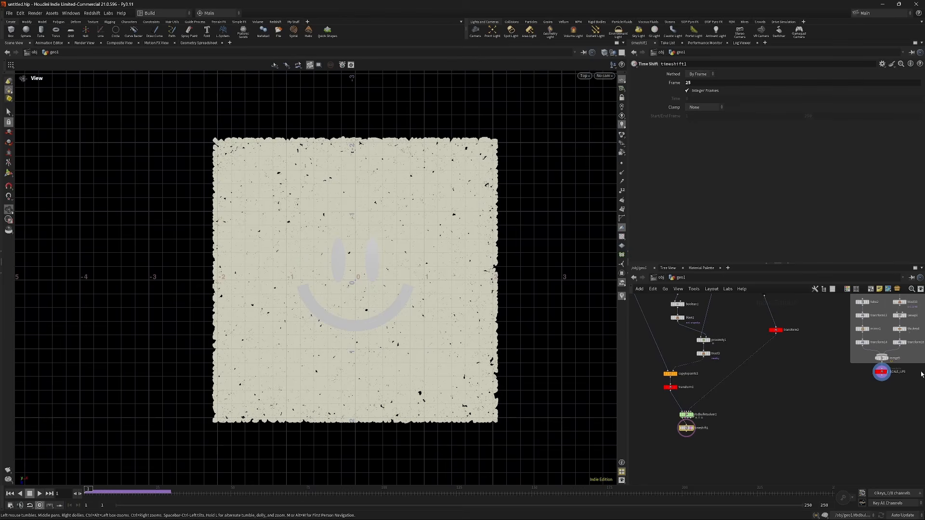
scroll(921, 374, "up", 1)
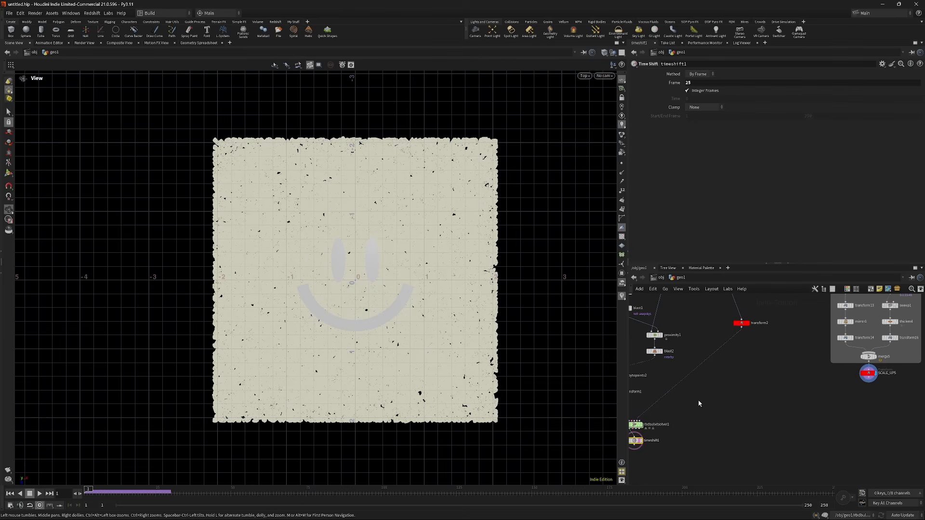
middle_click_drag(699, 404, 749, 368)
key("Tab")
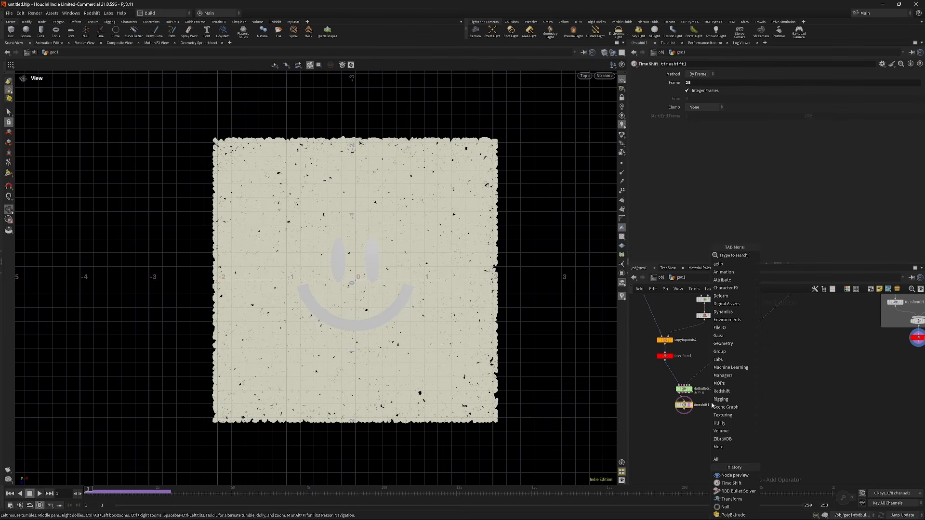
type("group")
key("Return")
key("Return")
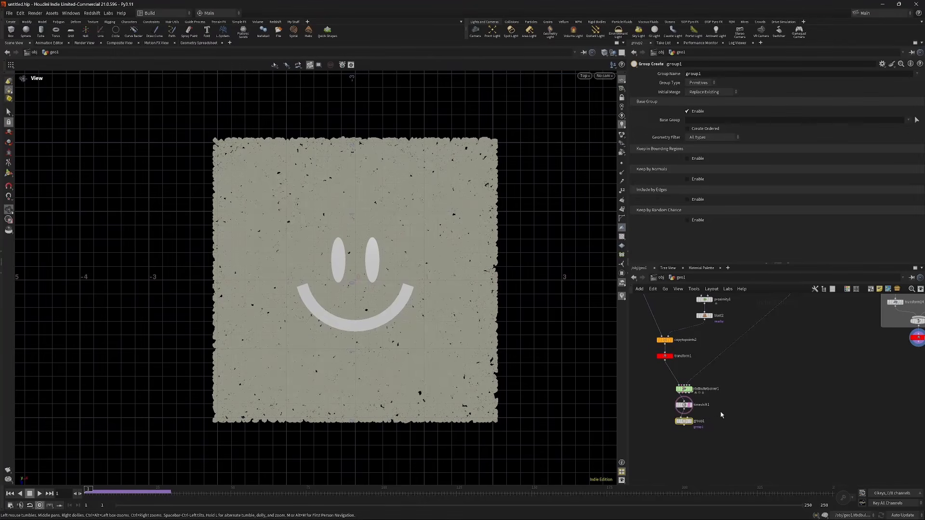
- Wire the smiley's scale-up transform into the group node's second input and display the group node
left_click(683, 426)
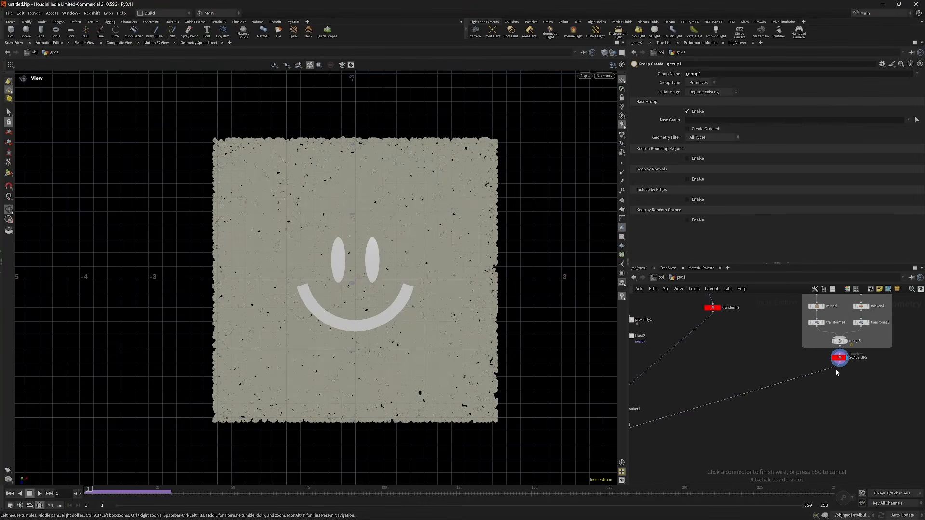
left_click(838, 369)
middle_click_drag(701, 430, 830, 387)
left_click(743, 399)
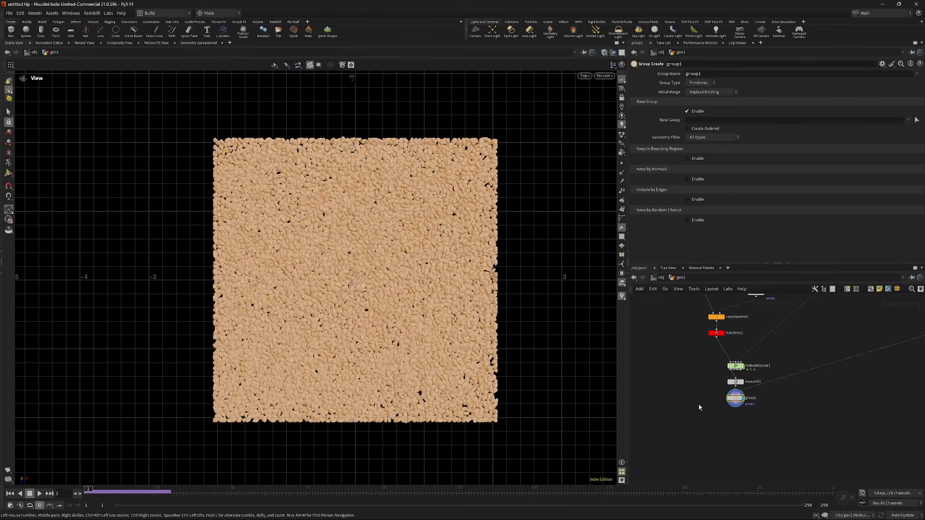
- Disable the Base Group option on the rocks' group node
left_click(687, 112)
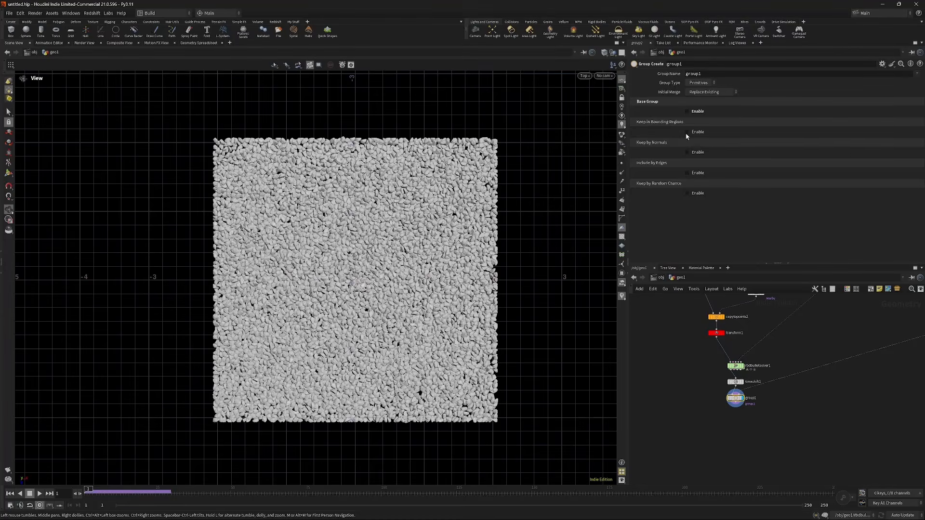
- Make group1 a point group kept in bounding regions, using the Bounding Object type with the smiley geometry
left_click(688, 133)
left_click(699, 84)
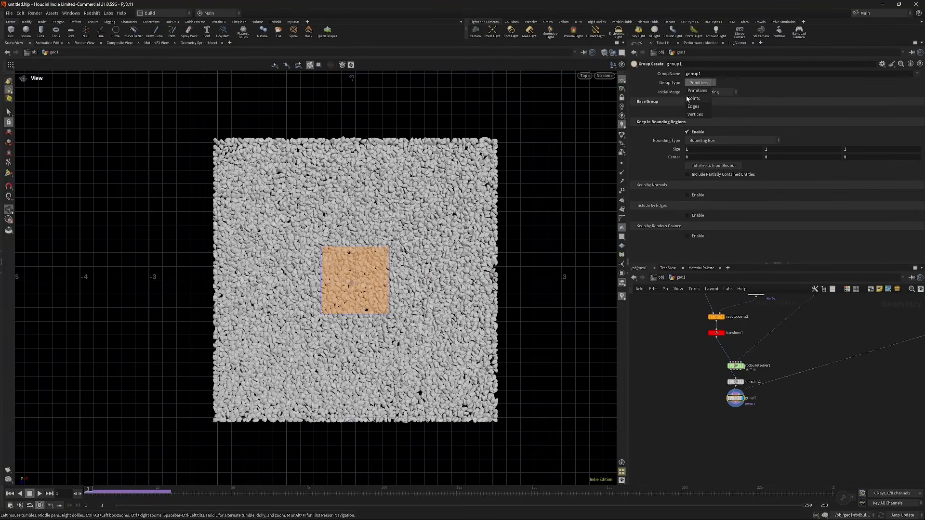
left_click(689, 98)
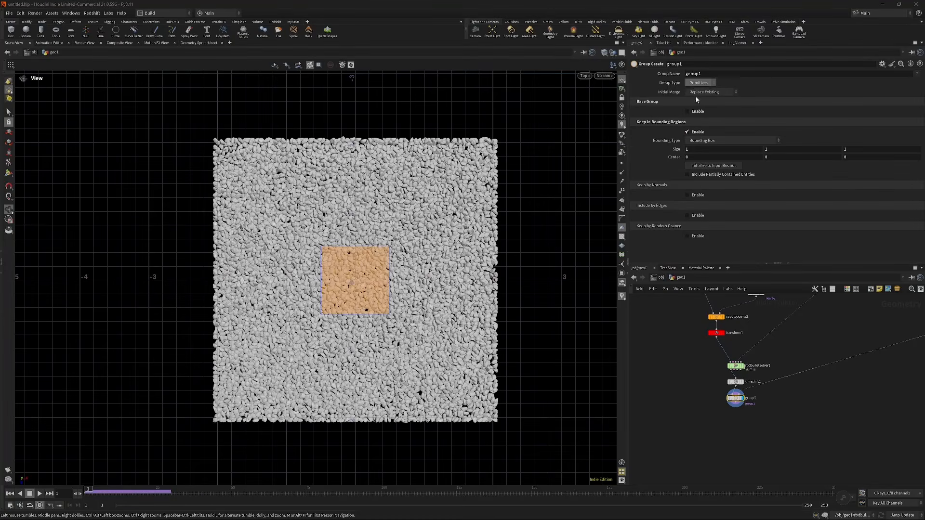
left_click(710, 142)
left_click(717, 165)
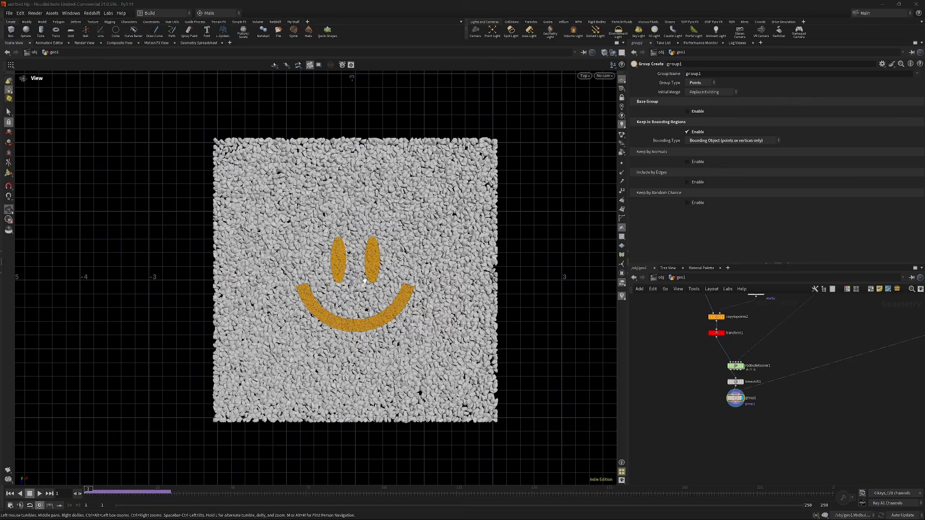
key("space+1")
scroll(388, 326, "up", 3)
scroll(388, 325, "up", 3)
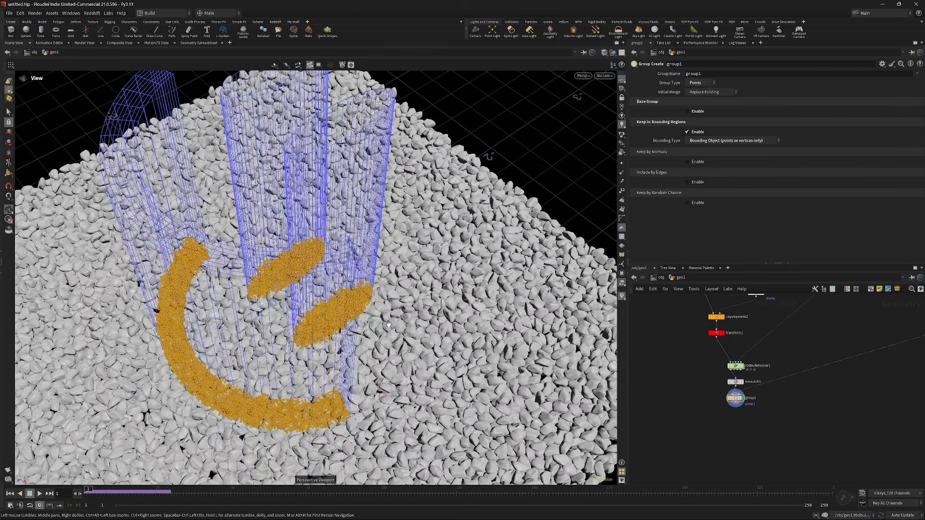
left_click_drag(389, 325, 360, 313)
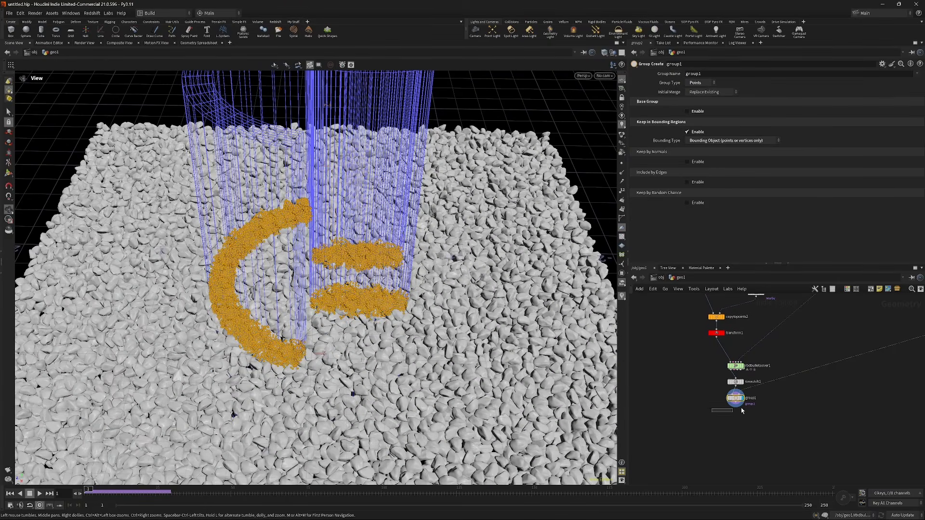
- Add a Blast node directly after the group1 node
key("Tab")
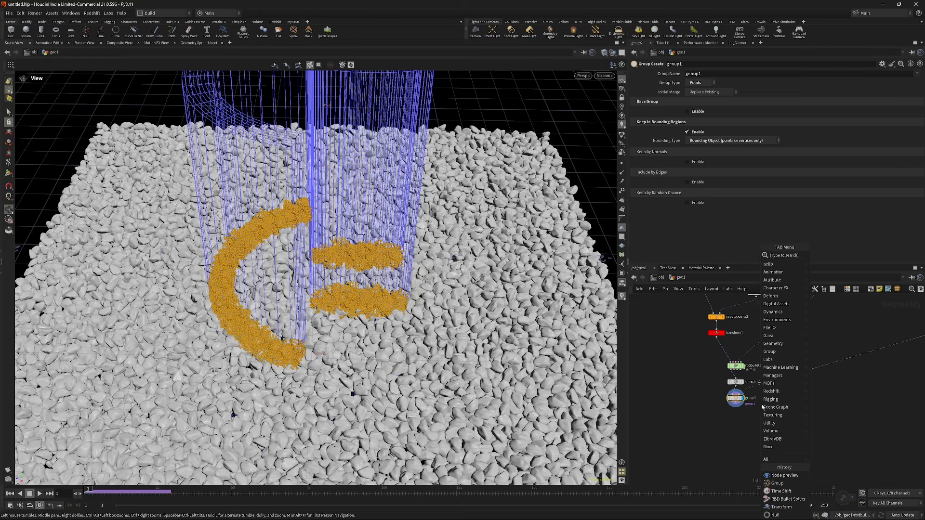
type("blasd")
key("BackSpace")
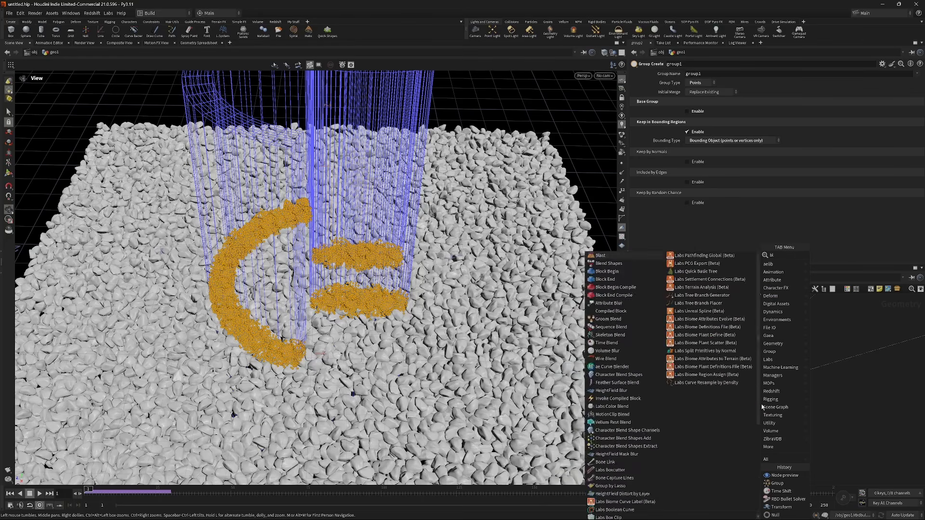
key("Return")
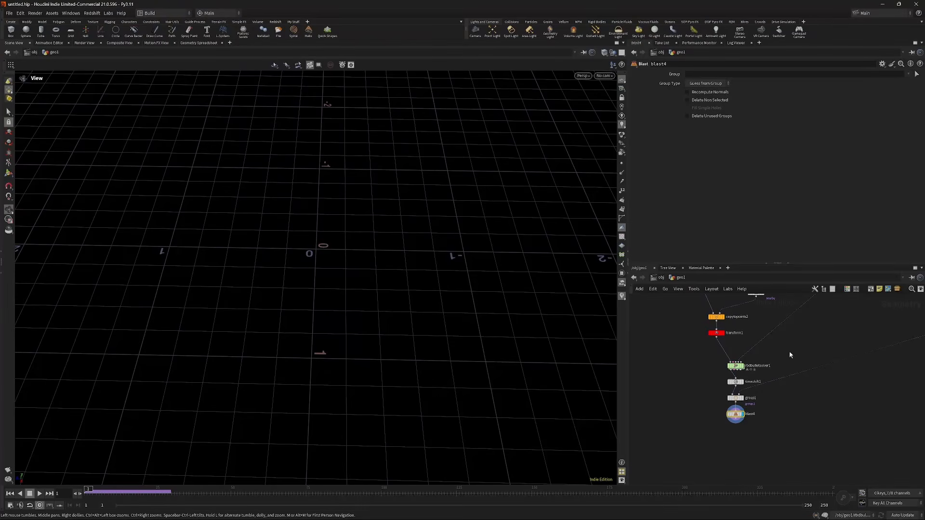
- Set the Blast node to delete group1 with its group type set to Points
left_click(872, 74)
type("gr")
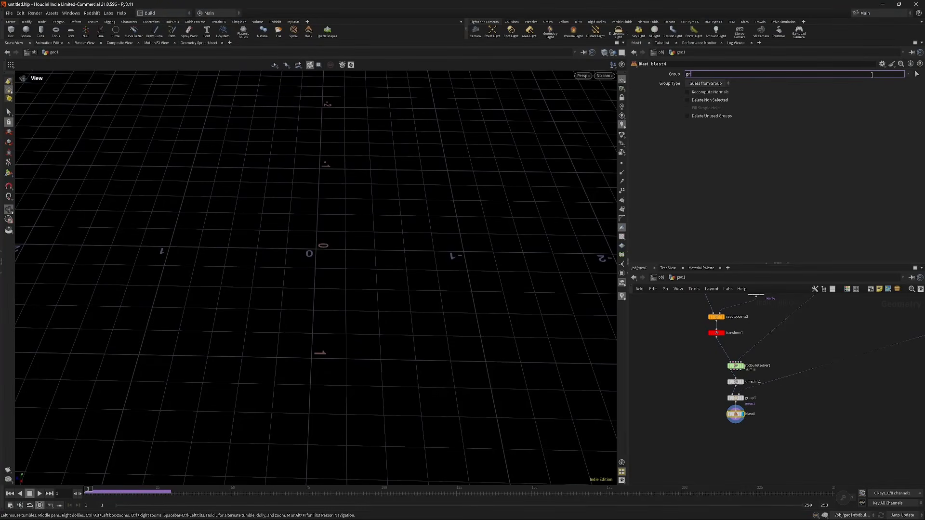
type("oup1")
key("Return")
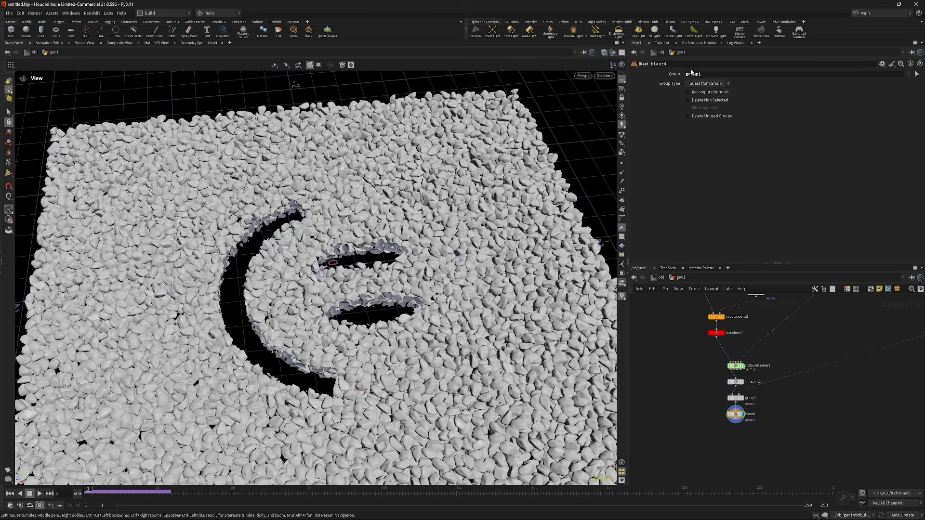
left_click(705, 83)
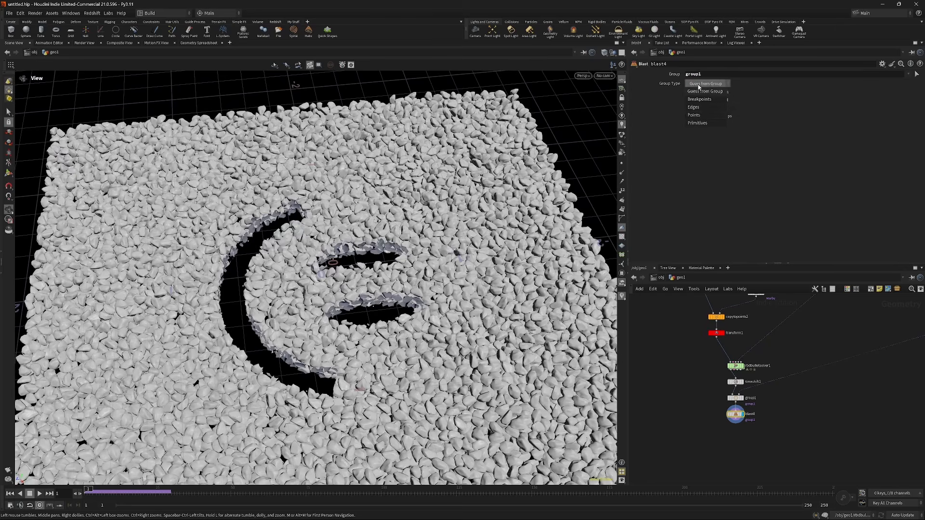
left_click(700, 118)
- Show wireframe over the shaded stones to examine the cut edges, and display the rbdbulletsolver1 result
scroll(355, 232, "up", 10)
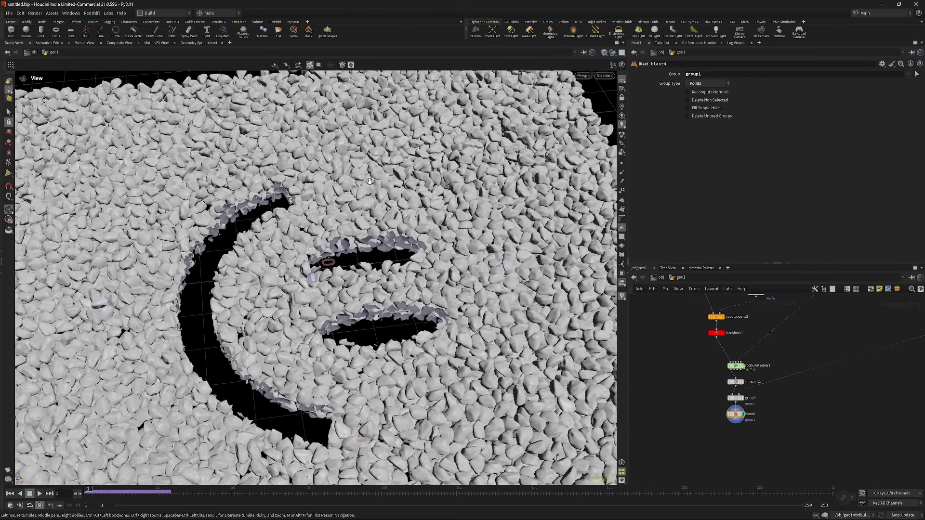
key("w")
scroll(355, 232, "up", 3)
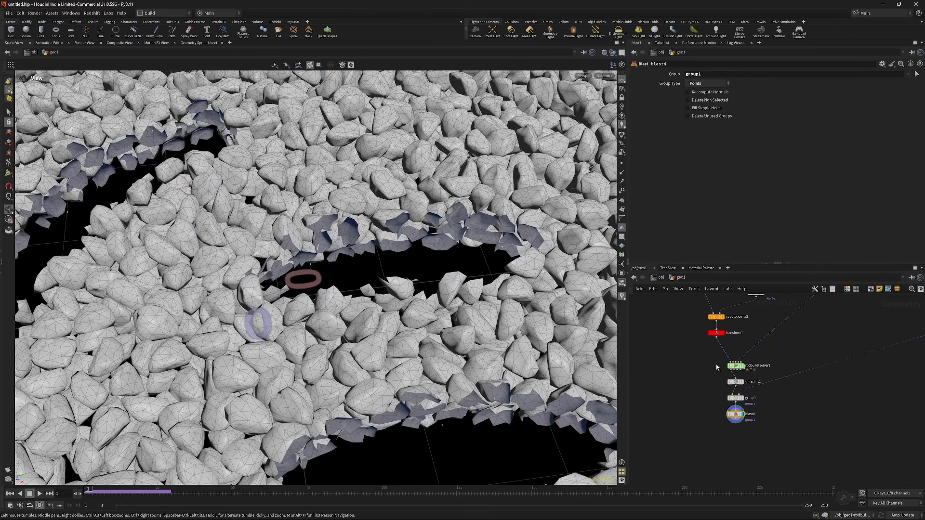
scroll(724, 370, "up", 2)
left_click(743, 365)
left_click(751, 365)
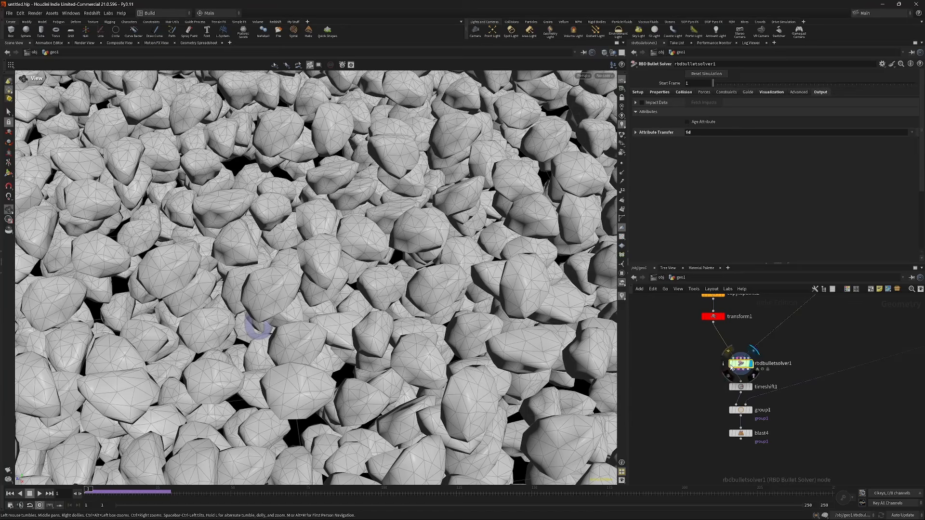
- Enable Pack and Instance on the copytopoints2 node above the bullet solver
middle_click_drag(751, 299, 752, 346)
left_click(713, 341)
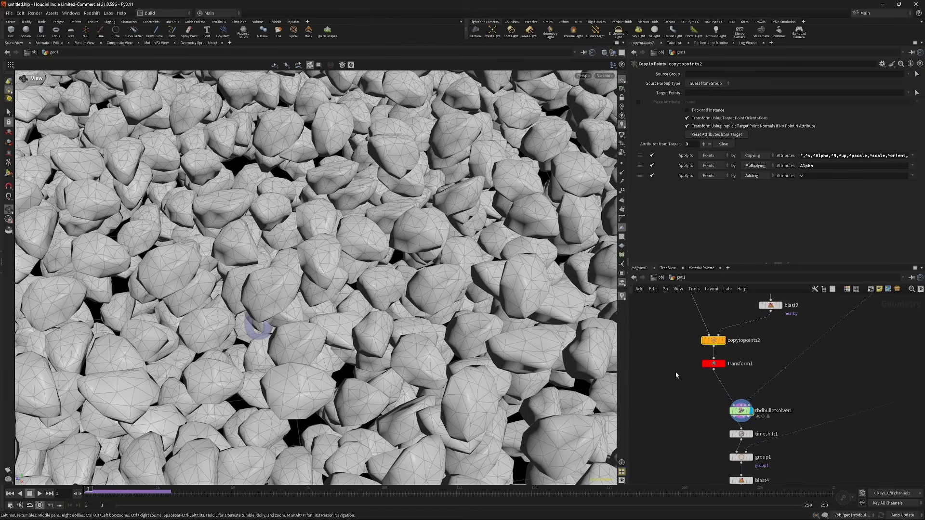
middle_click_drag(682, 374, 693, 391)
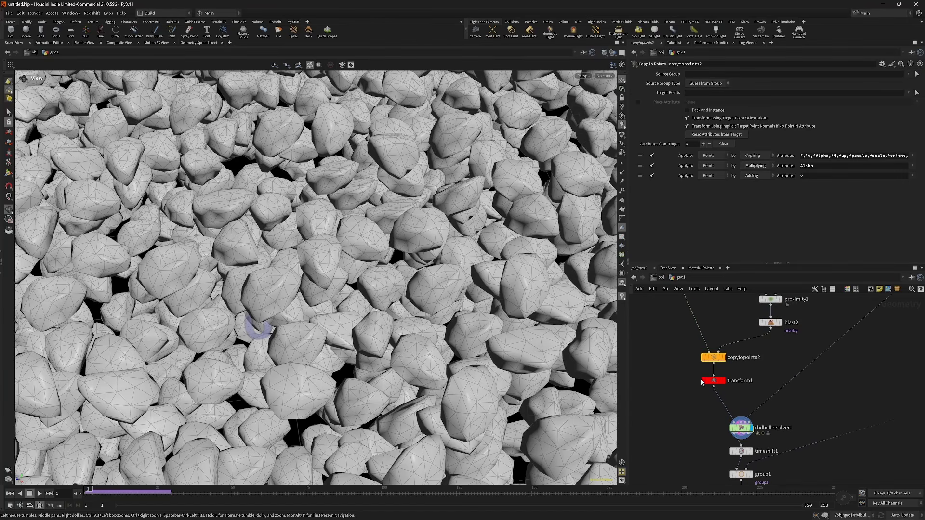
scroll(702, 382, "down", 3)
scroll(687, 403, "up", 3)
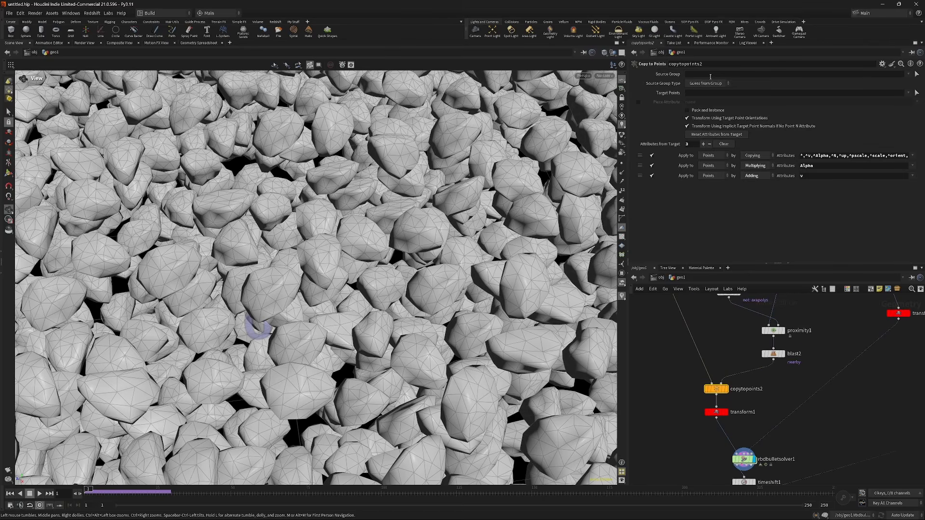
left_click(706, 111)
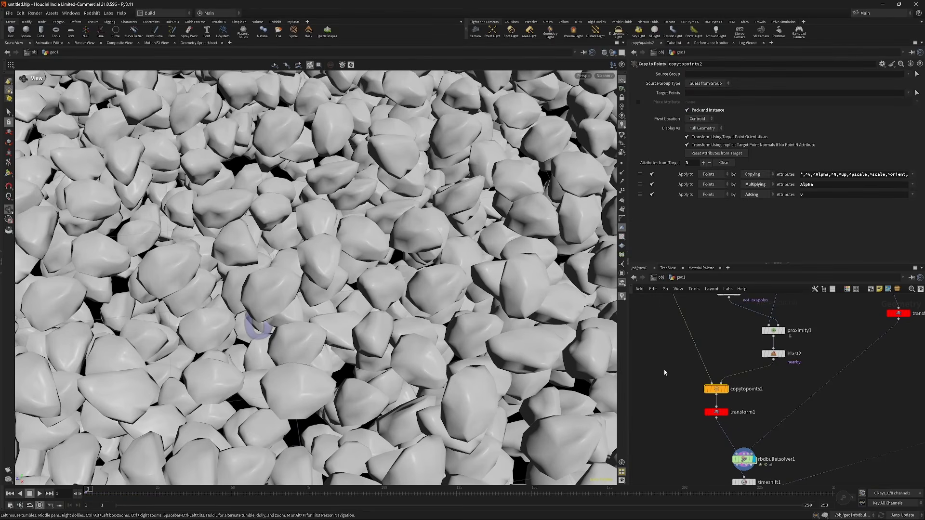
- Re-simulate the packed stones by going to frame 25, and display the blast4 result
middle_click_drag(664, 373, 655, 302)
left_click(735, 387)
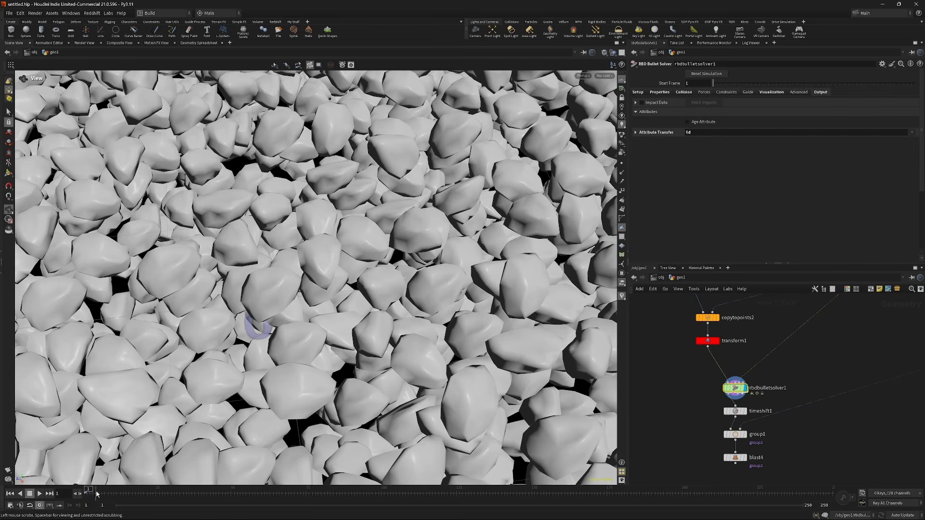
scroll(319, 409, "down", 5)
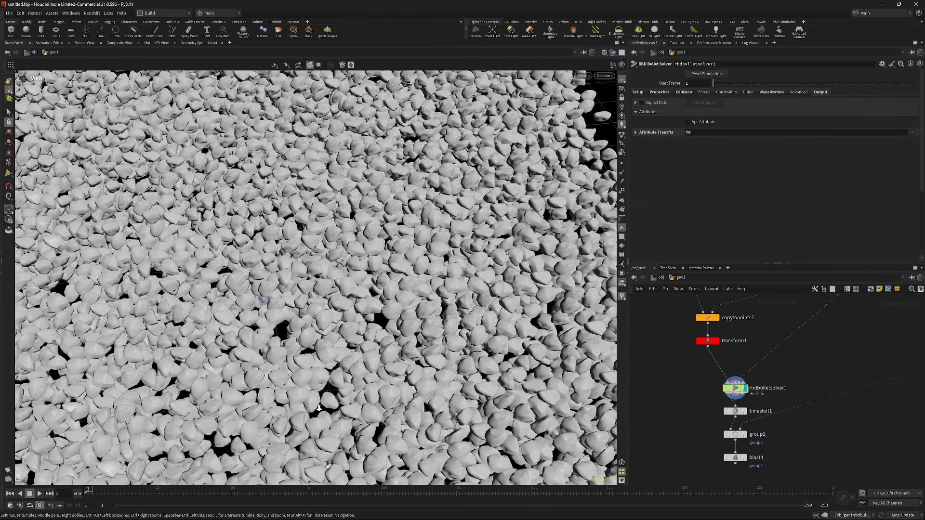
scroll(319, 408, "down", 2)
scroll(705, 410, "up", 2)
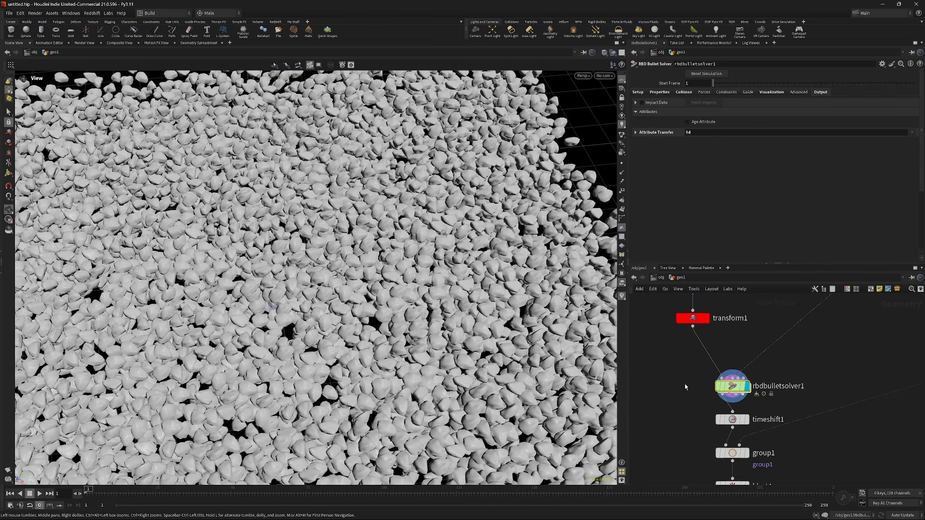
middle_click_drag(692, 376, 709, 388)
scroll(694, 333, "down", 2)
scroll(708, 387, "up", 1)
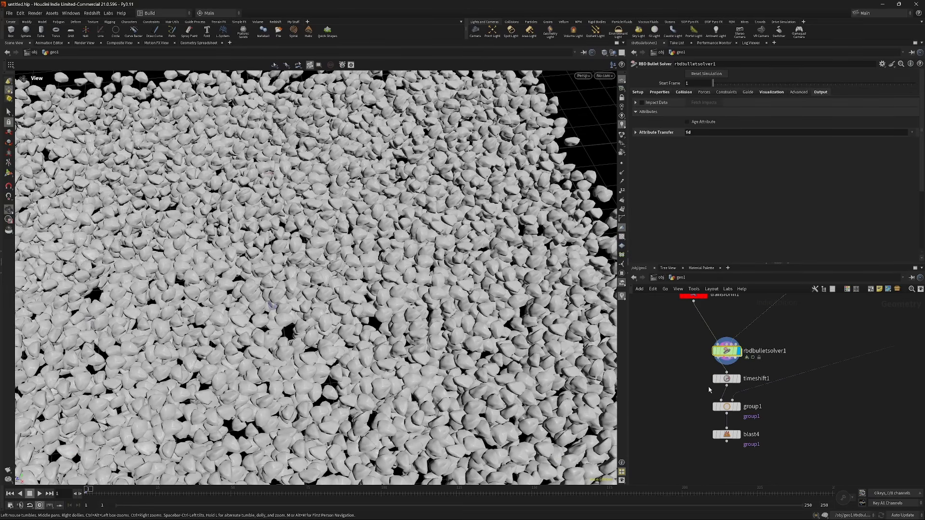
left_click(156, 492)
left_click(738, 435)
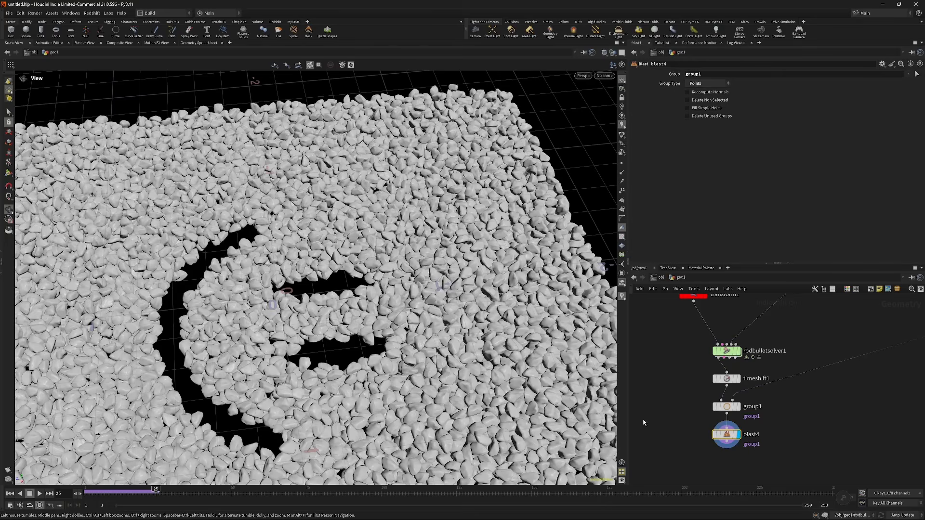
- Examine the smiley-shaped gaps in the stones from several distances and angles
scroll(275, 298, "up", 10)
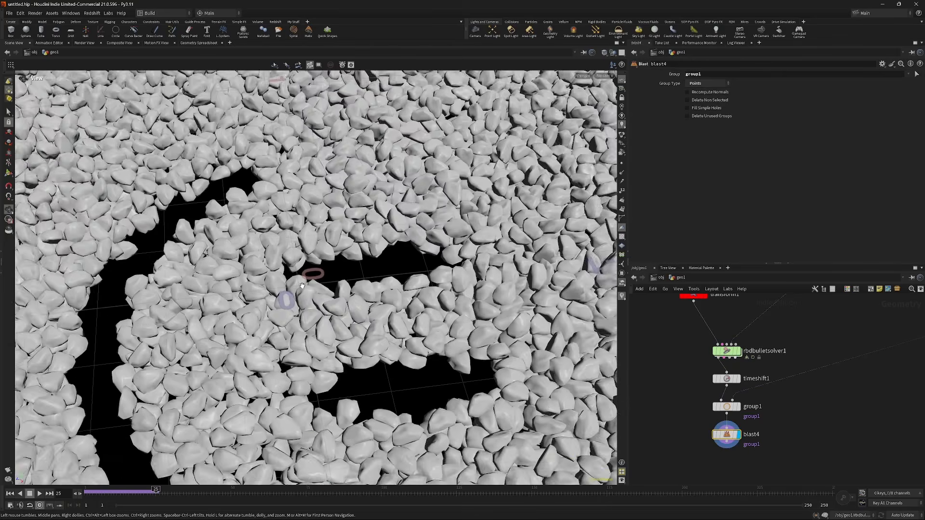
scroll(299, 235, "down", 6)
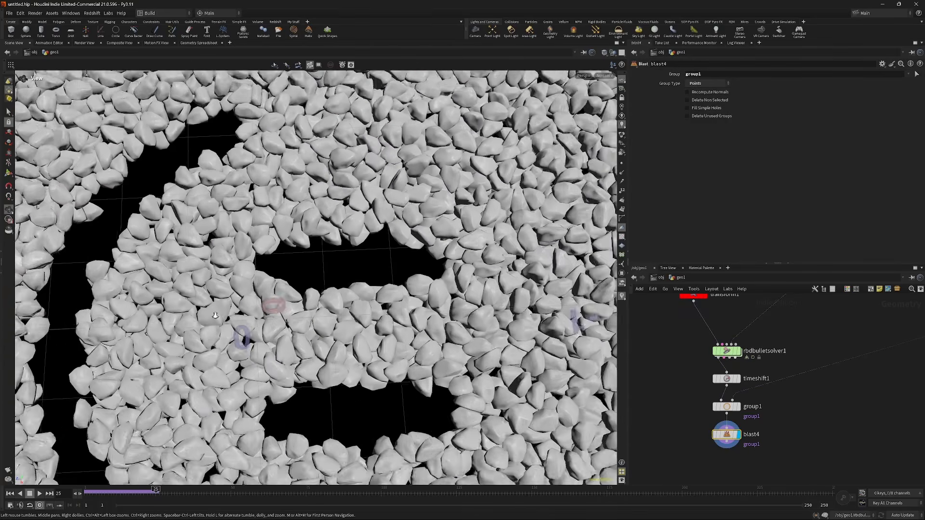
middle_click_drag(188, 246, 257, 260)
left_click_drag(330, 363, 357, 320)
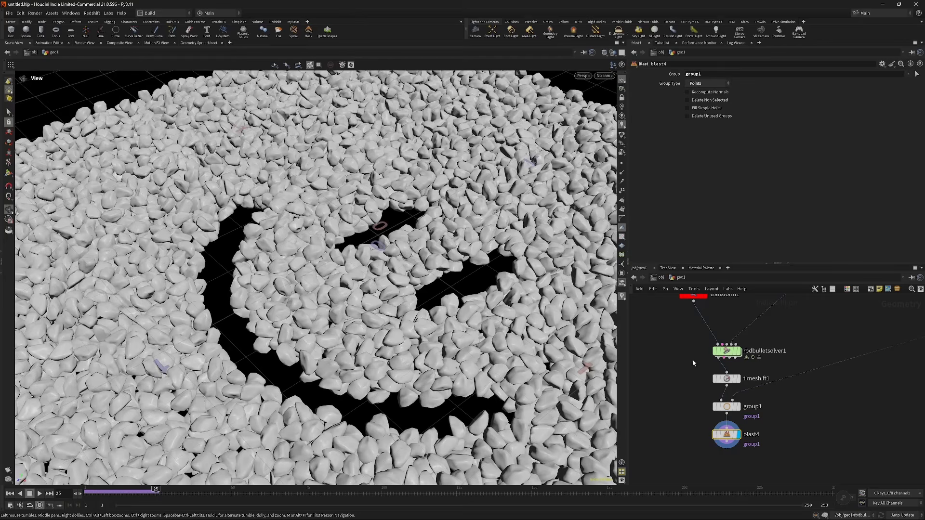
left_click(726, 351)
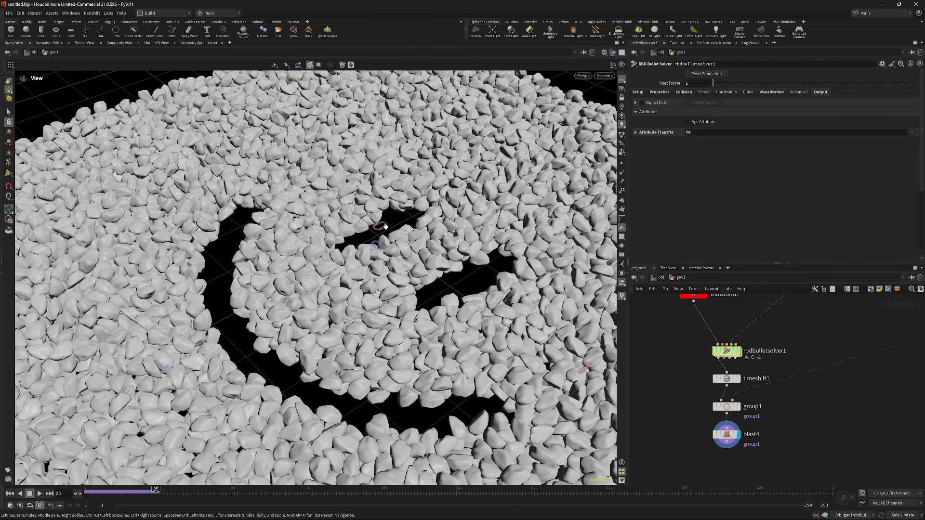
scroll(477, 260, "down", 3)
scroll(531, 282, "down", 1)
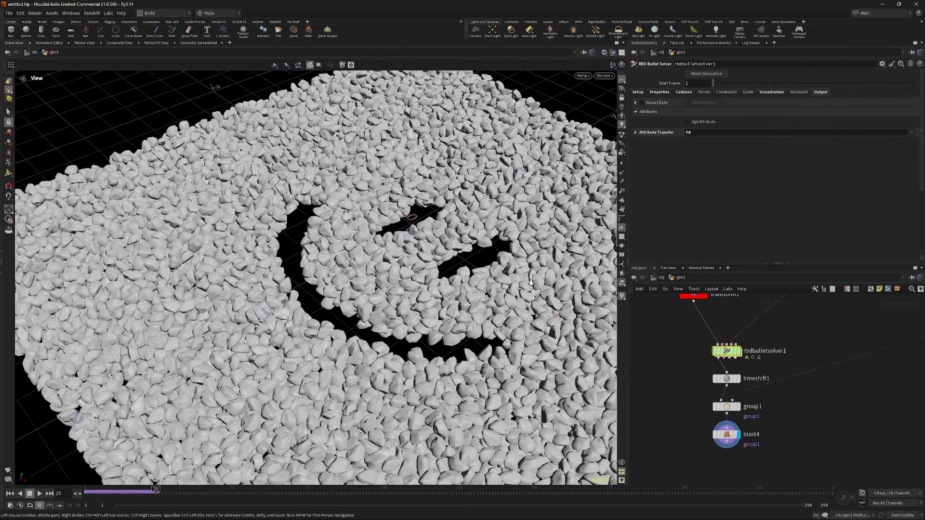
right_click_drag(531, 282, 569, 301)
right_click_drag(366, 284, 404, 304)
left_click_drag(404, 304, 610, 374)
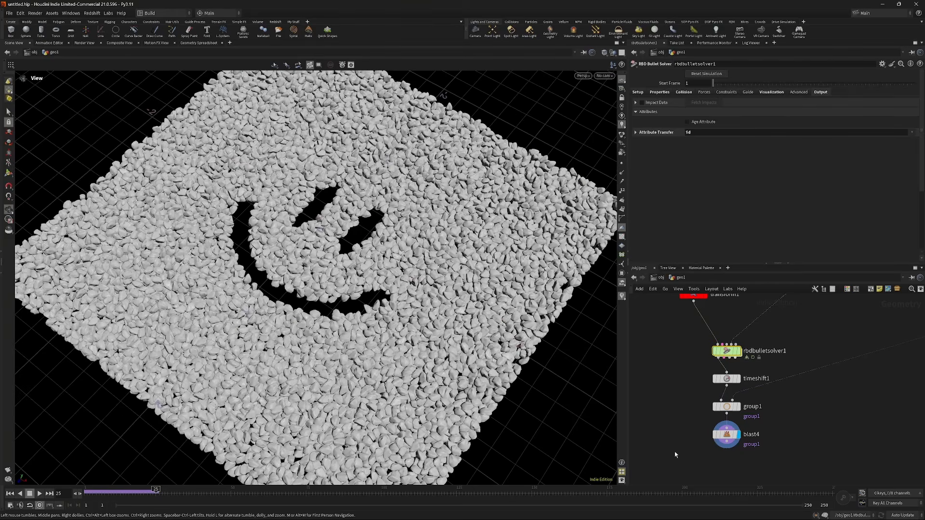
- Merge the transform2 container with the scaled-up smiley geometry in a new Merge node and display it
left_click(726, 435)
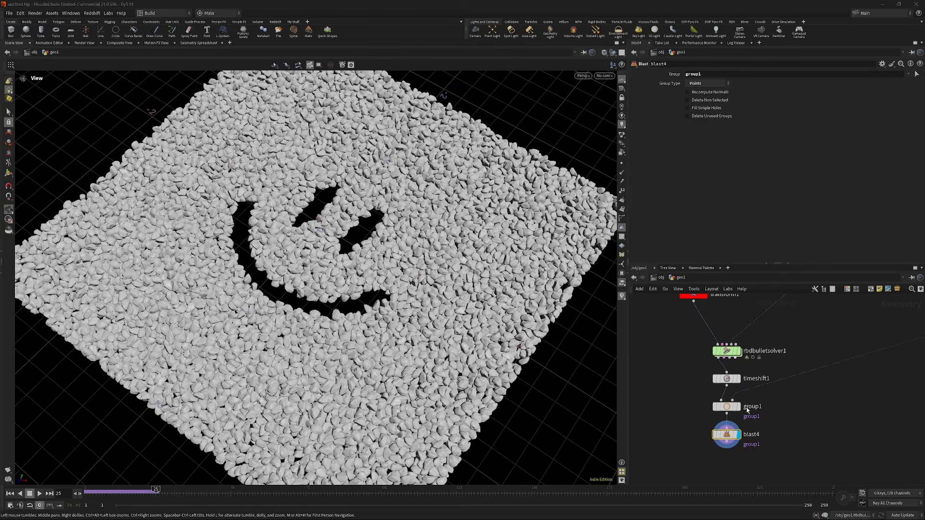
scroll(673, 435, "down", 3)
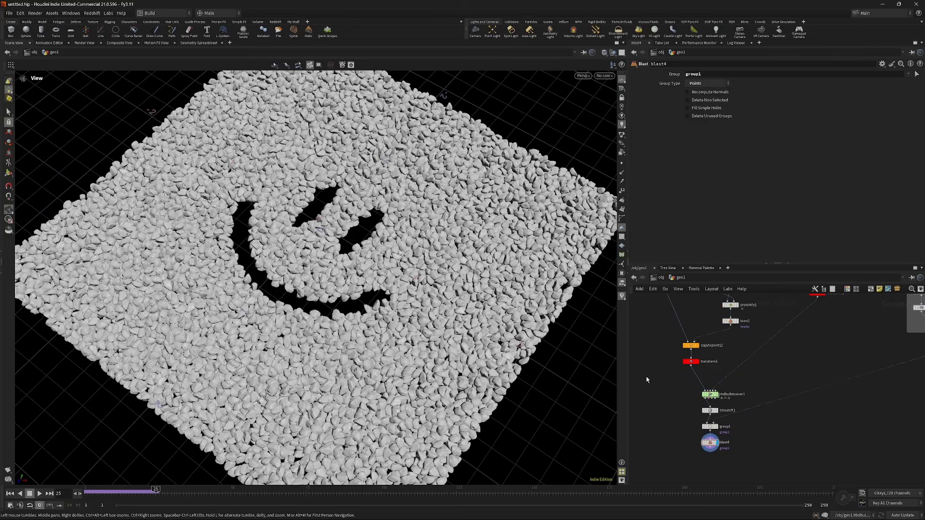
middle_click_drag(740, 345, 668, 411)
left_click(753, 359)
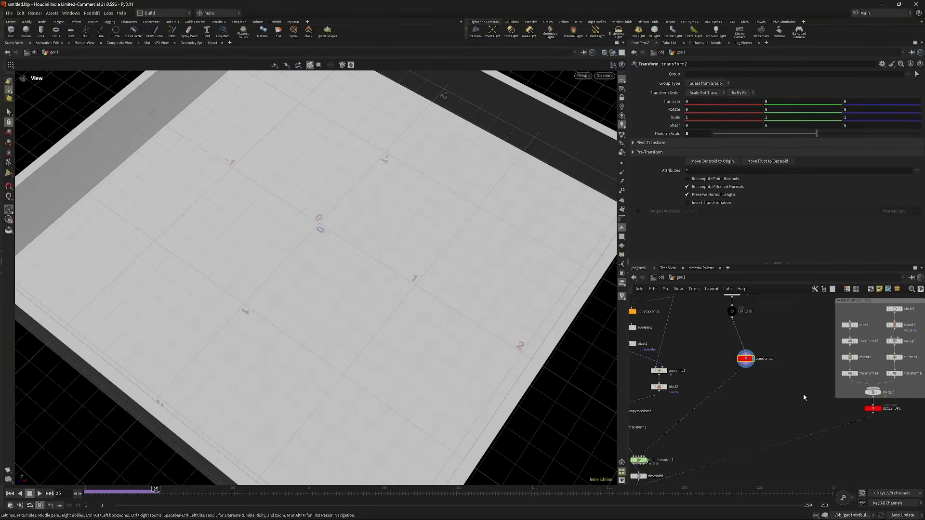
left_click_drag(832, 403, 912, 418)
key("r")
middle_click_drag(755, 375, 736, 381)
left_click(726, 364, "shift")
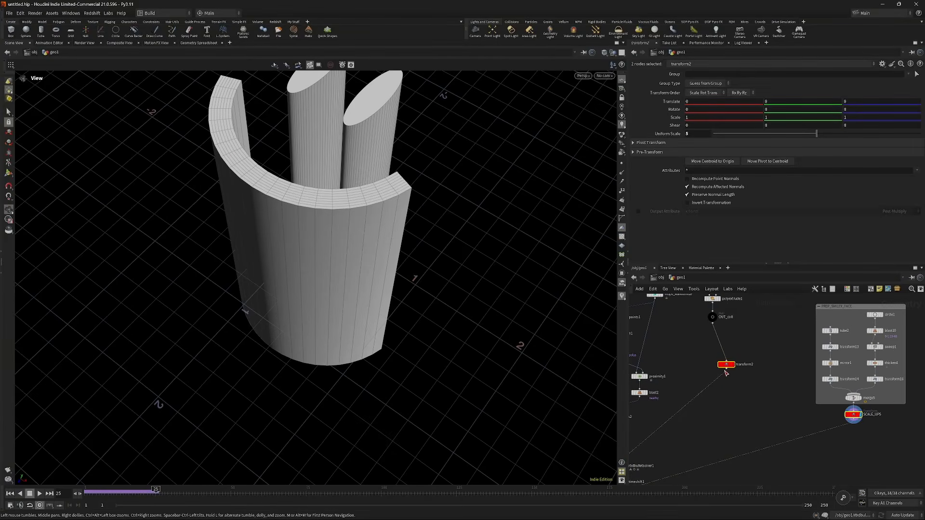
left_click_drag(727, 370, 728, 425, "alt")
left_click(736, 427)
middle_click_drag(747, 439, 779, 316)
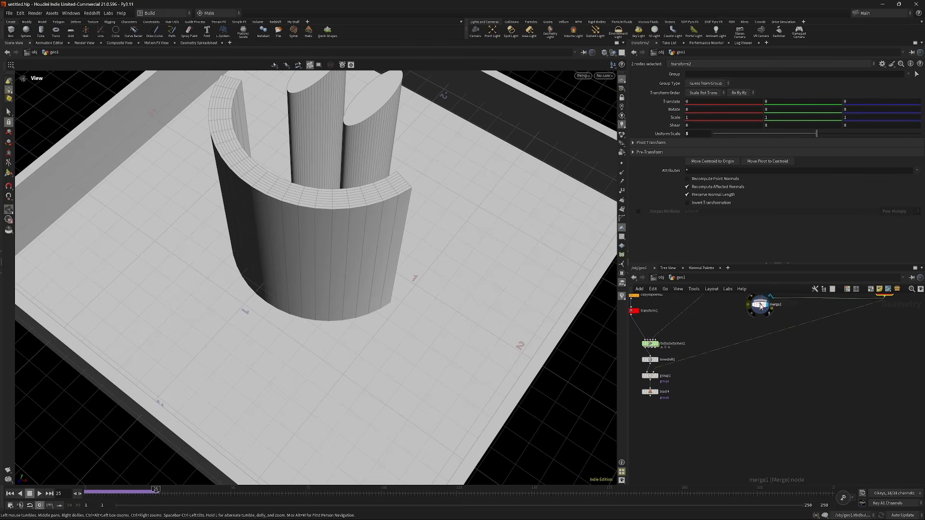
- Move the new Merge node close to the solver chain, and select the blast4 node
left_click_drag(762, 306, 727, 406)
middle_click_drag(669, 408, 756, 387)
scroll(756, 387, "up", 2)
left_click_drag(693, 357, 754, 365)
middle_click_drag(691, 333, 694, 386)
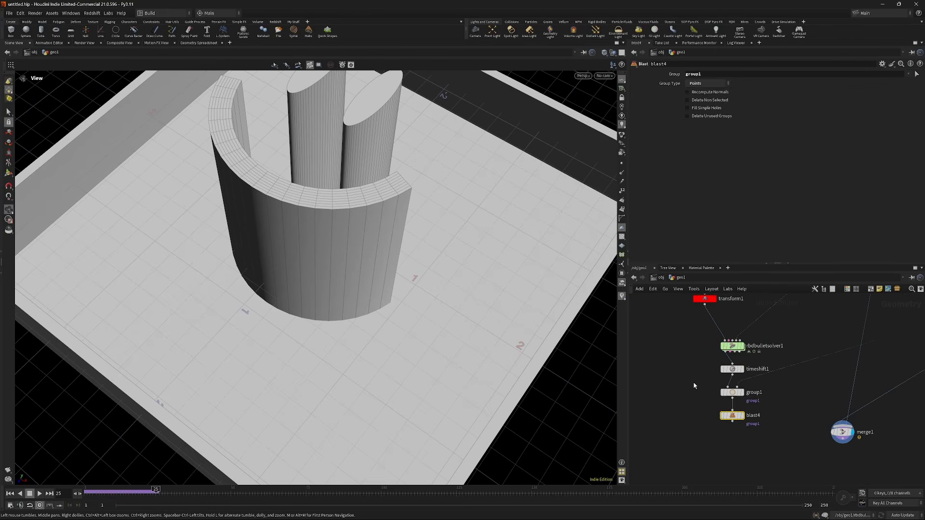
- Duplicate rbdbulletsolver1 below blast4, with blast4 as its stone input and merge1 as its collision geometry
left_click_drag(733, 346, 842, 439, "alt")
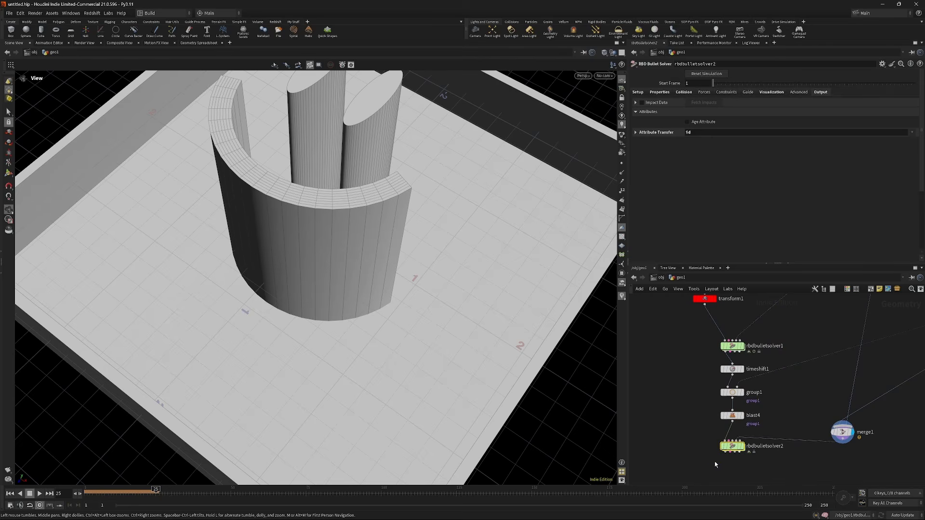
mouse_move(710, 463)
left_mouse_down()
mouse_move(738, 414)
mouse_move(712, 457)
left_mouse_up()
key("ctrl+z")
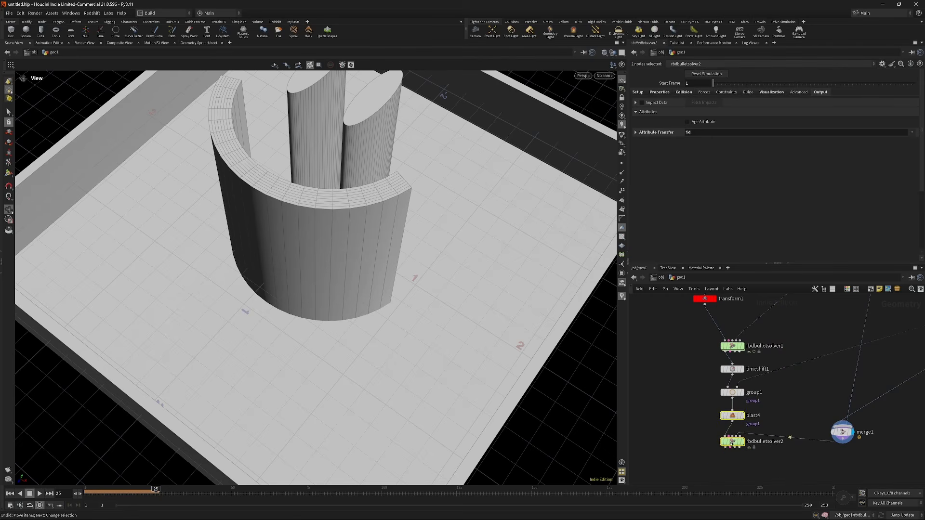
left_click(736, 440)
- Set the Global Substeps of rbdbulletsolver2 to 10
left_click(638, 92)
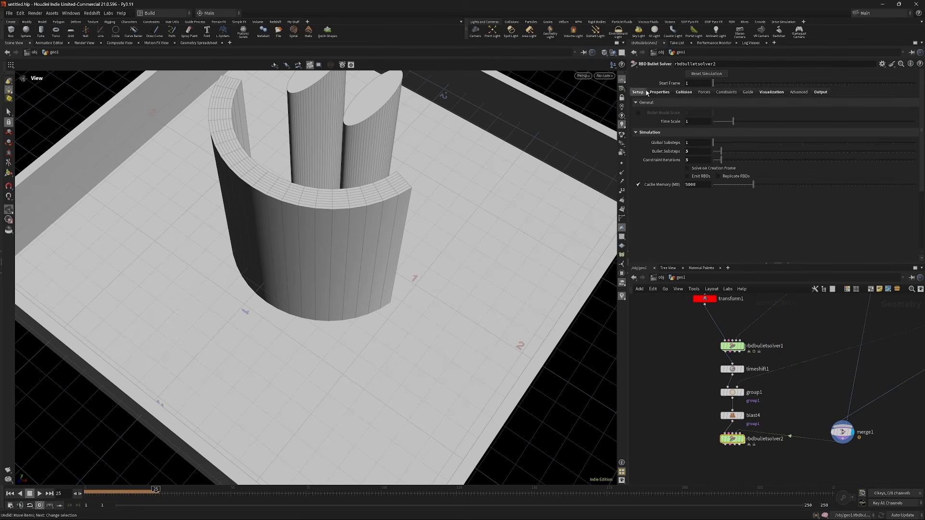
left_click(703, 142)
type("0")
key("Return")
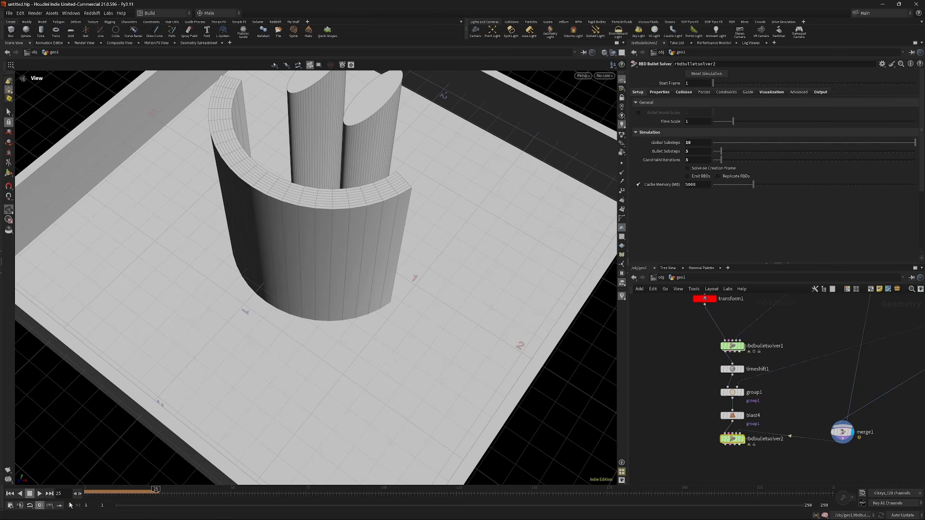
- Move merge1 higher beside the solver chain, and display rbdbulletsolver2 at the first frame
key("Up")
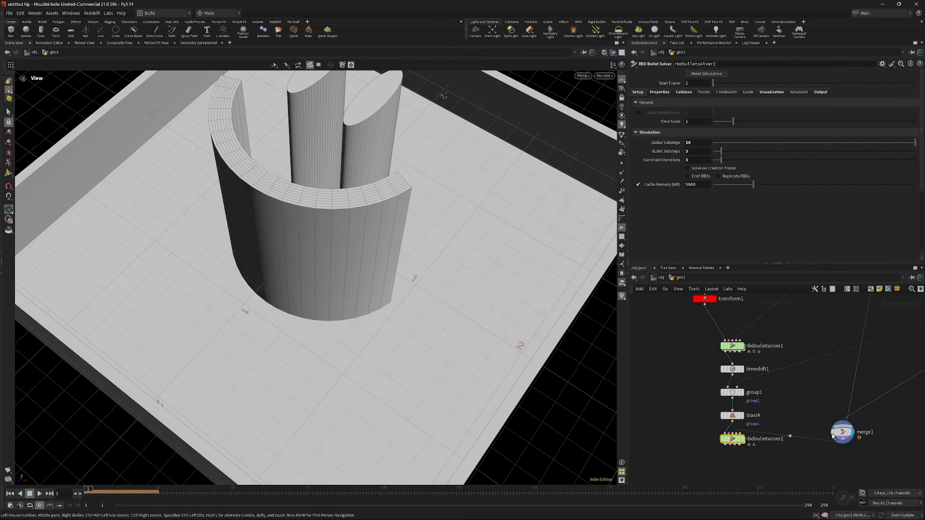
left_click_drag(843, 432, 841, 399)
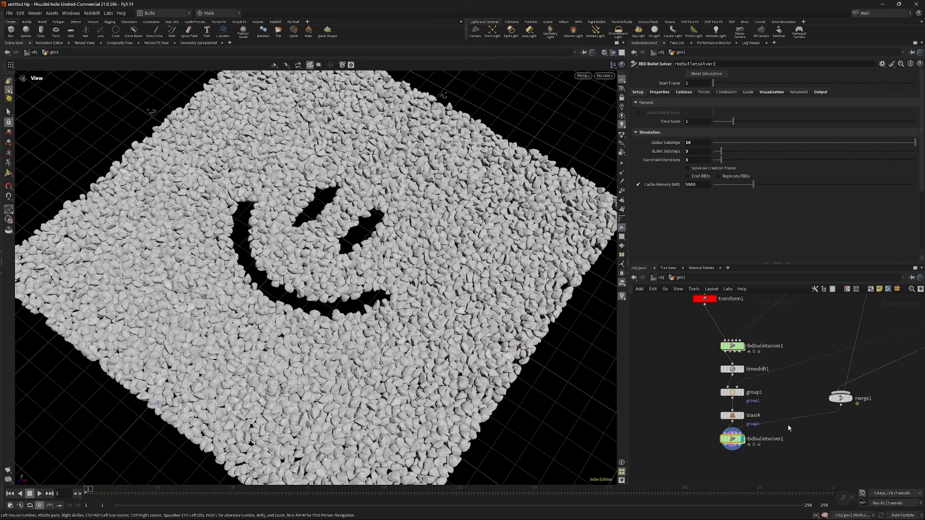
left_click_drag(688, 452, 774, 435)
- Add a POP Axis Force inside the forces network of rbdbulletsolver2 and wire it into PRESOLVE
mouse_move(733, 440)
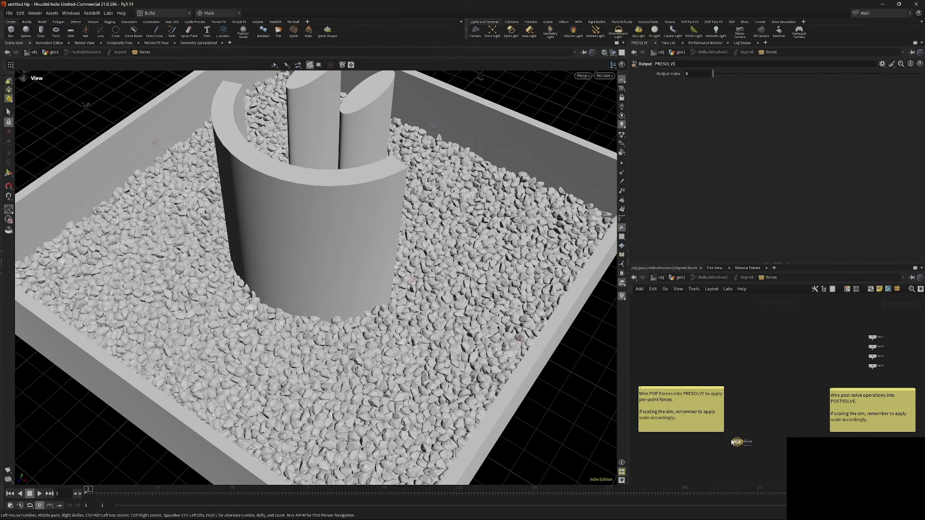
scroll(741, 391, "up", 5)
key("Tab")
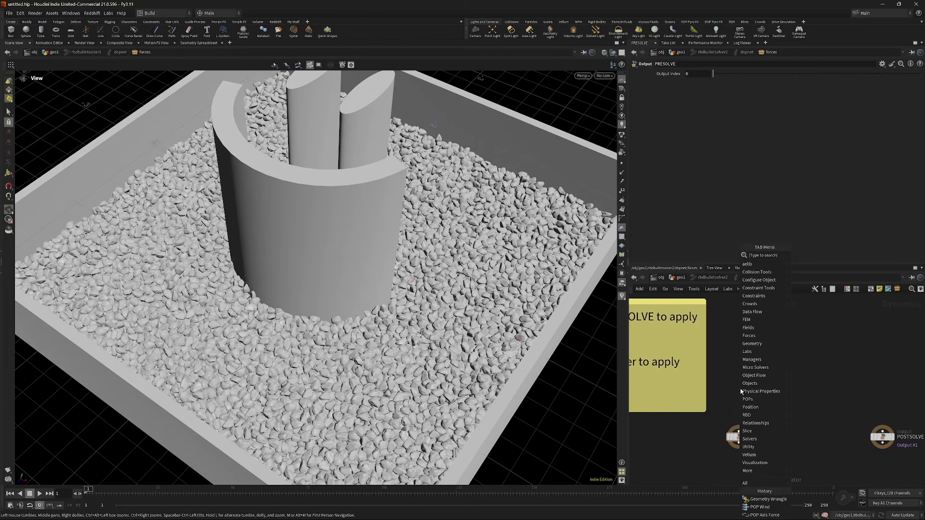
type("popax")
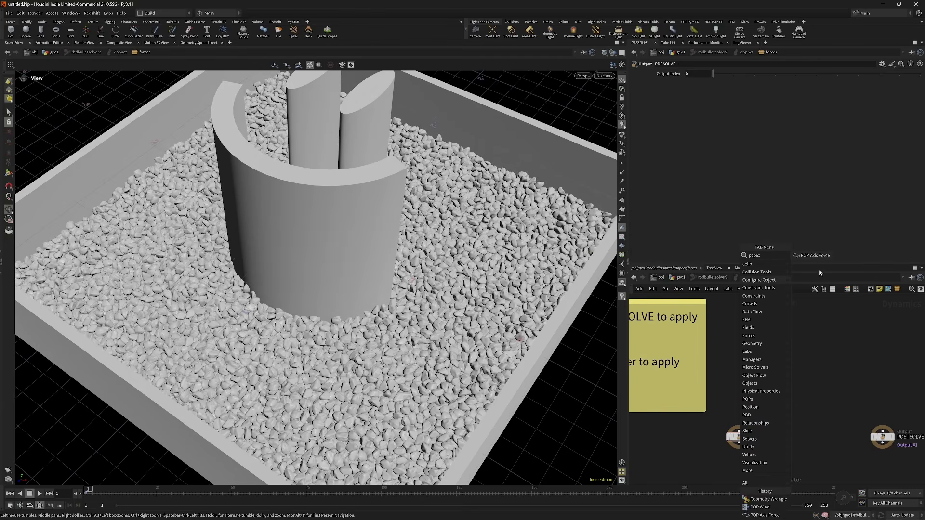
key("Return")
left_click(741, 391)
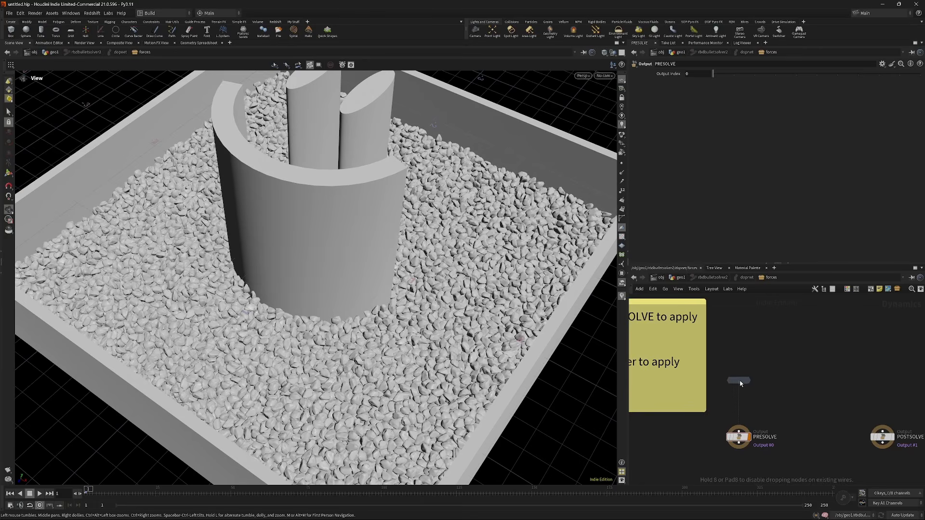
left_click_drag(740, 389, 738, 428)
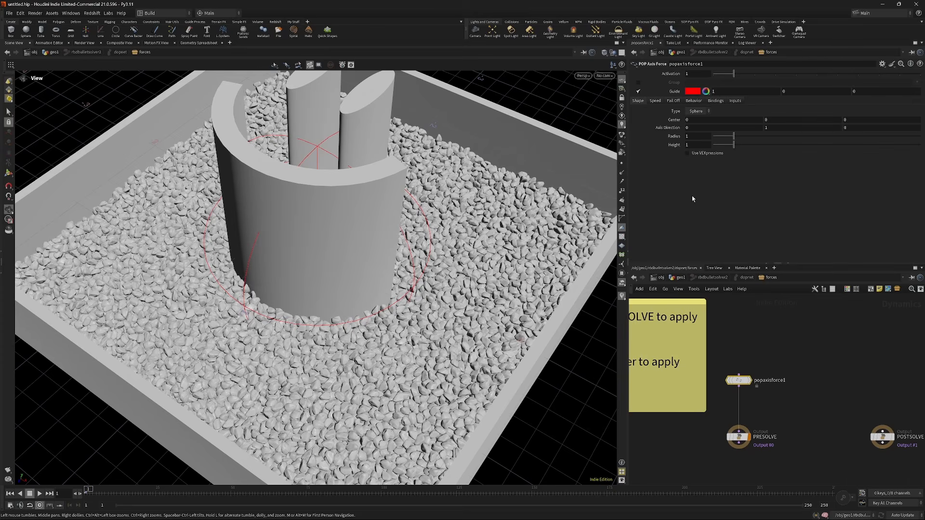
- Set the POP Axis Force's Radius to 10, Orbit Speed to 5 and Suction Speed to 2
left_click(698, 136)
type("0")
key("Return")
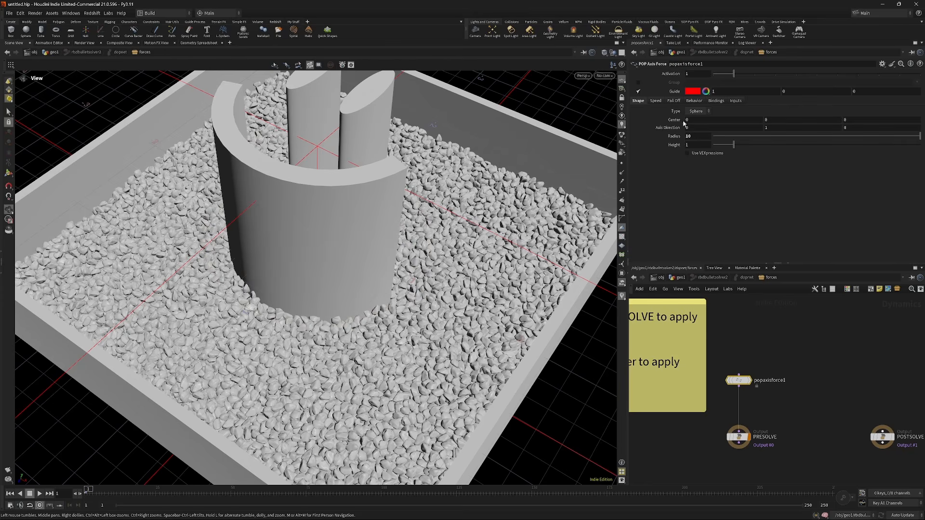
left_click(659, 101)
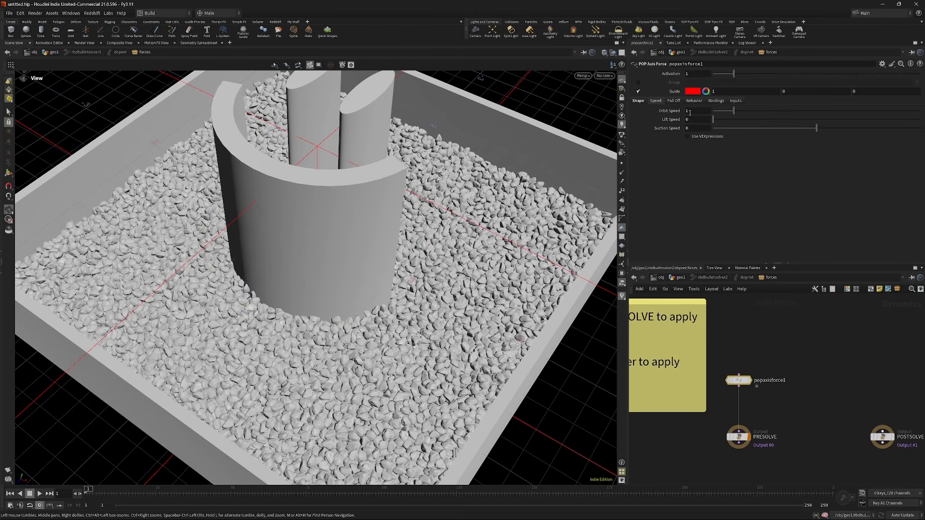
left_click(690, 113)
type("5")
key("Return")
left_click_drag(409, 312, 370, 305)
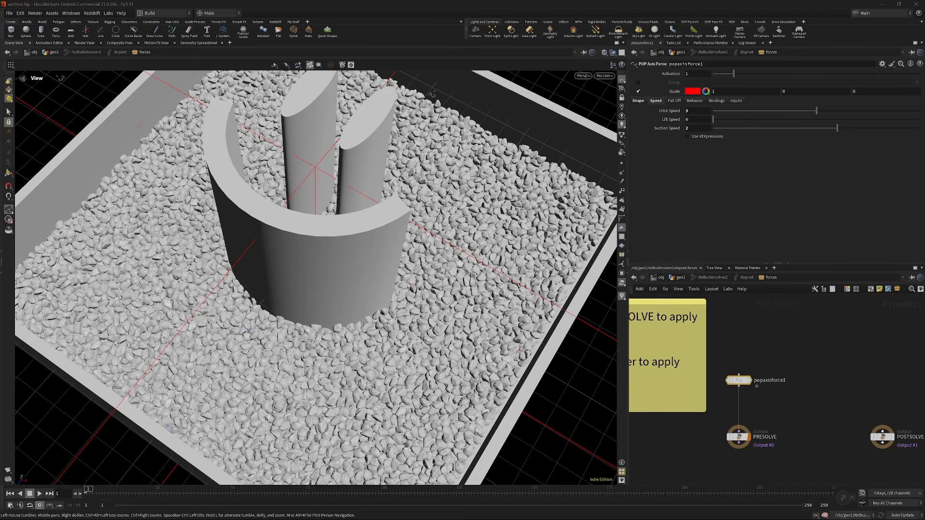
- Insert a POP Wind node between popaxisforce1 and PRESOLVE
key("Tab")
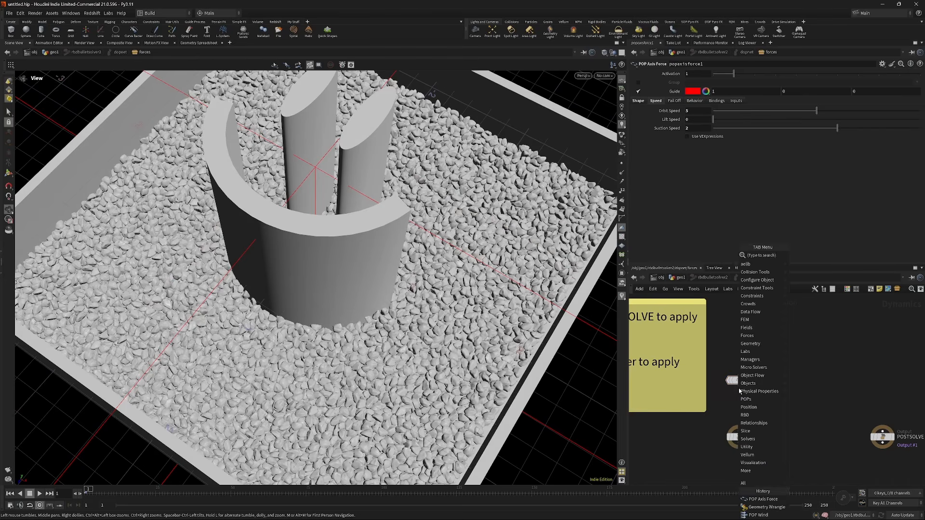
type("pop wind")
key("Return")
left_click(739, 404)
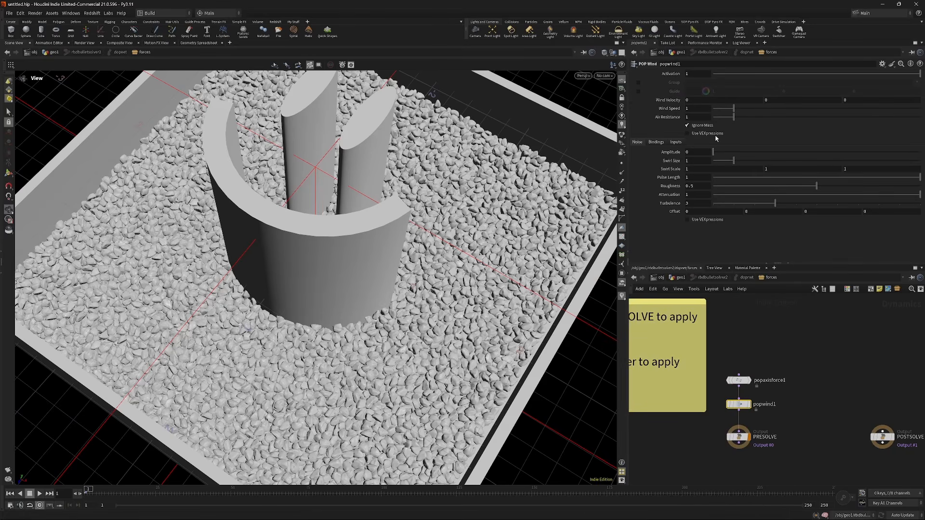
- Set the POP Wind noise to Amplitude 2.5, Swirl Scale 0.5 on all axes, Pulse Length about 0.081 and Roughness about 0.86
left_click(696, 152)
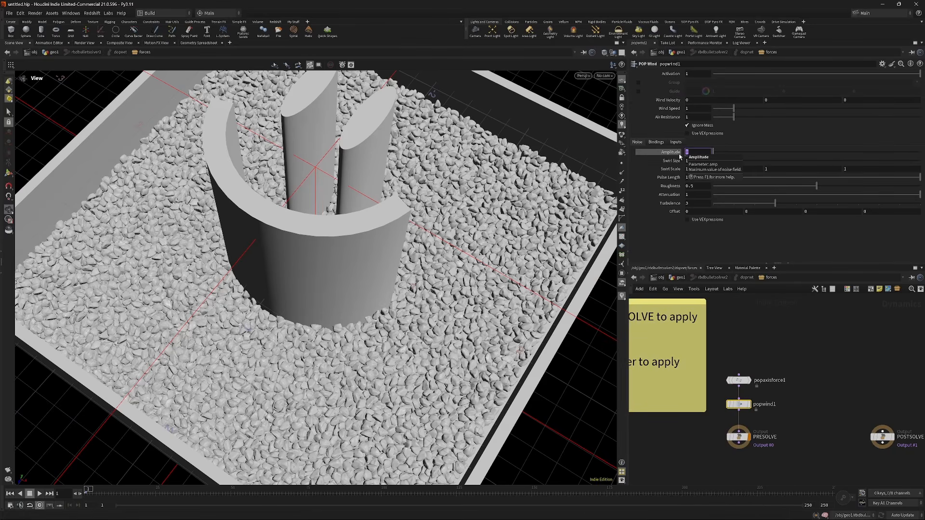
type("2.5")
key("Return")
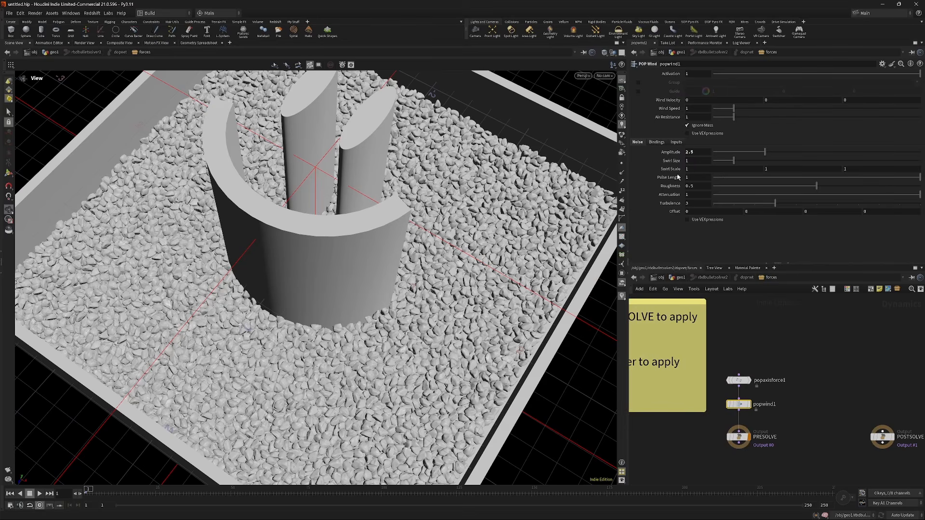
middle_click_drag(673, 169, 652, 169)
left_click_drag(729, 178, 731, 182)
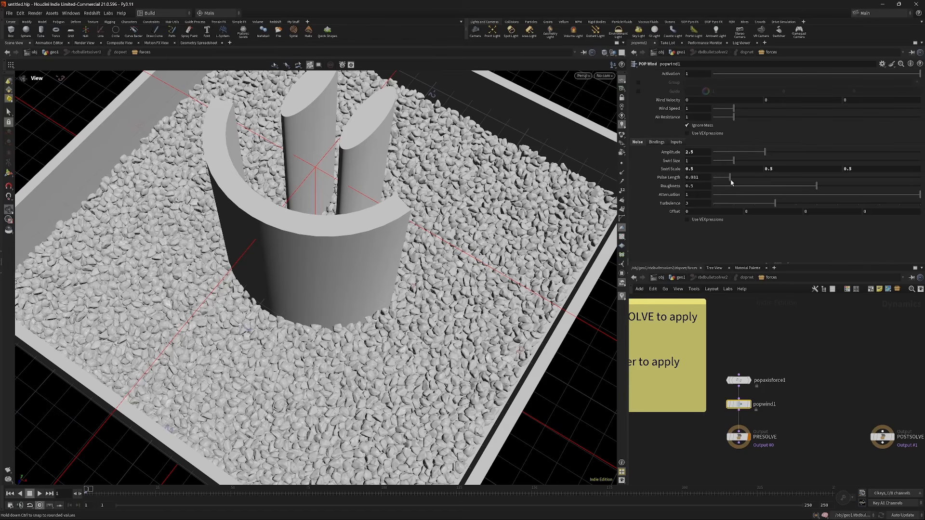
left_click_drag(854, 190, 889, 191)
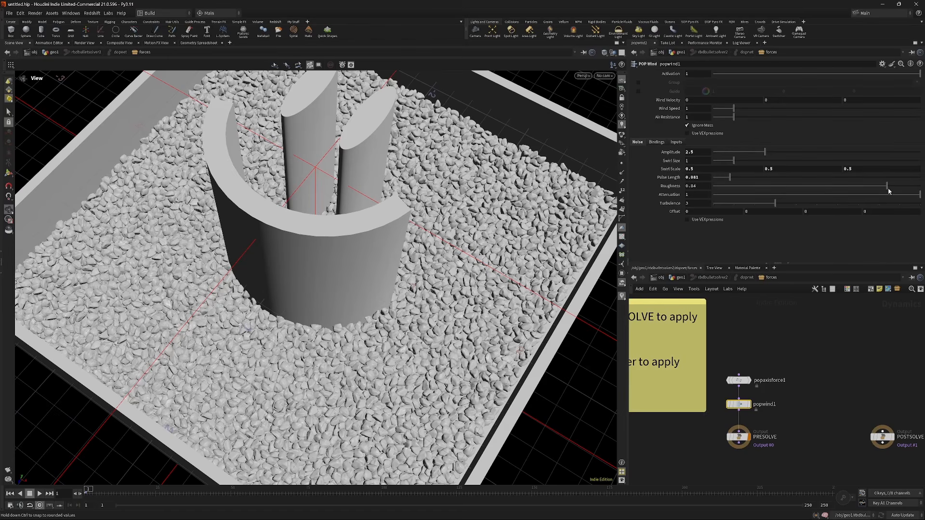
- Return to the geo1 network and simulate rbdbulletsolver2 from the first frame to about frame 9
left_click(823, 364)
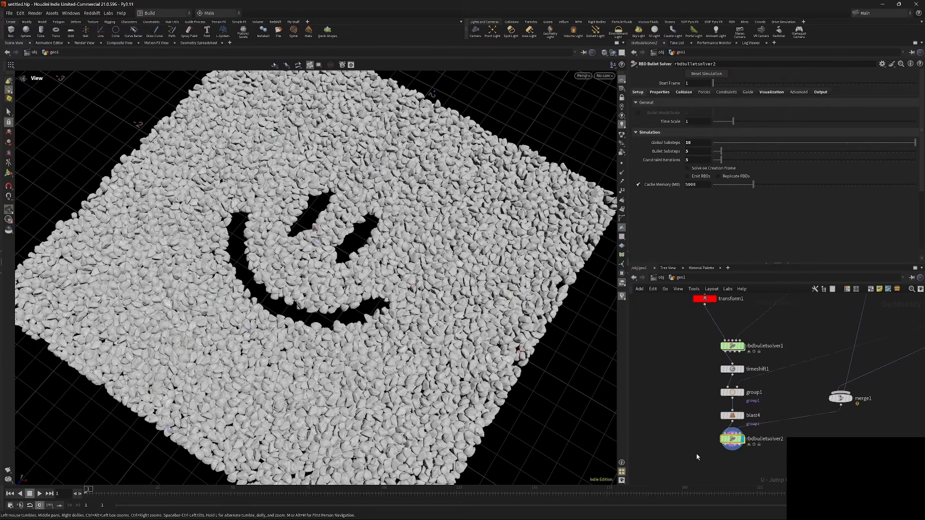
left_click_drag(310, 273, 337, 263)
key("Up")
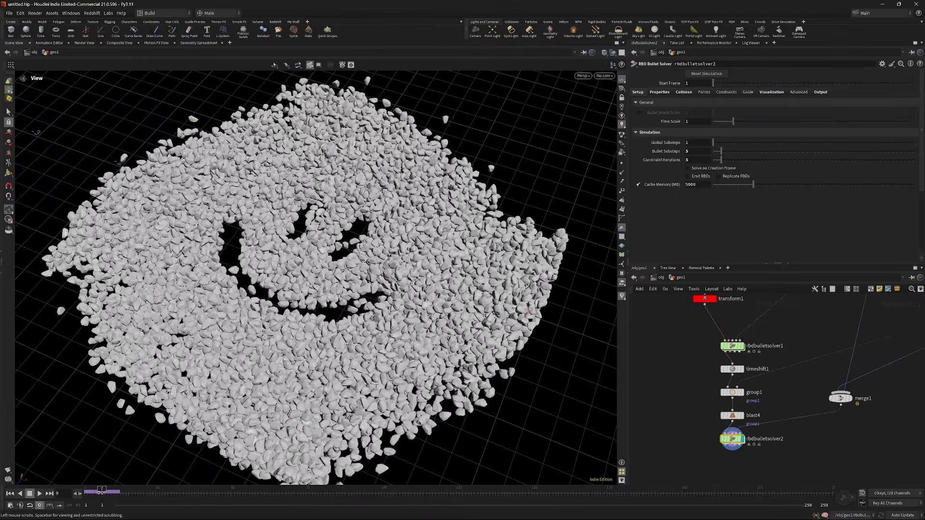
left_click_drag(86, 492, 110, 493)
- Examine how the stones move and lift around the smiley gaps, from the side and from above, at frames 9 to 10
left_click_drag(329, 396, 231, 375)
mouse_move(109, 492)
left_mouse_down()
mouse_move(94, 496)
mouse_move(108, 492)
left_mouse_up()
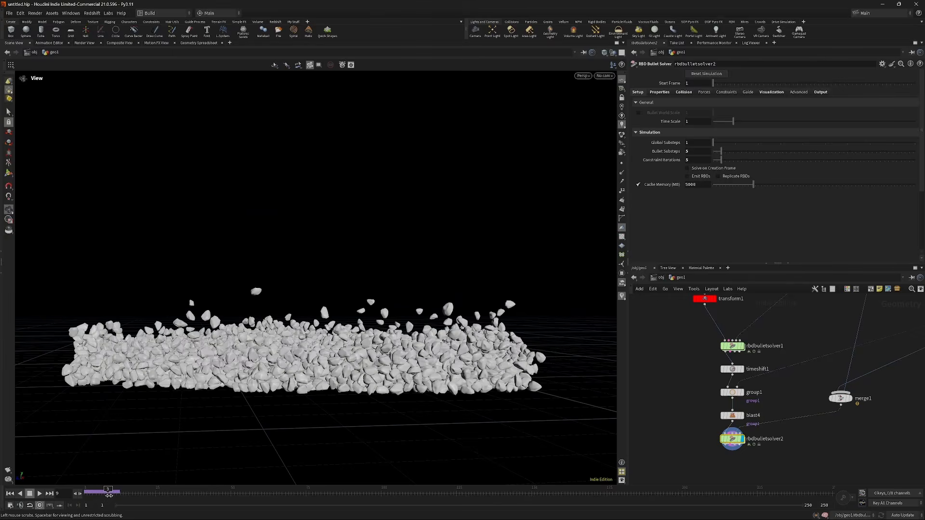
left_click_drag(275, 318, 340, 370)
middle_click_drag(284, 251, 384, 333)
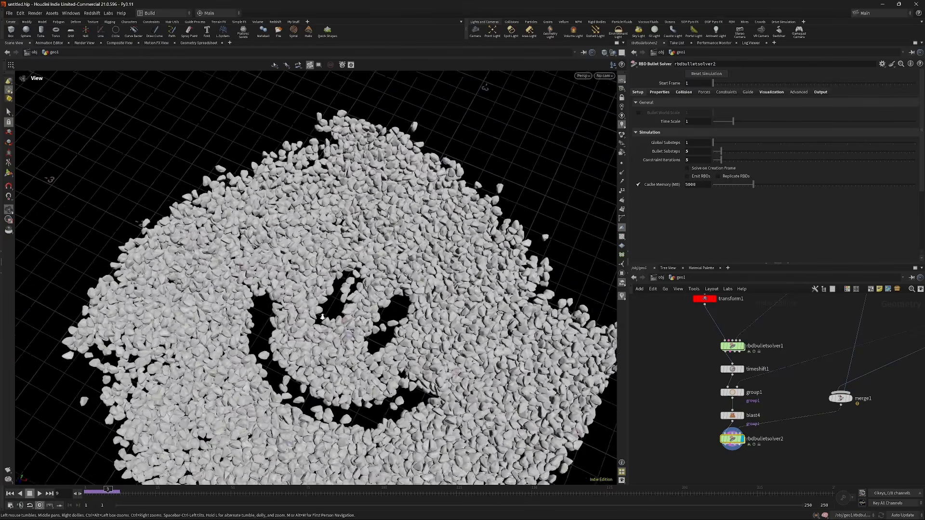
scroll(386, 326, "up", 3)
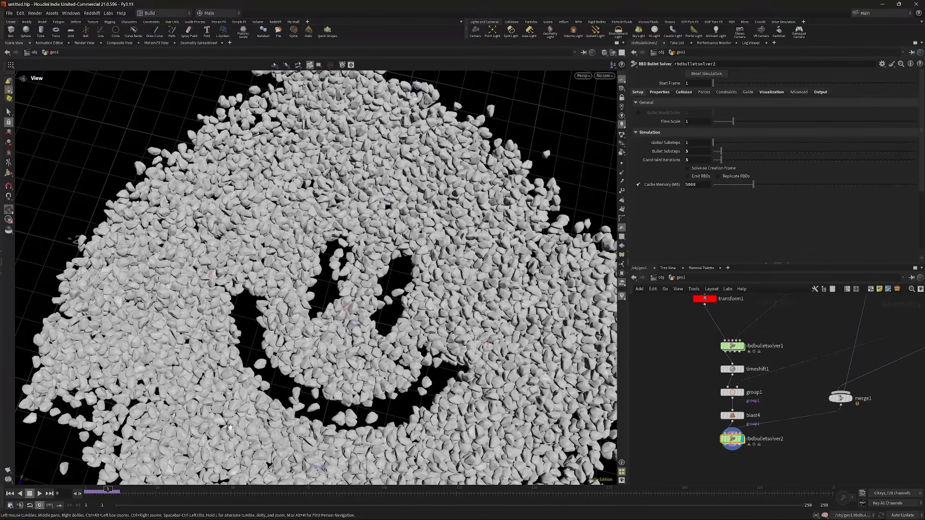
left_click_drag(108, 491, 110, 490)
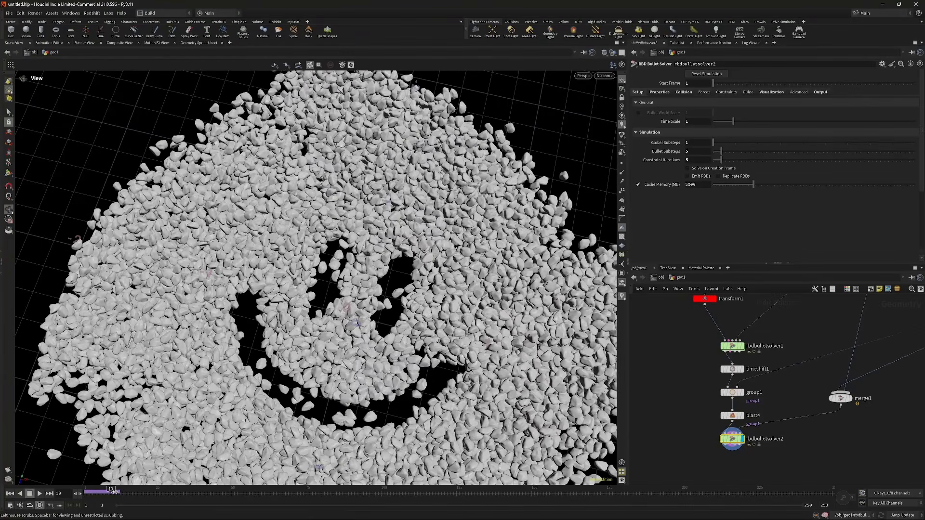
left_click_drag(247, 407, 181, 354)
- Go back to the first frame and insert a Geometry Wrangle between popwind1 and PRESOLVE in the solver's forces network
left_click_drag(111, 490, 88, 487)
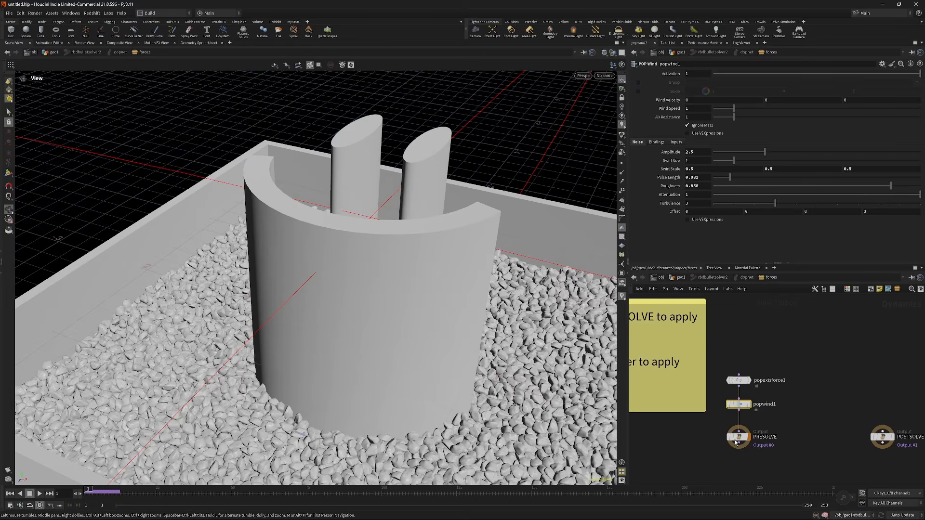
key("Tab")
type("geow")
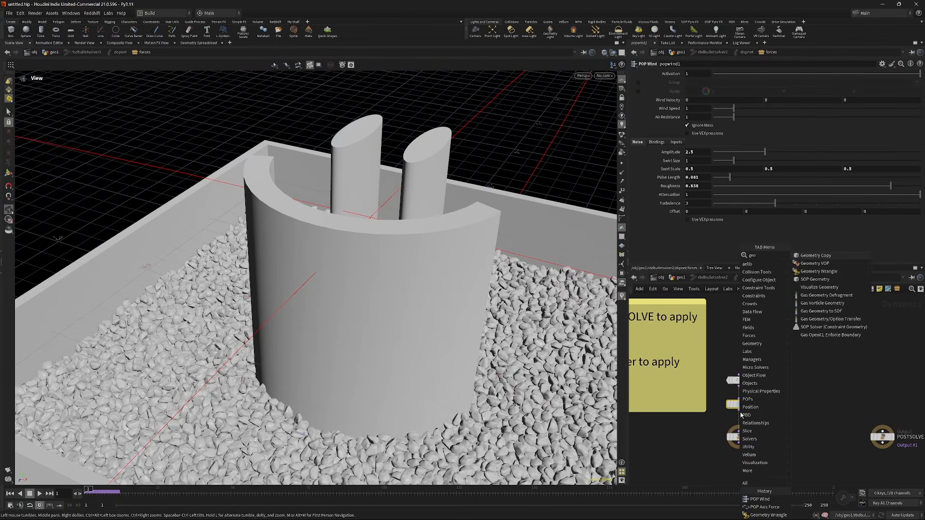
key("Return")
left_click(741, 415)
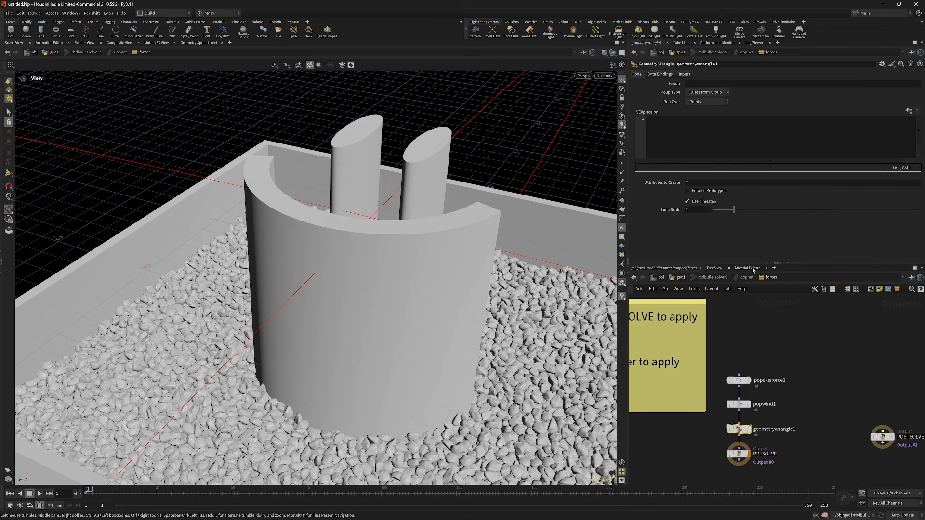
- Enter a VEXpression starting with v@tar in the Geometry Wrangle, and return to the geo1 network
left_click(756, 148)
type("v@tar")
key("u")
key("u")
key("u")
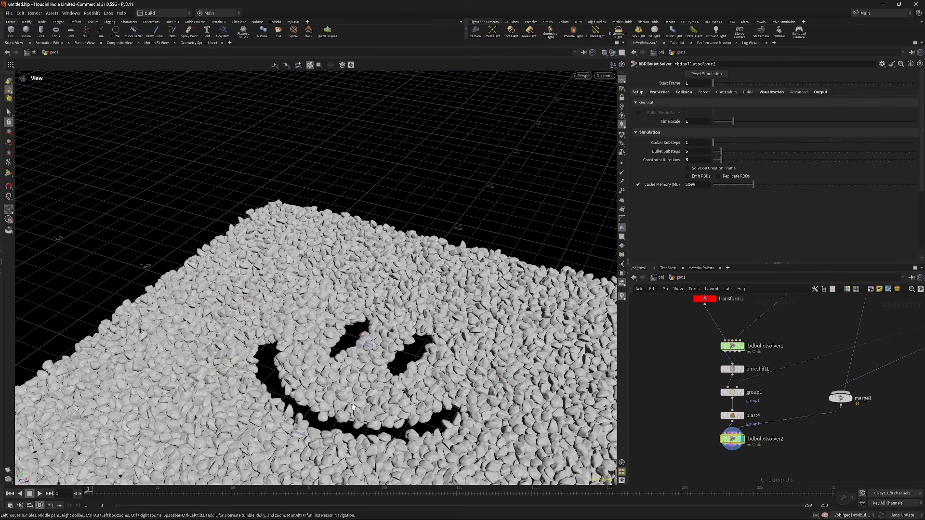
- Play the updated simulation to frame 9 and check from the side how high the stones rise
scroll(353, 408, "up", 2)
left_click(40, 493)
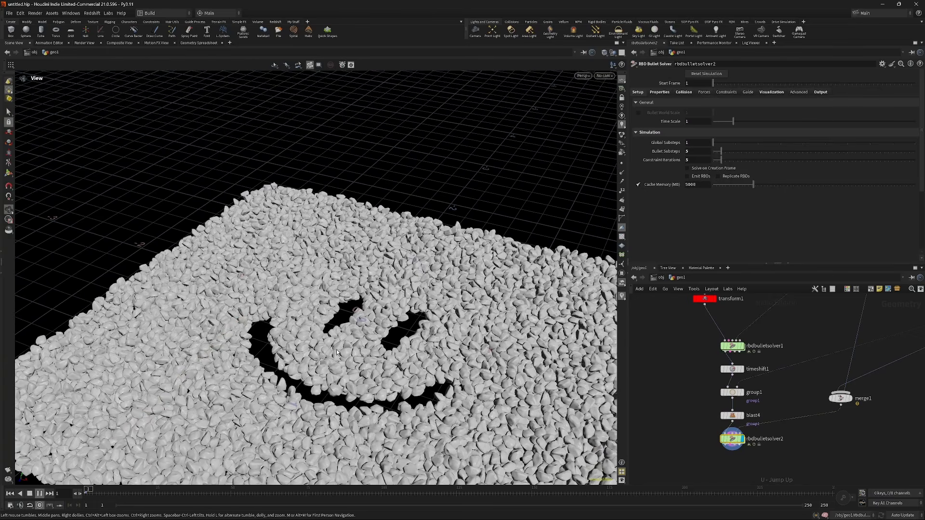
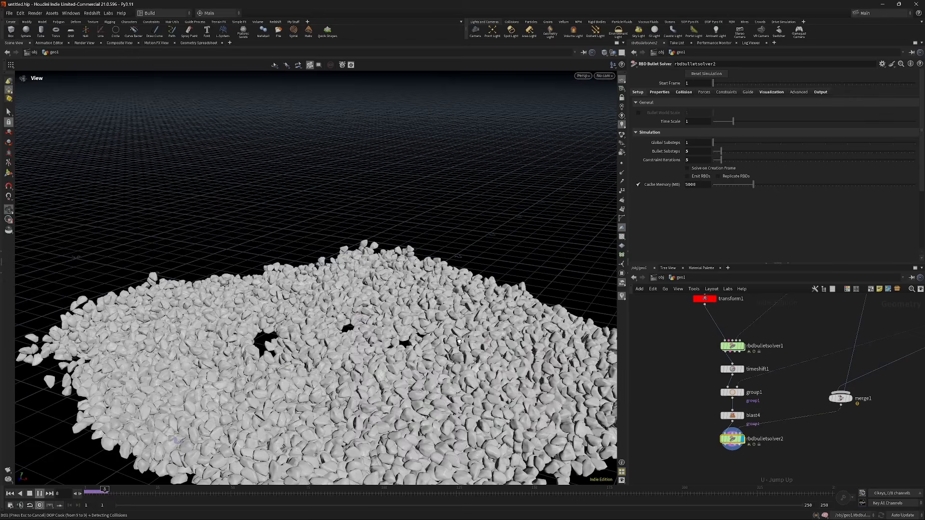
left_click_drag(439, 329, 331, 306)
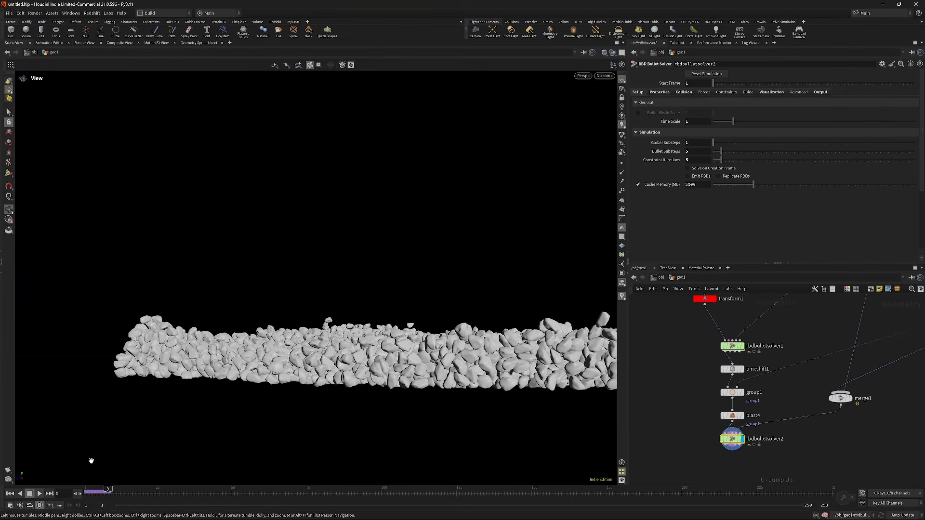
mouse_move(96, 492)
left_mouse_down()
mouse_move(79, 492)
mouse_move(106, 491)
left_mouse_up()
- Return to the first frame and examine the smiley gaps in the stones from above
left_click_drag(333, 354, 434, 441)
left_click_drag(96, 492, 84, 492)
scroll(270, 239, "down", 5)
left_click_drag(270, 239, 284, 231)
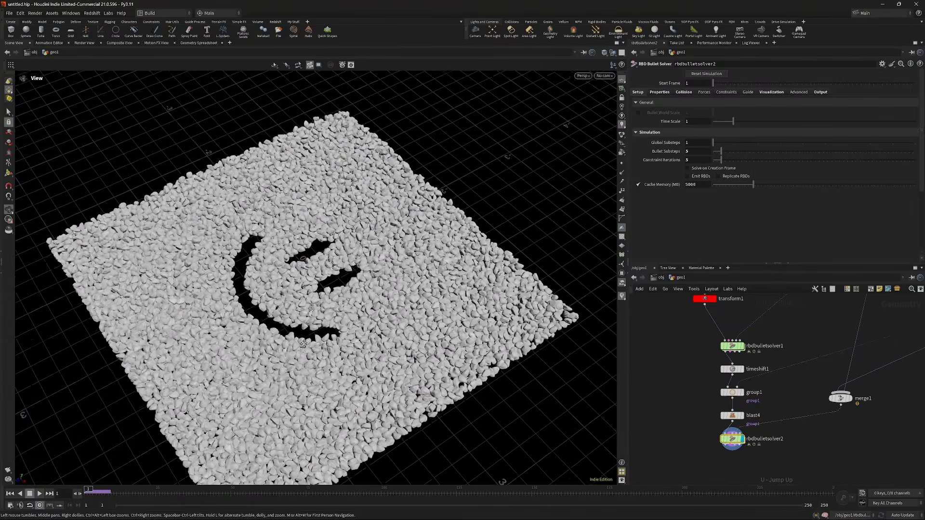
scroll(270, 270, "up", 4)
left_click_drag(270, 275, 357, 308)
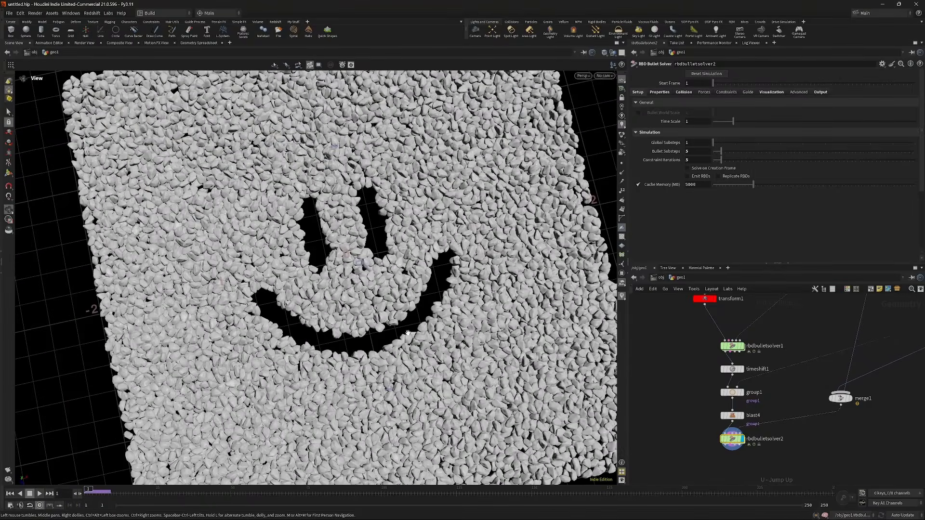
- Set rbdbulletsolver2's Global Substeps to 10 and add a File Cache after it, caching the simulation up to frame 25
left_click(703, 143)
type("0")
key("Return")
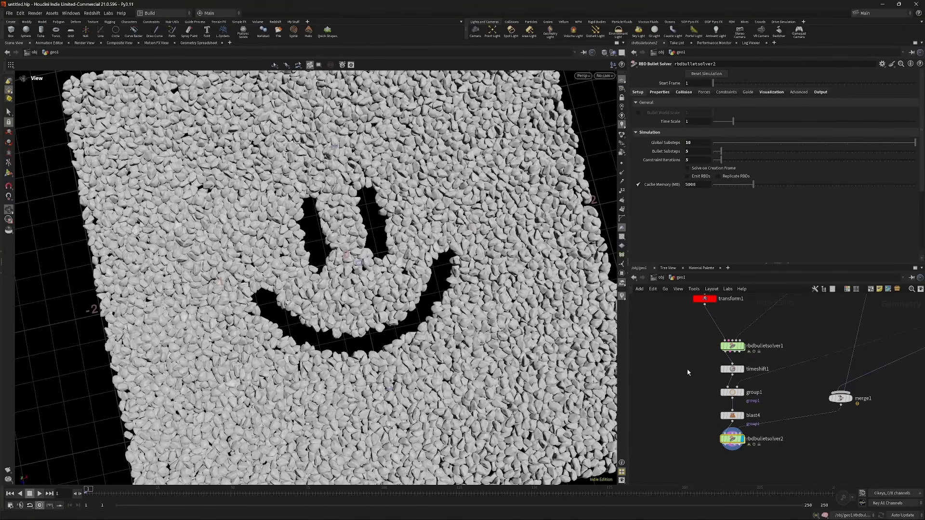
middle_click_drag(775, 457, 775, 435)
key("Tab")
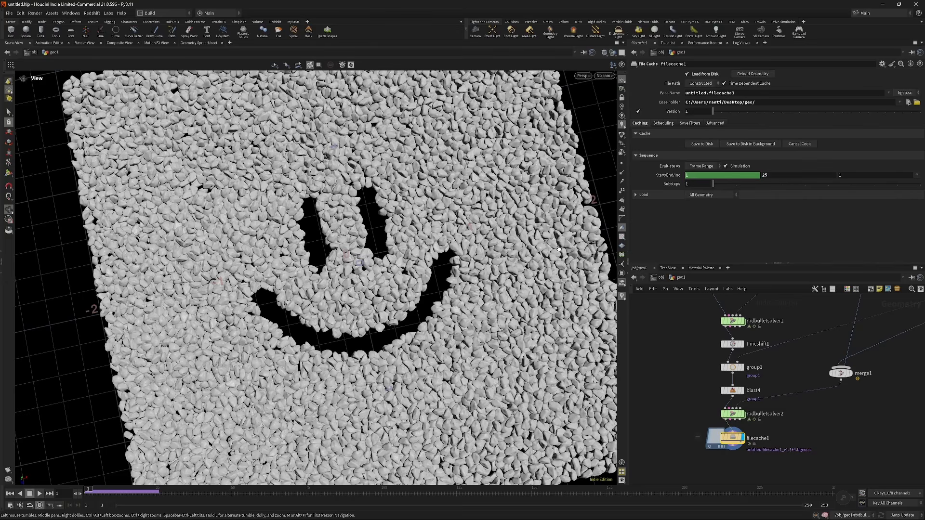
- Set the timeline's end frame to 25
double_click(830, 506)
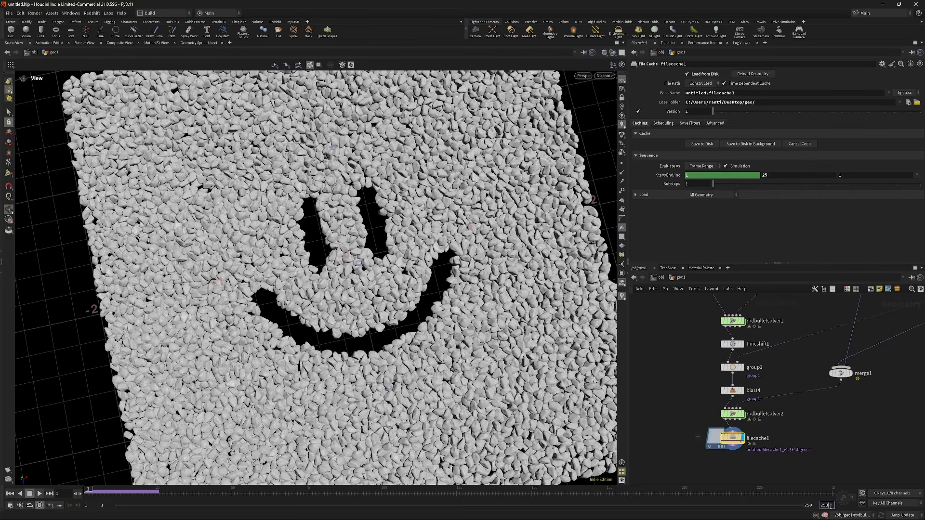
type("25")
key("Return")
- Play the cached simulation and check the stones around the smiley gap from several angles
left_click_drag(436, 378, 473, 328)
key("Up")
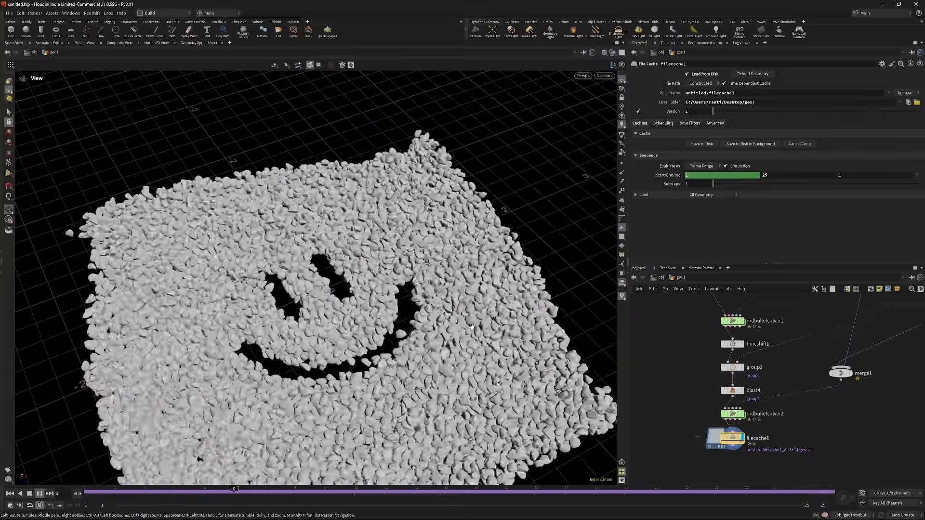
left_click_drag(414, 307, 289, 291)
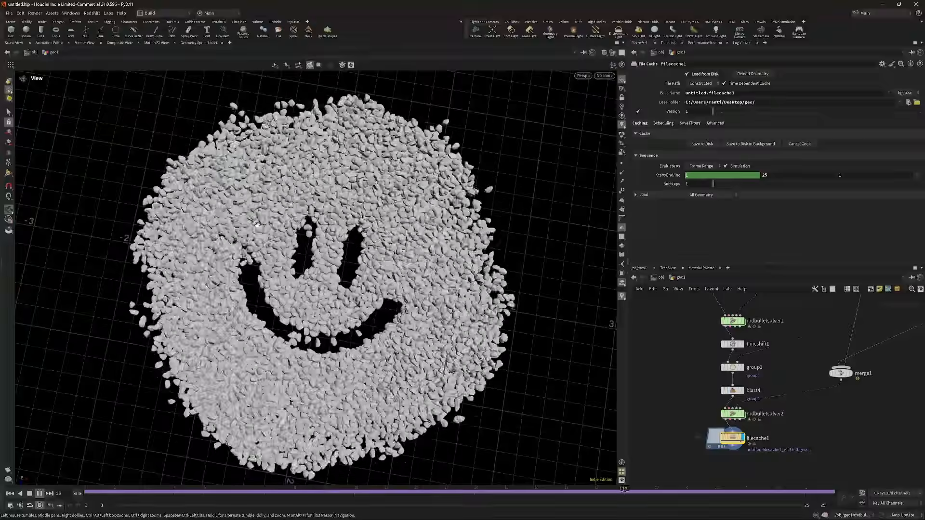
left_click_drag(327, 192, 363, 195)
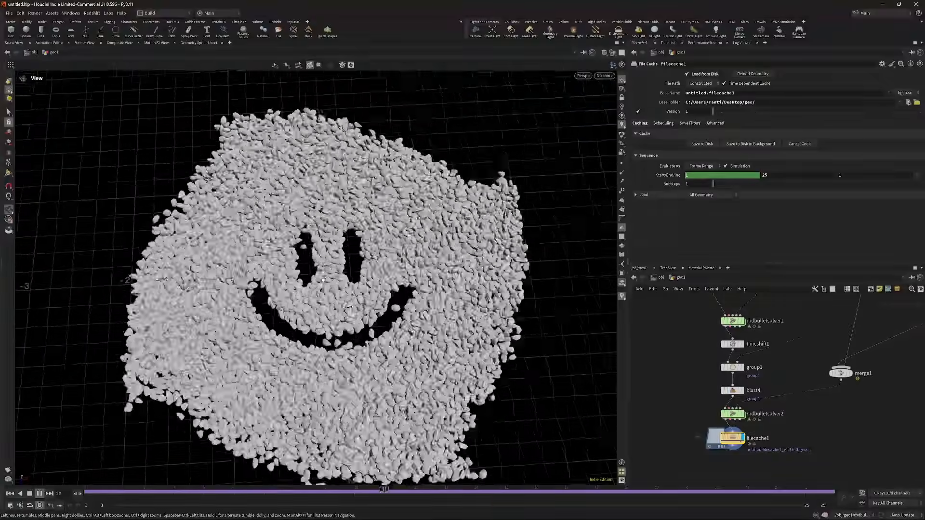
scroll(325, 276, "up", 4)
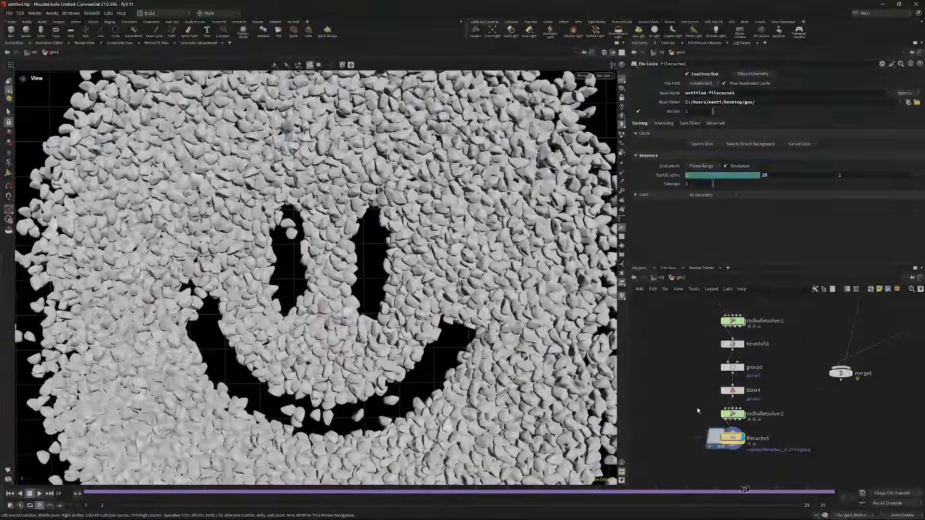
- Duplicate group1 and blast4 below filecache1 to remove stones inside the smiley gaps, and scrub the frames to check
scroll(694, 390, "down", 2)
left_click_drag(698, 380, 727, 410)
scroll(698, 398, "up", 2)
middle_click_drag(698, 399, 693, 369)
left_click_drag(714, 355, 722, 438, "alt")
left_click(734, 462)
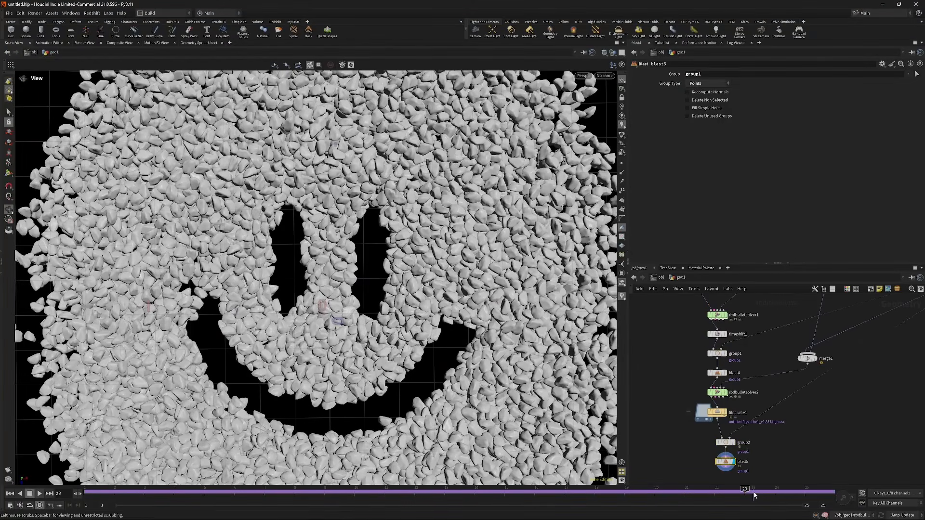
left_click_drag(755, 495, 453, 490)
left_click_drag(209, 481, 306, 481)
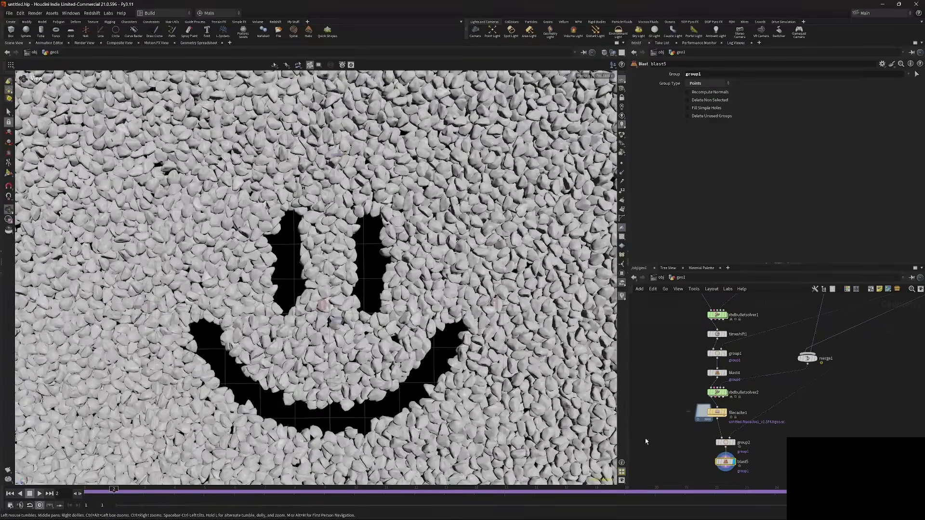
- Align the group2 and blast5 nodes in a straight column under filecache1
middle_click_drag(687, 466, 677, 442)
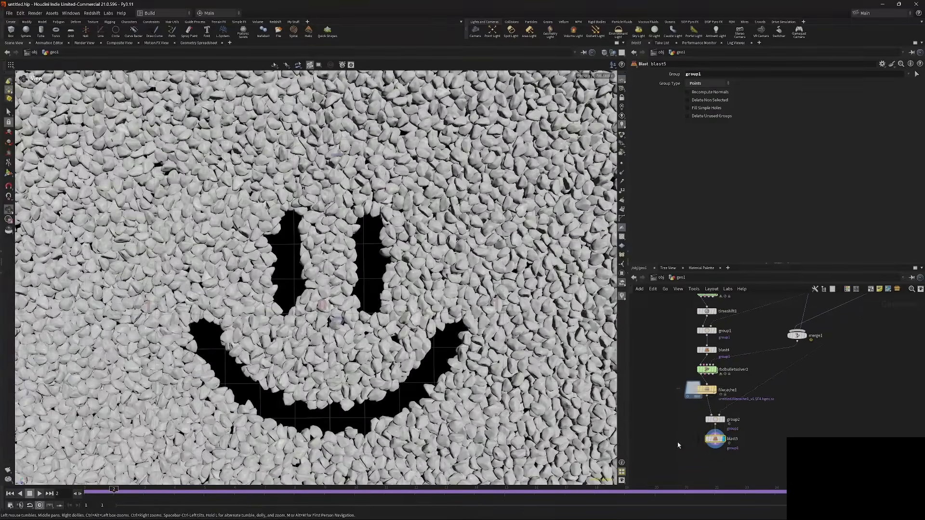
left_click_drag(676, 448, 727, 387)
key("a")
left_click_drag(710, 415, 703, 444)
scroll(690, 436, "up", 2)
left_click(686, 437)
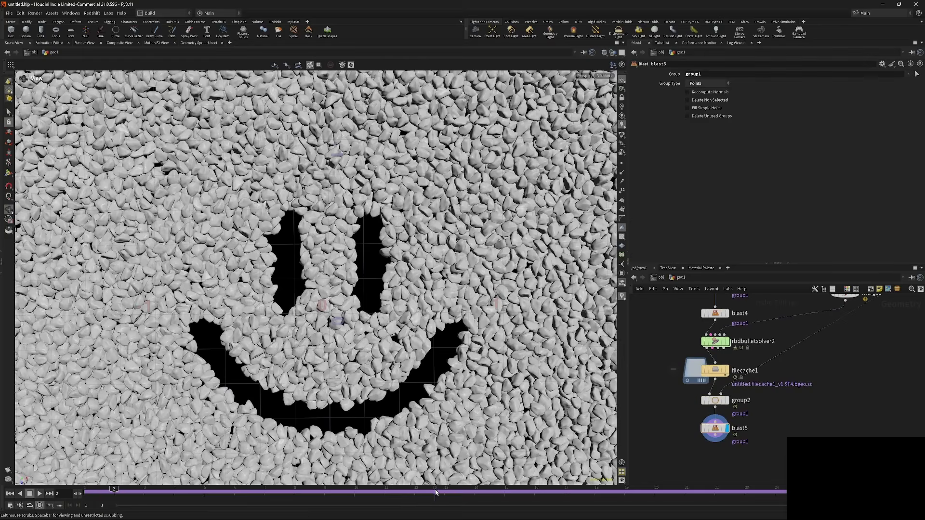
- Scrub through the cleaned-up simulation and return to the first frame
left_click_drag(440, 488, 147, 479)
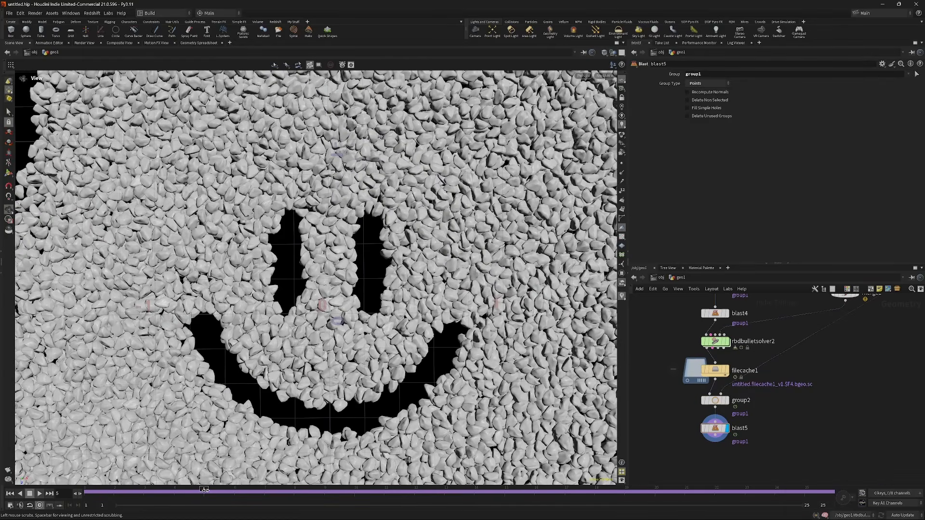
left_click_drag(207, 490, 92, 419)
middle_click_drag(388, 189, 381, 198)
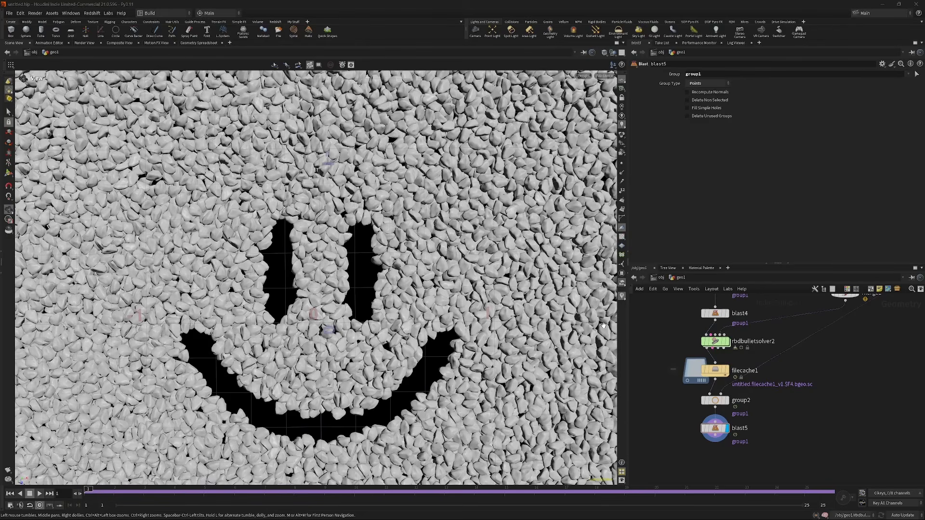
- Add a Retime node after blast5 with Speed .1 and an Input Frame Range ending at 25
key("Tab")
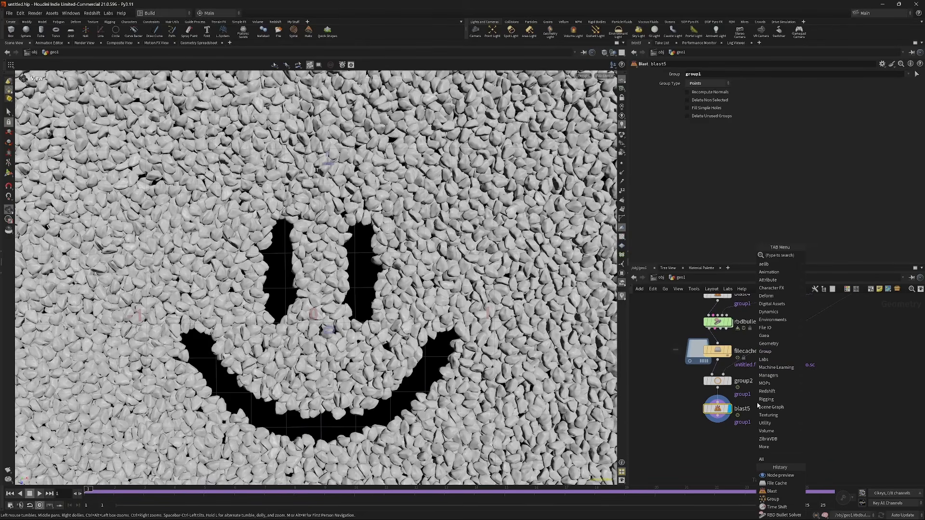
type("retime")
key("Return")
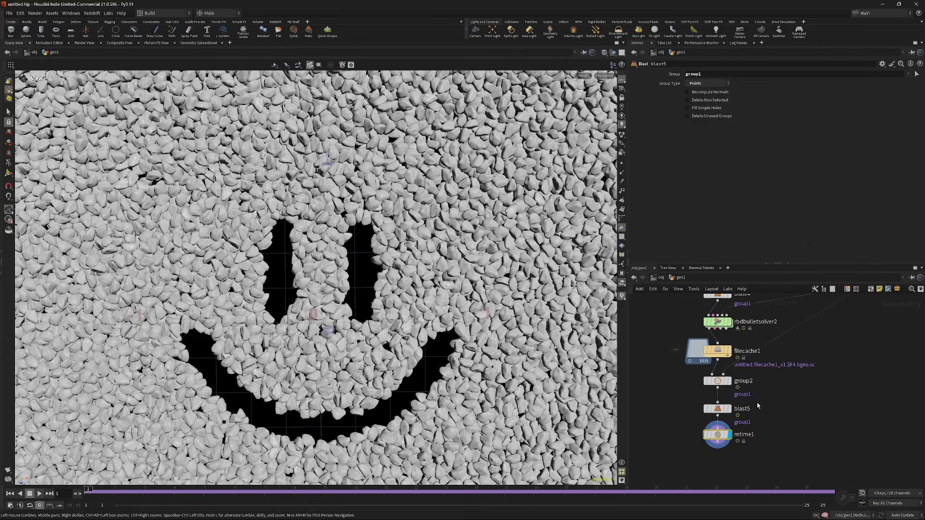
left_click(838, 94)
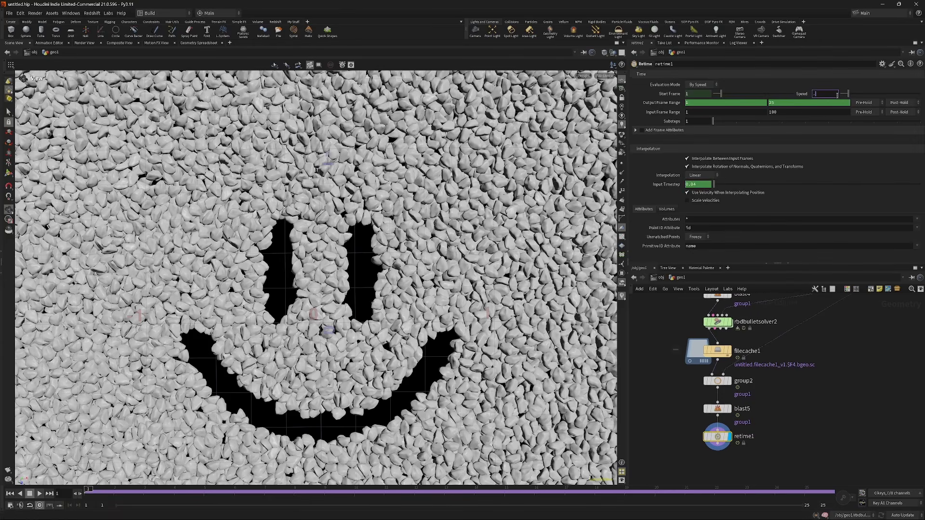
key("Return")
left_click(783, 112)
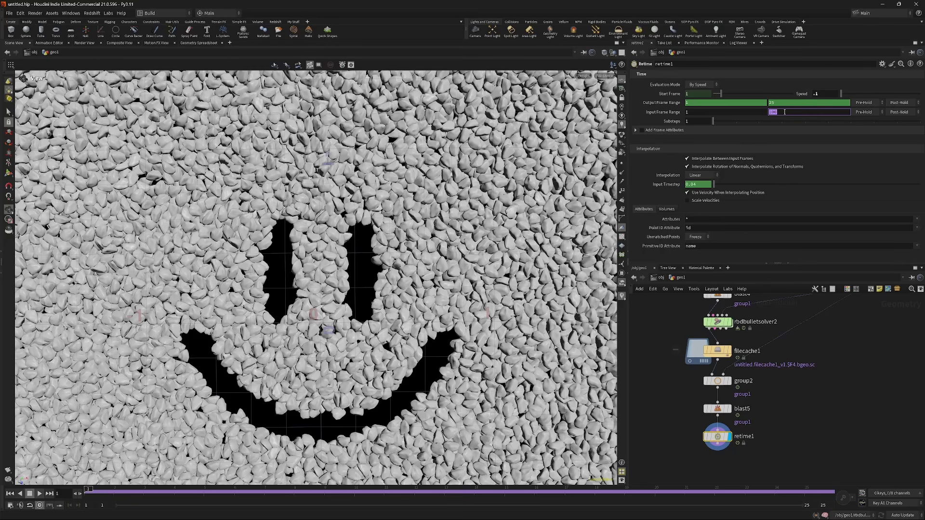
type("25")
key("Return")
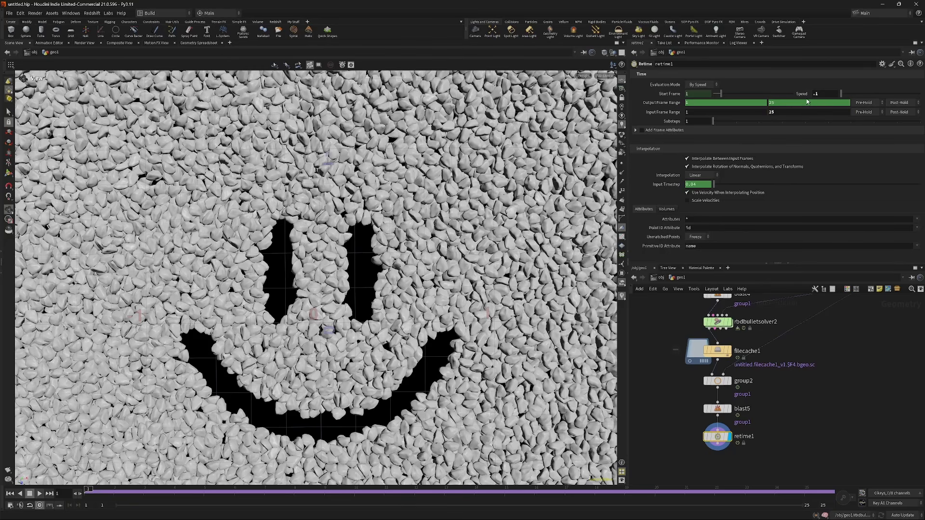
- Extend the timeline's end frame to 250 and play the retimed animation
left_click(829, 509)
type("0")
key("Return")
middle_click_drag(830, 453, 826, 445)
key("Up")
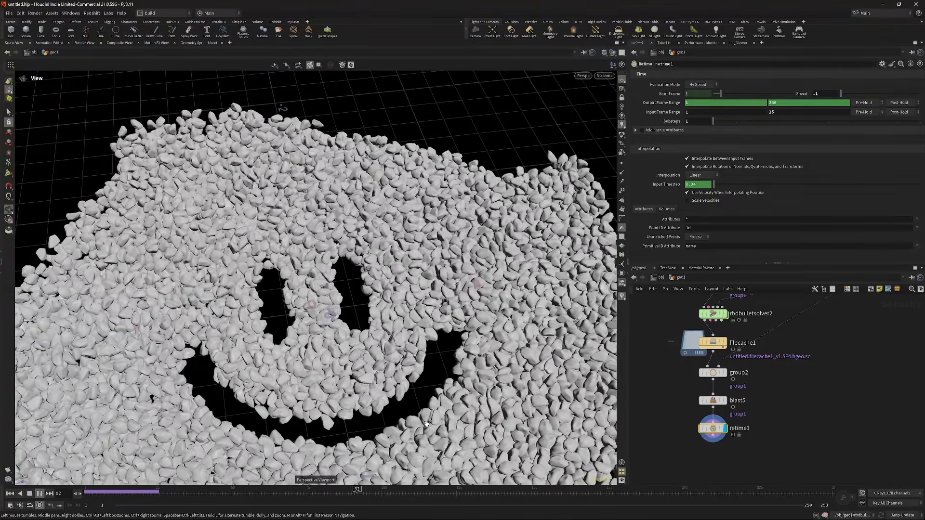
- Go back to the first frame, scrub to frame 159 and examine how the retimed stones spread from different angles
left_click_drag(399, 492, 85, 492)
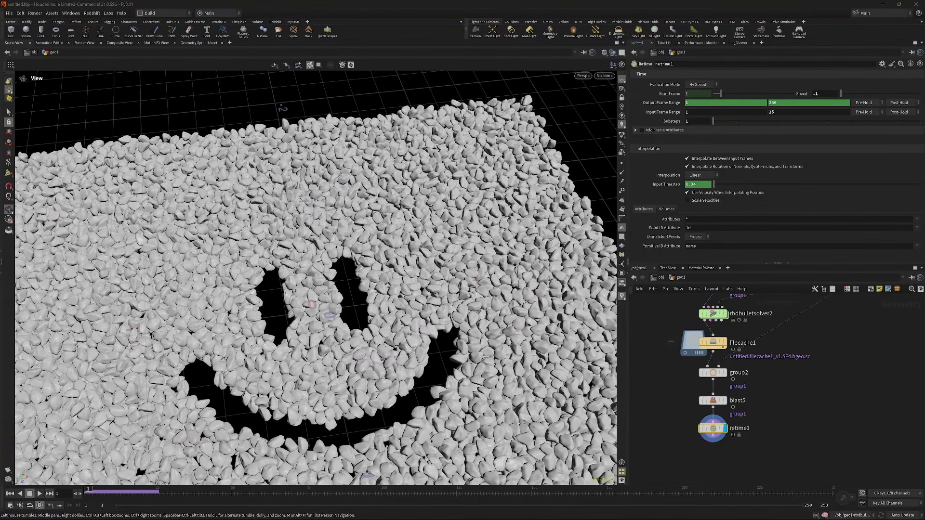
left_click_drag(285, 319, 262, 339)
scroll(260, 333, "down", 3)
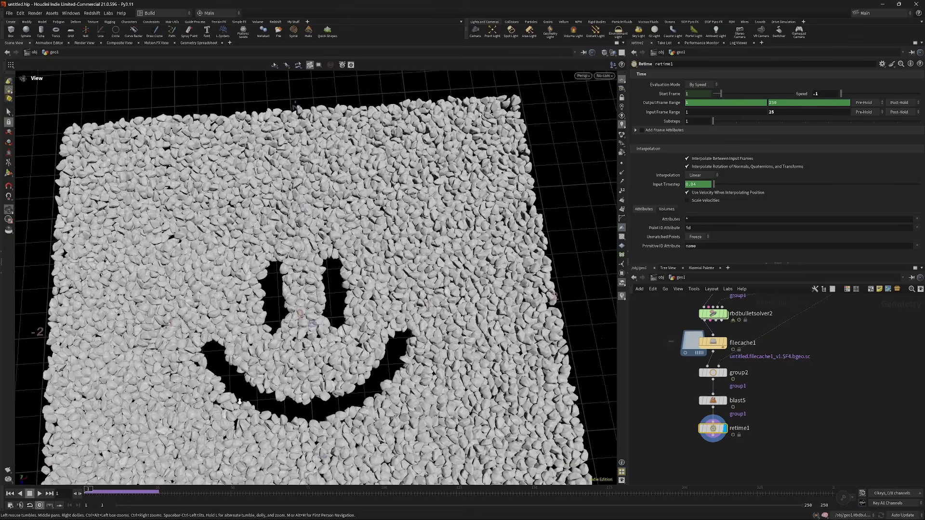
mouse_move(93, 492)
left_mouse_down()
mouse_move(169, 493)
mouse_move(67, 494)
mouse_move(115, 493)
mouse_move(82, 491)
left_mouse_up()
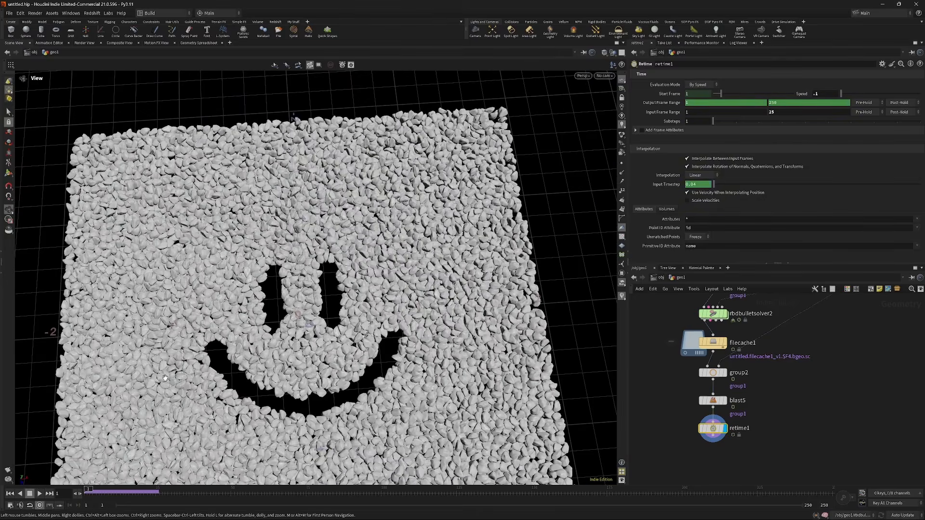
scroll(250, 318, "down", 3)
left_click_drag(253, 315, 219, 280)
scroll(224, 299, "up", 3)
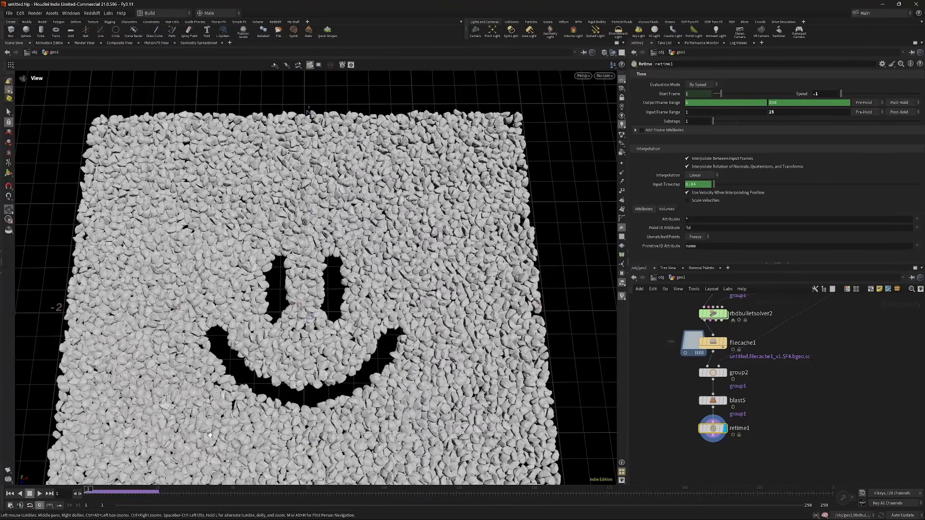
left_click_drag(221, 394, 168, 321)
left_click_drag(87, 490, 559, 490)
left_click_drag(343, 382, 460, 381)
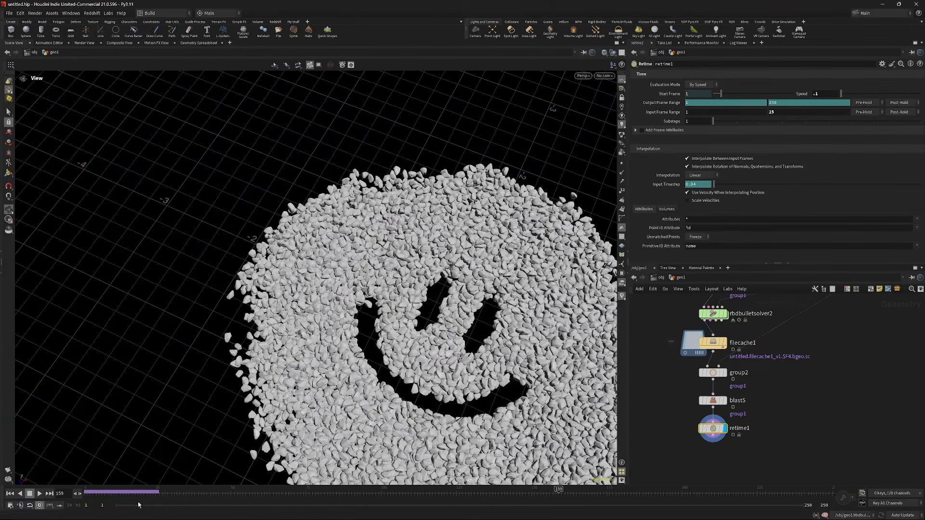
- Return to the first frame and examine the stones at the smiley's edges up close
left_click_drag(148, 491, 88, 491)
left_click_drag(351, 351, 434, 340)
scroll(436, 338, "up", 4)
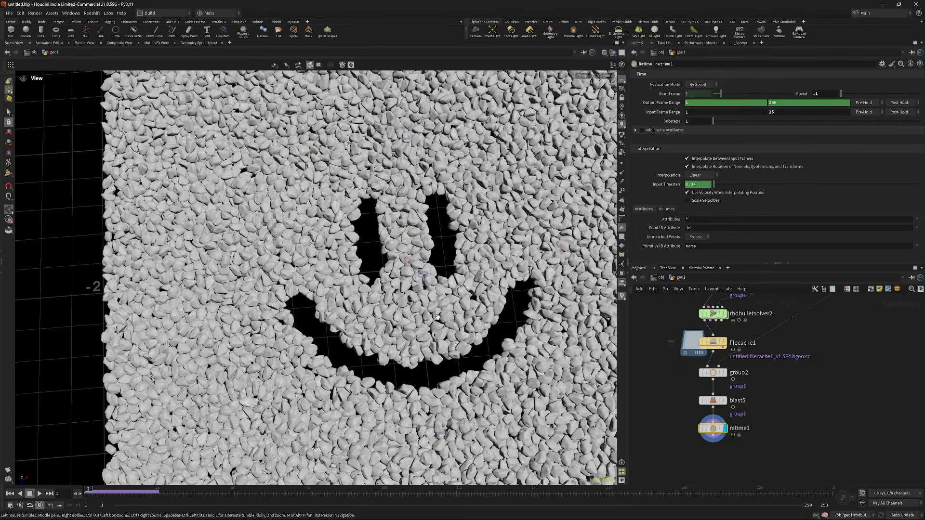
middle_click_drag(436, 338, 359, 339)
scroll(359, 339, "up", 3)
left_click_drag(337, 332, 433, 198)
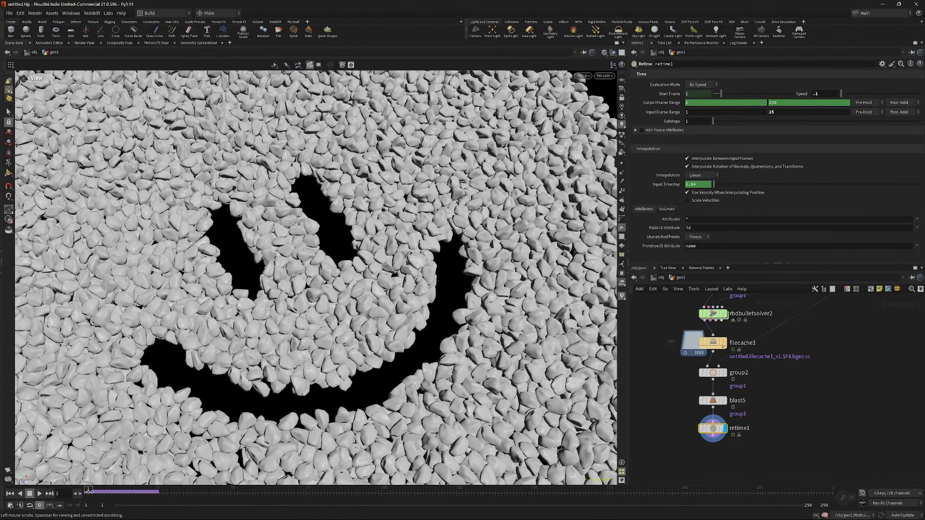
mouse_move(88, 490)
left_mouse_down()
mouse_move(482, 482)
mouse_move(725, 459)
mouse_move(144, 486)
mouse_move(207, 497)
mouse_move(88, 494)
left_mouse_up()
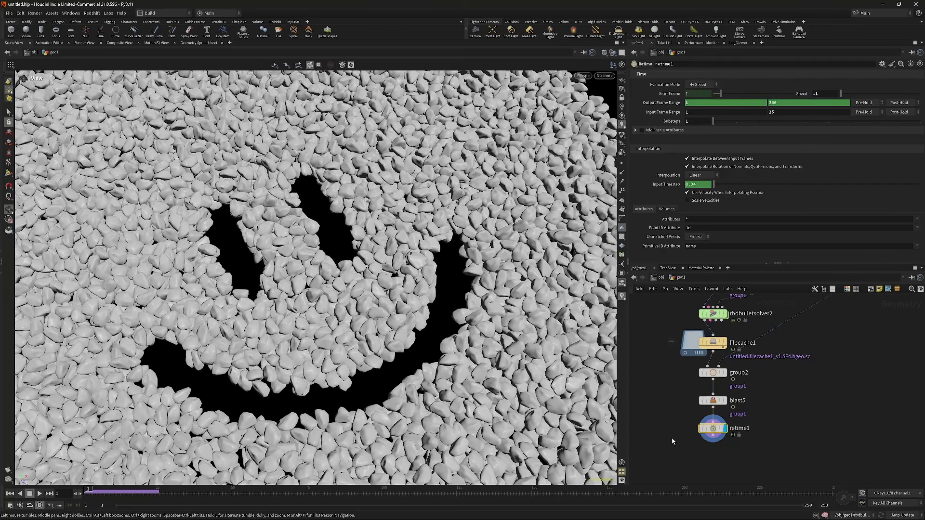
- Add a Time Shift after retime1 and offset its Frame expression to $F +49
key("Tab")
type("tshi")
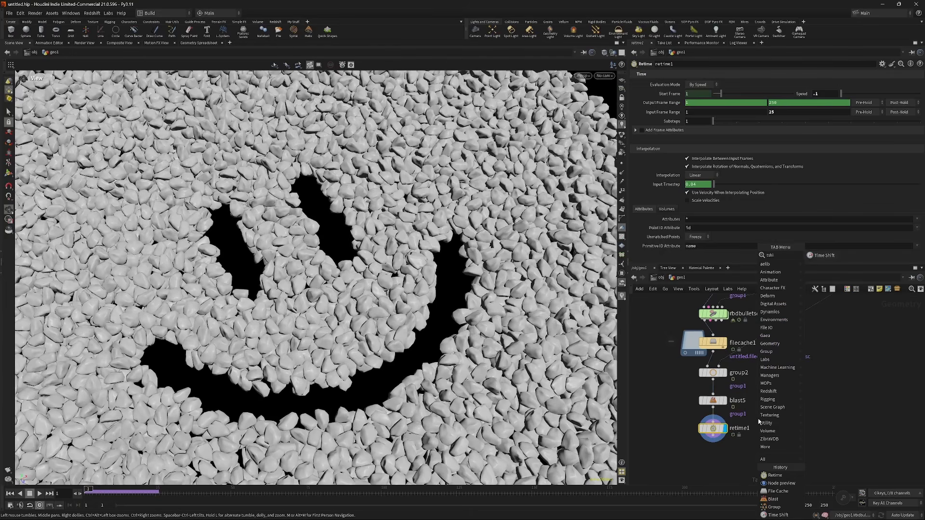
key("Return")
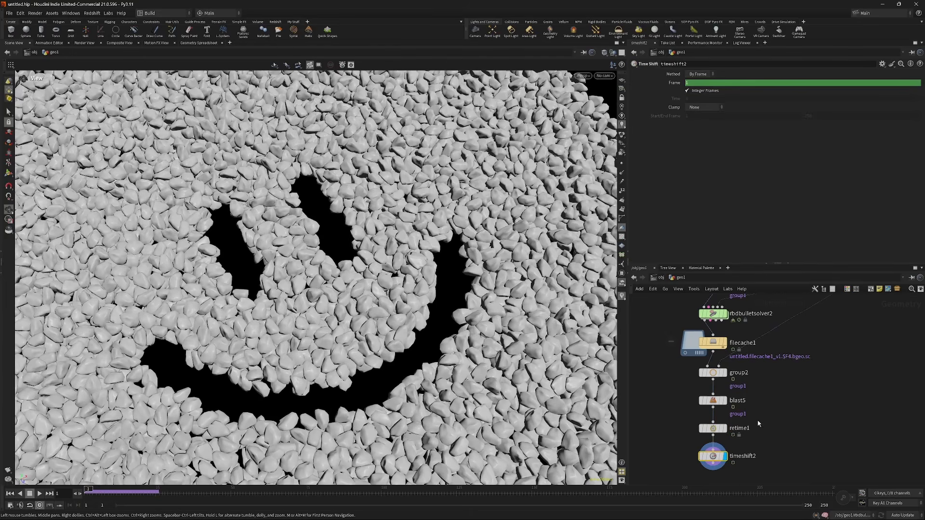
left_click(701, 84)
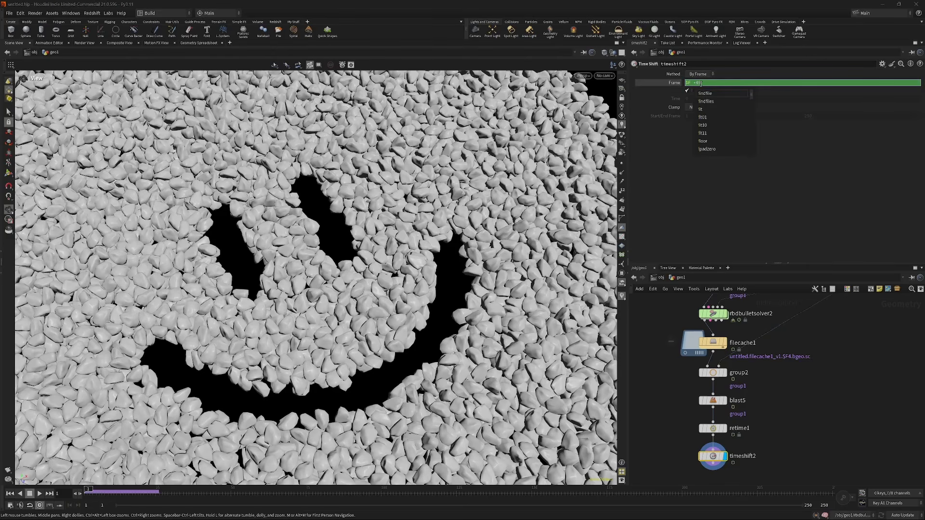
type("+49")
key("Return")
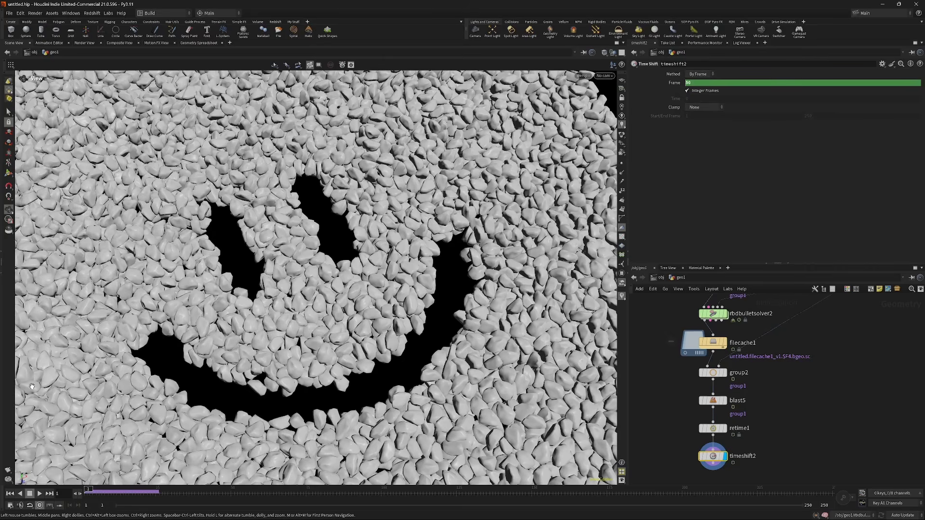
- Play and scrub the time-shifted animation with the whole stone field in view, and return to the first frame
left_click_drag(91, 492, 70, 494)
right_click_drag(279, 176, 227, 313)
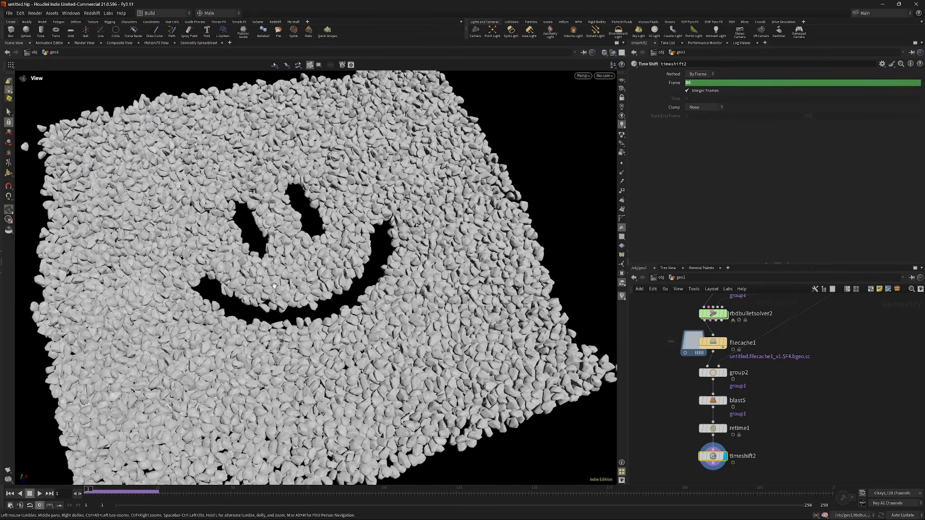
middle_click_drag(227, 314, 239, 369)
left_click(40, 493)
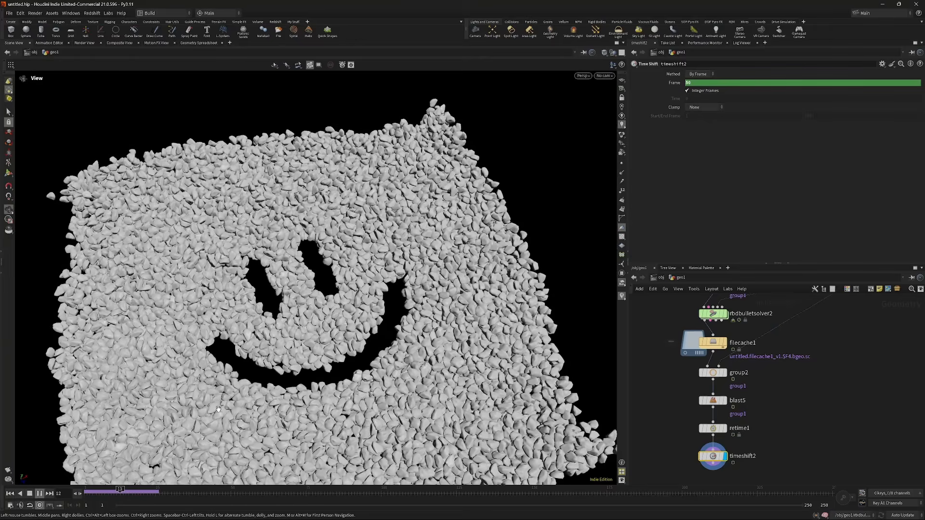
left_click(10, 493)
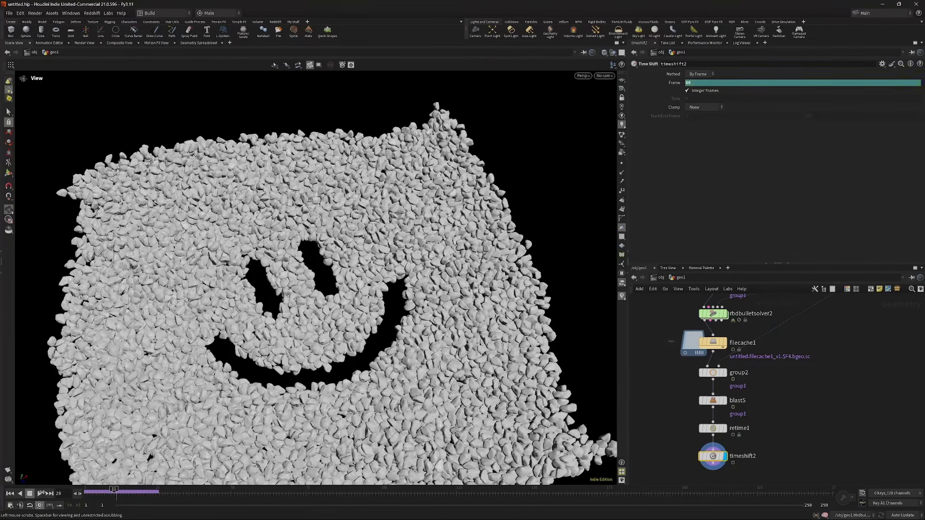
scroll(686, 426, "down", 1)
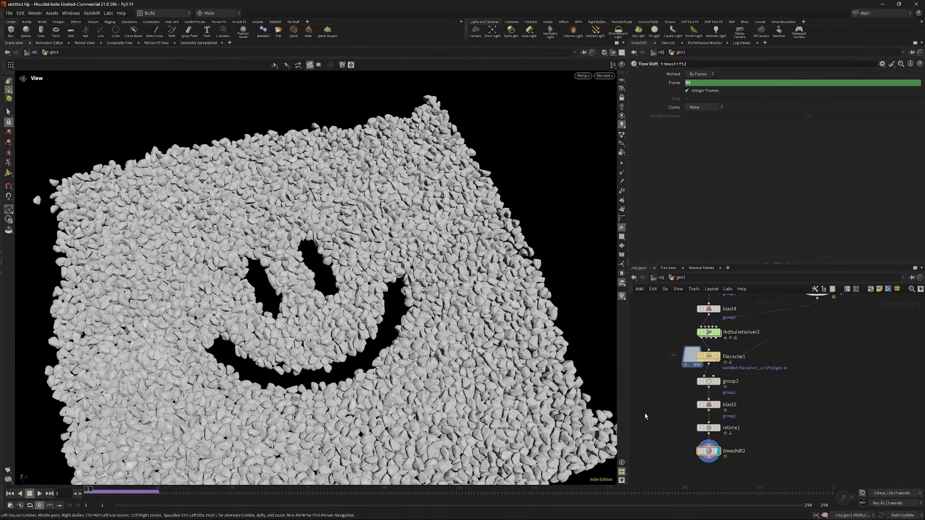
- Add a Retime node after timeshift2 and set its Evaluation Mode to By Frame
scroll(672, 447, "up", 1)
key("Tab")
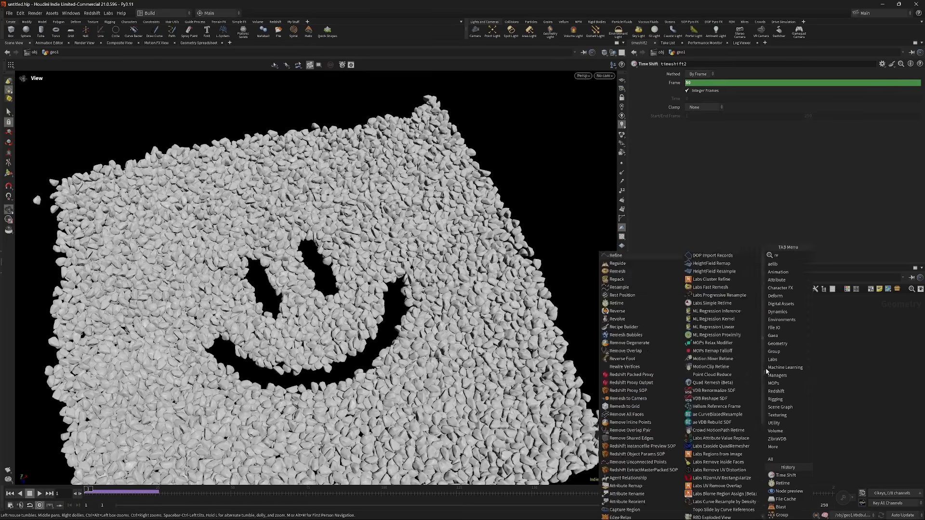
type("retim")
key("Return")
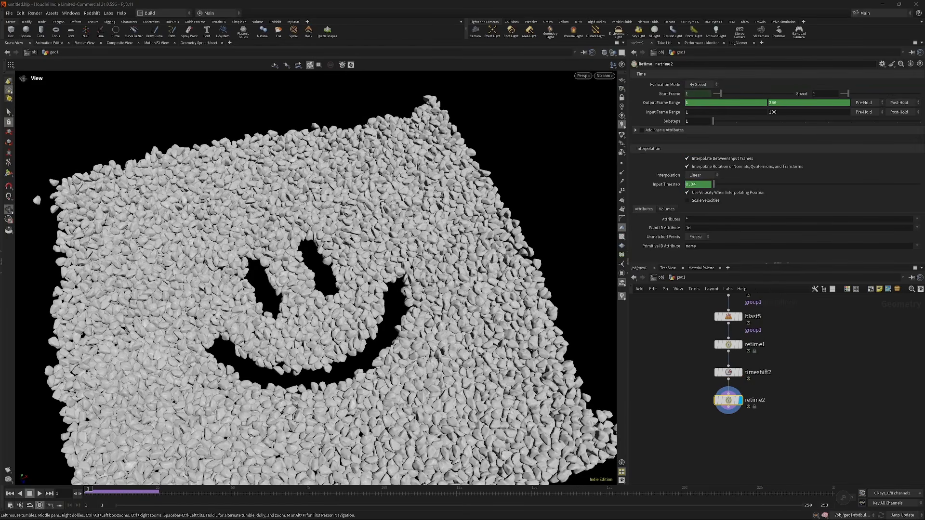
left_click(704, 86)
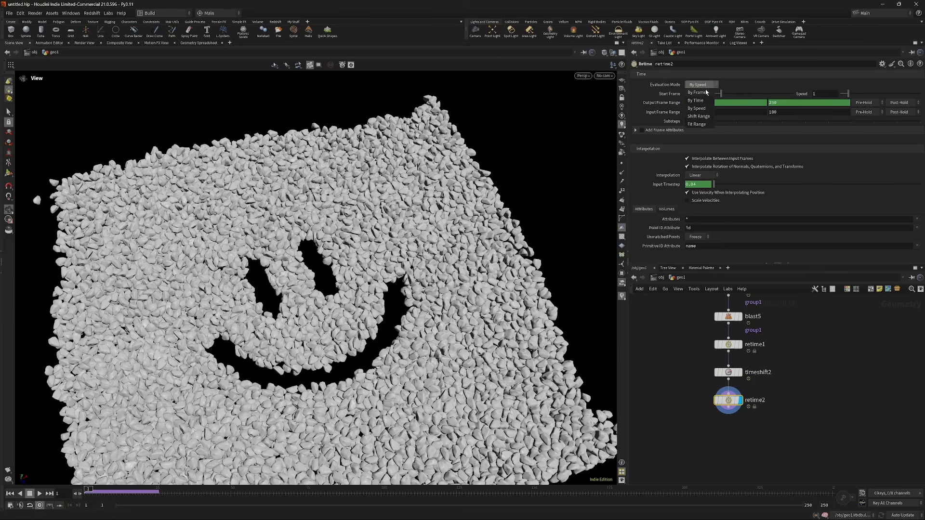
left_click(697, 93)
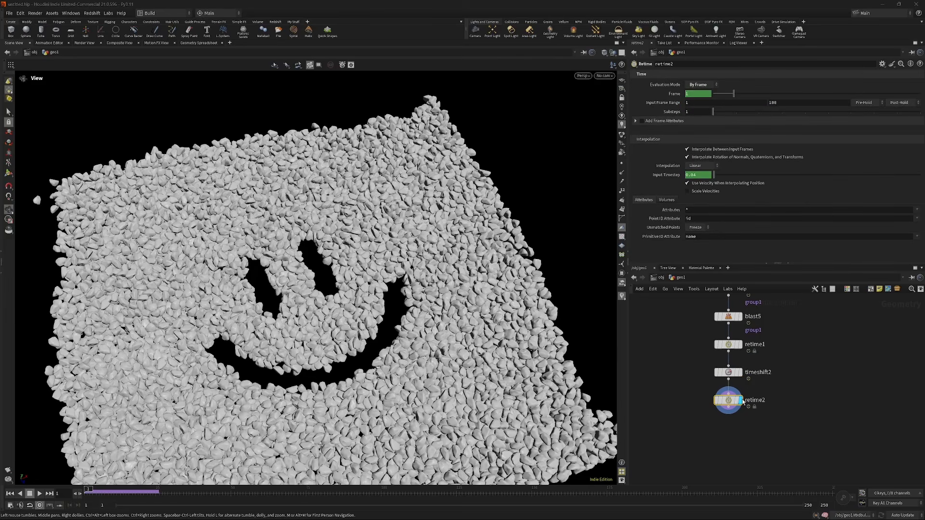
- Keyframe retime2's Frame at 1 on the first frame and set the global animation end frame to 50
scroll(701, 405, "up", 1)
middle_click_drag(701, 404, 670, 410)
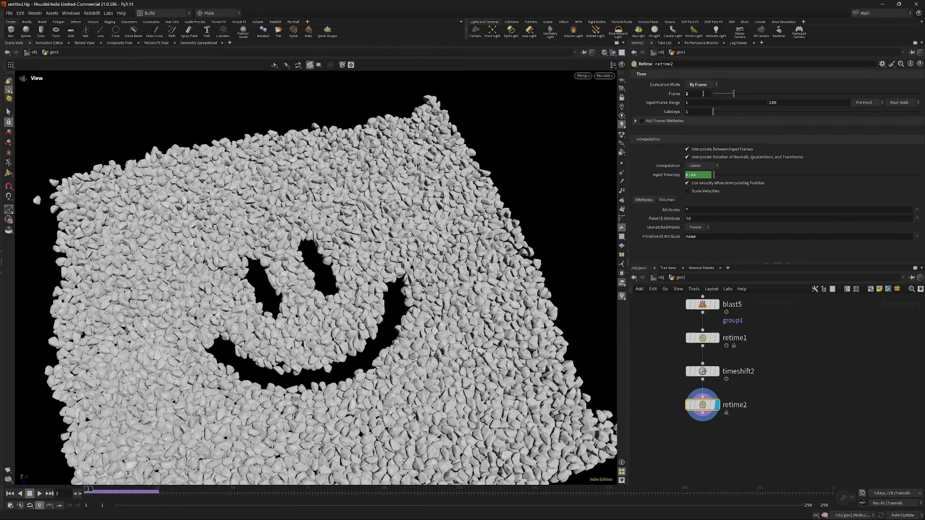
left_click(703, 93, "alt")
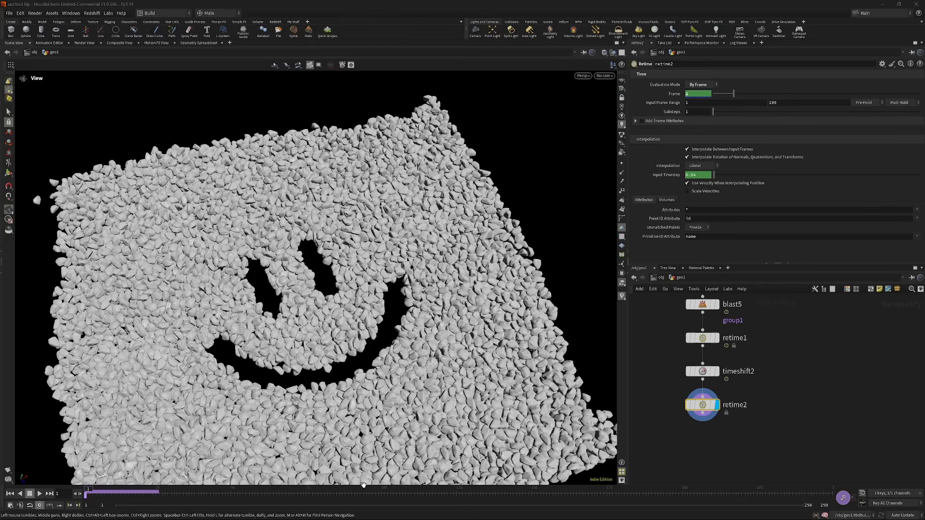
left_click(831, 506)
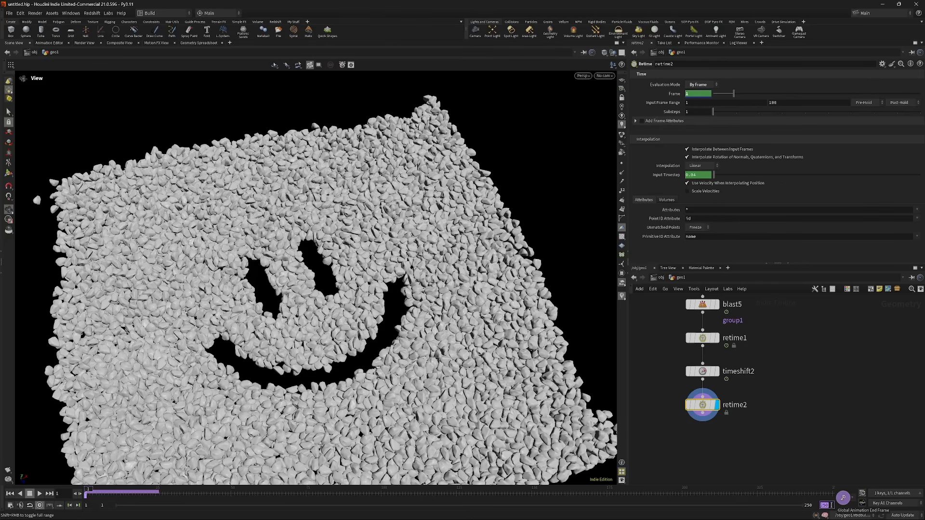
type("50")
key("Return")
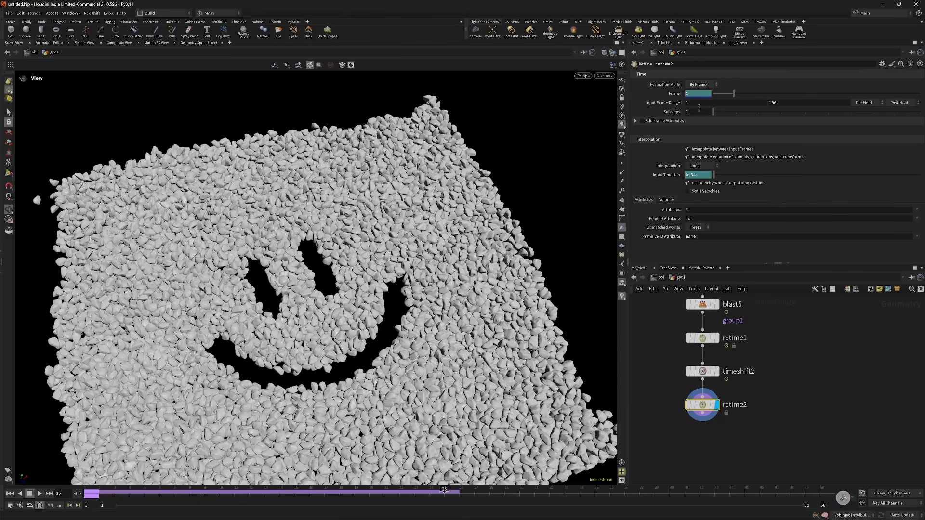
- Keyframe retime2's Frame at 96 on frame 25 and at 192 on frame 50
type("96")
key("Return")
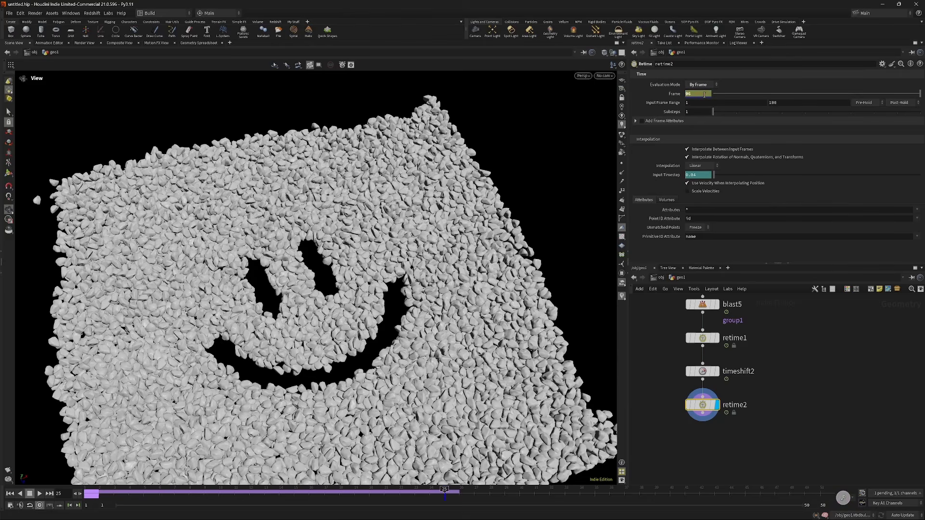
left_click(705, 95, "alt")
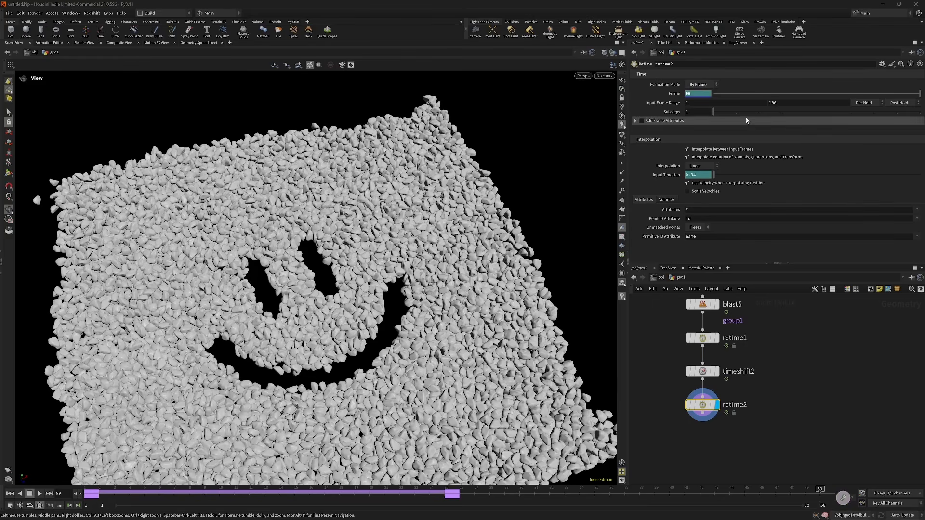
left_click(698, 96)
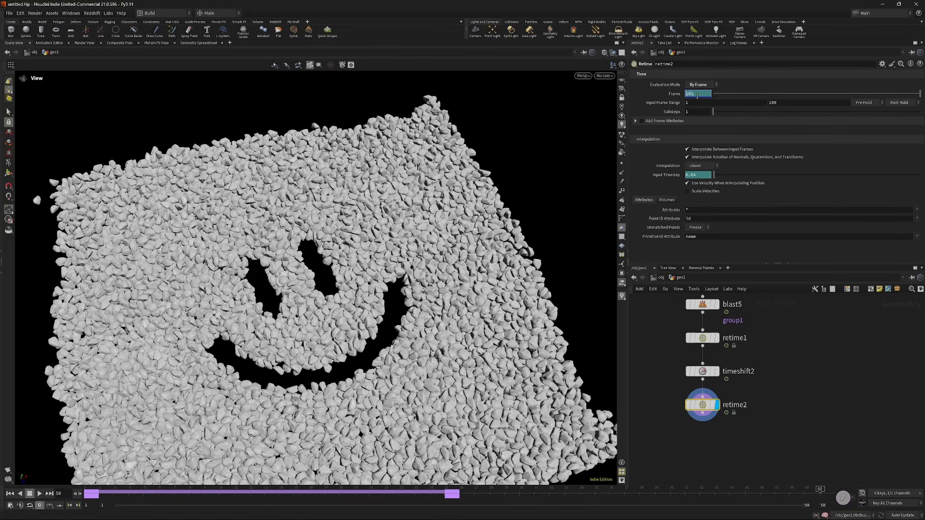
left_click(697, 95, "alt")
- Scrub the keyframed retime, then set the global end frame to 250 with the playback range ending at 50
left_click_drag(100, 491, 585, 488)
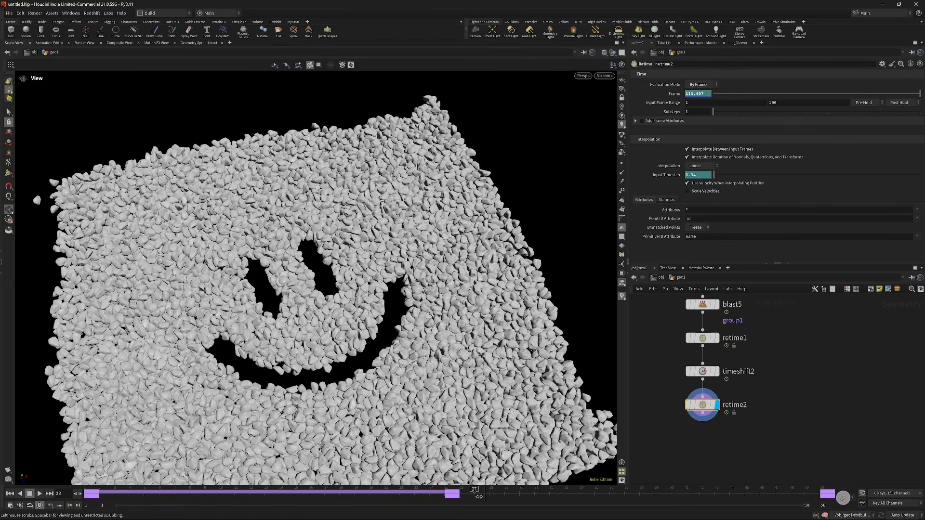
left_click_drag(480, 496, 114, 491)
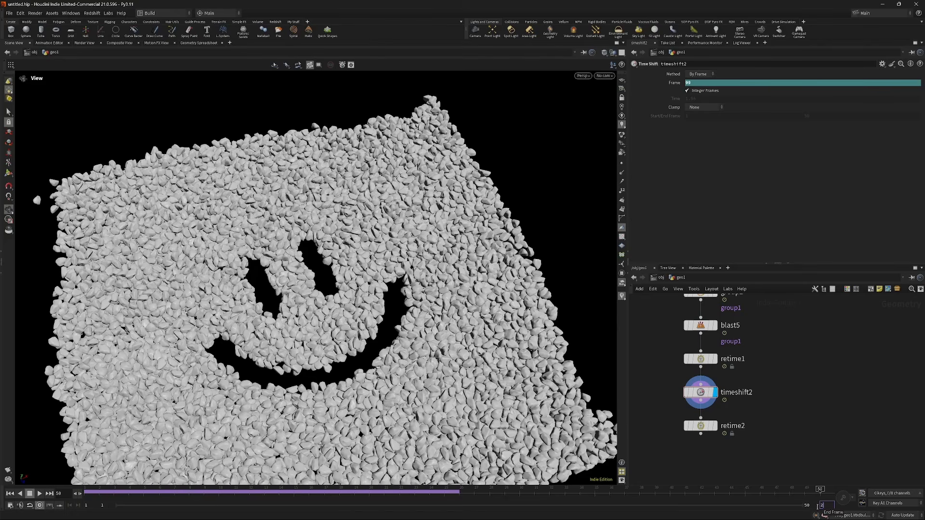
key("Return")
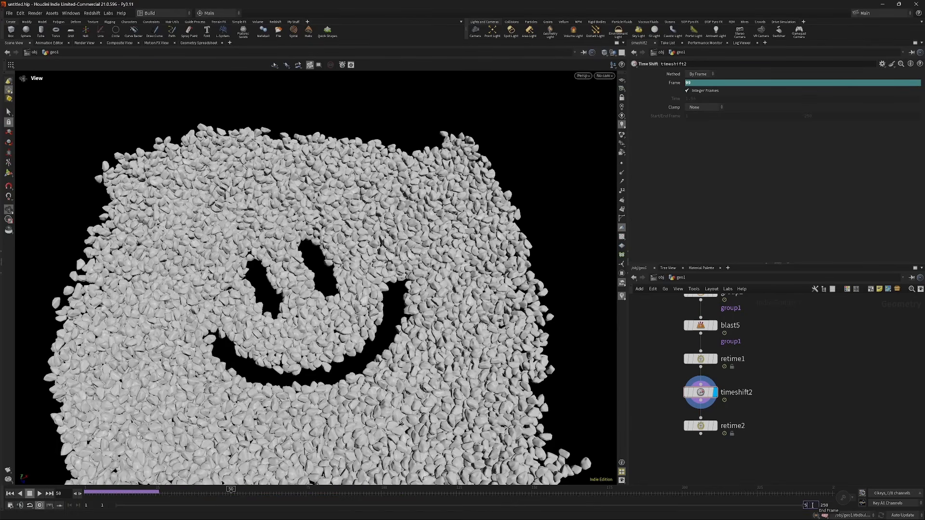
type("0")
key("Return")
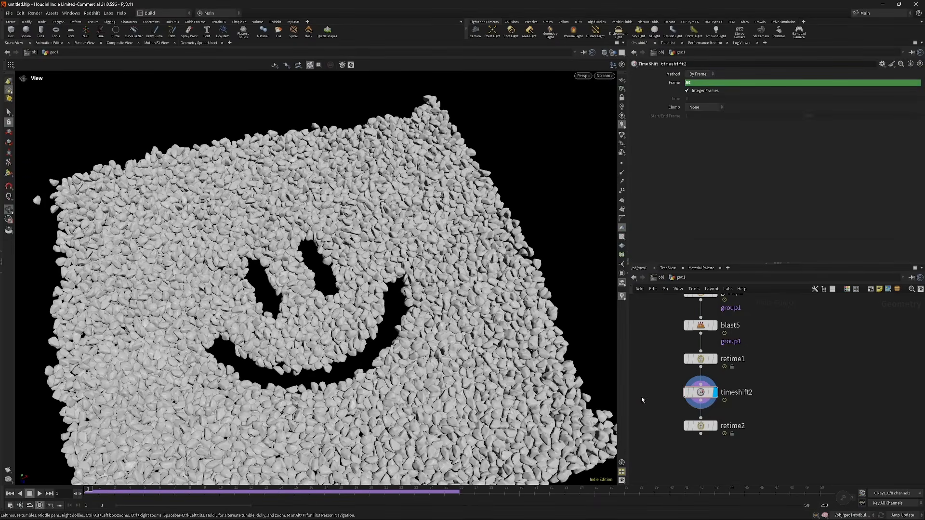
- Set the end of retime2's Input Frame Range to 250 and scrub through its animation
left_click(700, 425)
left_click_drag(191, 496, 420, 497)
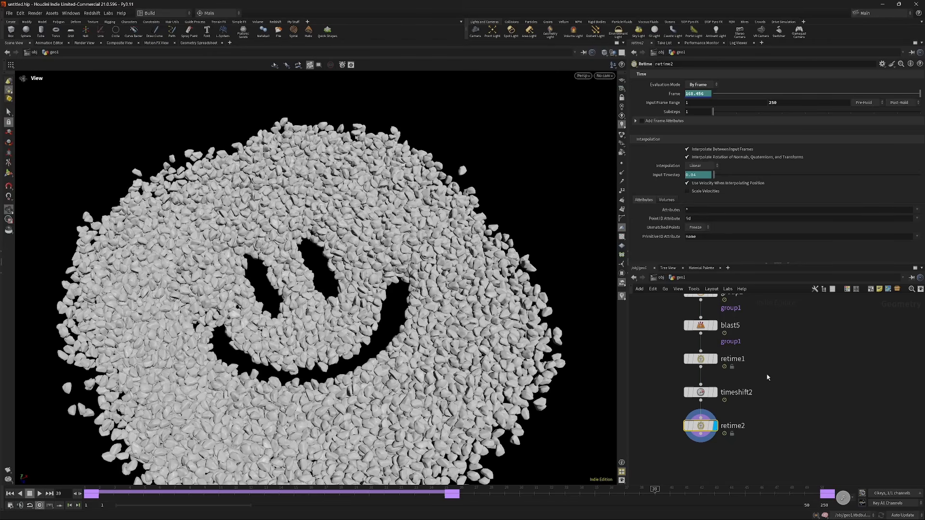
left_click_drag(347, 491, 471, 501)
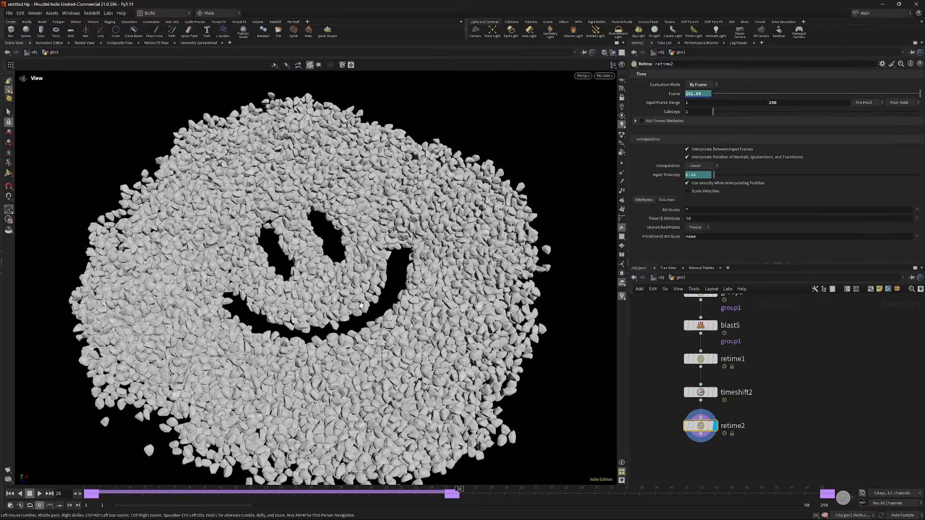
- Open retime2's Frame channel in the Animation Editor and preview the stones with a viewport flipbook
left_click(697, 96, "shift")
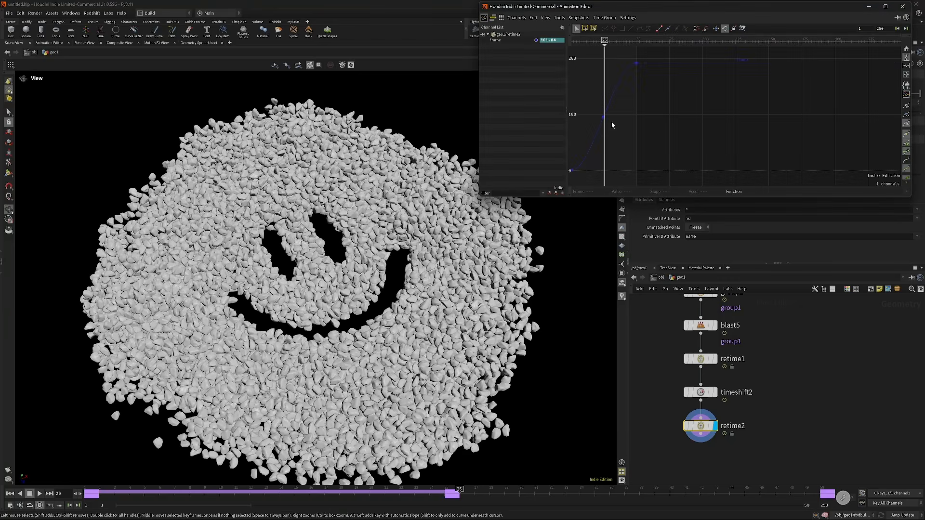
left_click_drag(330, 317, 285, 358)
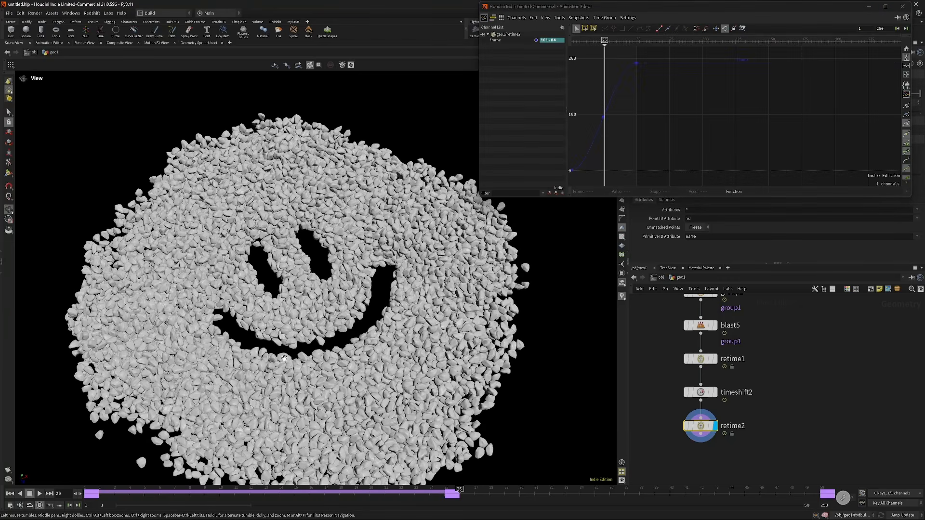
left_click(8, 470)
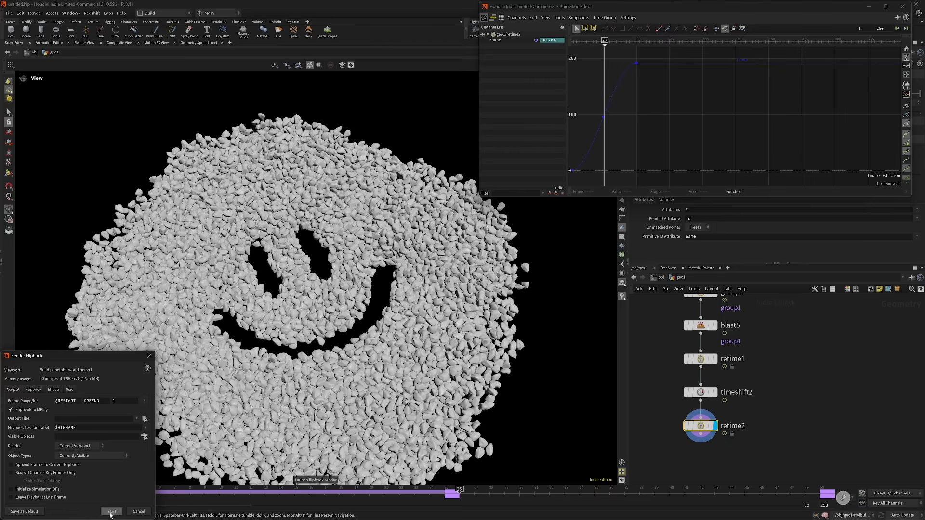
left_click(111, 512)
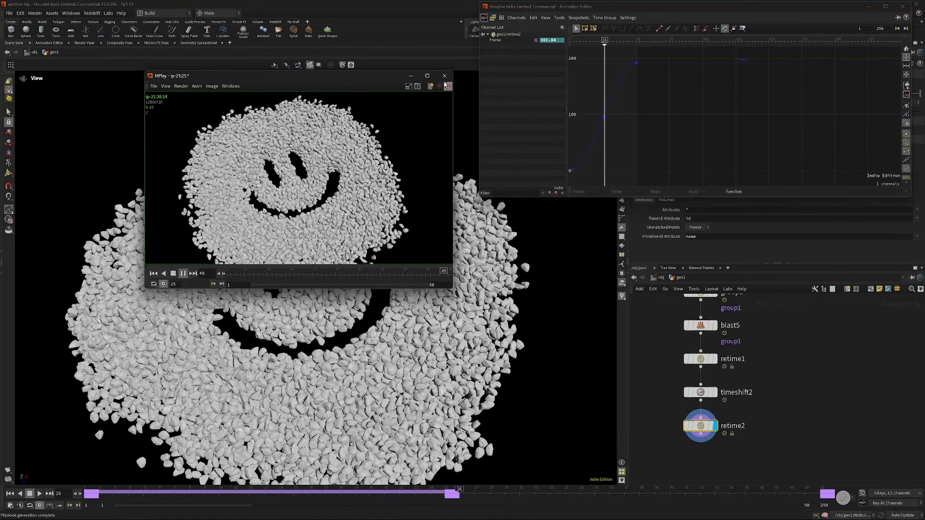
left_click(443, 78)
- Frame the curve in the Animation Editor and steepen its tangents at the first key and the frame 50 key
left_click_drag(645, 8, 568, 72)
left_click_drag(402, 261, 352, 285)
key("h")
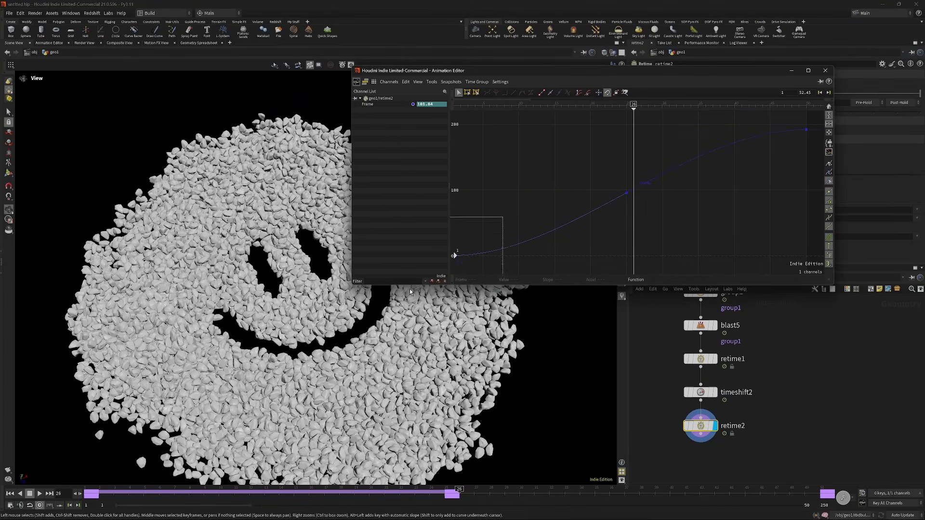
left_click_drag(410, 291, 449, 223)
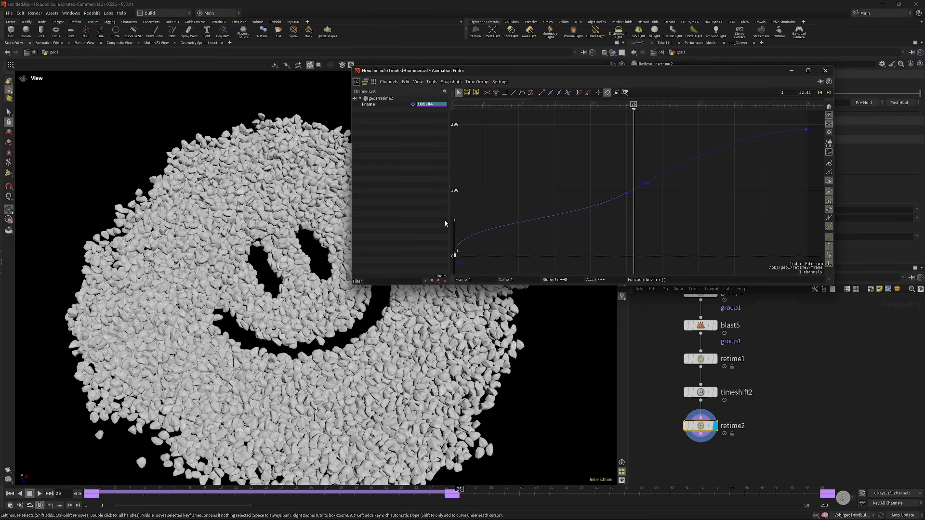
left_click_drag(855, 164, 854, 164)
left_click_drag(748, 132, 815, 163)
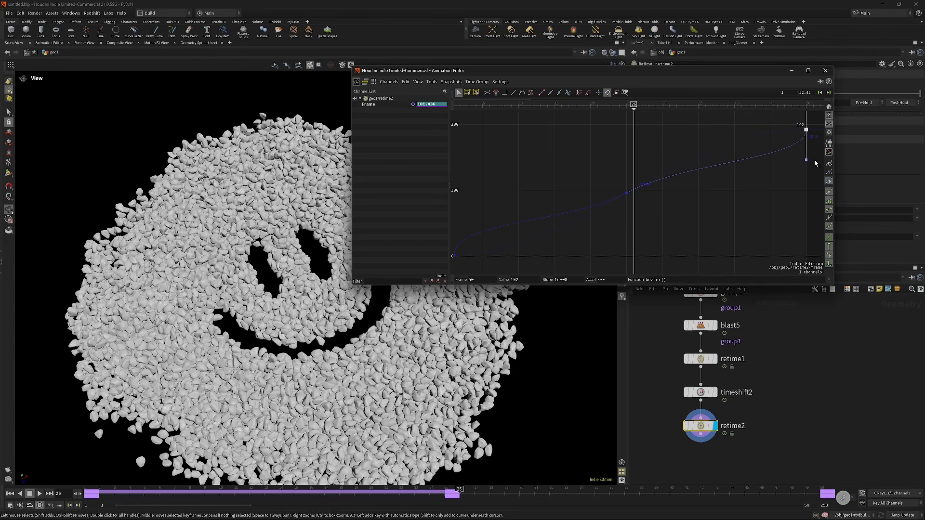
- Flatten and lengthen the tangent of the frame 25 key to a slope of about 29, and close the Animation Editor
left_click(626, 193)
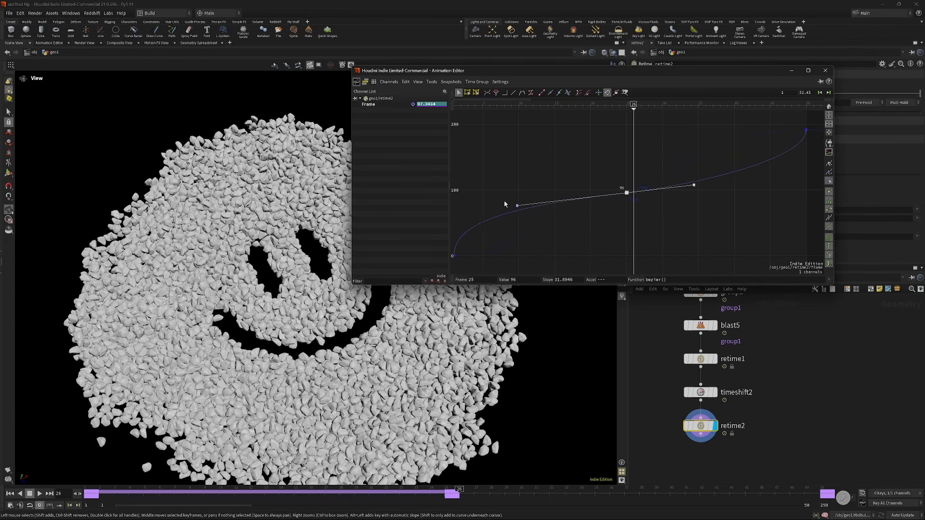
key("ctrl+z")
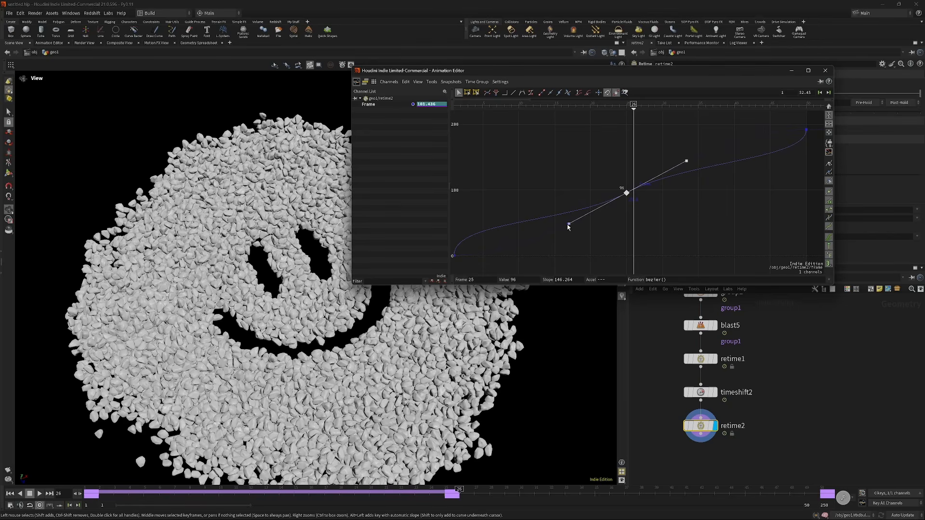
left_click_drag(568, 227, 492, 210)
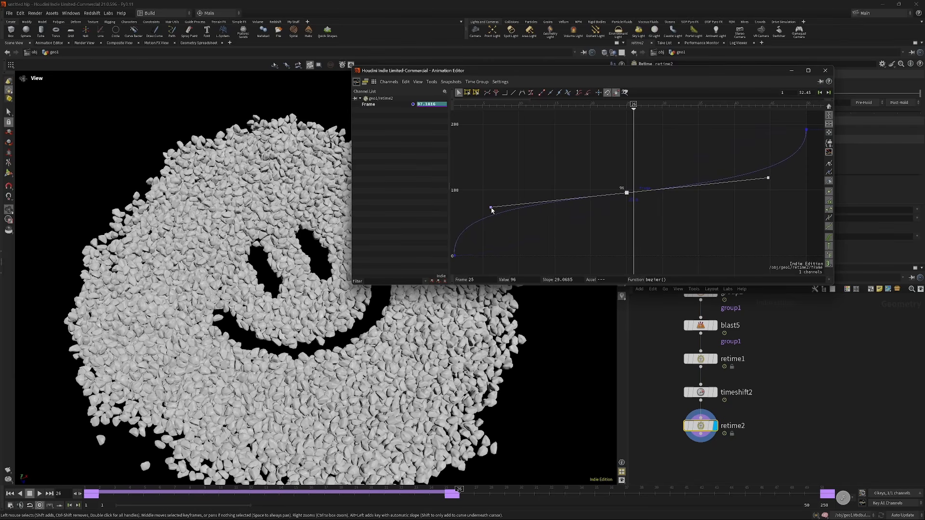
left_click(825, 71)
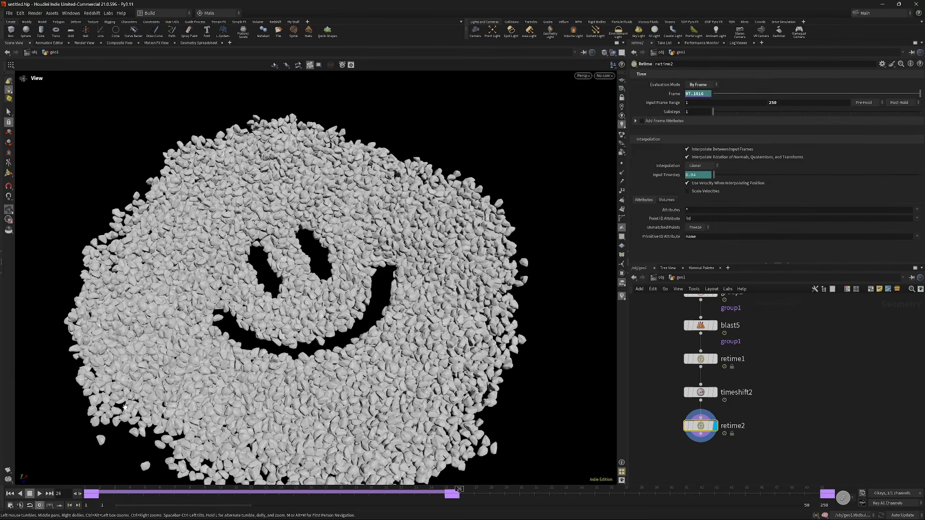
- Render a flipbook of the reshaped retiming, close it and examine the stones around the smiley up close
left_click(8, 470)
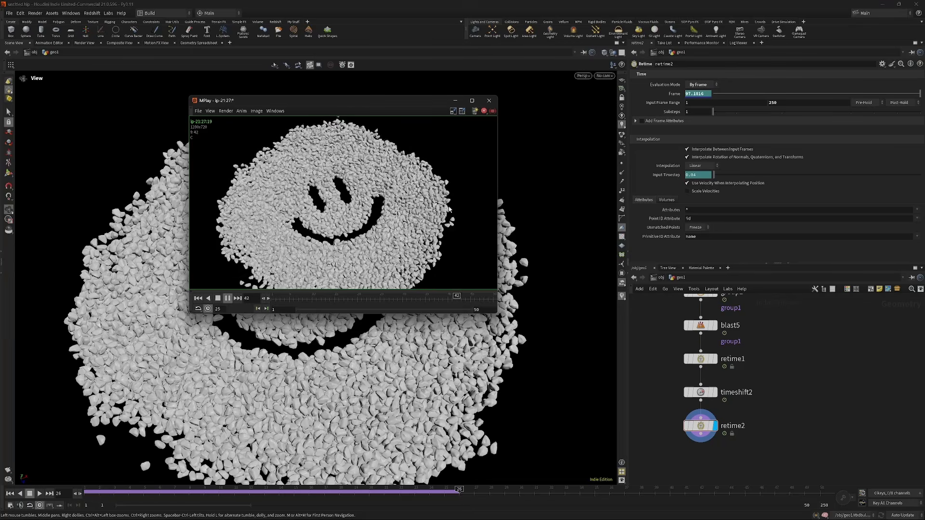
left_click(489, 101)
scroll(374, 341, "up", 10)
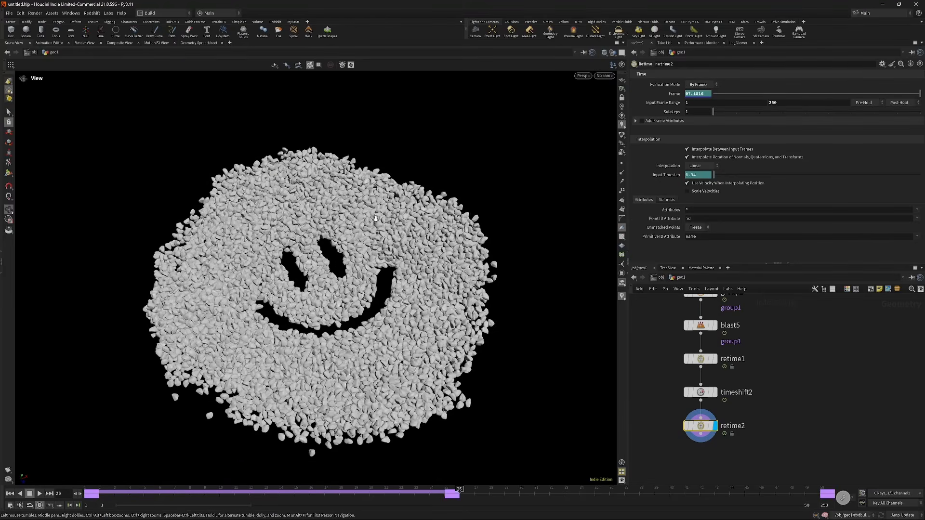
scroll(412, 343, "up", 10)
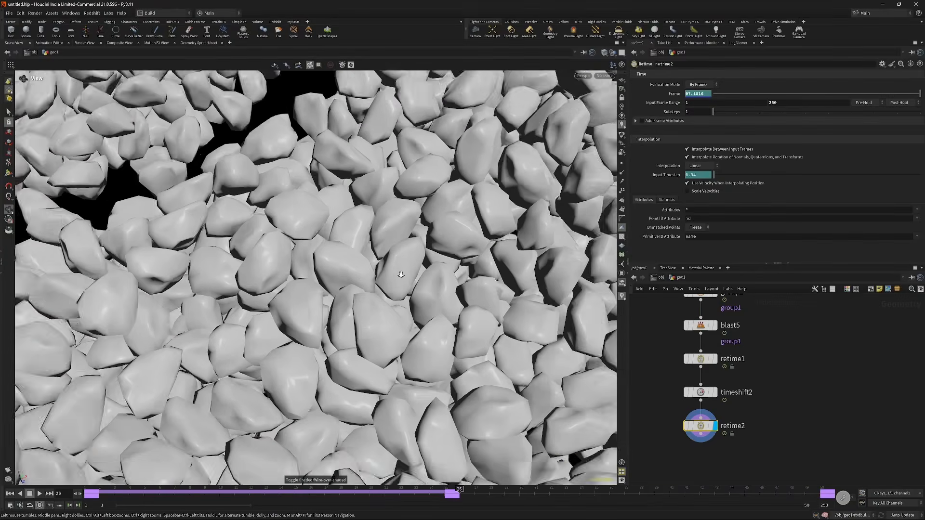
scroll(422, 278, "down", 15)
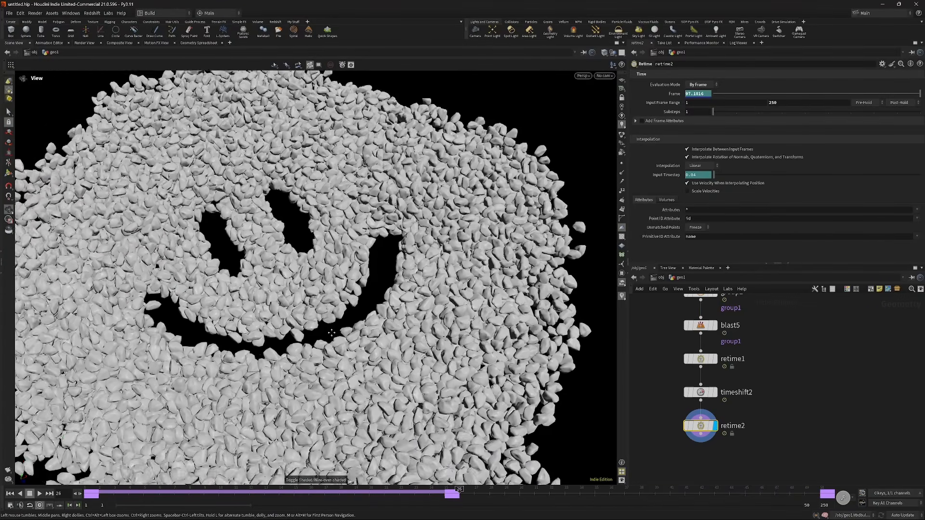
middle_click_drag(331, 333, 335, 346)
scroll(334, 346, "up", 2)
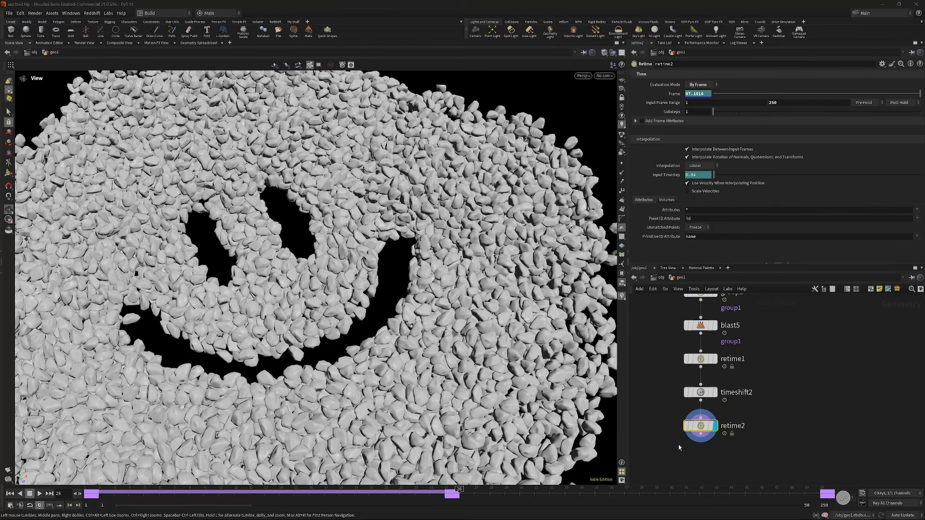
- Wire an Add node below retime2, display it, and delete the geometry but keep the points
middle_click_drag(651, 456, 725, 393)
left_click(774, 381)
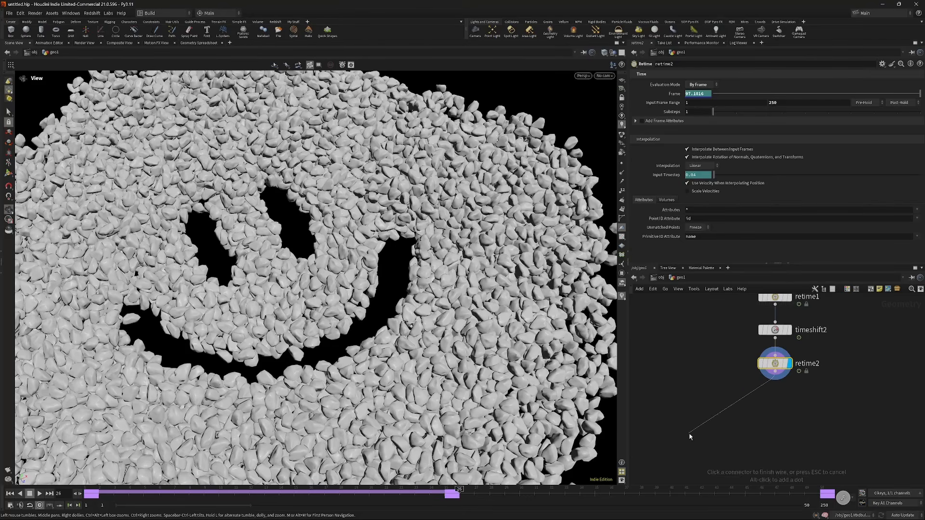
middle_click_drag(695, 418, 700, 400)
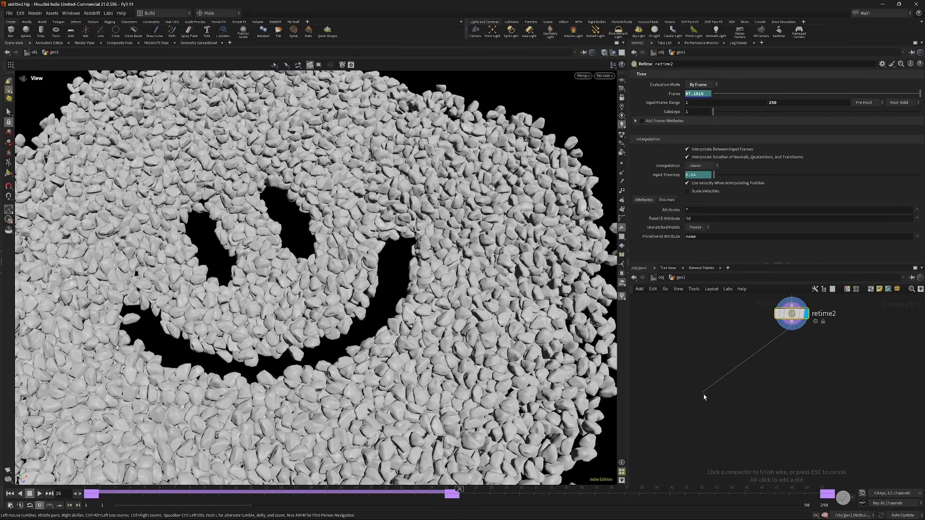
key("Tab")
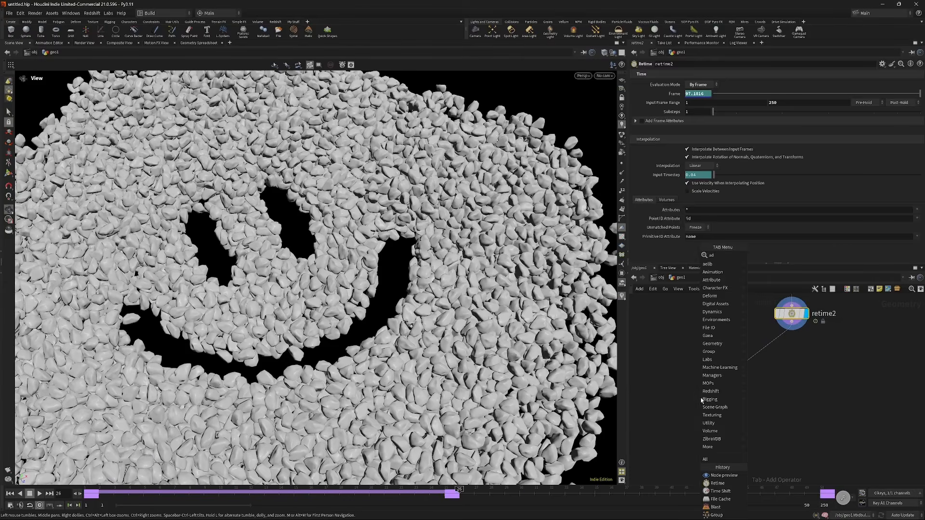
type("add")
key("Return")
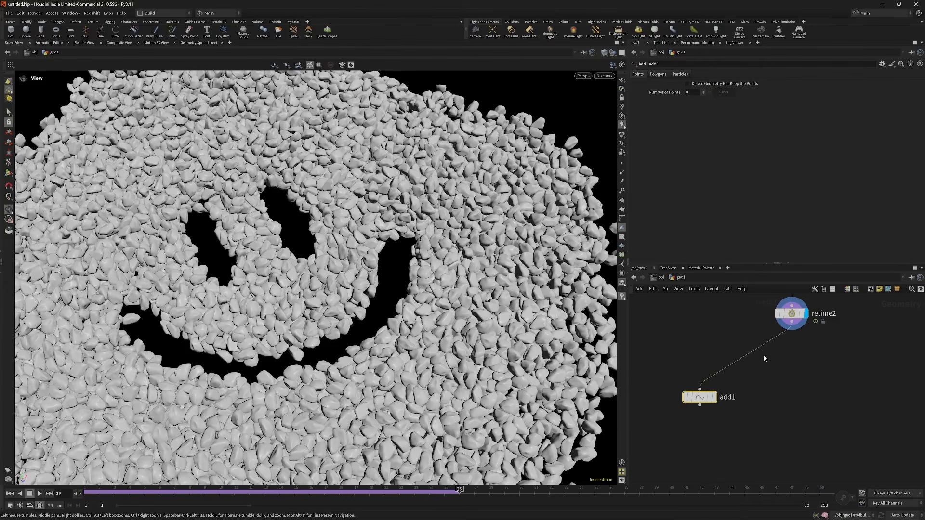
left_click(715, 397)
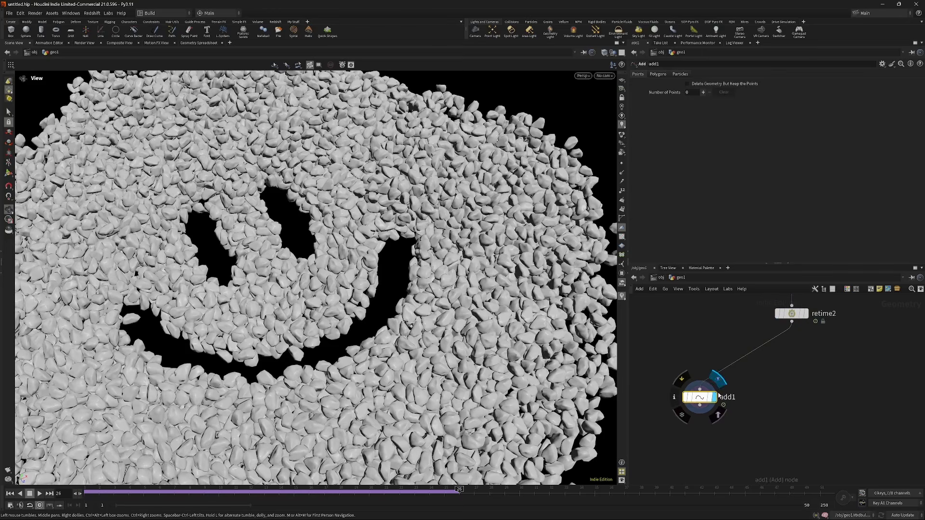
left_click(688, 84)
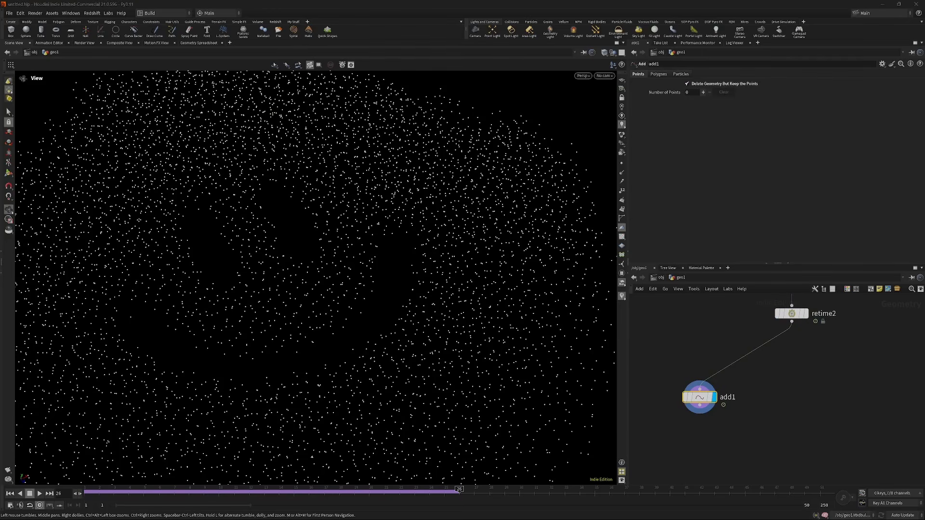
- Append an Attribute Wrangle to add1 with the code "4@transform = 4@restxform;" and "@P = 0;"
key("Tab")
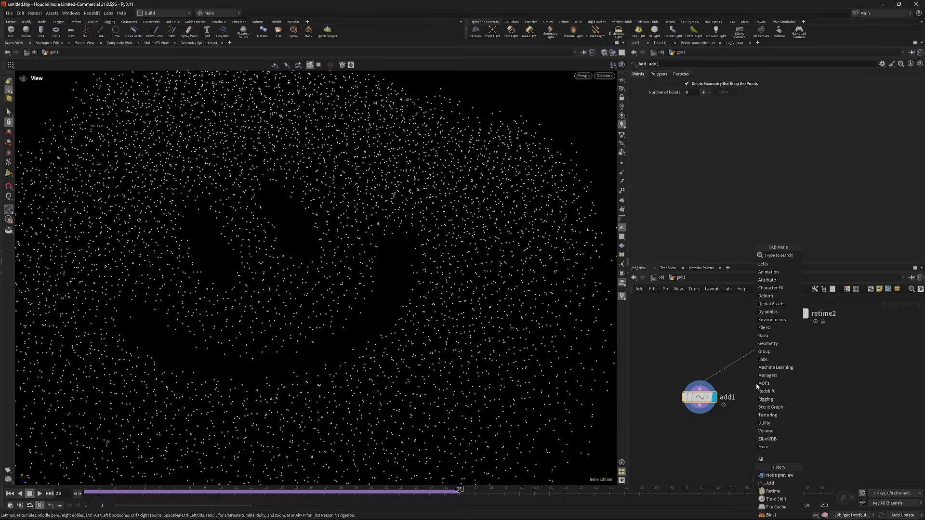
type("atwra")
key("Return")
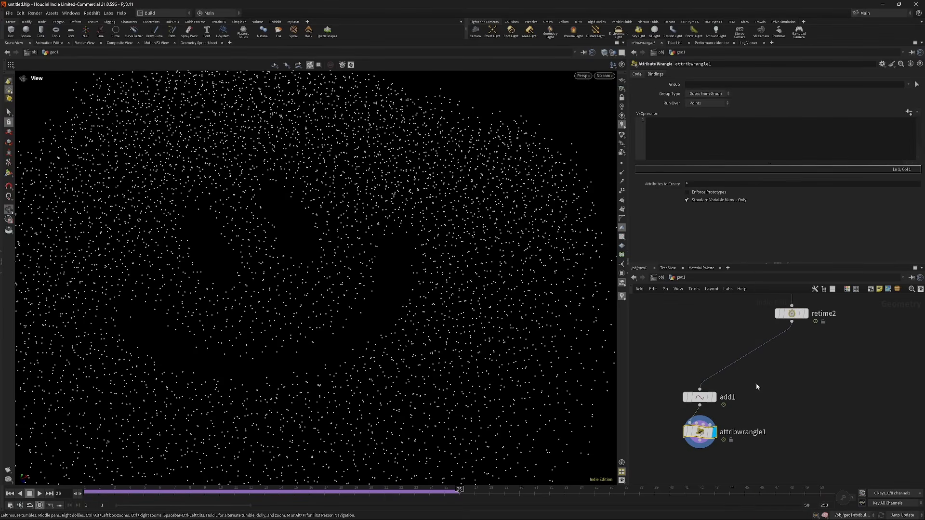
left_click(703, 134)
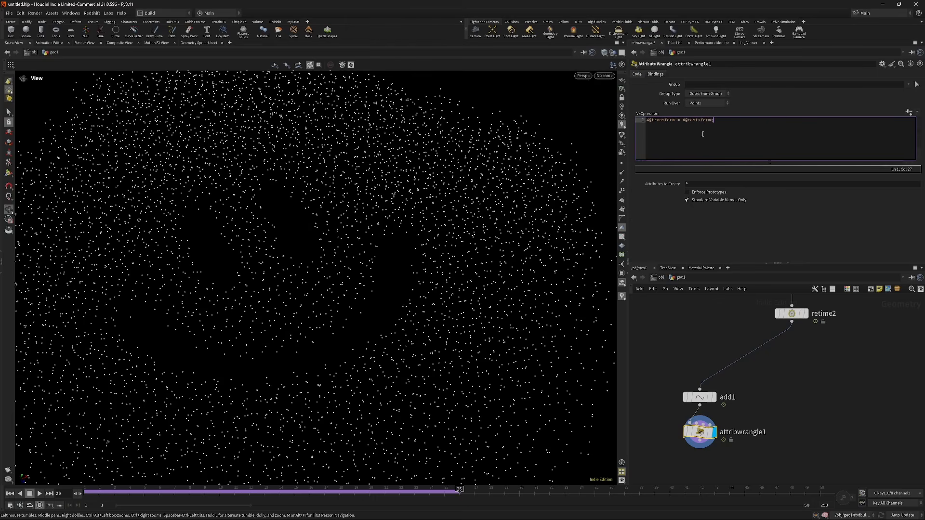
key("Return")
type("@p = 0;")
left_click(658, 393)
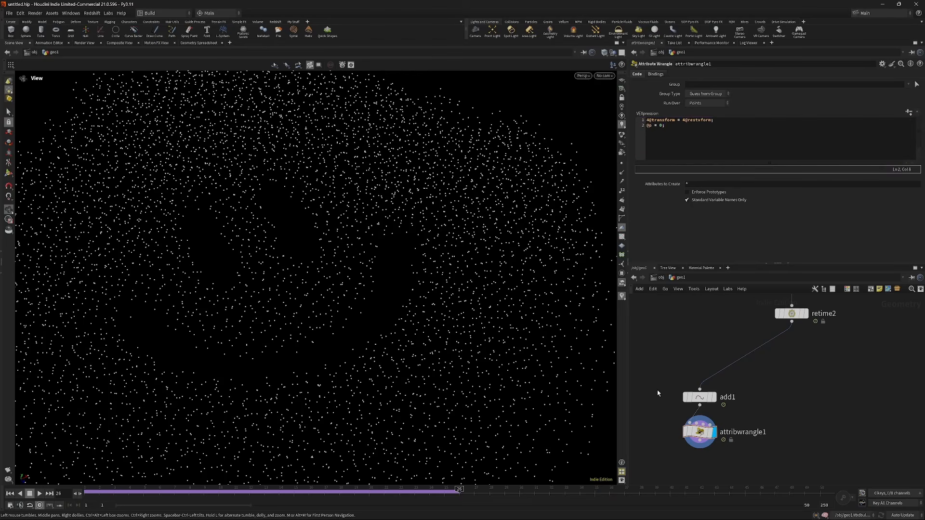
left_click(658, 137)
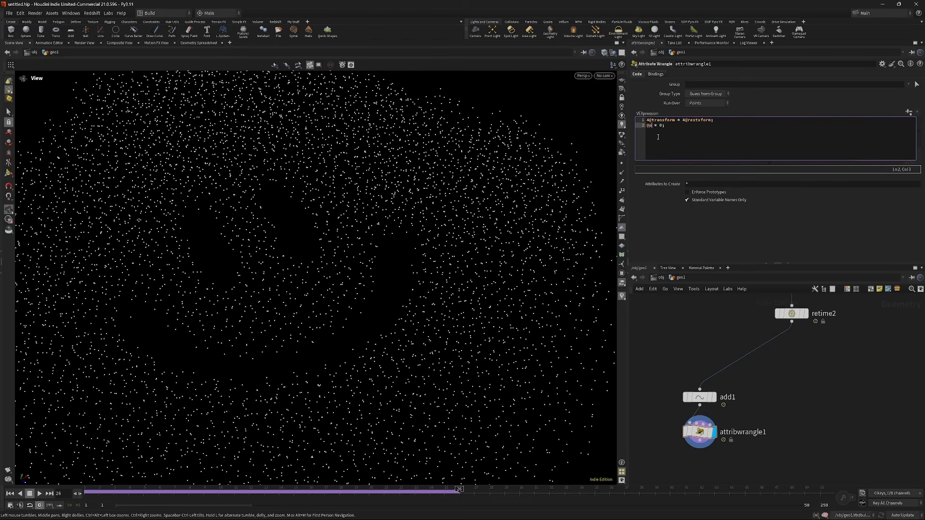
type("P")
left_click_drag(289, 278, 317, 287)
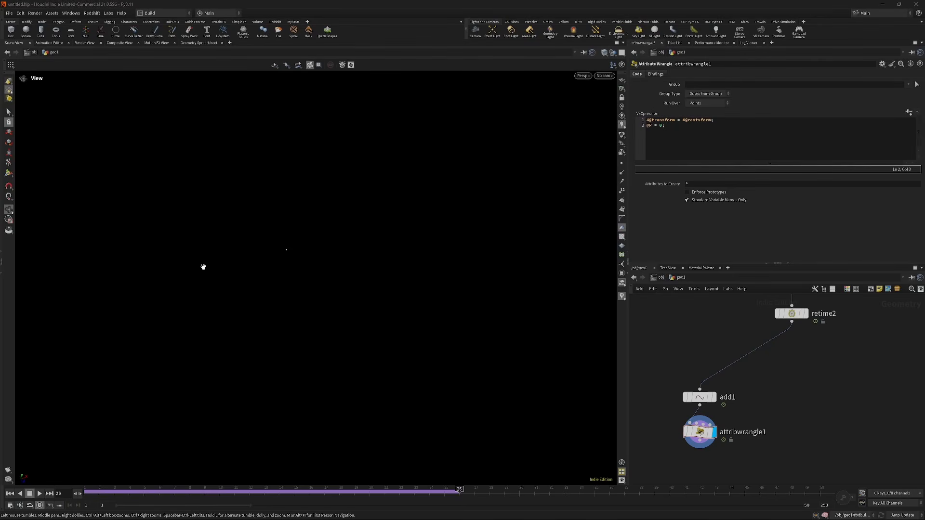
middle_click_drag(768, 428, 804, 384)
key("Tab")
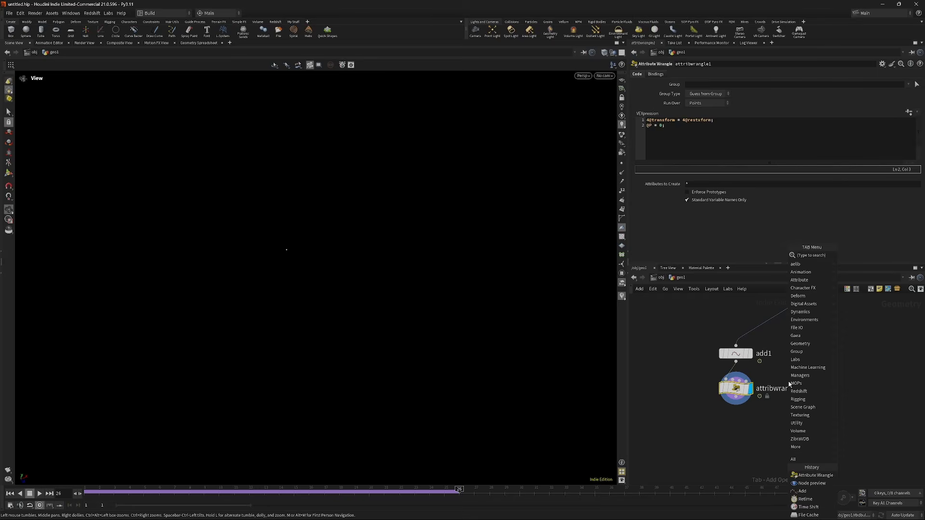
type("attrib")
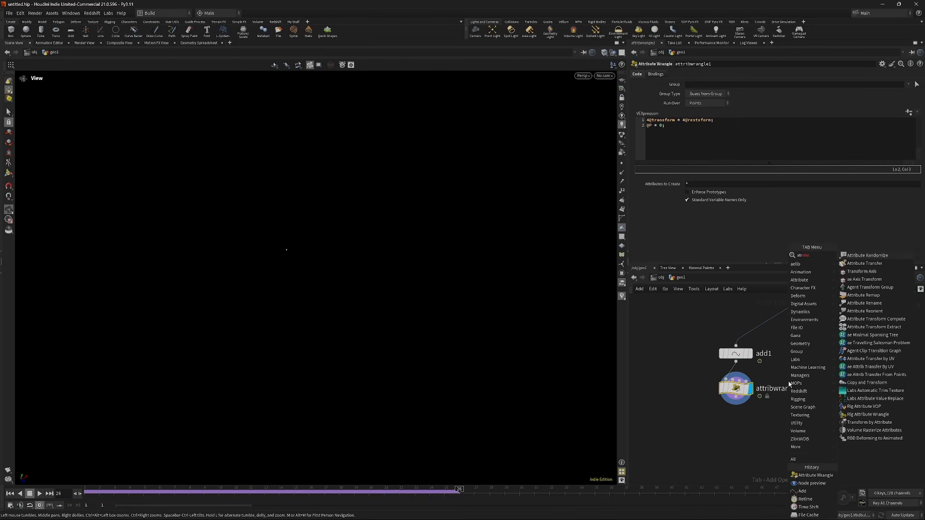
key("Return")
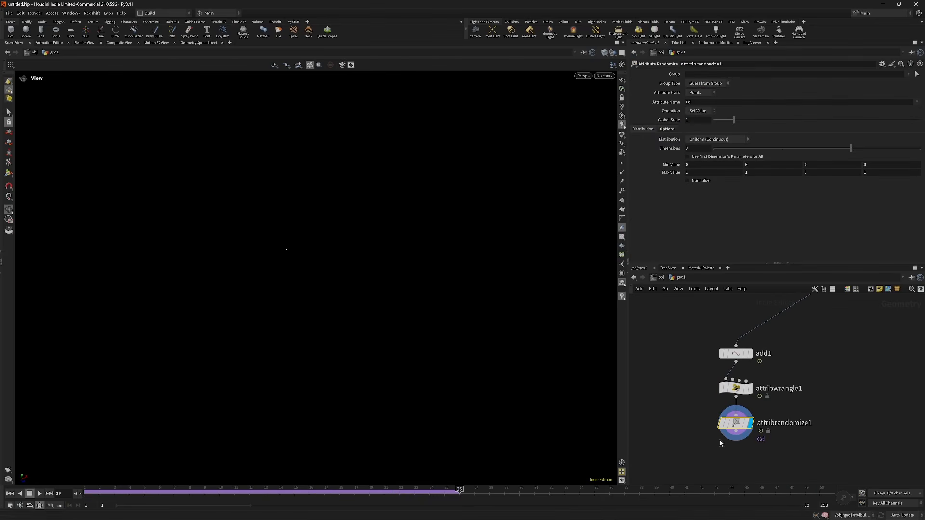
key("ctrl+z")
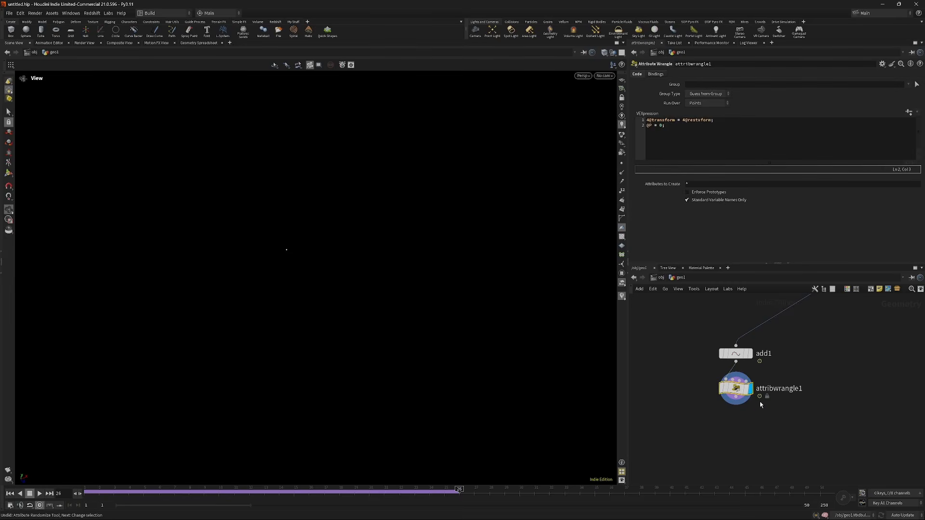
- Append an Attribute Delete to attribwrangle1 and set its Point Attributes to transform
key("Tab")
type("atde")
key("Return")
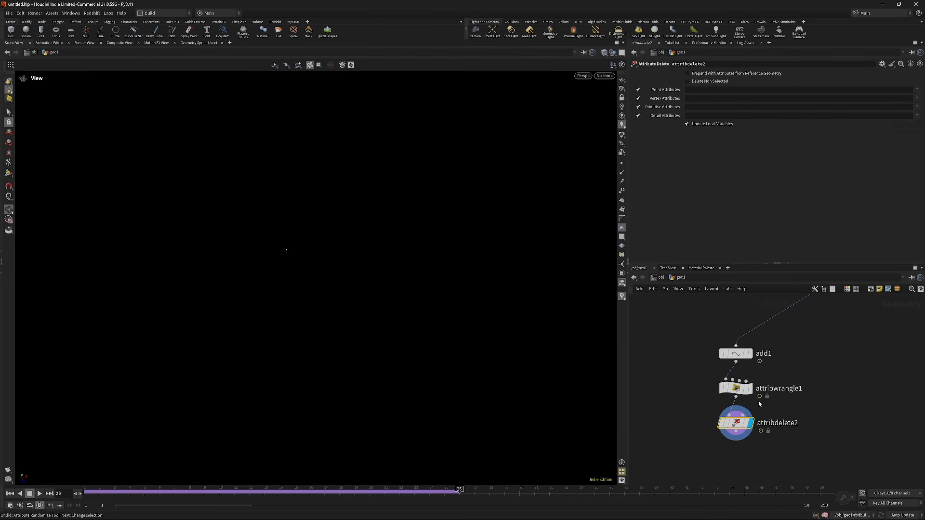
left_click(918, 89)
left_click(904, 129)
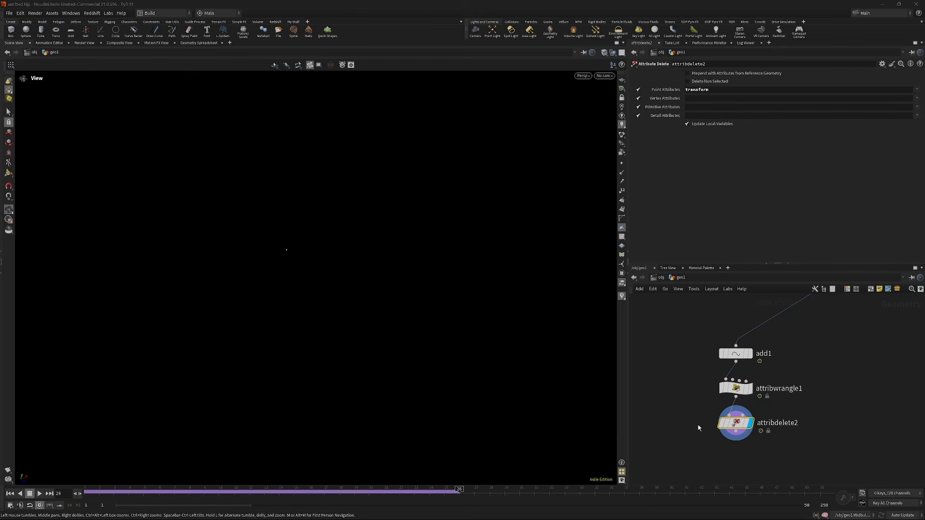
- Place a Copy to Points node below the new Attribute Delete and connect it to that node
middle_click_drag(698, 428, 695, 386)
key("Tab")
type("ctop")
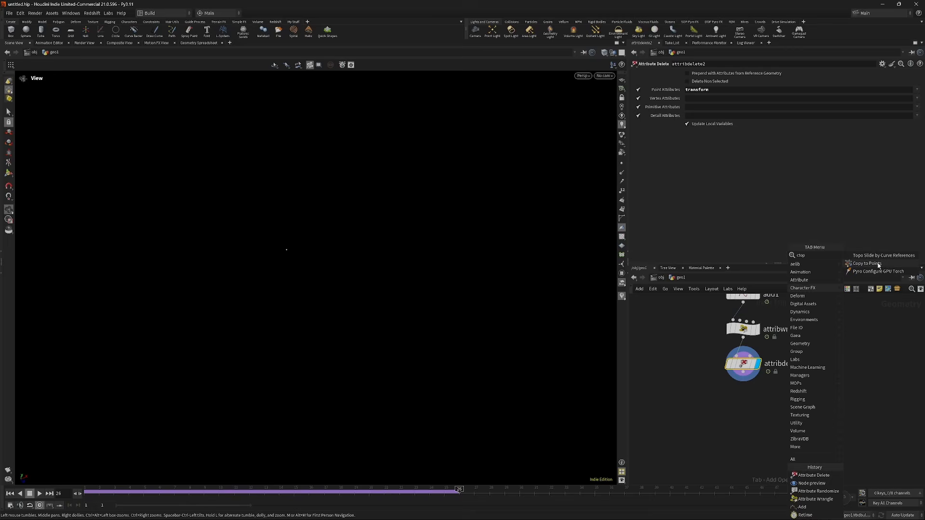
left_click(879, 266)
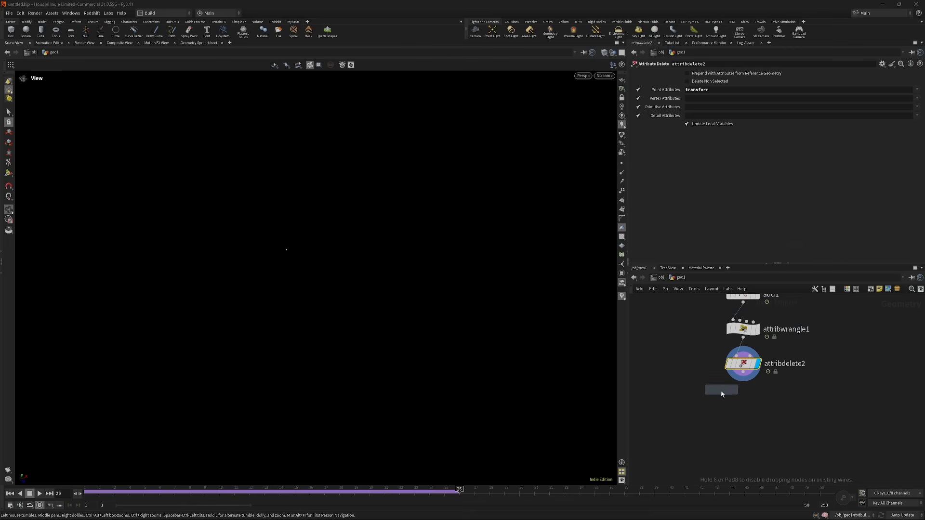
left_click(700, 410)
- Wire OUT_high into the new Copy to Points node, routing the wire with dots, and dismiss the error dialog
scroll(709, 382, "down", 10)
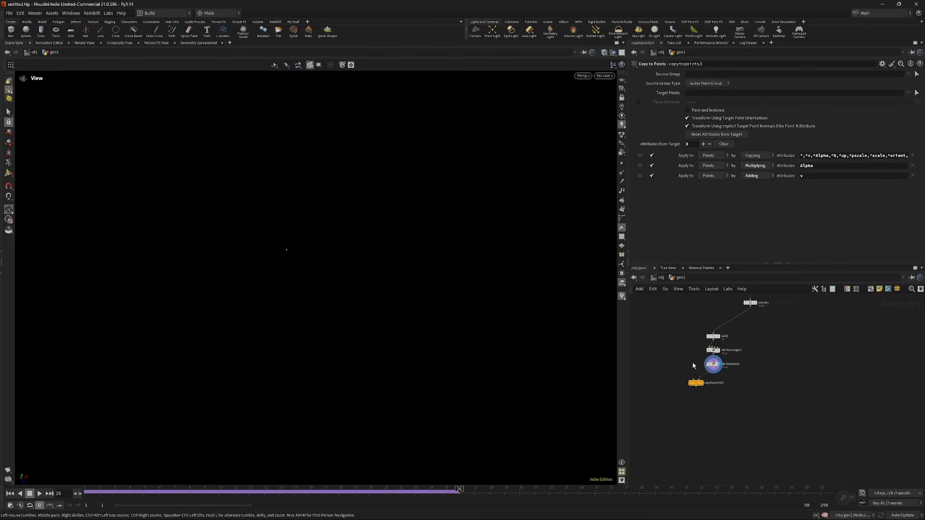
scroll(689, 399, "up", 2)
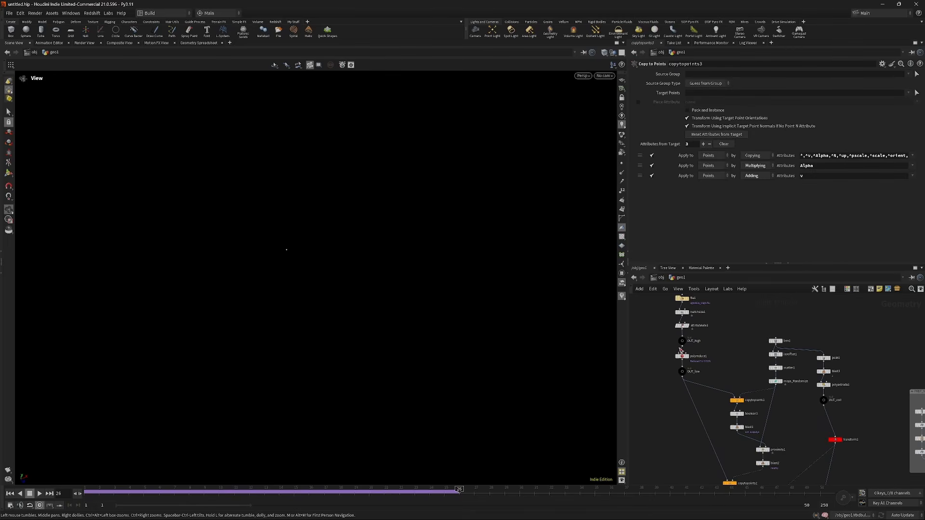
left_click(680, 346)
left_click(651, 356, "alt")
middle_click_drag(650, 462, 678, 322)
middle_click_drag(677, 396, 693, 339)
left_click(711, 372, "alt")
left_click(742, 396)
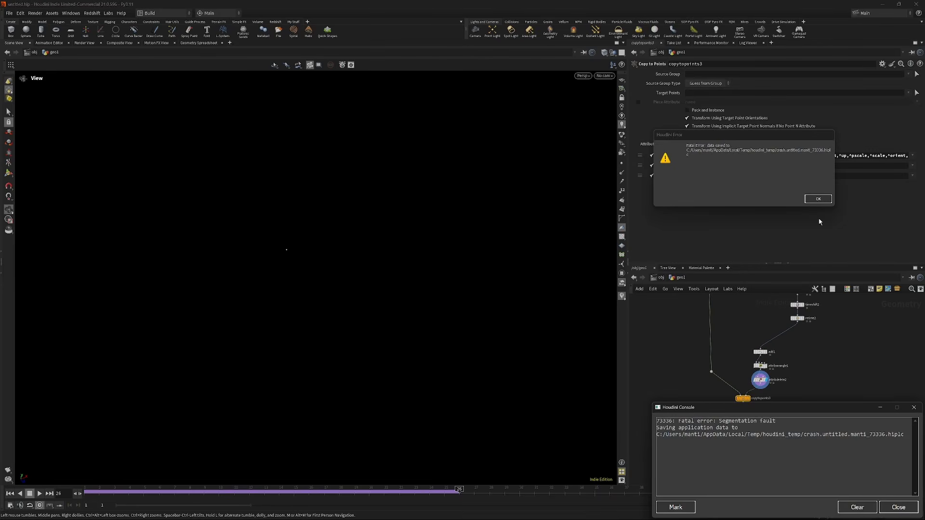
left_click(818, 199)
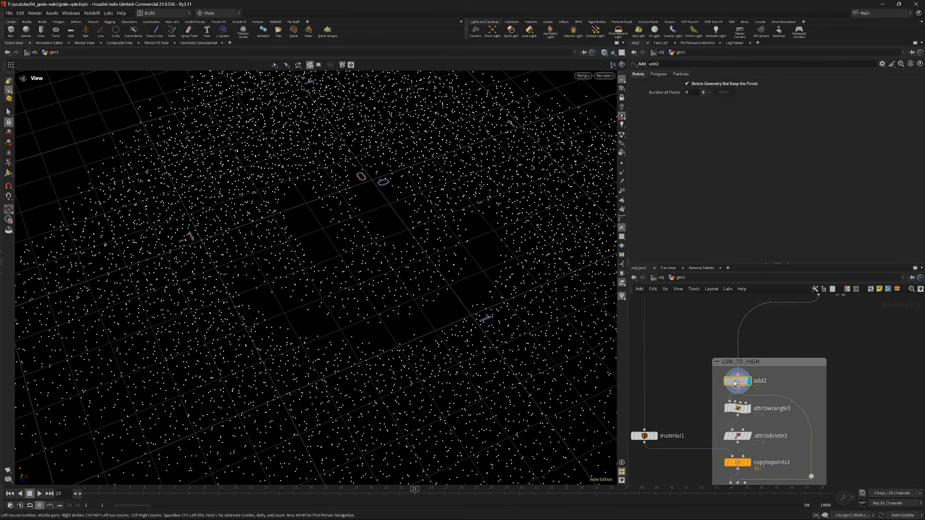
- Examine the wrangle, Attribute Delete, Copy to Points and Transform Pieces settings in the LOW_TO_HIGH group, and view the copied stones up close
left_click(737, 410)
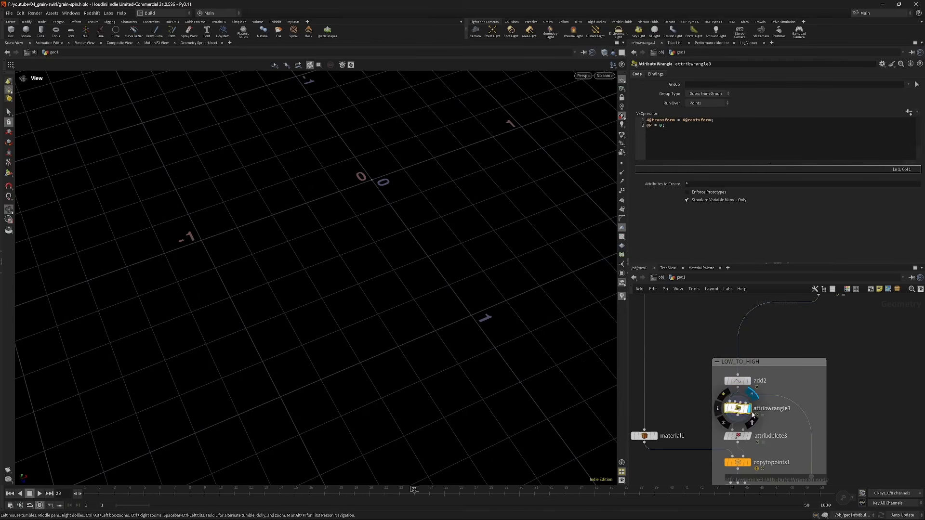
left_click(737, 436)
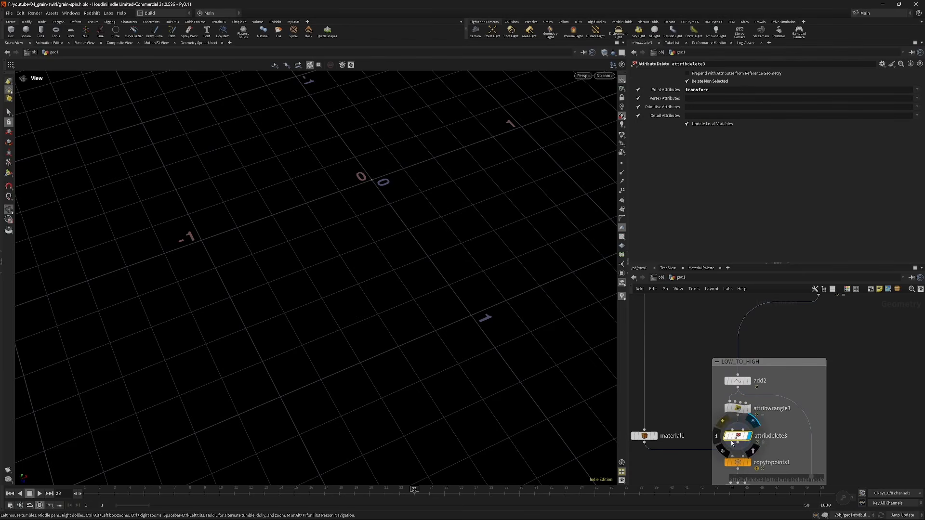
middle_click_drag(764, 464, 768, 445)
left_click(741, 448)
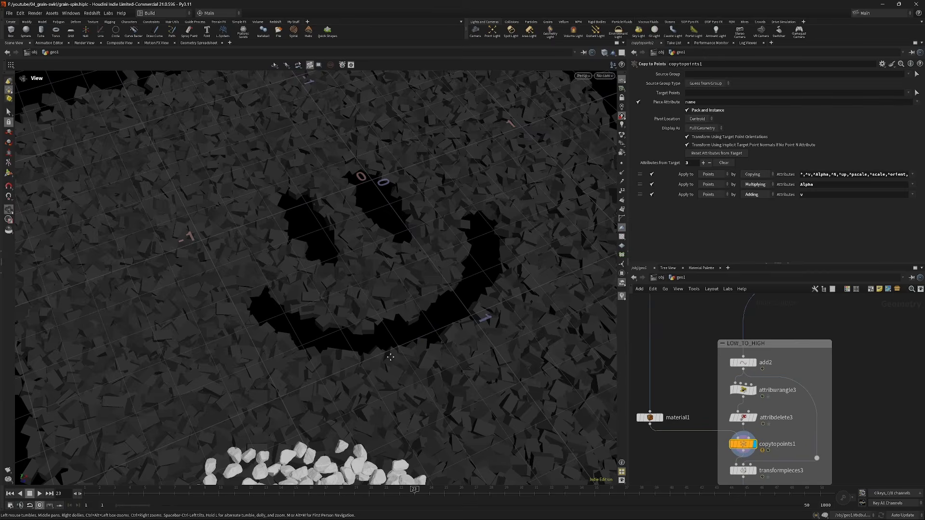
scroll(392, 347, "up", 10)
scroll(430, 323, "up", 5)
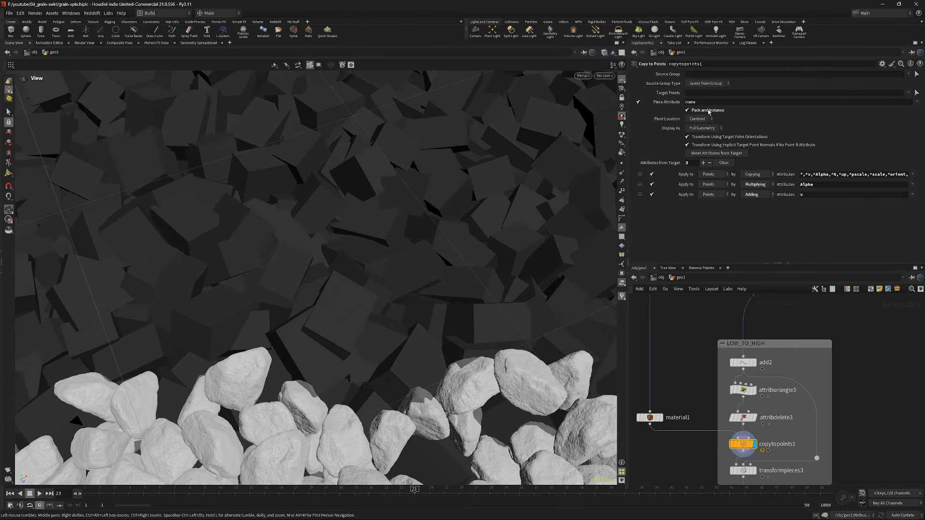
middle_click_drag(702, 467, 708, 395)
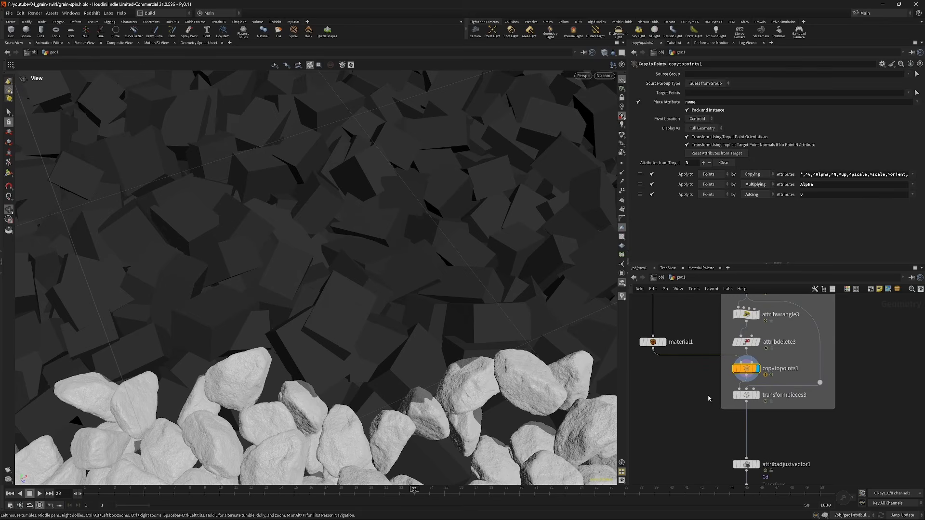
left_click(746, 394)
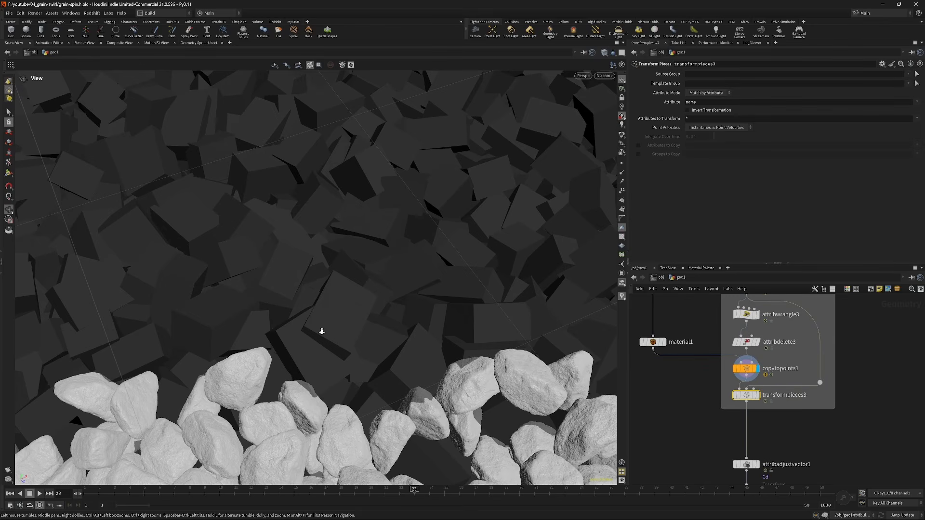
- Set the viewport's Scene Polygon Limit to 150 million in the display options and view the stones from farther away
scroll(318, 330, "down", 3)
key("d")
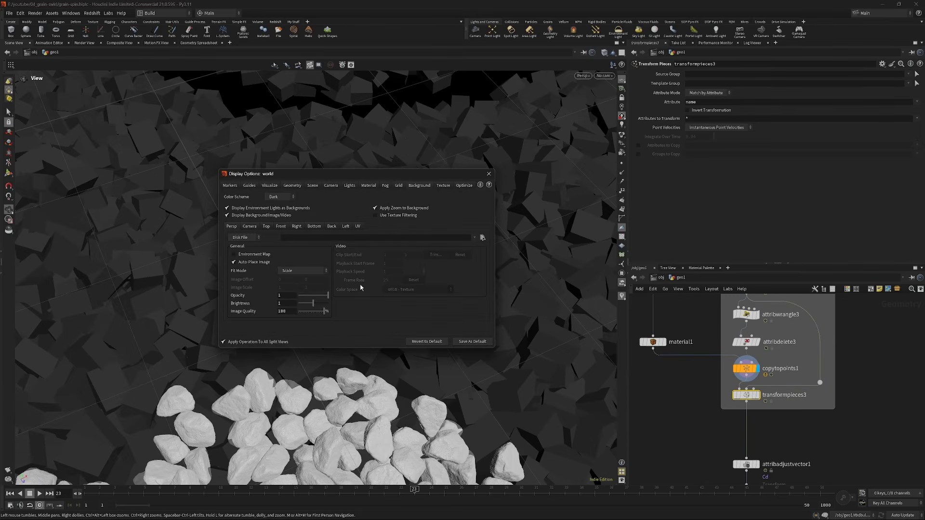
left_click(463, 186)
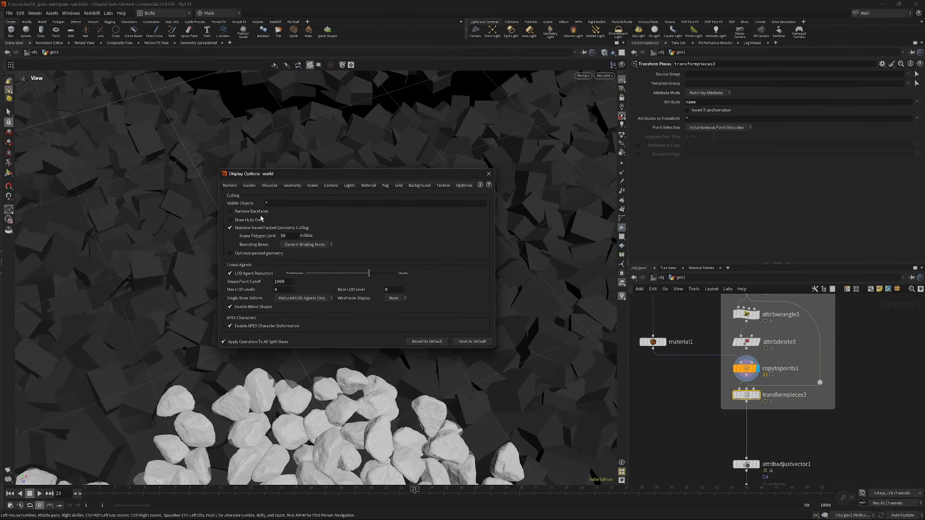
left_click(283, 236)
type("5")
key("Return")
left_click(489, 174)
scroll(380, 259, "down", 5)
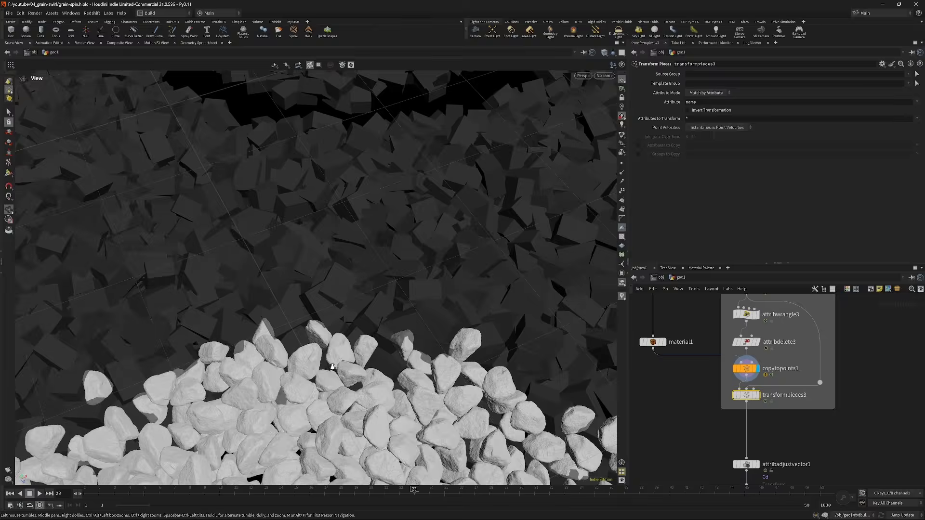
- Reopen the display options and set the Scene Polygon Limit to 300 million
scroll(351, 341, "up", 5)
key("d")
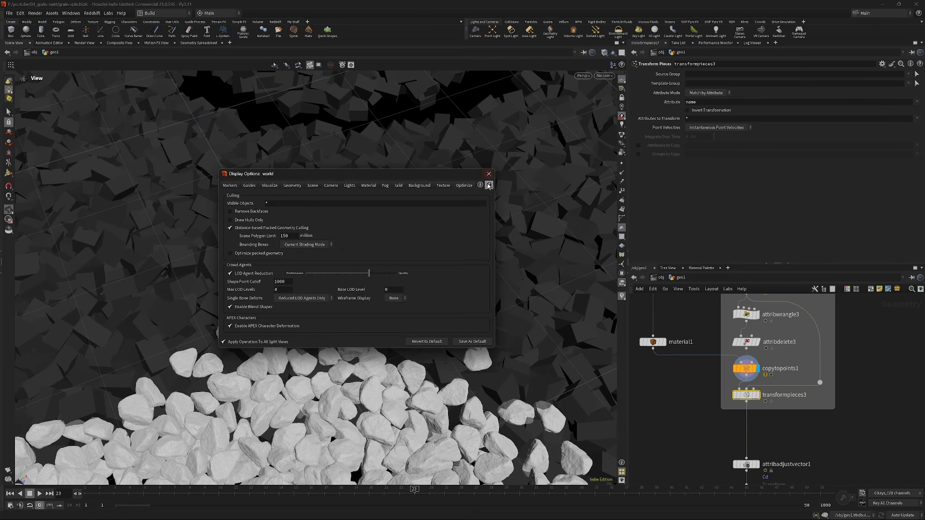
double_click(292, 236)
type("300")
key("Return")
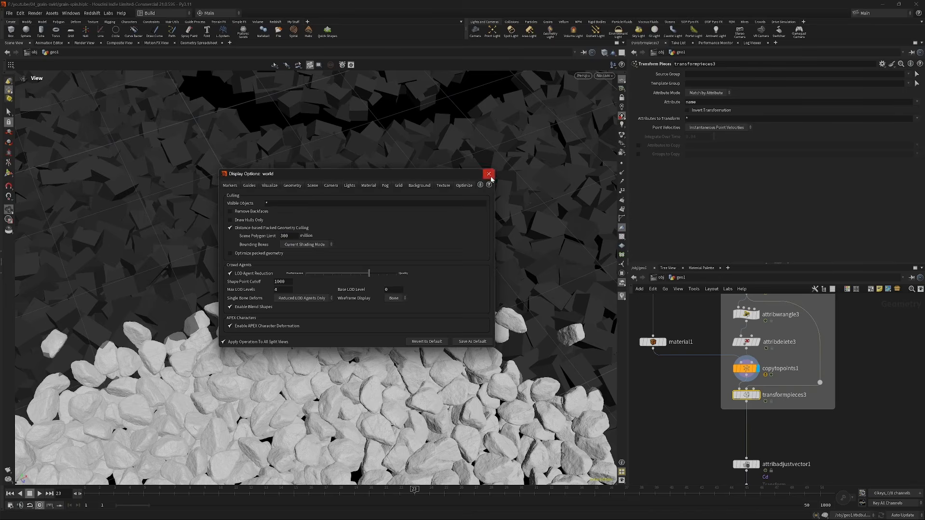
- Close the display options, return to frame 1 and display the transformpieces3 node's stones
left_click(489, 174)
left_click_drag(407, 321, 404, 409)
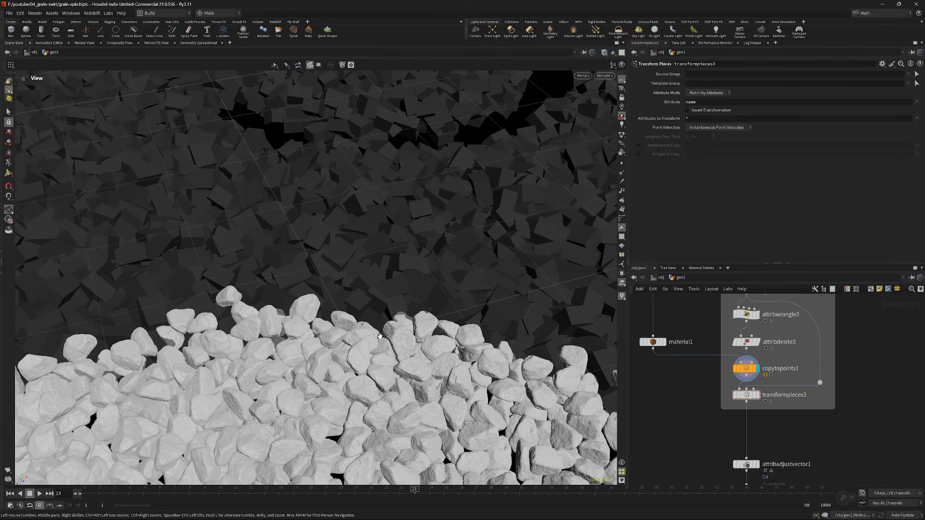
left_click_drag(415, 489, 87, 497)
left_click(794, 401)
left_click(758, 396)
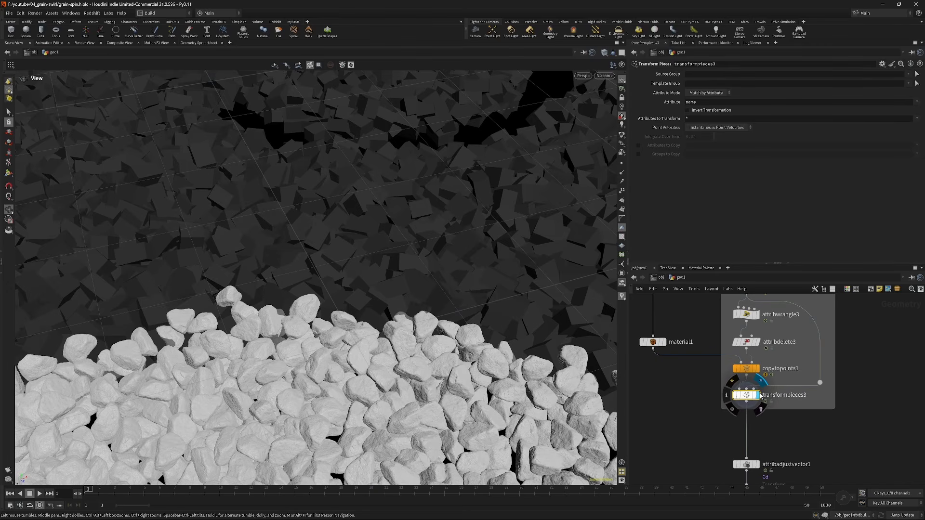
middle_click_drag(758, 396, 742, 435)
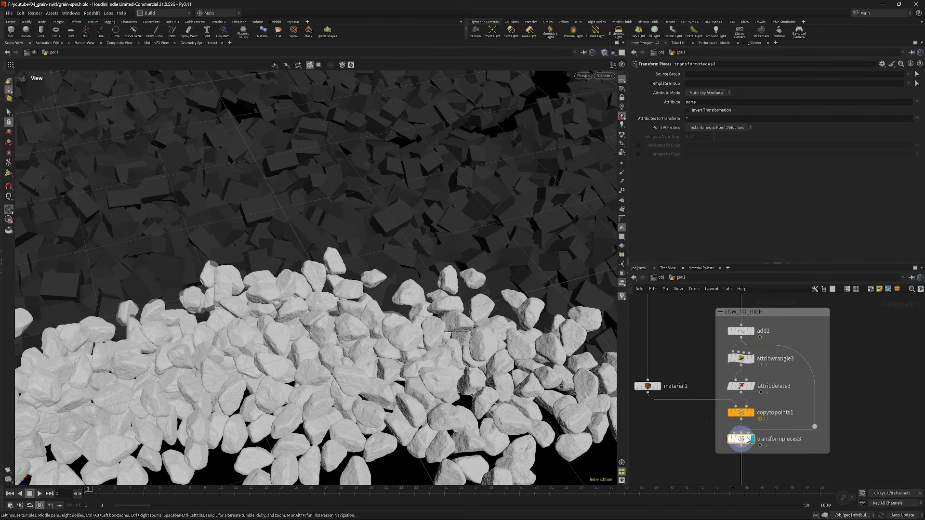
- Compare the add2 points with the transformpieces3 stones at frame 11, and preview the motion up to frame 19
left_click(752, 331)
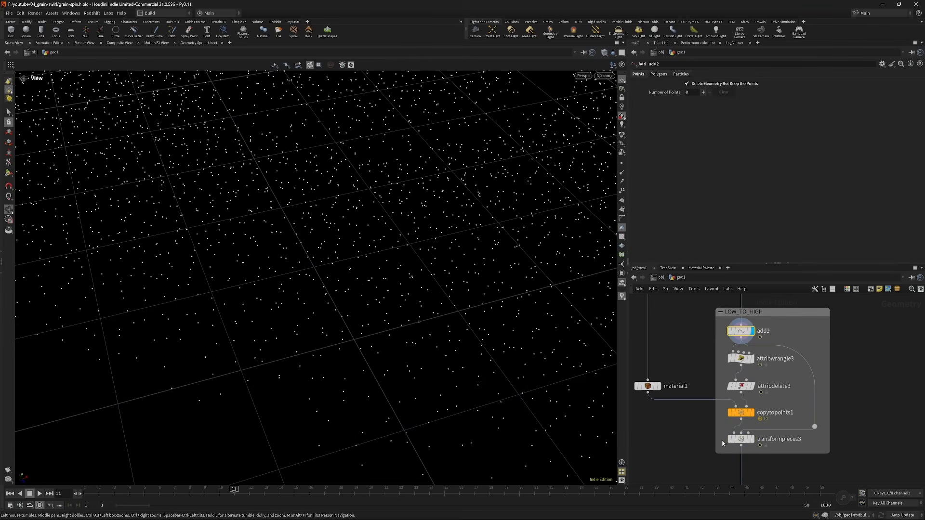
left_click_drag(679, 429, 794, 453)
key("r")
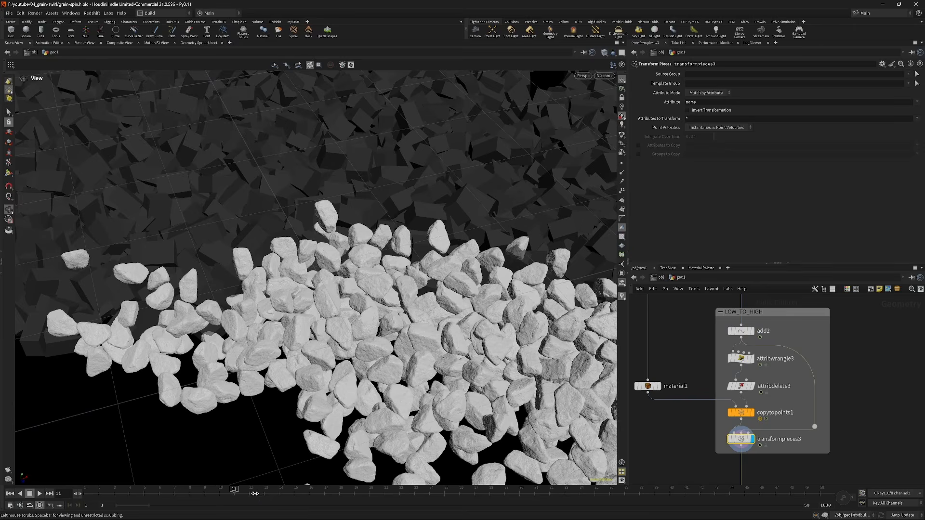
left_click_drag(256, 494, 354, 494)
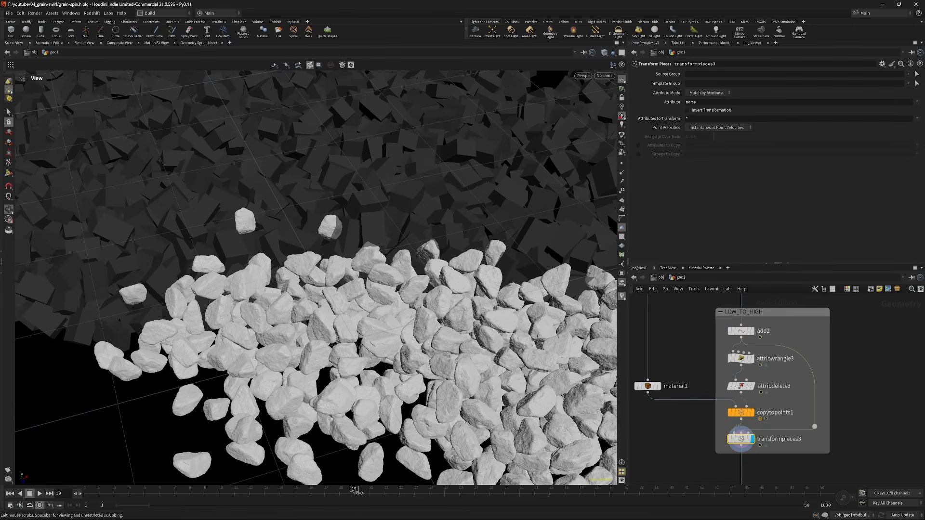
- Review the keyframe_time Retime settings and scrub the stone animation back to frame 11
middle_click_drag(704, 344, 647, 486)
left_click_drag(730, 373, 810, 393)
scroll(424, 339, "up", 2)
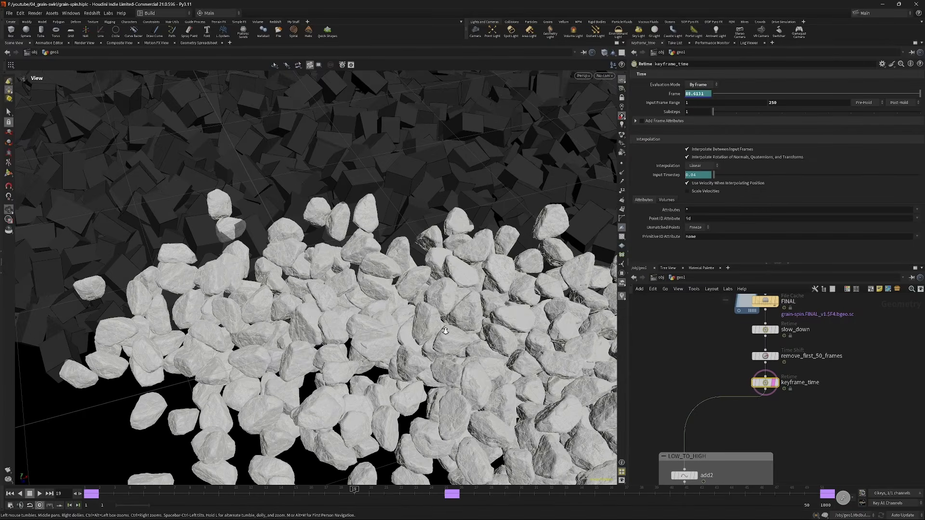
left_click_drag(321, 494, 260, 491)
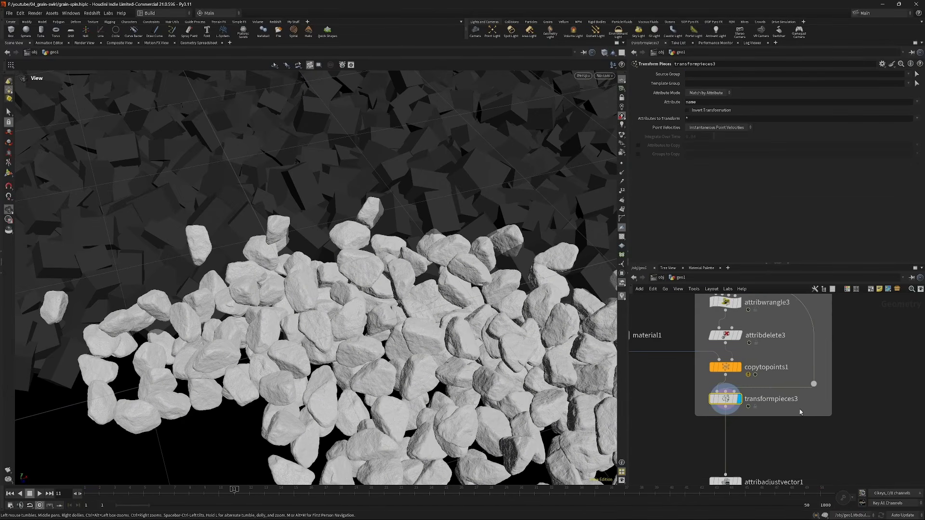
- Display attribadjustvector1 to view the random Cd colors on the stones
middle_click_drag(742, 444, 749, 390)
left_click_drag(687, 409, 776, 436)
left_click(746, 430)
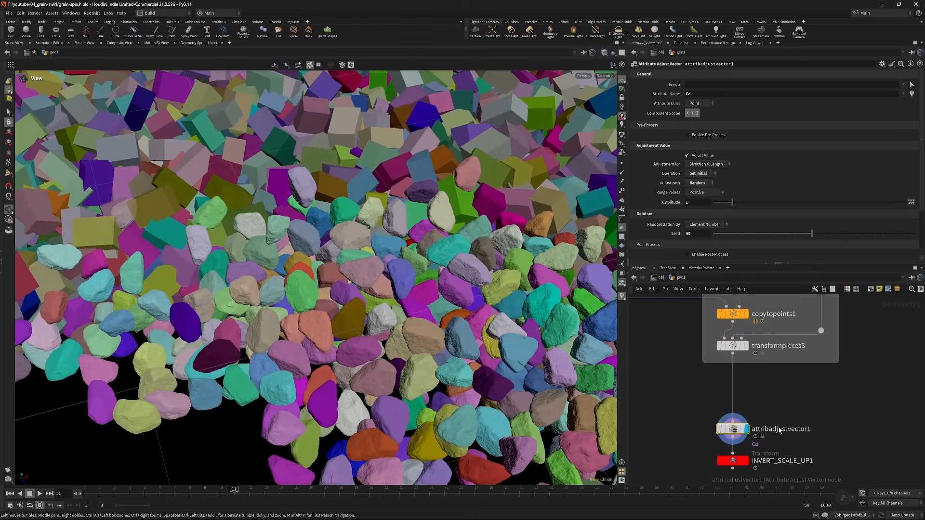
left_click_drag(435, 313, 446, 265)
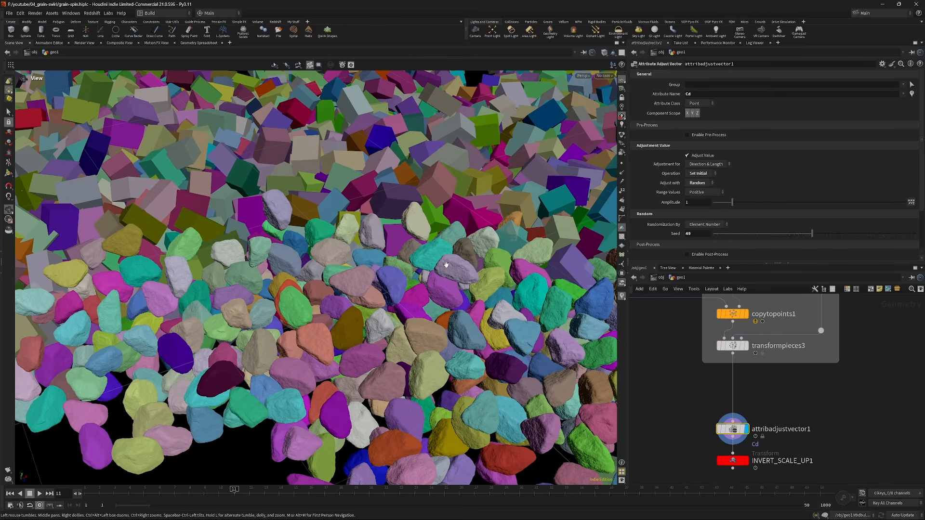
- Display the INVERT_SCALE_UP1 transform and frame the scaled-down stones in the viewport
middle_click_drag(689, 416, 683, 374)
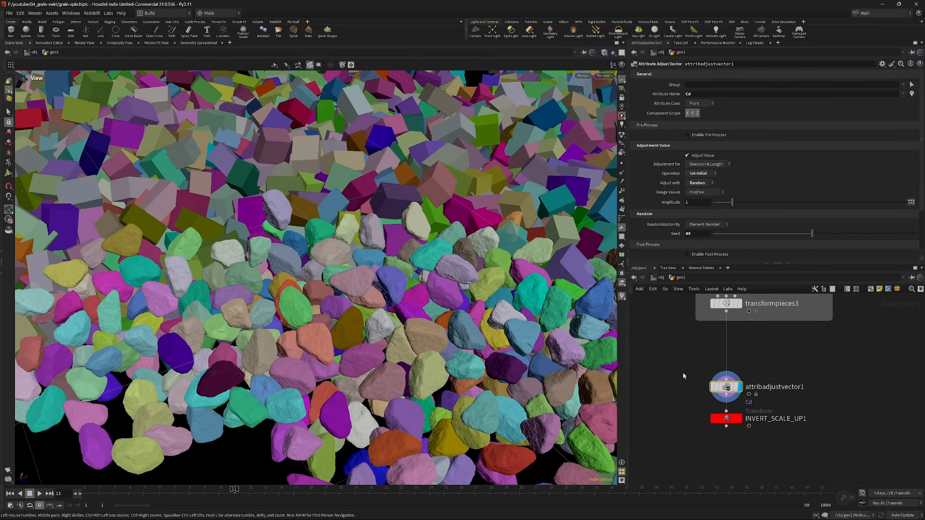
left_click_drag(673, 417, 778, 429)
key("r")
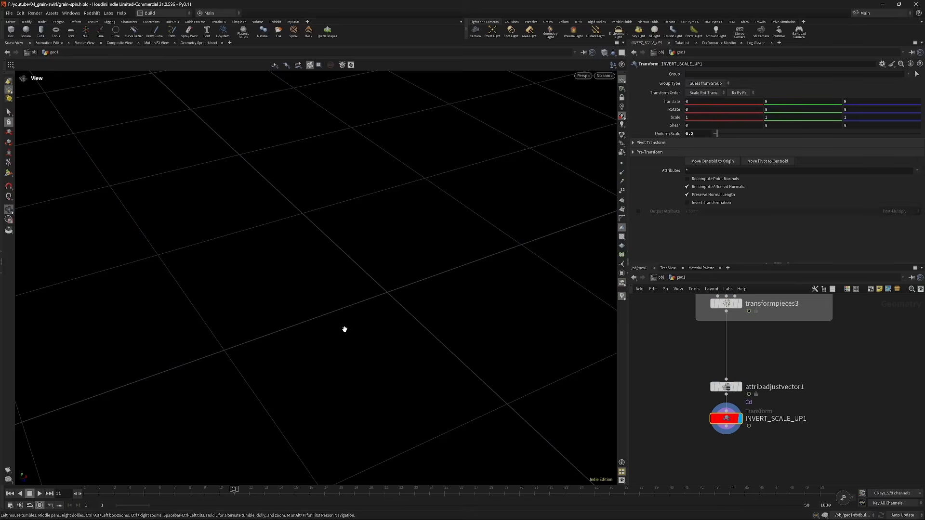
key("f")
scroll(764, 355, "down", 5)
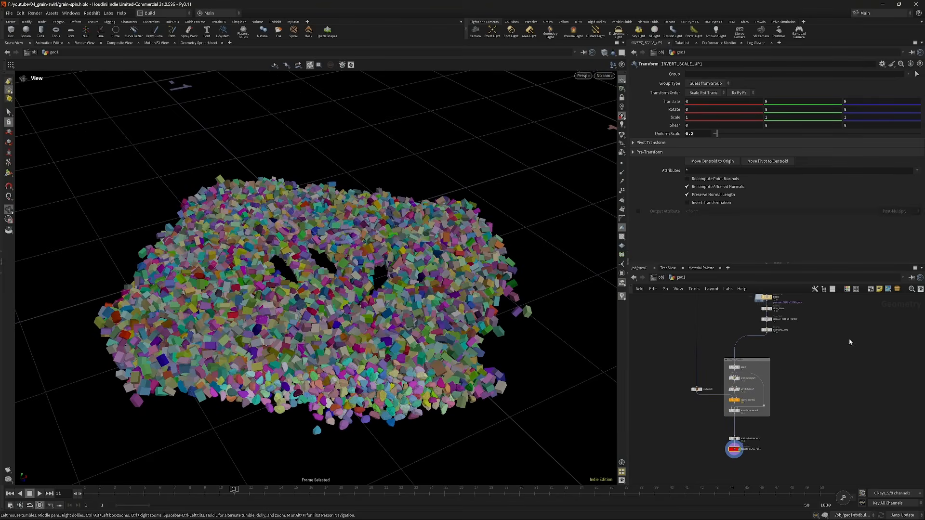
left_click_drag(339, 307, 387, 315)
left_click_drag(347, 338, 795, 403)
- Open the rock Redshift material network and examine its layout and the TextureSampler1 albedo texture settings
key("u")
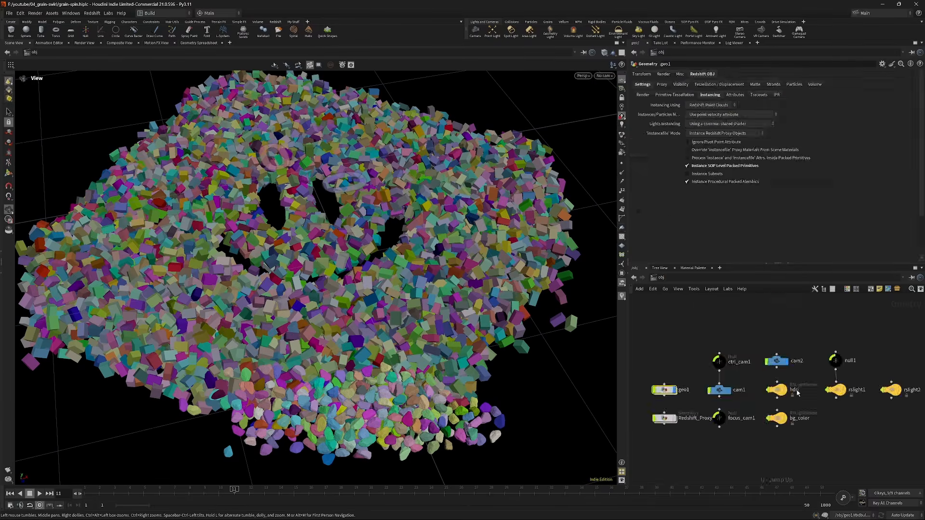
key("2")
double_click(769, 353)
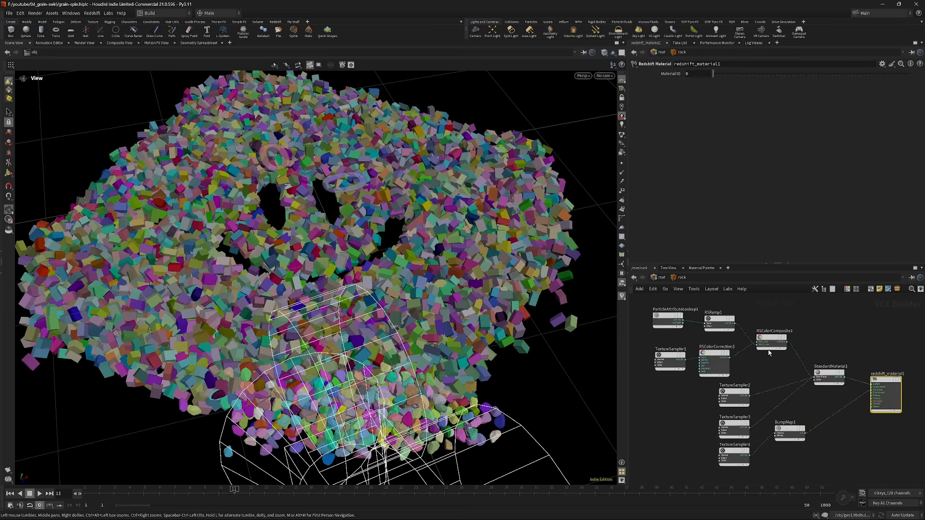
middle_click_drag(755, 368, 778, 405)
scroll(698, 386, "up", 3)
left_click(700, 402)
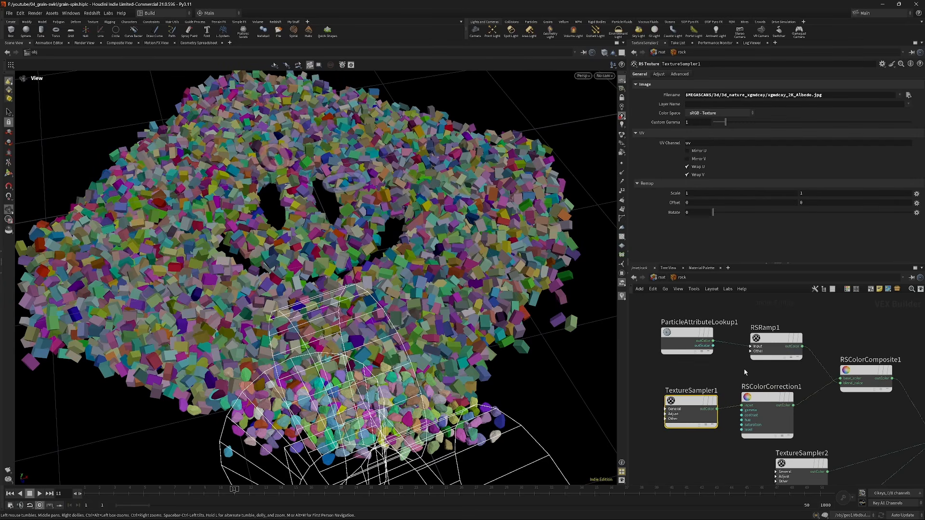
scroll(793, 381, "down", 3)
middle_click_drag(872, 480, 765, 422)
middle_click_drag(734, 353, 789, 397)
scroll(678, 345, "up", 1)
middle_click_drag(679, 345, 713, 378)
scroll(727, 389, "up", 1)
scroll(738, 397, "up", 1)
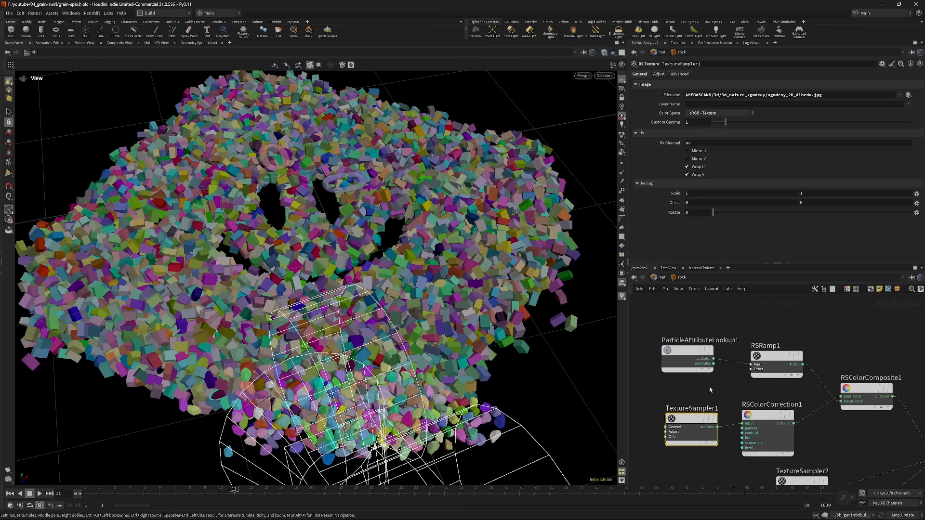
- Examine the ParticleAttributeLookup1 attribute, both RSRamp1 color points and the RSColorComposite1 composite mode in the rock material
left_click(689, 357)
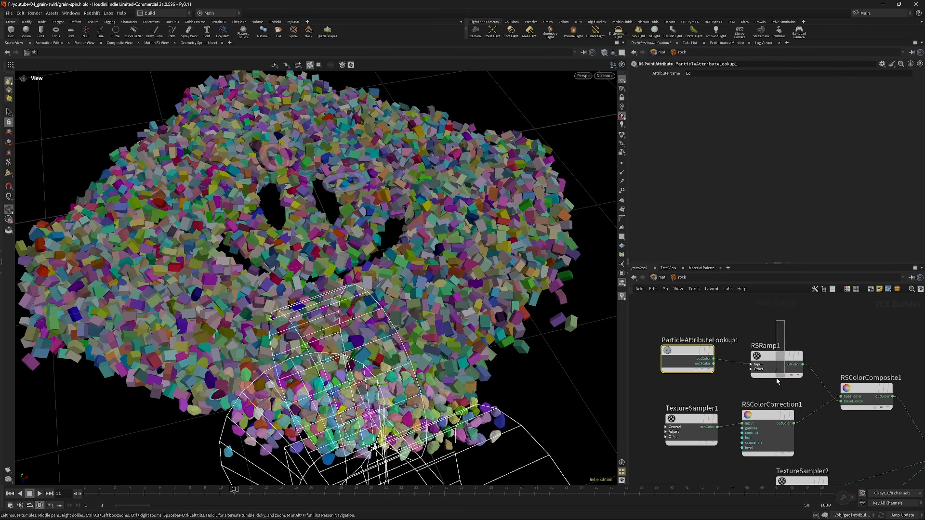
left_click(776, 357)
scroll(829, 203, "down", 1)
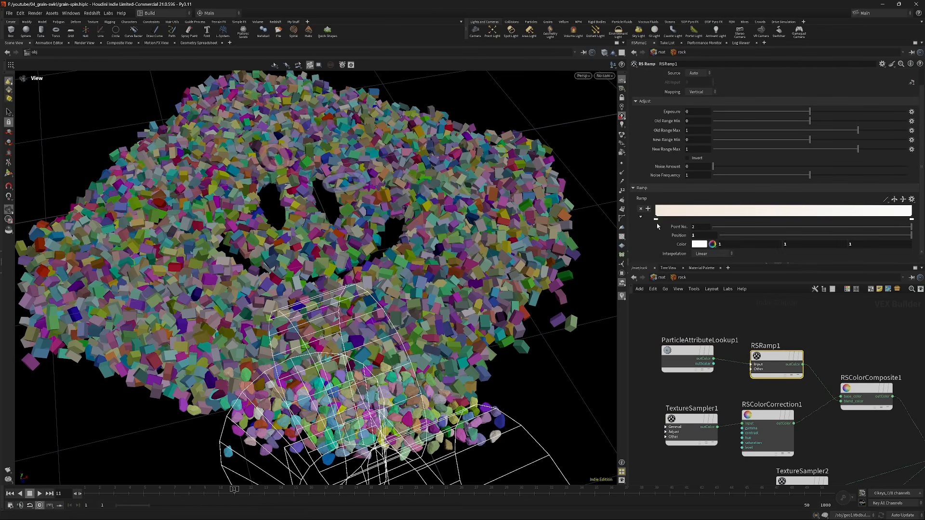
left_click(655, 219)
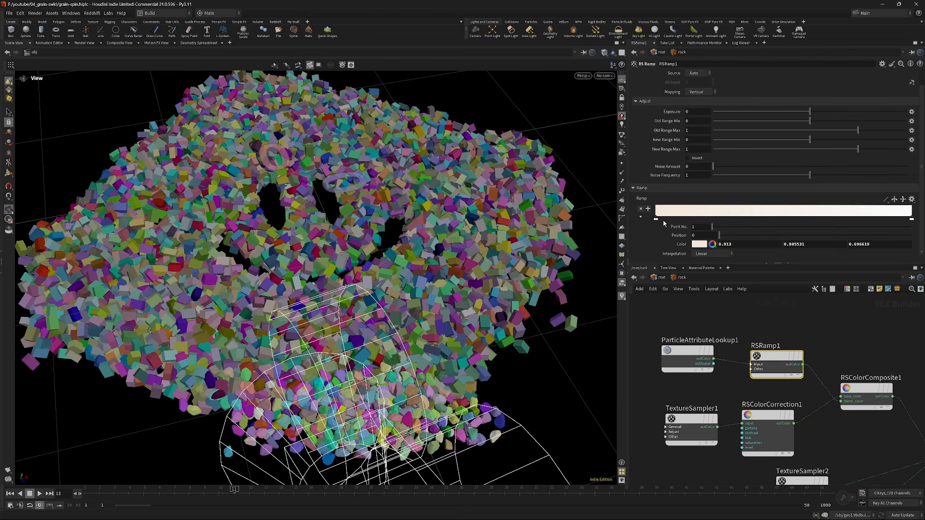
left_click(911, 219)
middle_click_drag(870, 359, 779, 329)
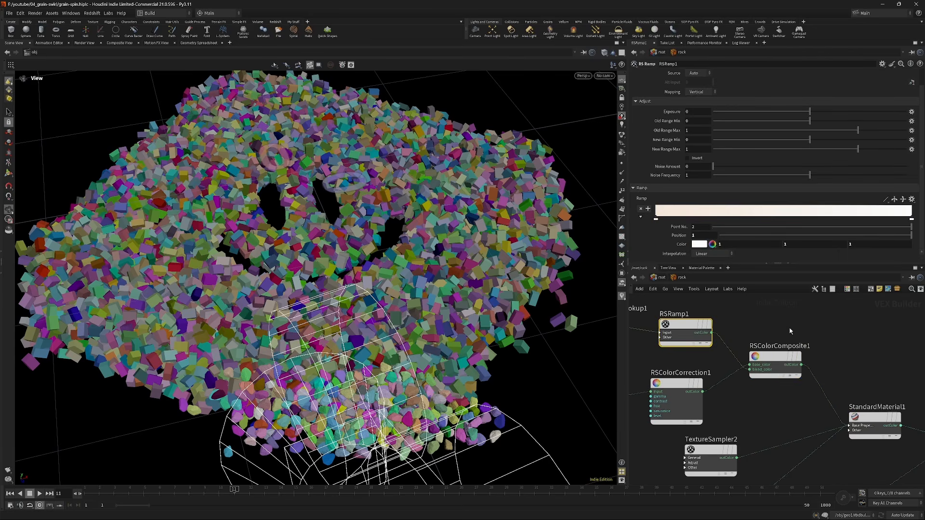
left_click(777, 365)
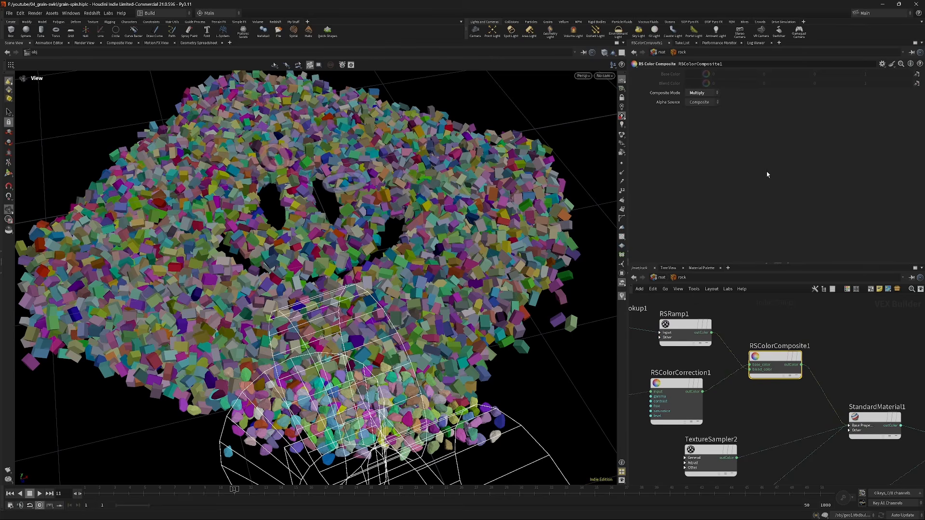
middle_click_drag(812, 348, 774, 323)
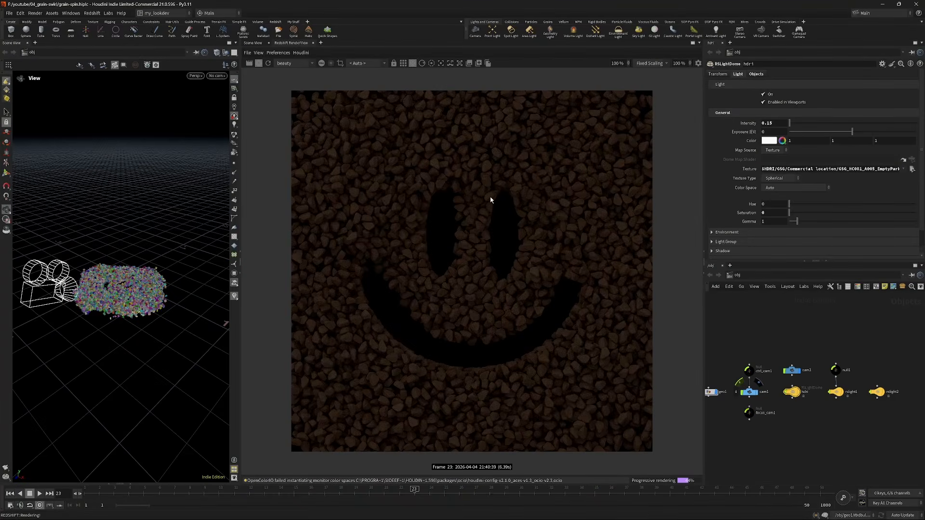
- Inspect the Redshift render of the smiley stones up close and as a whole with only the dome light lighting them
scroll(492, 200, "up", 4)
scroll(617, 167, "up", 4)
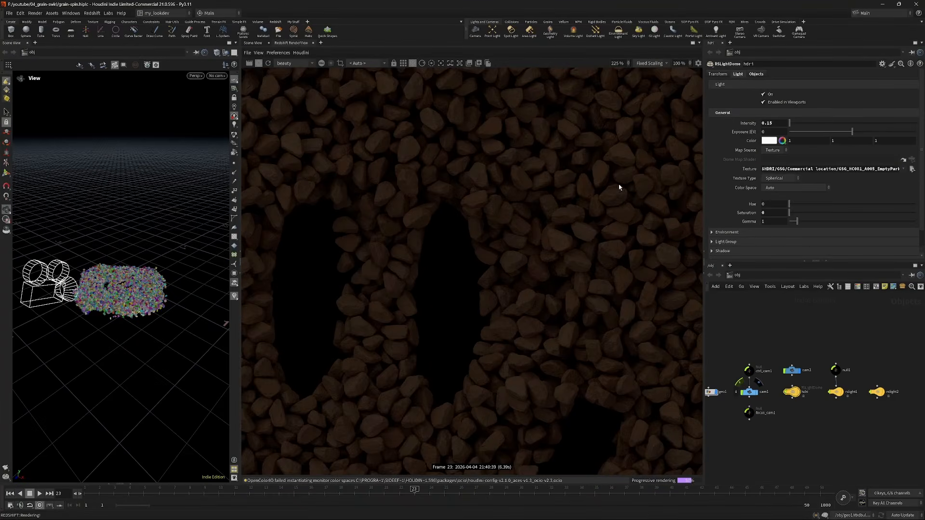
scroll(512, 240, "down", 4)
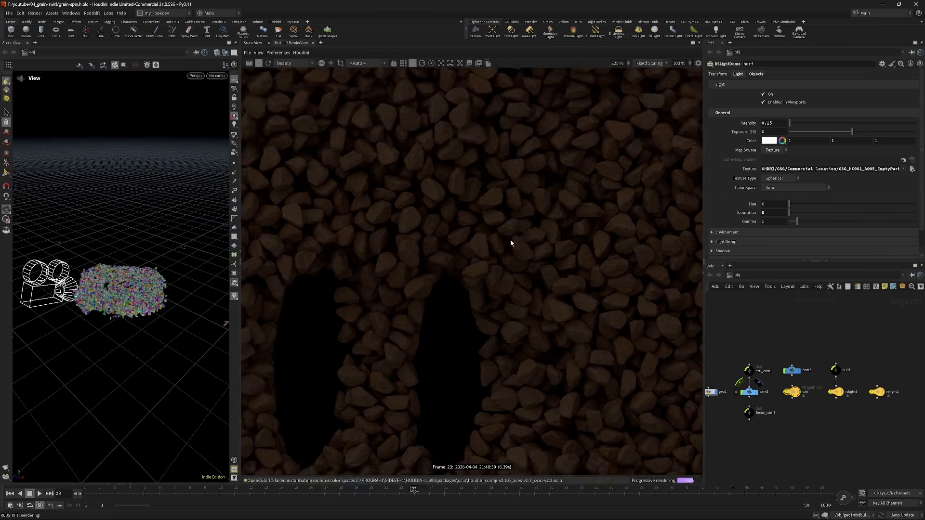
middle_click_drag(642, 190, 518, 210)
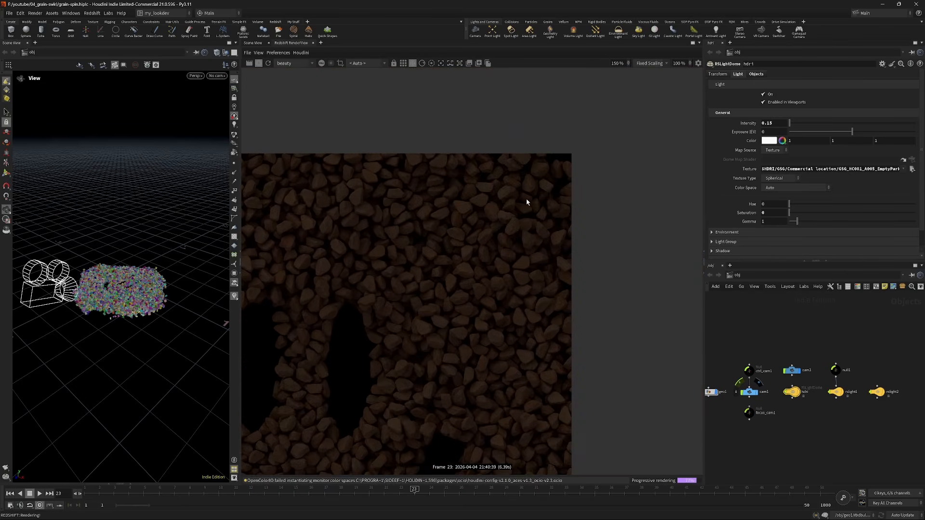
scroll(514, 215, "up", 4)
scroll(489, 238, "down", 6)
middle_click_drag(433, 290, 492, 218)
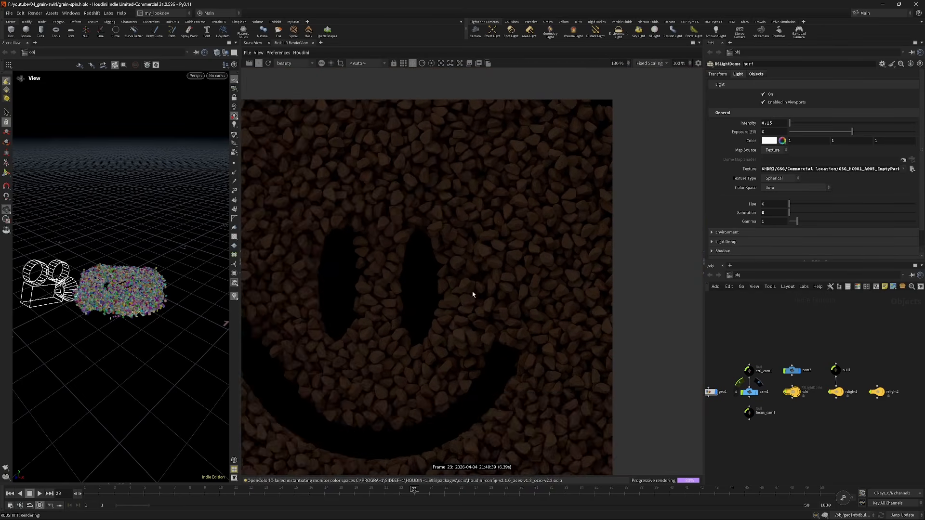
scroll(471, 296, "down", 2)
middle_click_drag(440, 317, 505, 235)
- Turn on the rslight1 area light and inspect its placement and its effect on the rendered stones
left_click(836, 393)
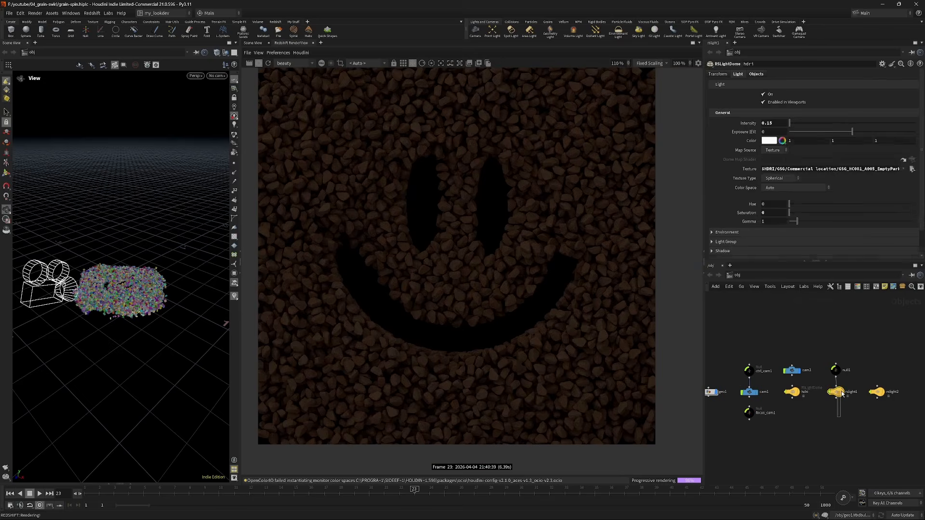
left_click(764, 94)
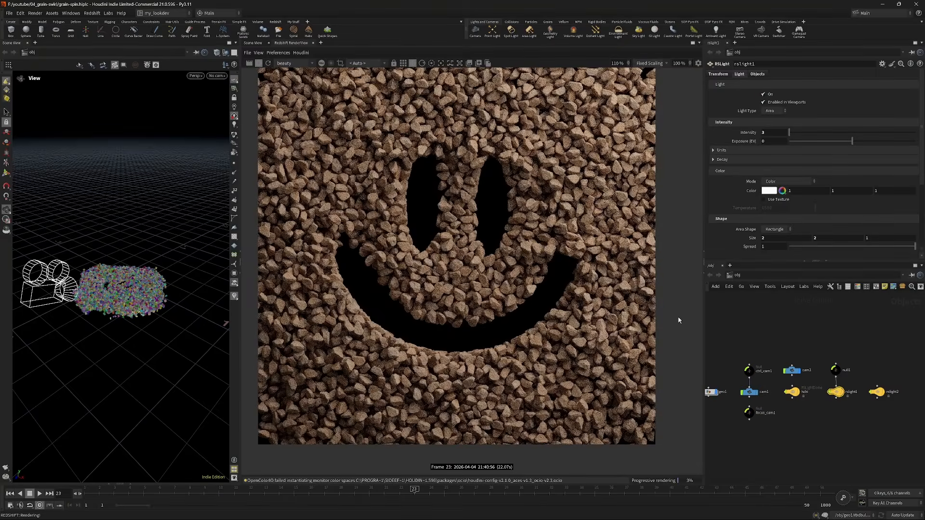
left_click(843, 393)
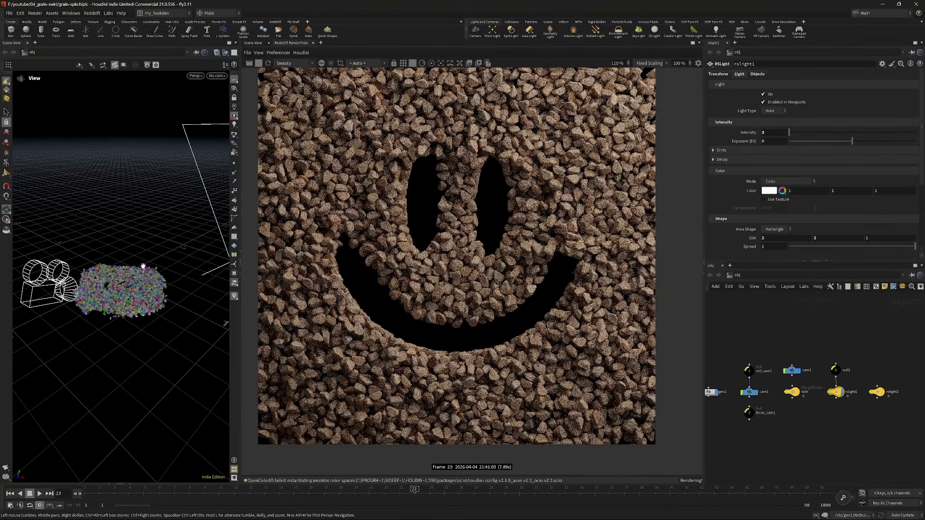
left_click_drag(142, 267, 142, 327)
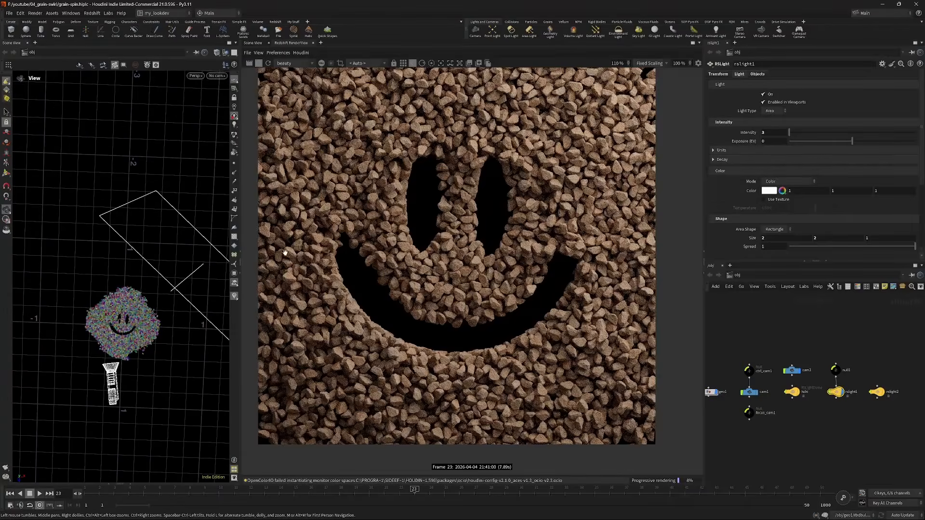
scroll(452, 223, "down", 1)
middle_click_drag(452, 224, 465, 264)
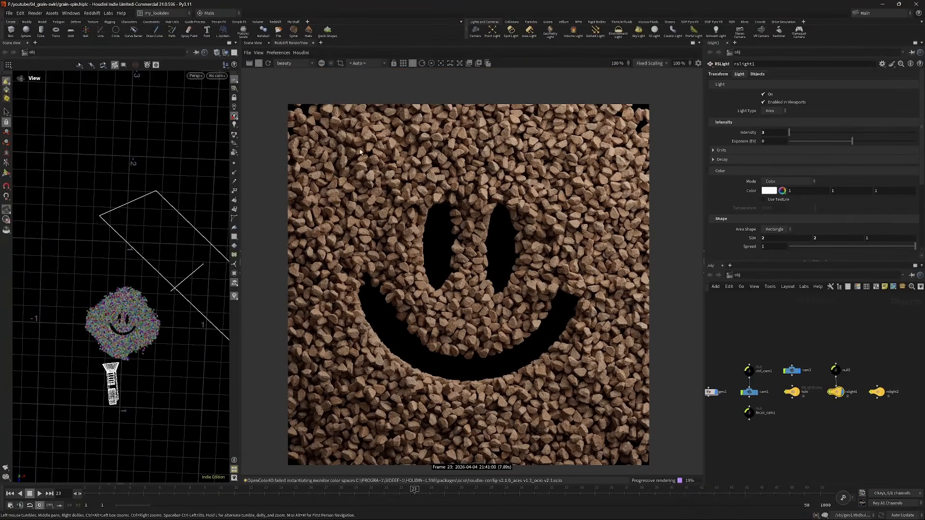
scroll(559, 176, "up", 5)
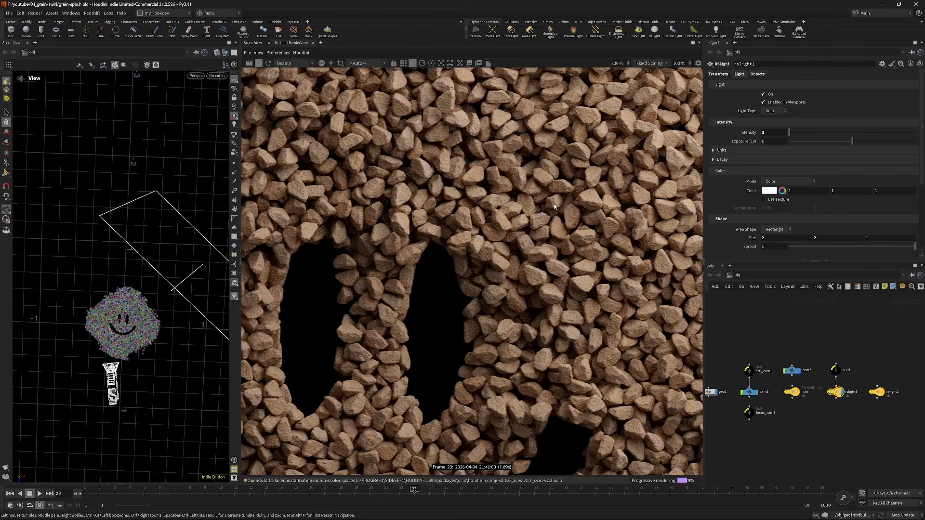
scroll(554, 208, "down", 5)
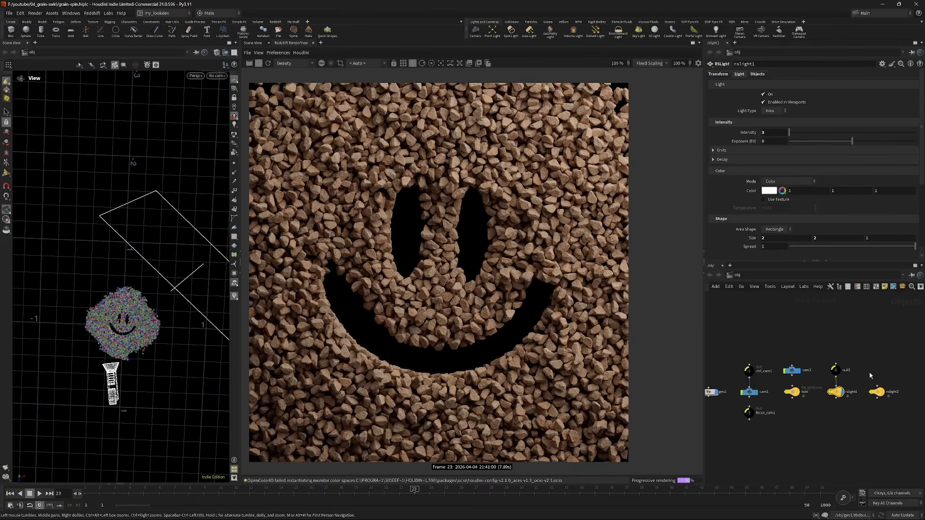
- Turn on the rslight2 area light and check its placement beneath the stones and its effect around the smiley gaps
left_click(876, 392)
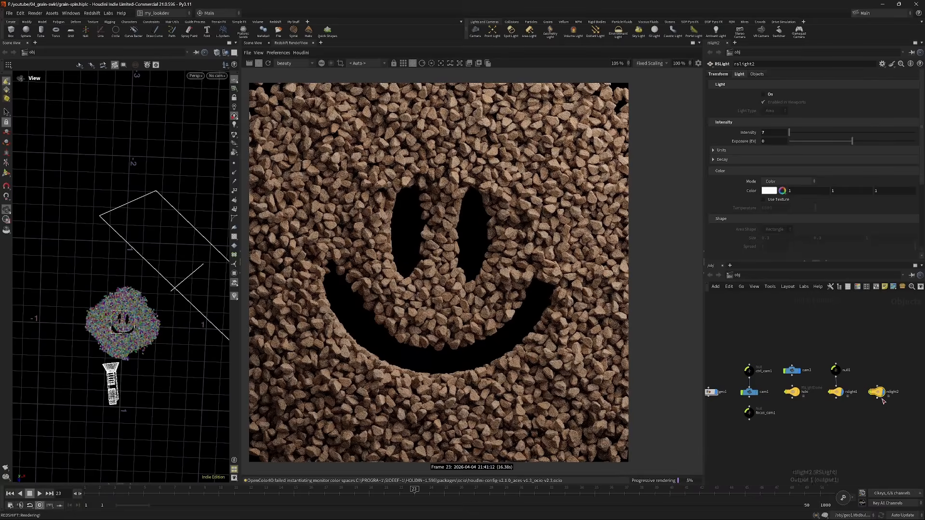
left_click(763, 94)
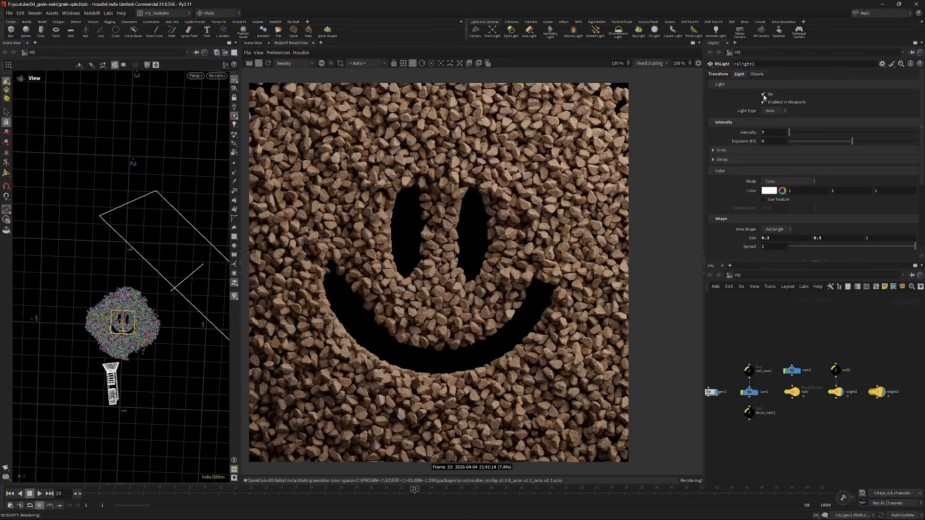
mouse_move(131, 346)
left_mouse_down()
mouse_move(120, 343)
mouse_move(131, 333)
left_mouse_up()
scroll(126, 338, "up", 8)
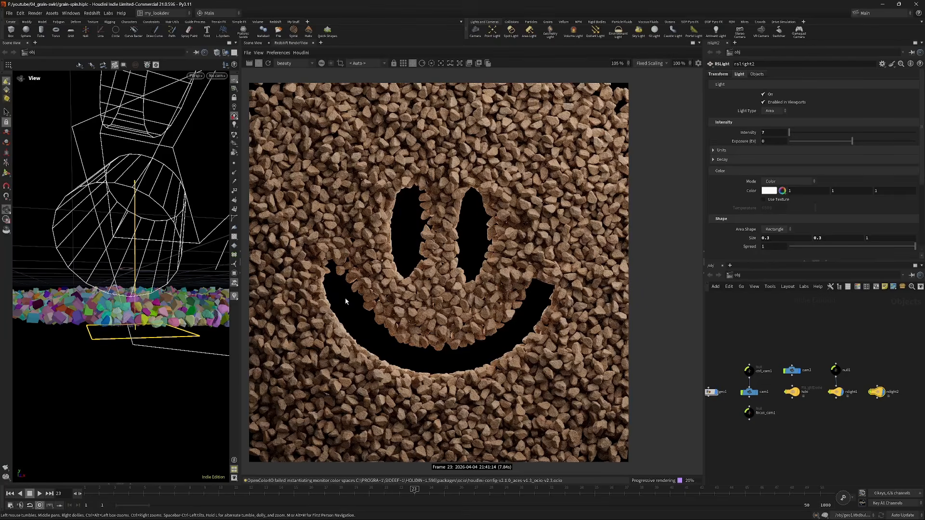
scroll(346, 301, "up", 2)
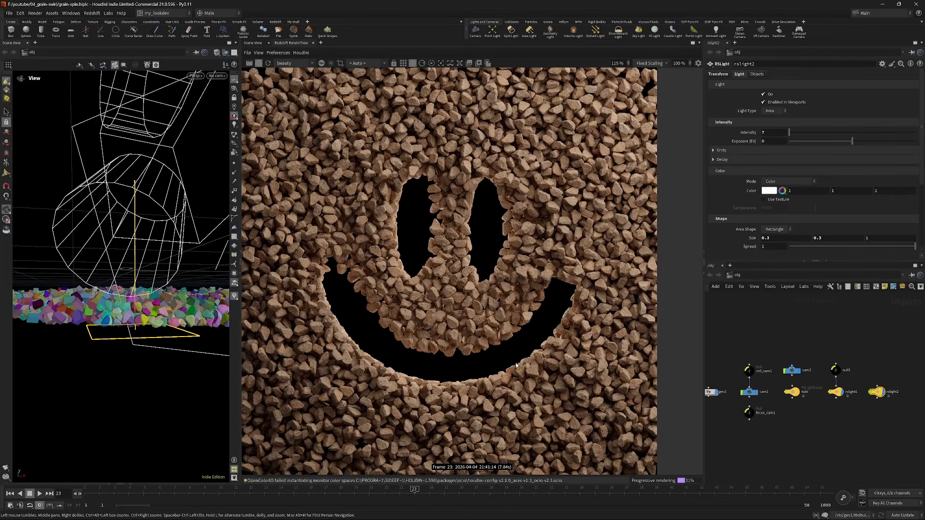